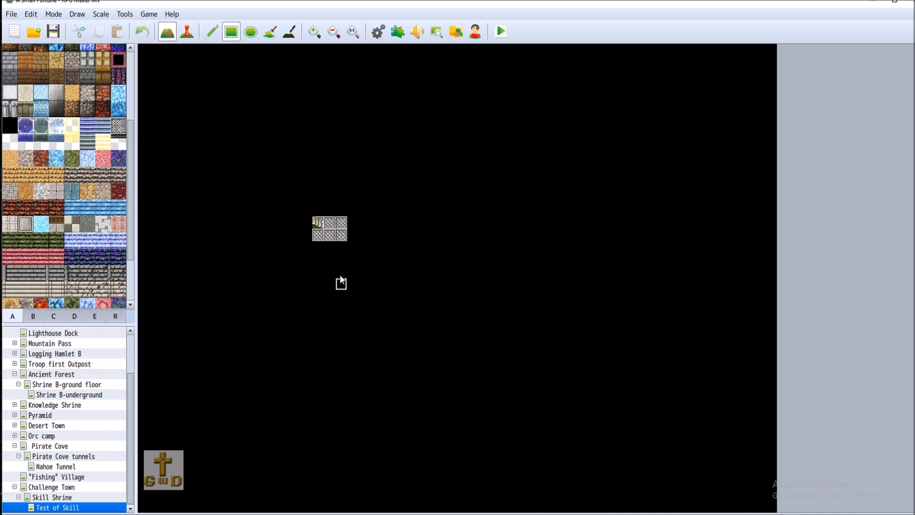
Look through the tileset B object tiles for something suited to the puzzle room
click(319, 225)
click(33, 316)
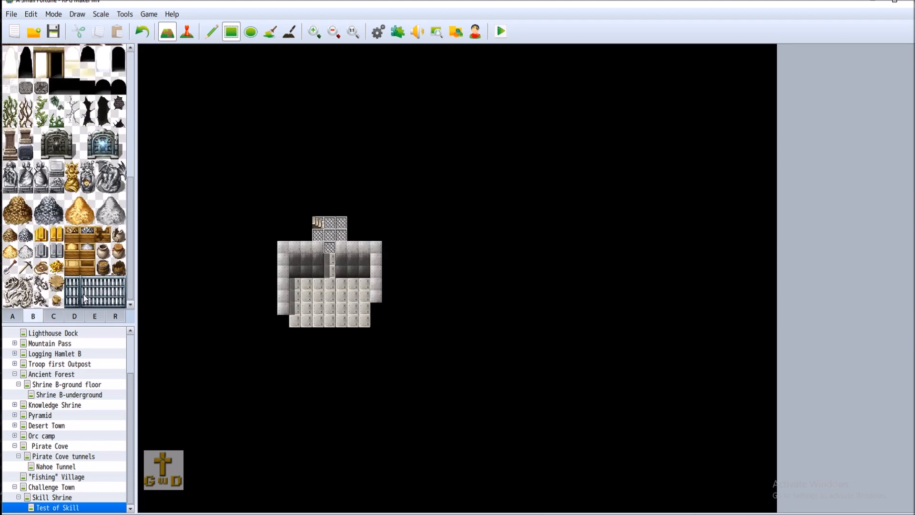
scroll(84, 295, up, 2)
scroll(83, 295, up, 5)
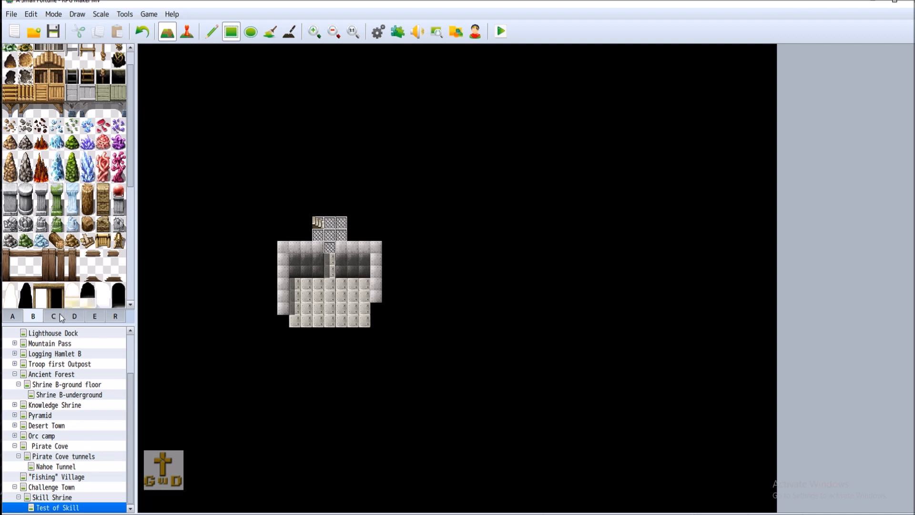
click(187, 32)
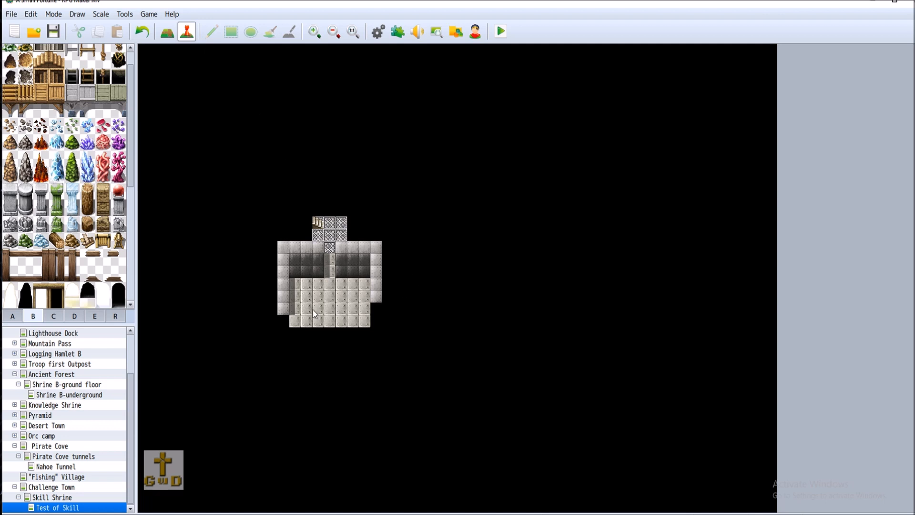
scroll(76, 257, down, 2)
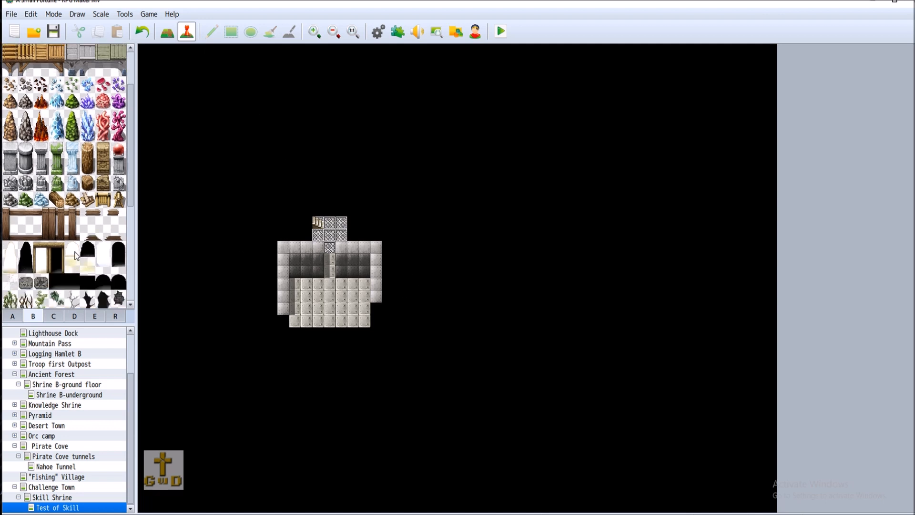
click(20, 284)
key(F5)
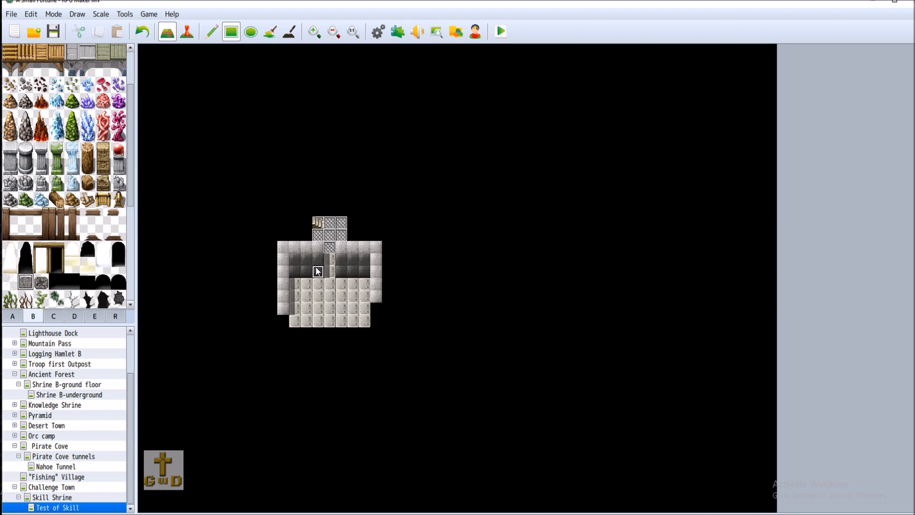
Create a new event on the room's floor and give it the bright green switch image from !SF_Switch1
click(187, 31)
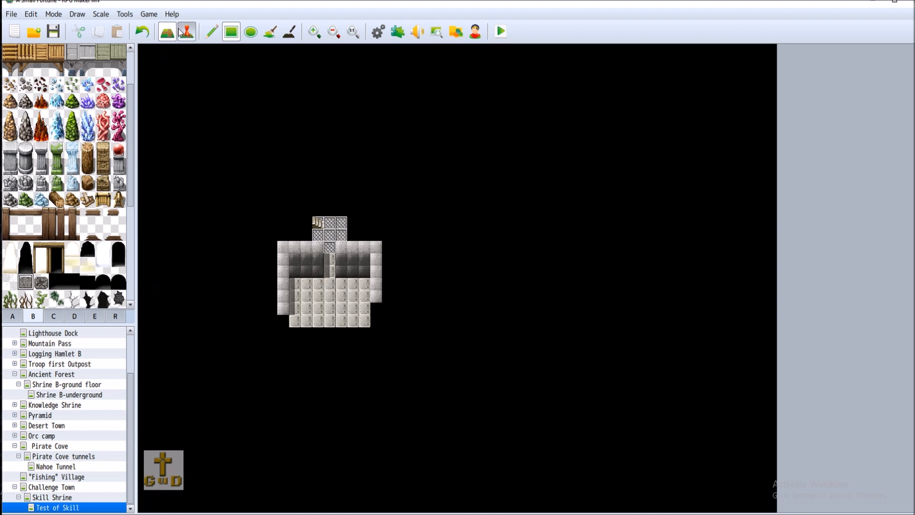
right_click(311, 310)
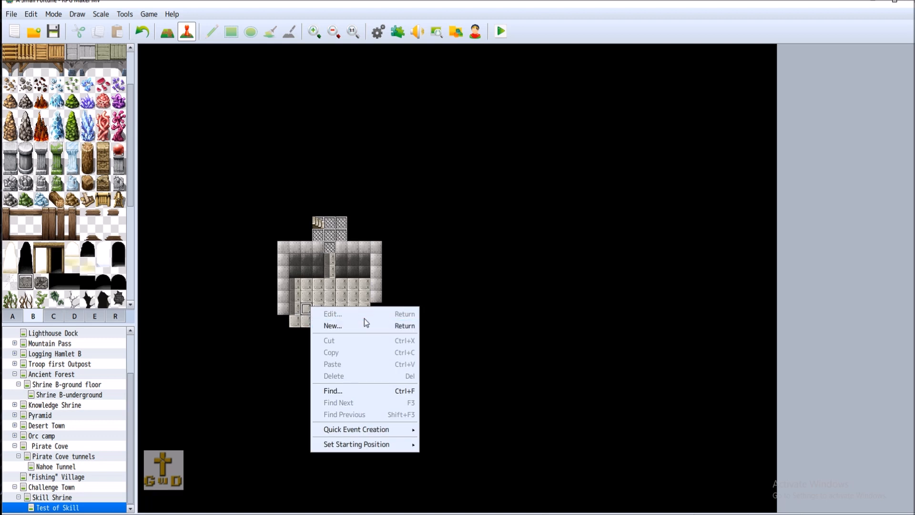
click(353, 327)
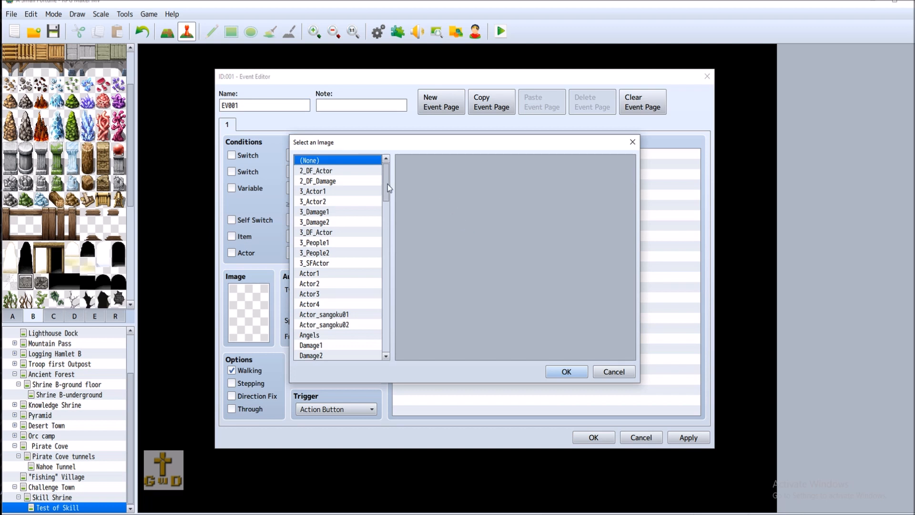
drag(388, 179, 384, 320)
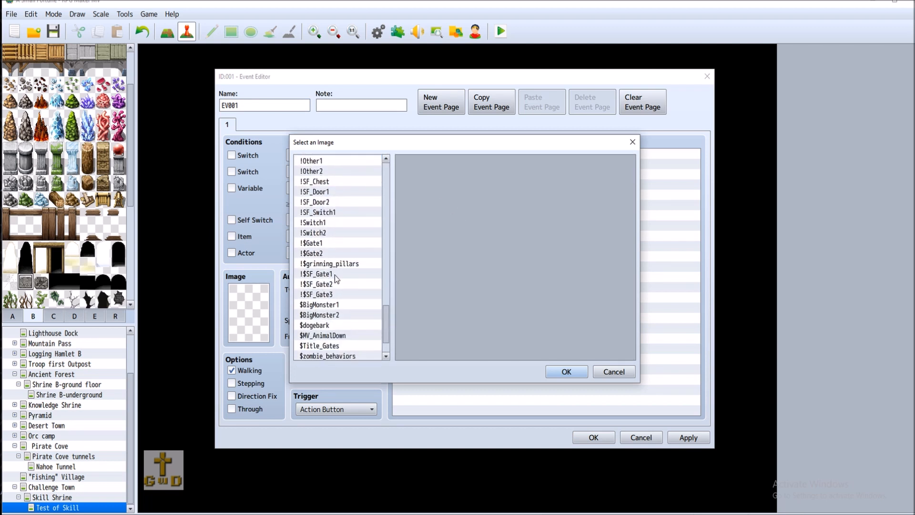
click(341, 211)
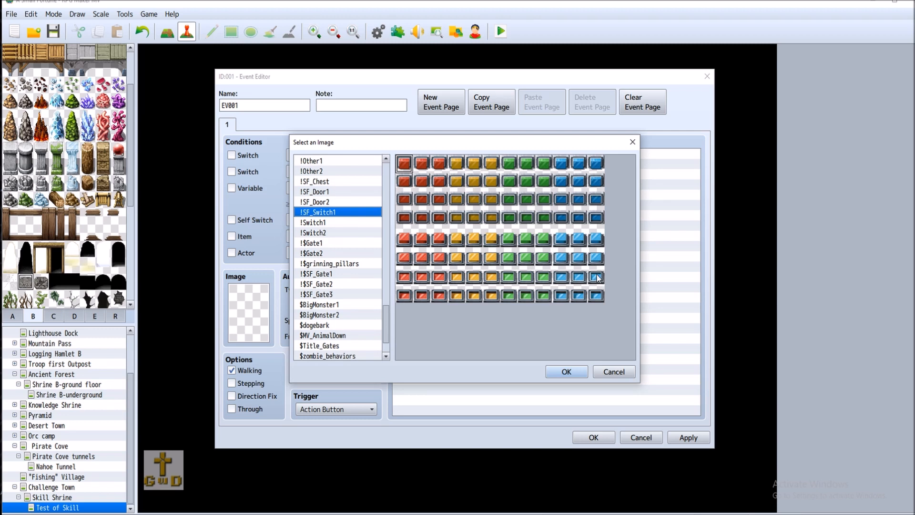
double_click(526, 239)
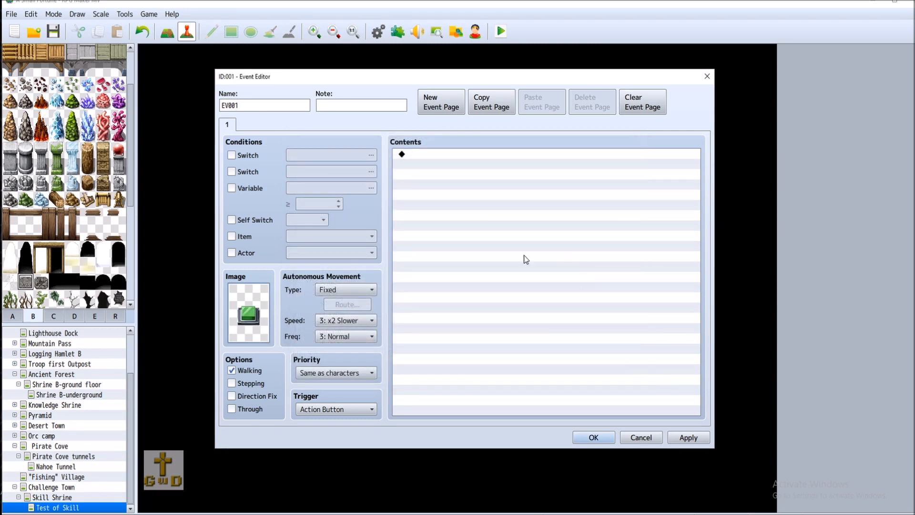
Name the event "Room 1 Switch A", set its trigger to Player Touch, and accept the event
double_click(267, 105)
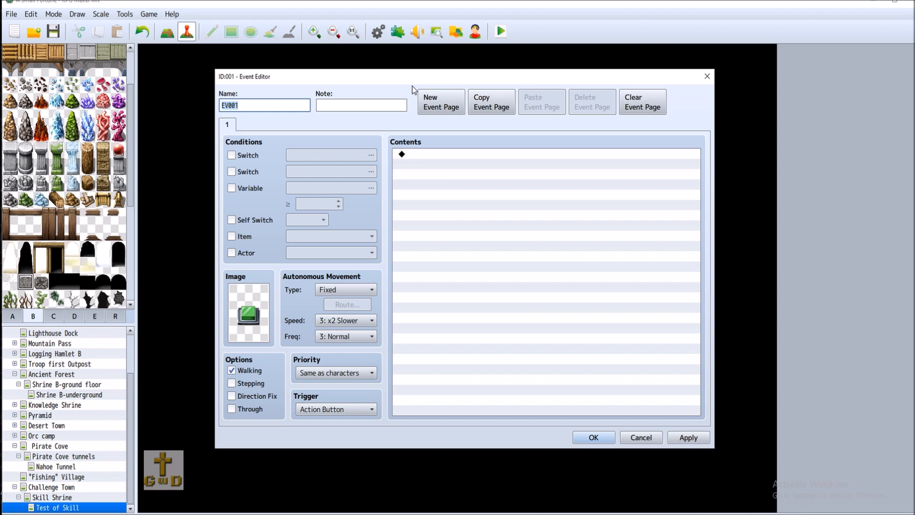
text(Room 1 Switch A)
click(341, 410)
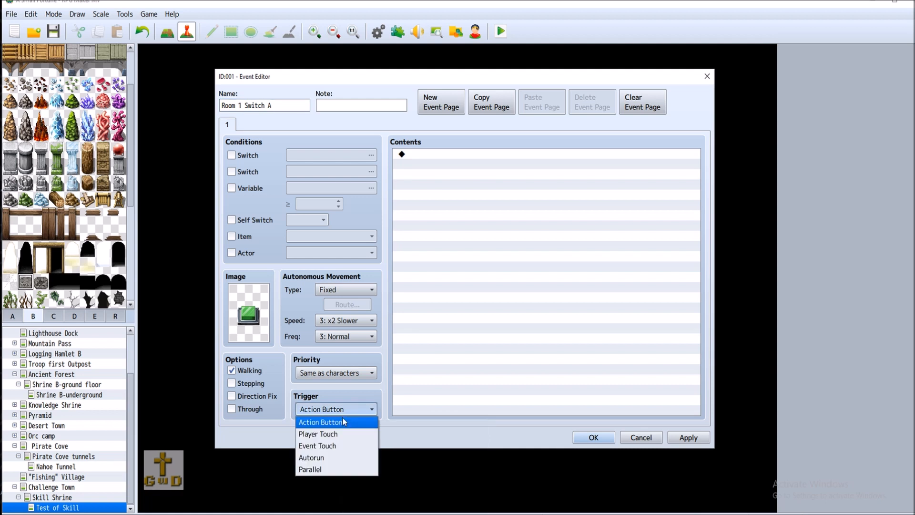
click(355, 434)
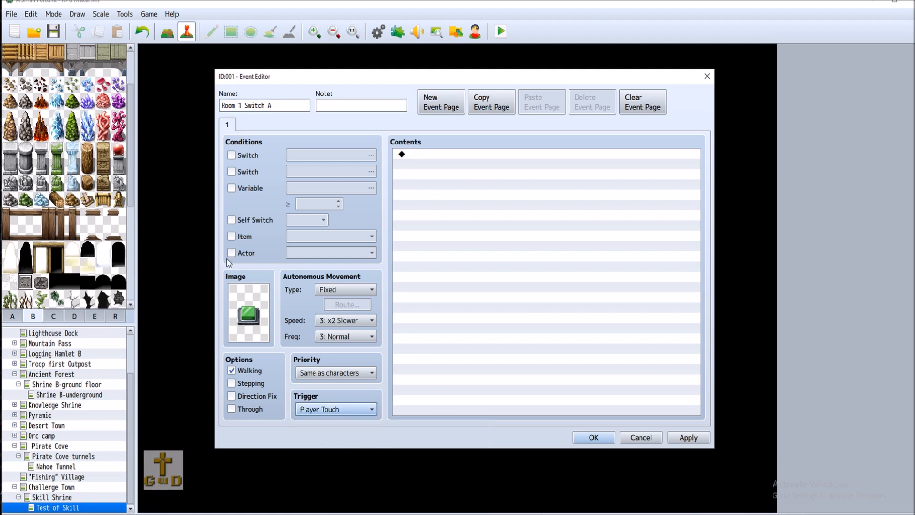
click(586, 437)
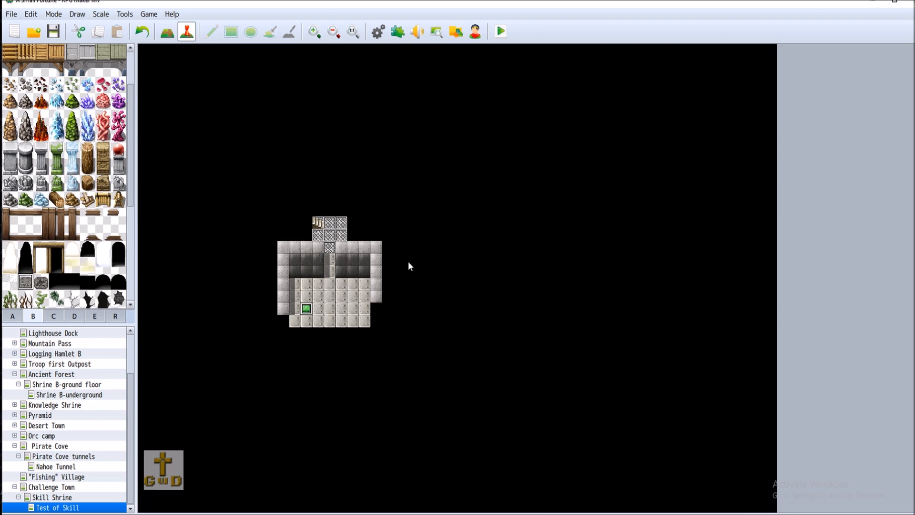
Return to map editing and close off the room with grey walls along its lower edge
key(F5)
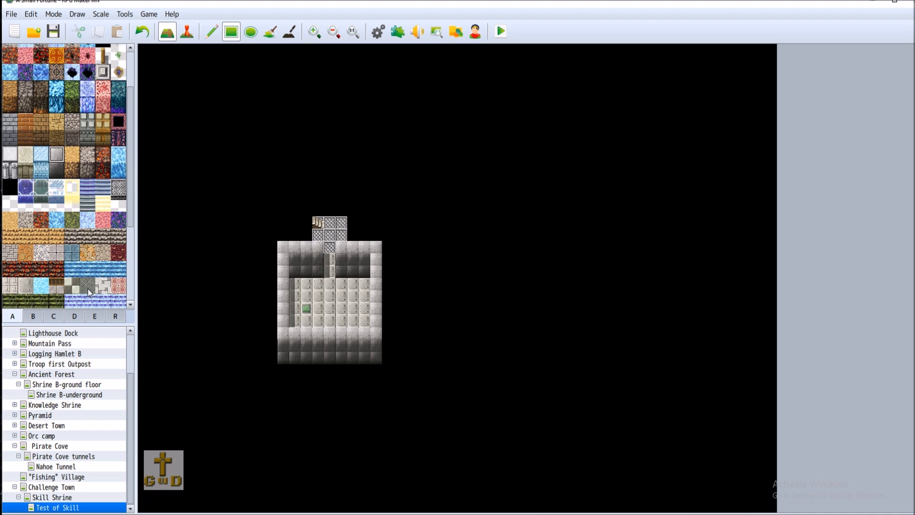
click(102, 290)
scroll(52, 230, up, 2)
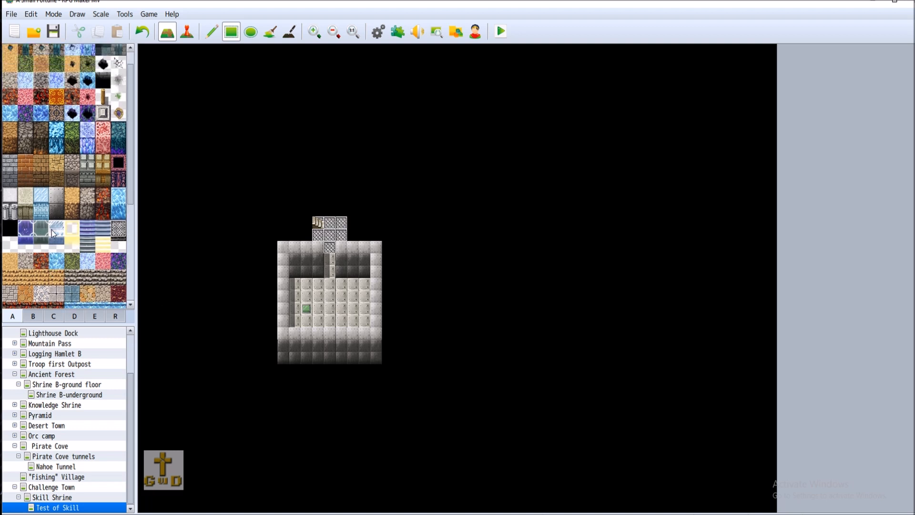
click(40, 194)
drag(317, 247, 277, 250)
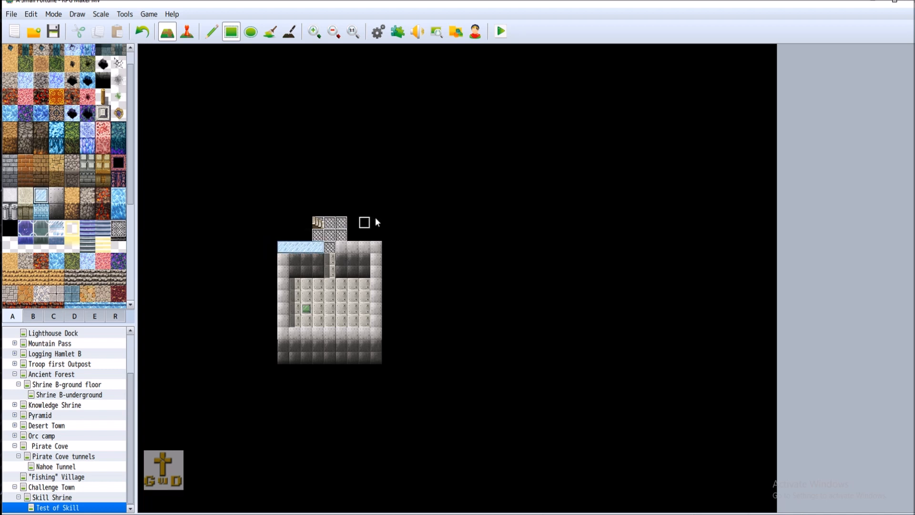
click(142, 32)
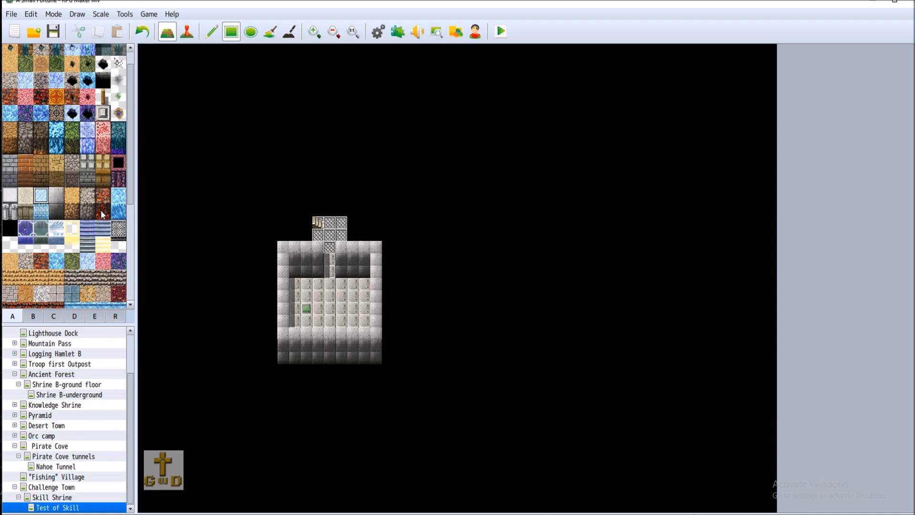
Repaint the wall tops all around the room with the grey stone block tile
click(103, 162)
click(87, 162)
mouse_move(319, 248)
mouse_down()
mouse_move(287, 249)
mouse_move(282, 336)
mouse_up()
mouse_move(353, 248)
mouse_down()
mouse_move(341, 248)
mouse_move(377, 250)
mouse_move(376, 338)
mouse_up()
drag(290, 333, 371, 334)
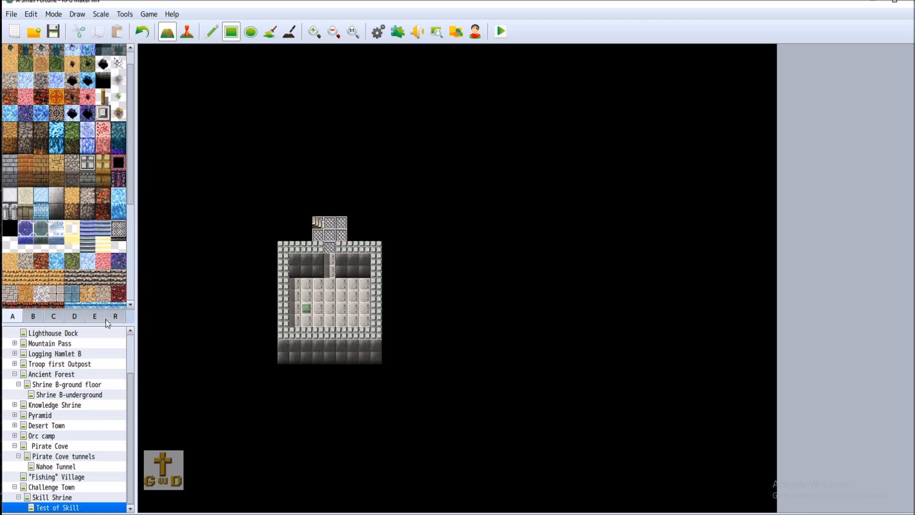
Fill the room's upper and lower wall faces with the matching grey brick tile
click(284, 261)
mouse_move(302, 258)
mouse_down()
mouse_move(319, 270)
mouse_move(366, 270)
mouse_up()
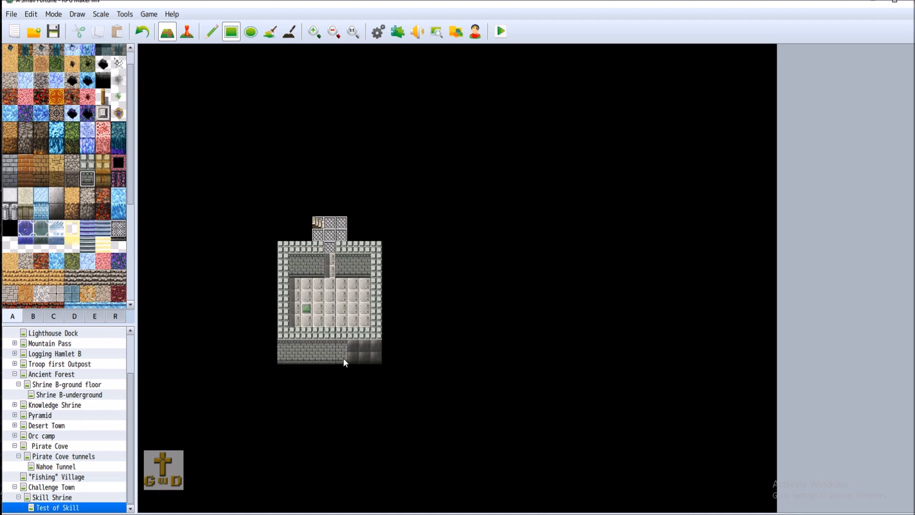
click(372, 357)
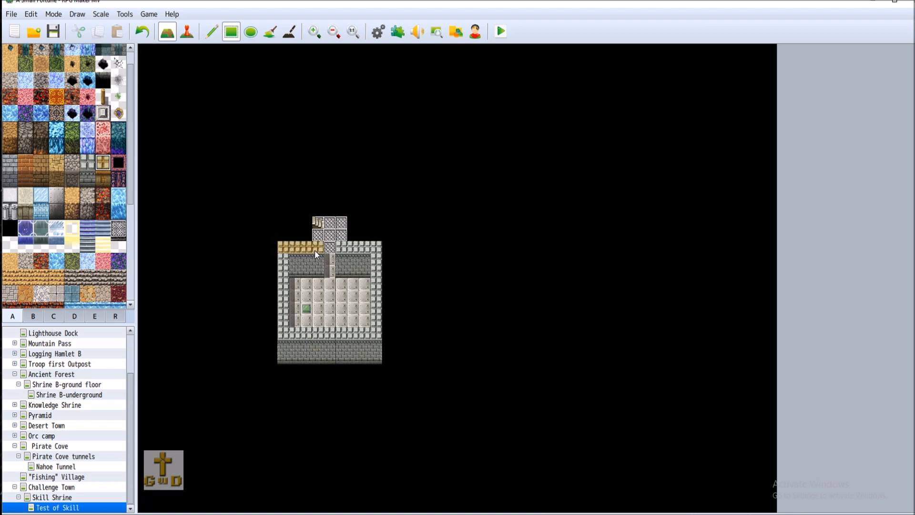
Repaint the wall tops all around the room with the golden block tile
drag(344, 244, 376, 247)
click(142, 32)
mouse_move(276, 263)
mouse_down()
mouse_move(281, 335)
mouse_move(374, 335)
mouse_up()
drag(376, 249, 376, 331)
Fill the room's upper and lower wall faces with the brown brick tile that matches the golden wall tops
click(103, 180)
click(318, 267)
click(339, 261)
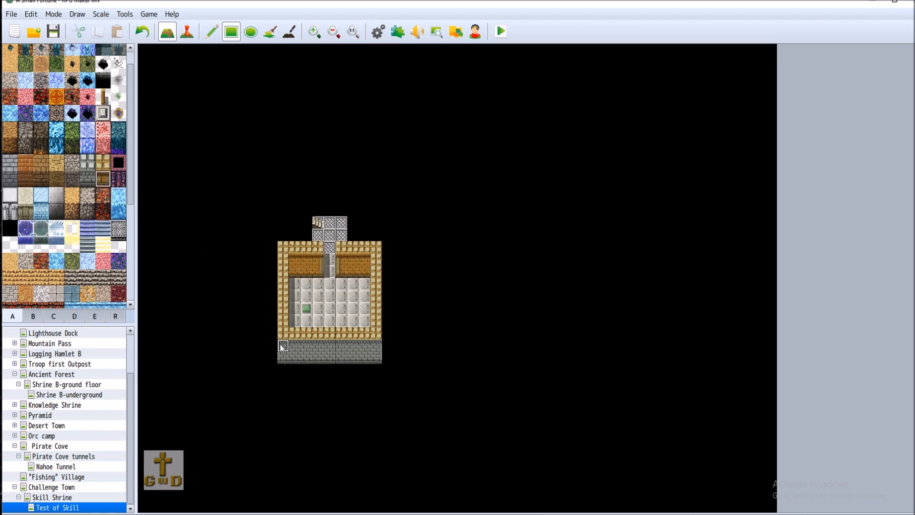
Compare the Skill Shrine interior map with the shrine building's exterior on the Challenge Town map
click(67, 497)
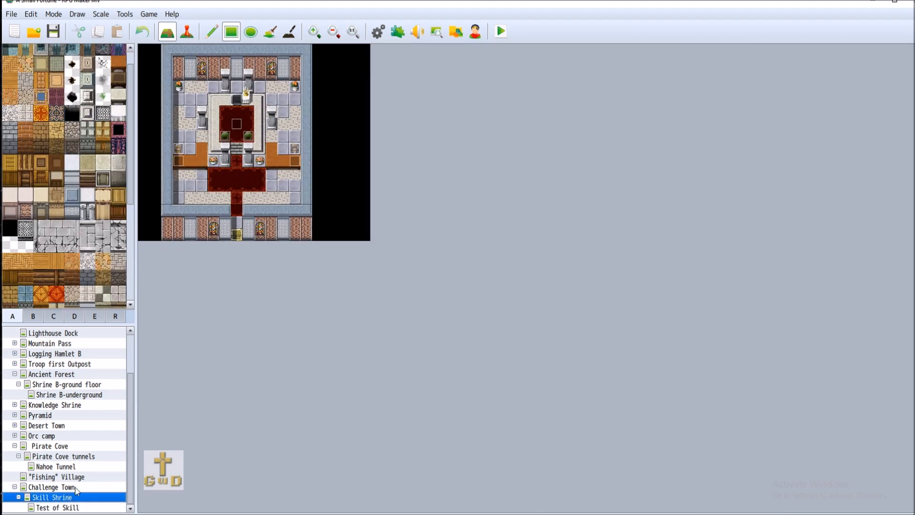
click(75, 487)
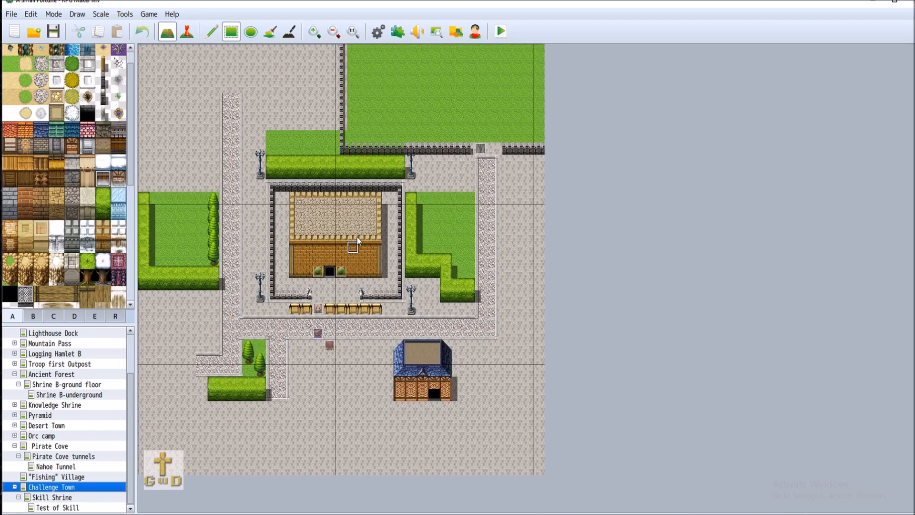
click(94, 497)
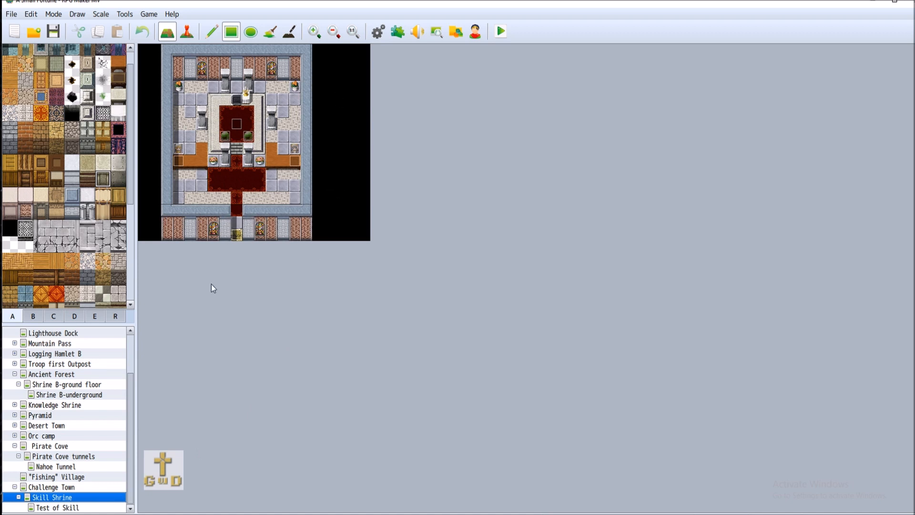
click(58, 488)
Replace the red brick sections of the Skill Shrine's lower outer wall with brown brick and save the project
click(59, 498)
mouse_move(165, 222)
mouse_down()
mouse_move(181, 234)
mouse_move(270, 234)
mouse_up()
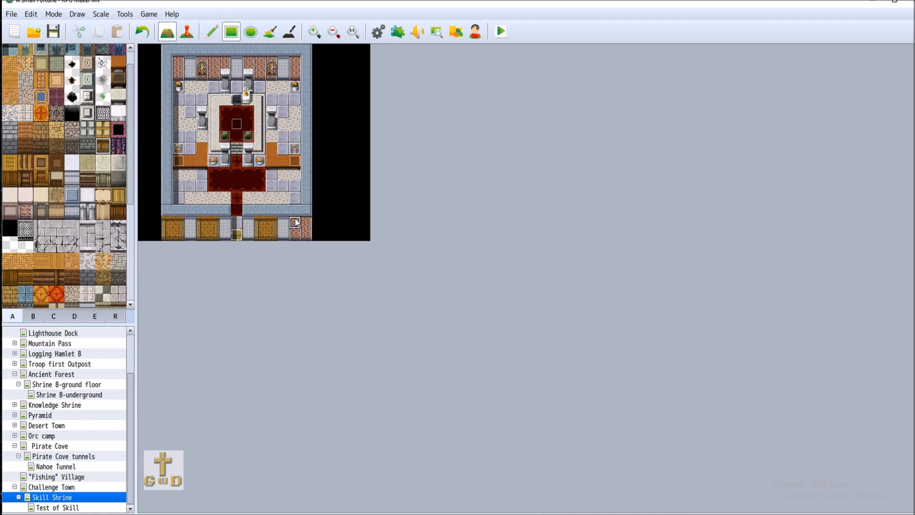
drag(302, 233, 302, 234)
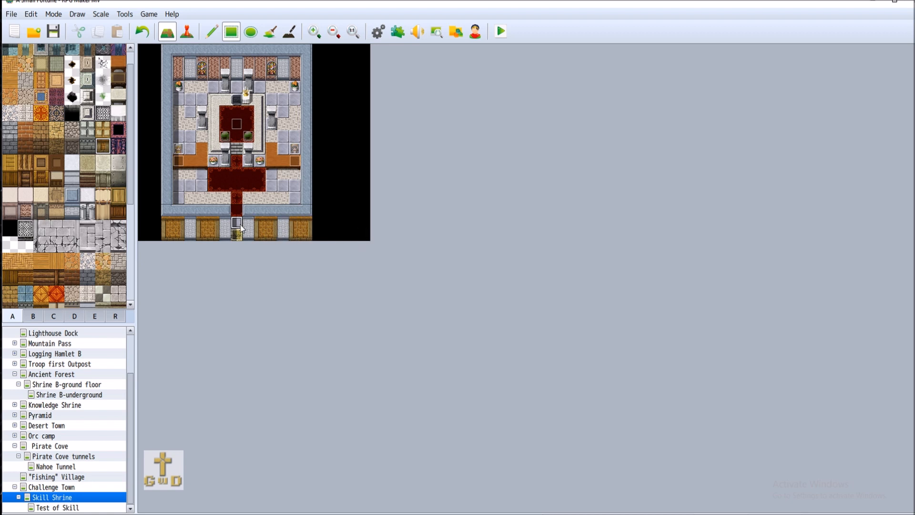
click(52, 31)
On the Test of Skill map, lay a one-tile-wide grey floor corridor running nine tiles east of the room and turning north
click(91, 508)
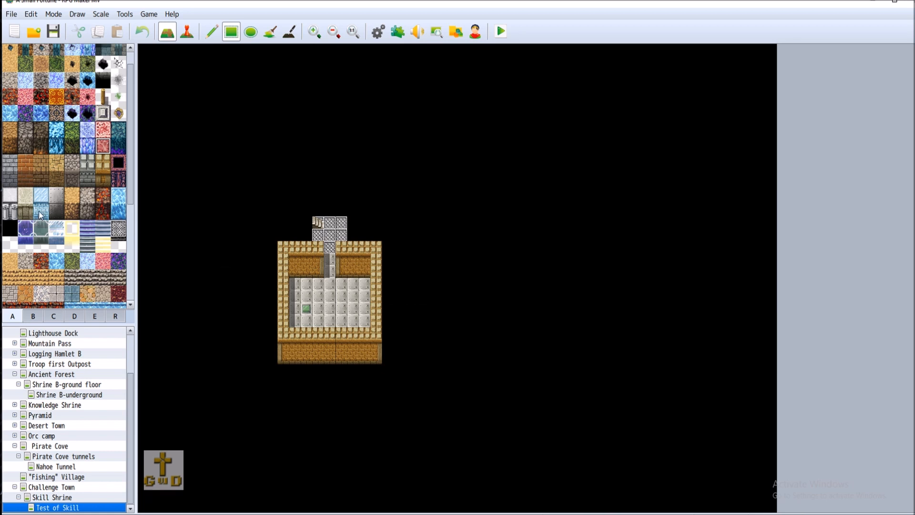
scroll(35, 301, down, 1)
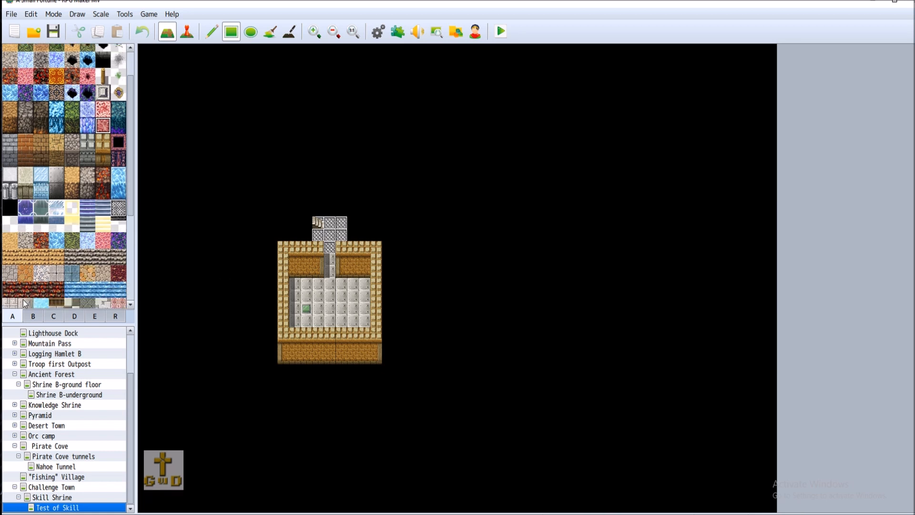
scroll(24, 303, down, 1)
click(25, 285)
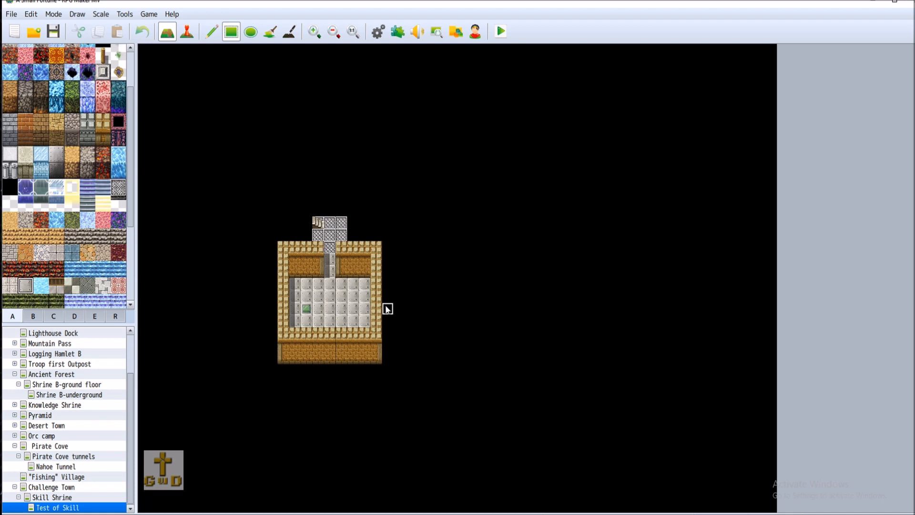
drag(387, 308, 462, 310)
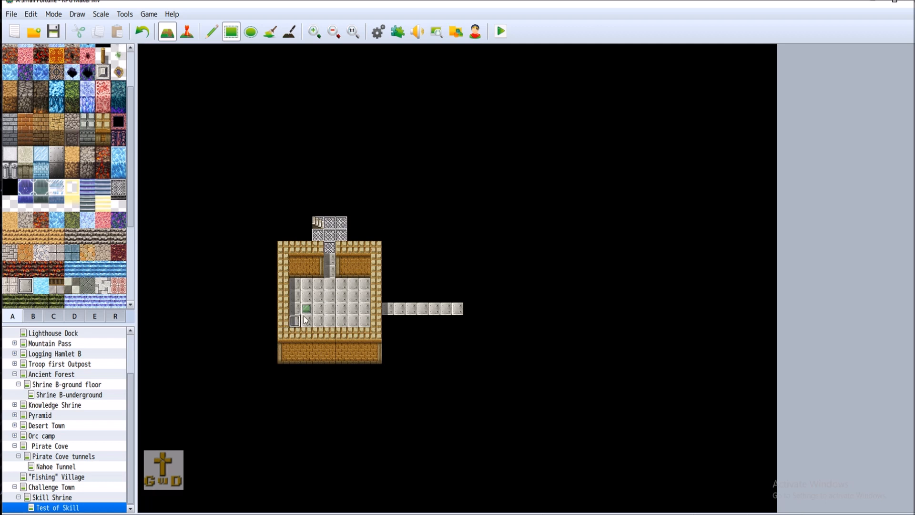
click(469, 309)
drag(480, 308, 484, 225)
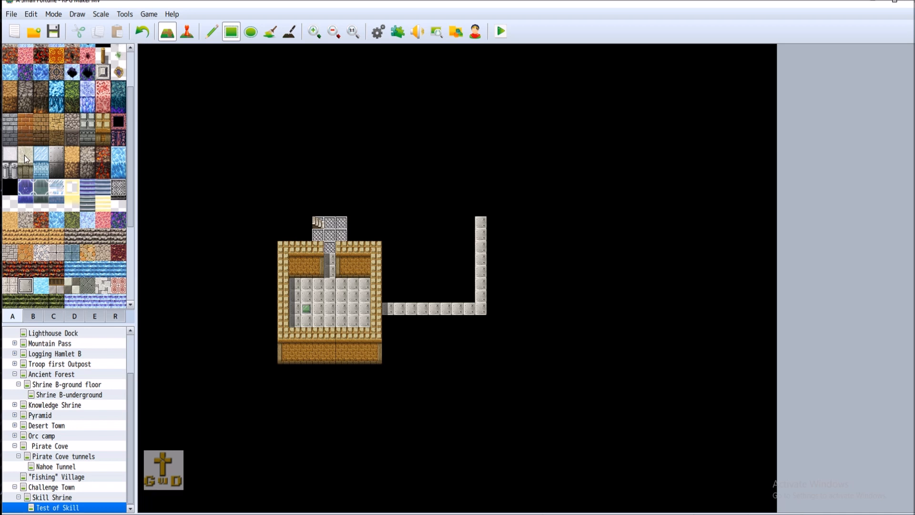
Fill the areas directly above and below the corridor's horizontal stretch with brown brick wall faces
click(102, 121)
mouse_move(401, 262)
mouse_down()
mouse_move(467, 288)
mouse_move(471, 299)
mouse_up()
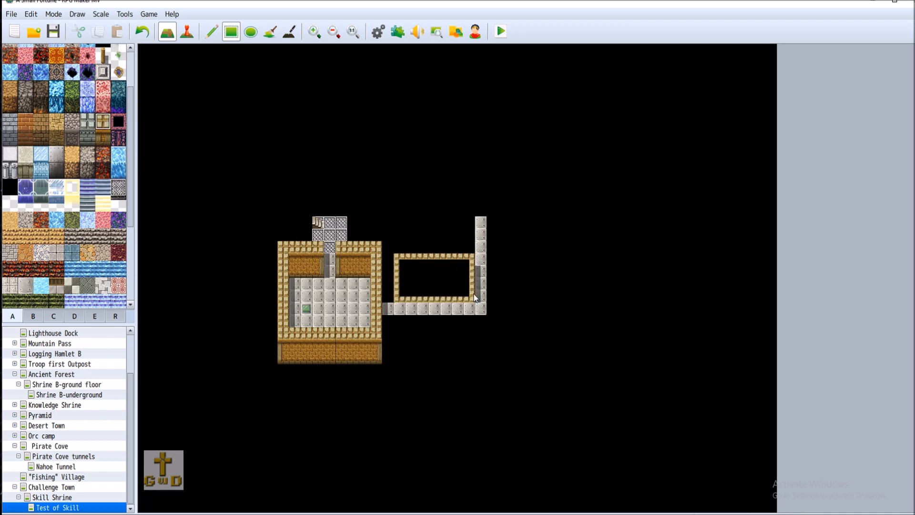
click(102, 138)
drag(399, 259, 465, 293)
drag(402, 321, 481, 351)
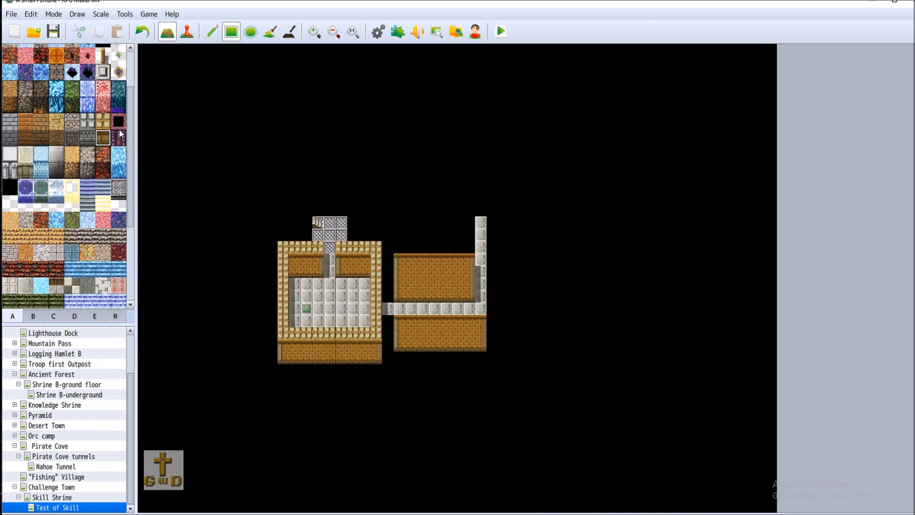
Cap the brick wall above the corridor with a row of tan ceiling tiles and extend the grey floor five tiles north
click(102, 121)
drag(400, 246, 471, 246)
click(26, 285)
drag(480, 160, 481, 214)
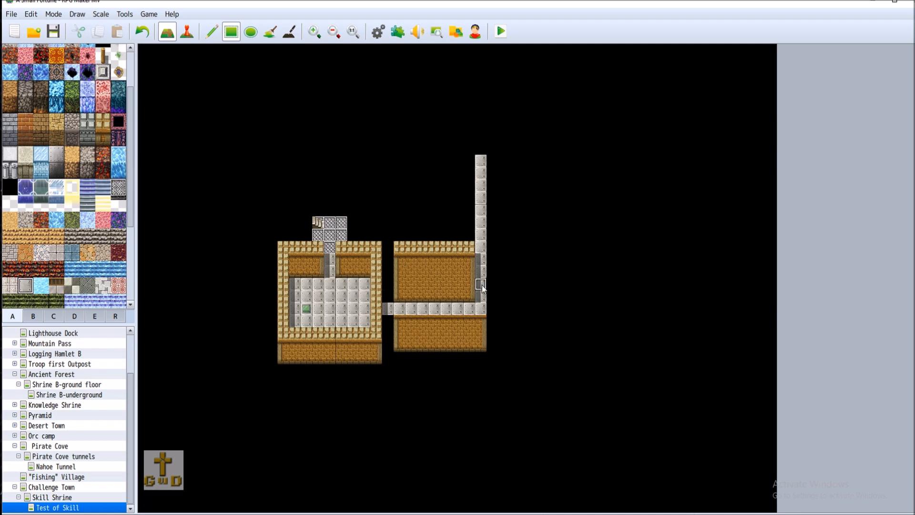
Erase the brick walls around the corridor and its northward stretch with the empty black tile, keeping only the horizontal floor
click(332, 32)
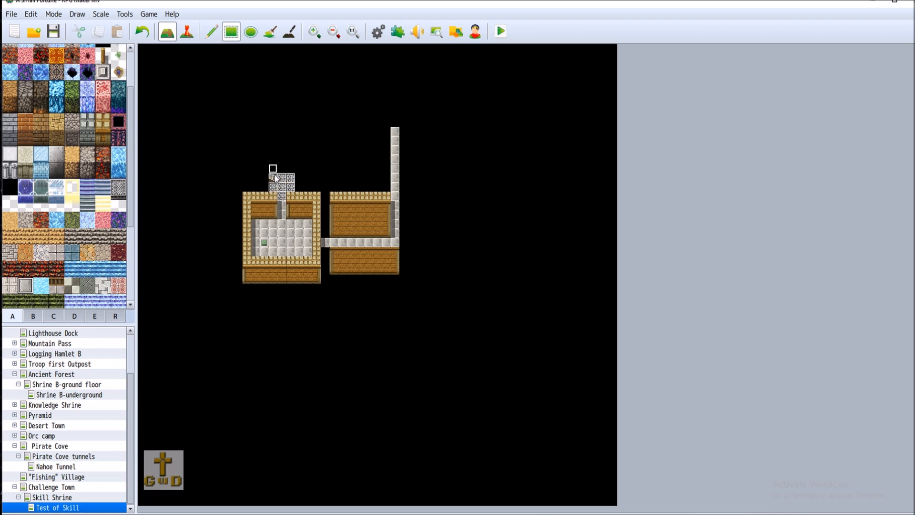
click(325, 242)
click(10, 187)
drag(359, 220, 386, 232)
drag(334, 251, 402, 275)
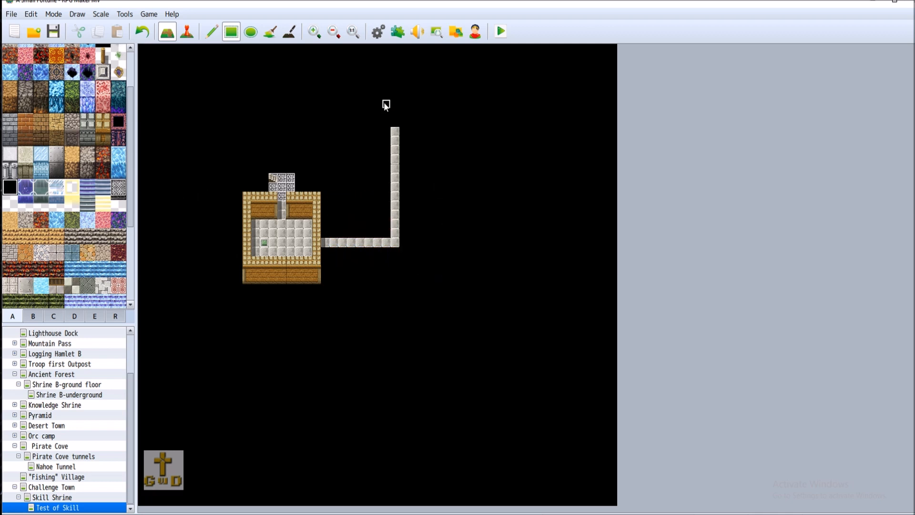
drag(384, 102, 412, 203)
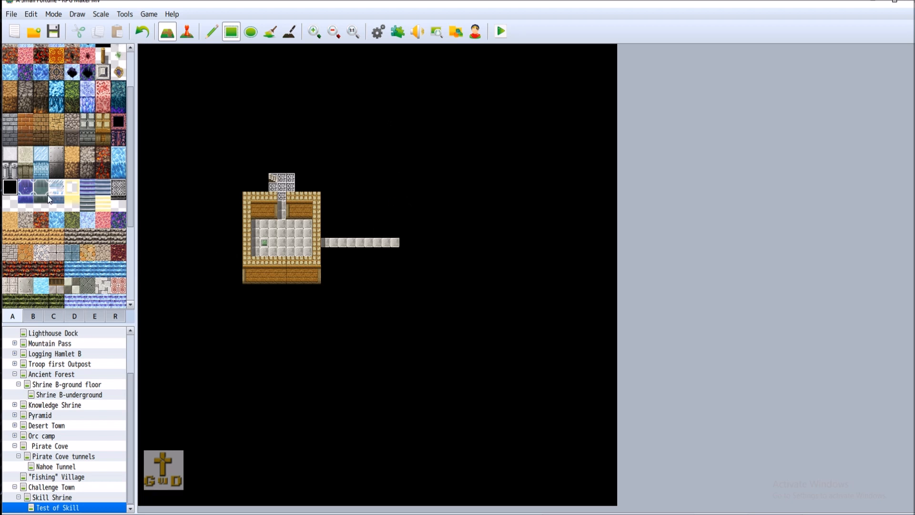
Extend the horizontal corridor seven grey floor tiles east and place brown brick wall blocks above and below its far end
click(26, 285)
drag(404, 245, 453, 245)
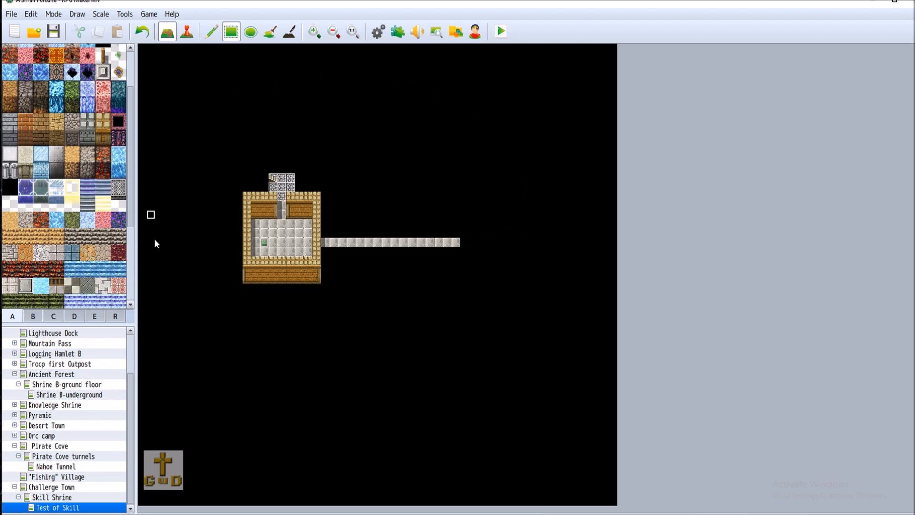
click(103, 138)
drag(456, 225, 484, 236)
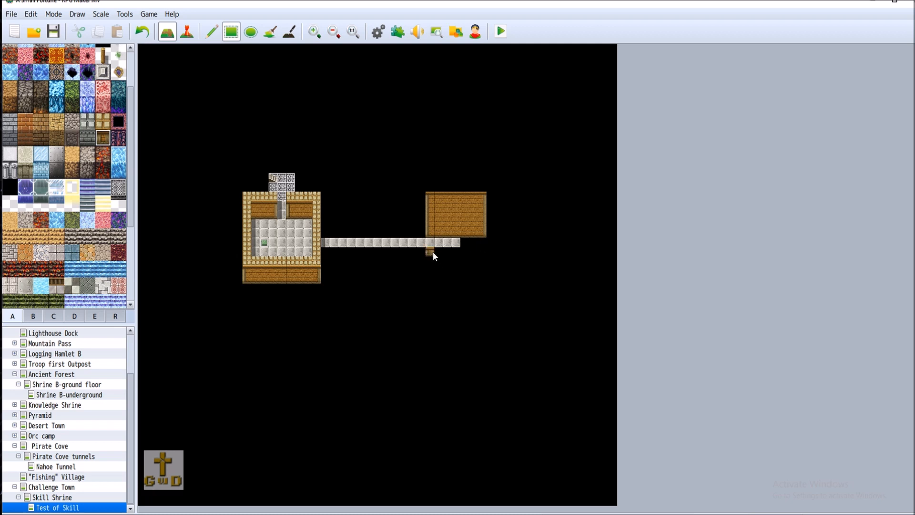
drag(430, 251, 489, 282)
Turn the grey floor corridor north through the upper brick block and add tan ceiling rows beside the corner and above the block
click(27, 284)
drag(467, 242, 466, 137)
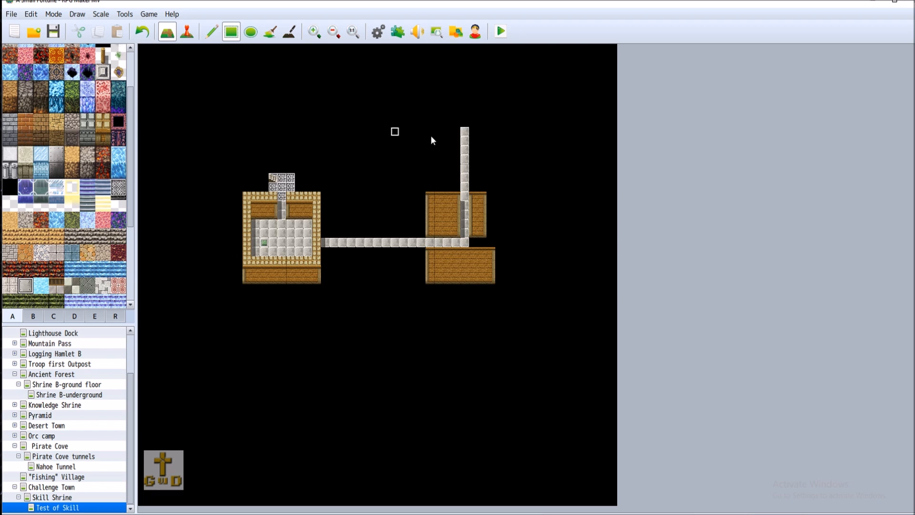
click(103, 121)
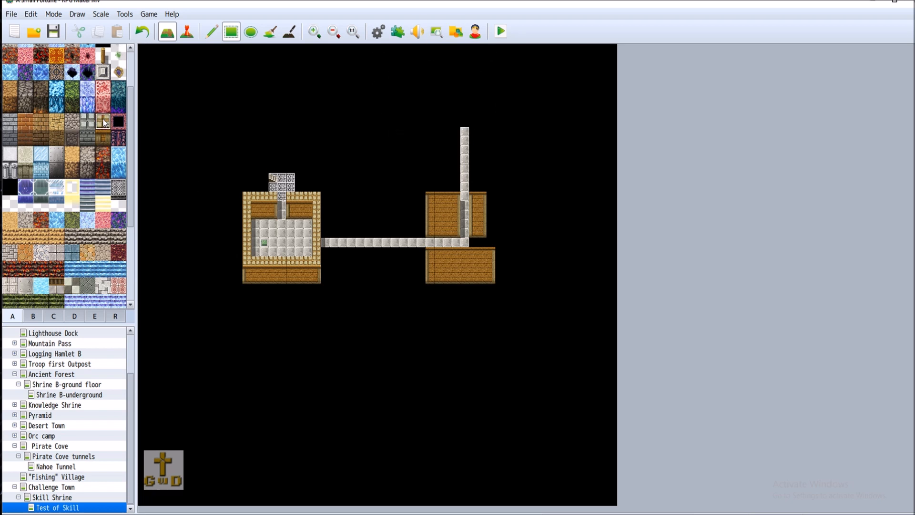
click(429, 187)
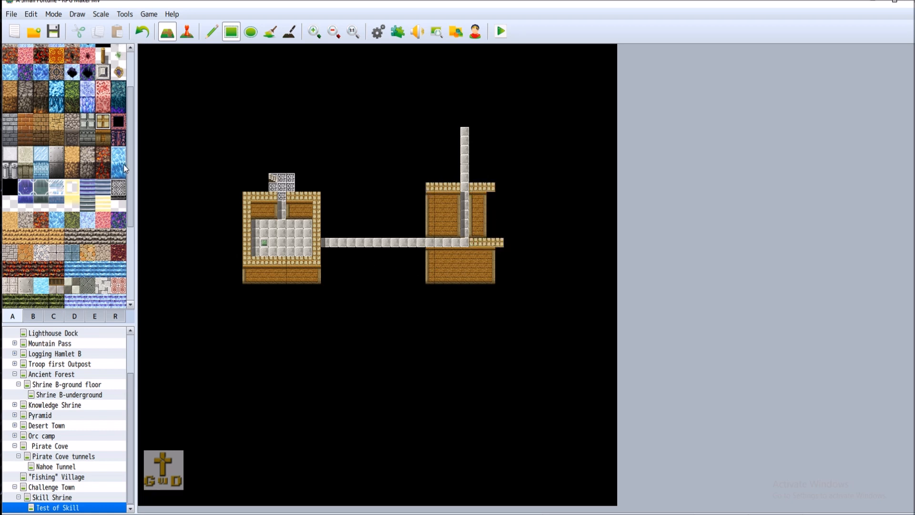
Place a large brown brick block near the map's northern edge and route the grey corridor north into it, turning far west
click(105, 138)
drag(425, 71, 529, 122)
click(26, 285)
mouse_move(465, 123)
mouse_down()
mouse_move(463, 99)
mouse_move(288, 112)
mouse_move(290, 100)
mouse_move(247, 88)
mouse_move(212, 100)
mouse_up()
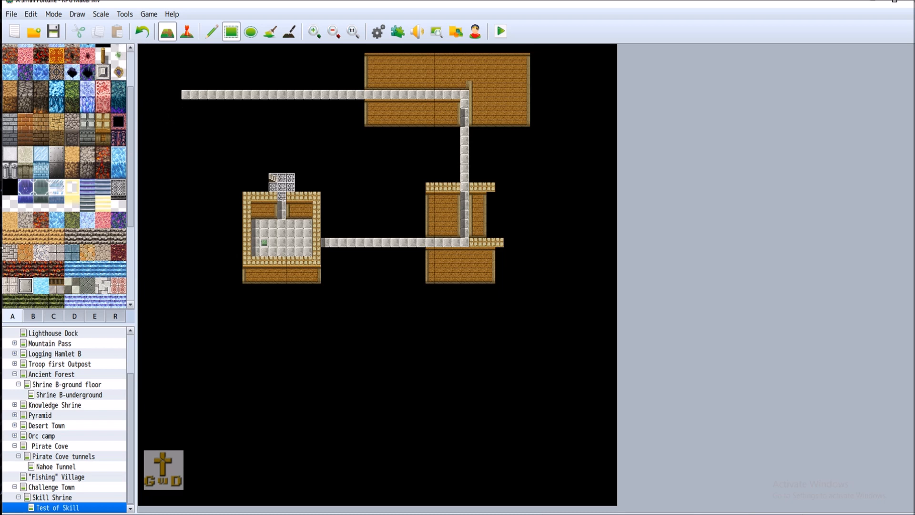
Cap the northern brick block with a row of tan ceiling tiles
click(103, 121)
drag(366, 51, 535, 49)
click(522, 52)
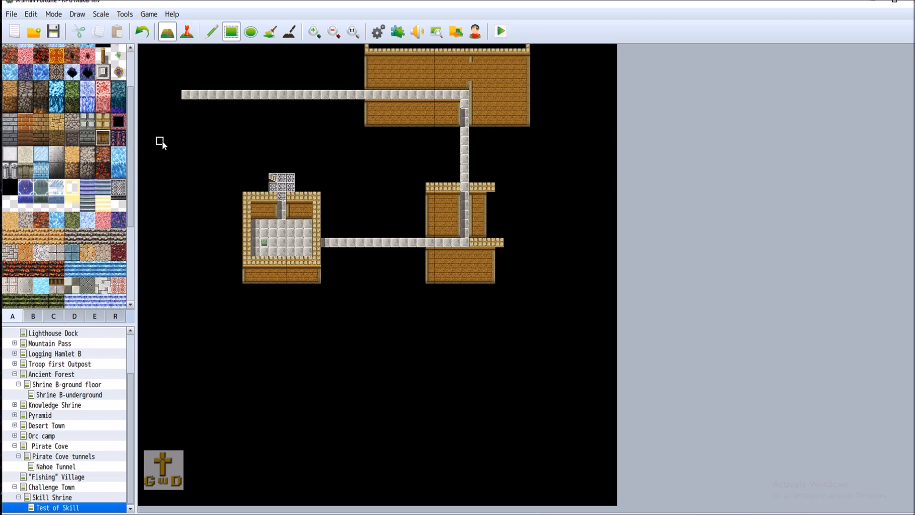
Place a brown brick block below the northern corridor's western end and cap it with a row of tan ceiling tiles
drag(145, 114, 303, 165)
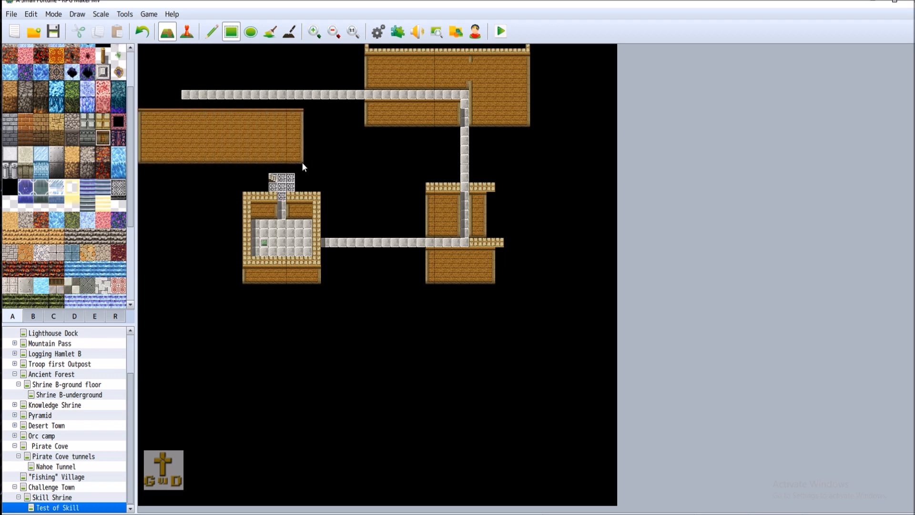
click(103, 121)
click(142, 104)
drag(150, 104, 302, 105)
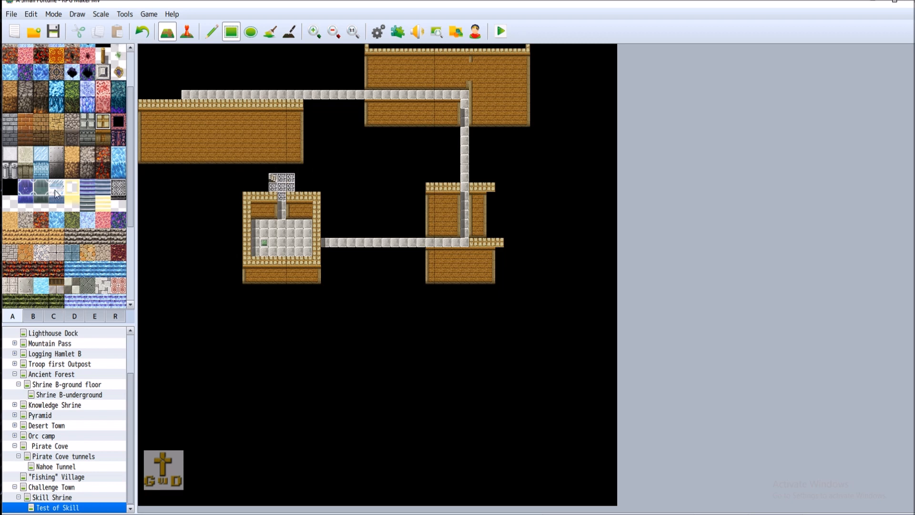
Run the grey floor corridor south from its northwest corner, through the brick block and down the map's western side
click(25, 286)
drag(178, 105, 177, 208)
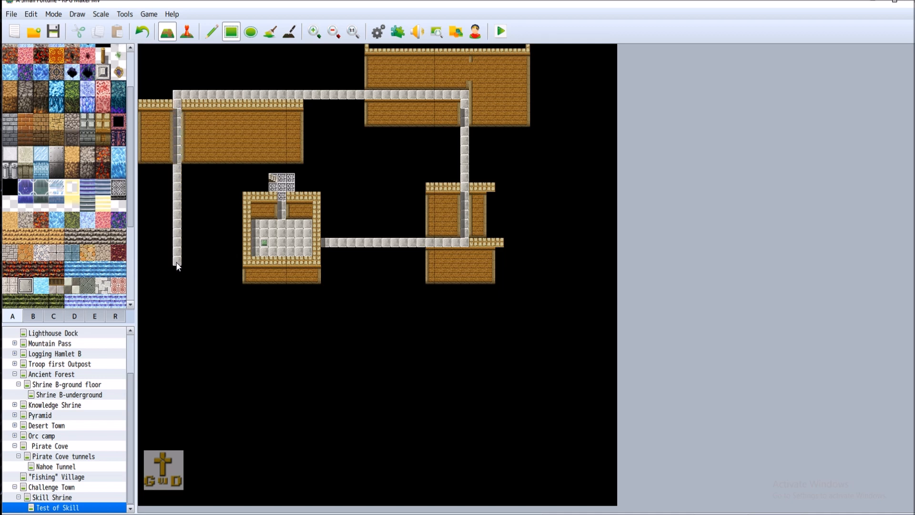
drag(176, 265, 177, 327)
Build a tan-capped brown brick block in the southwest and route the grey corridor south into it, turning east
click(103, 137)
drag(161, 369, 227, 453)
click(103, 122)
drag(150, 353, 230, 357)
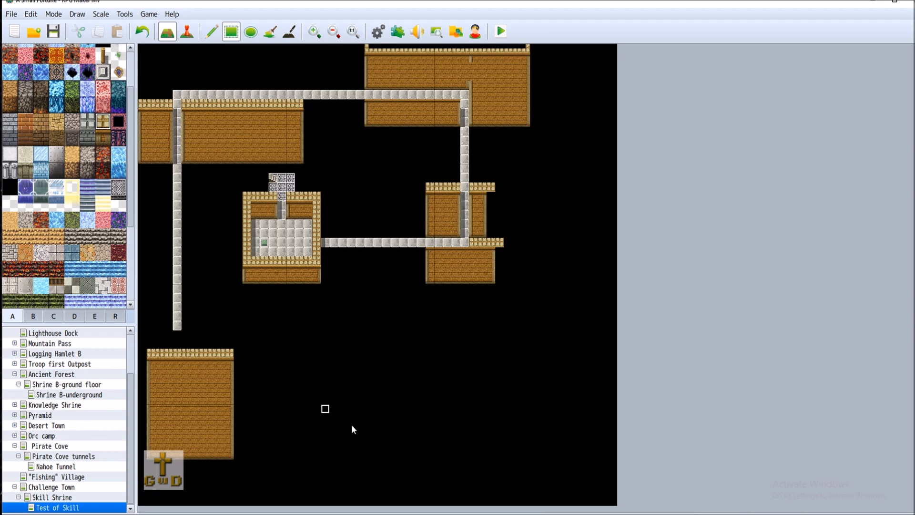
click(25, 286)
mouse_move(177, 335)
mouse_down()
mouse_move(180, 412)
mouse_move(347, 410)
mouse_up()
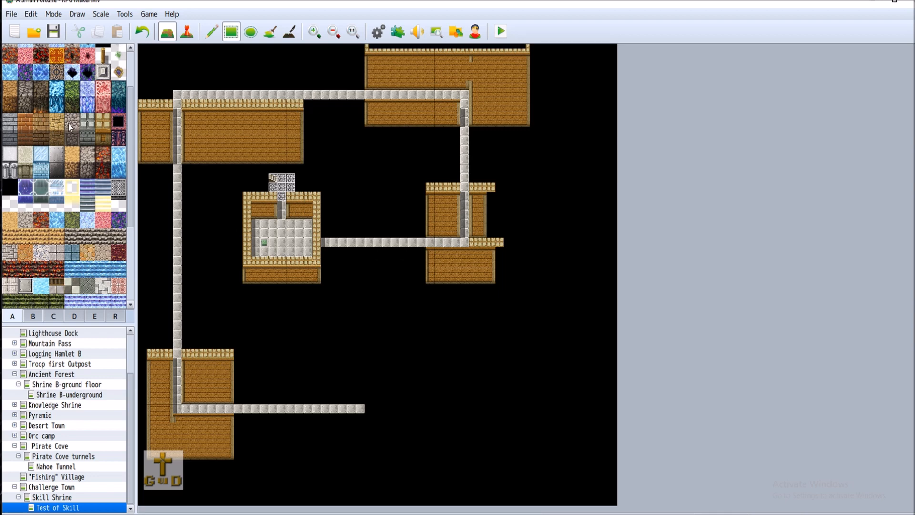
Extend the southwest brick walls along both sides of the eastbound corridor, down to the map's edge, and complete the tan ceiling row
click(102, 138)
click(239, 362)
drag(288, 390, 360, 401)
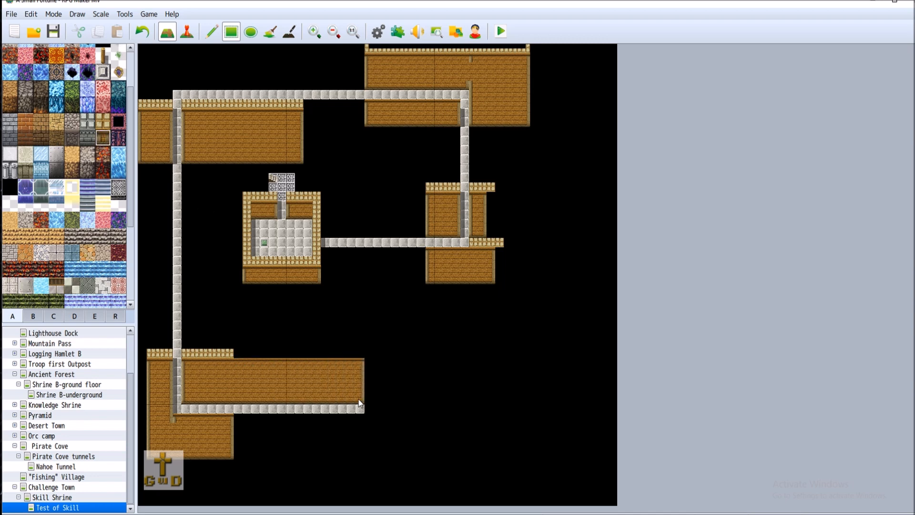
drag(236, 417, 362, 464)
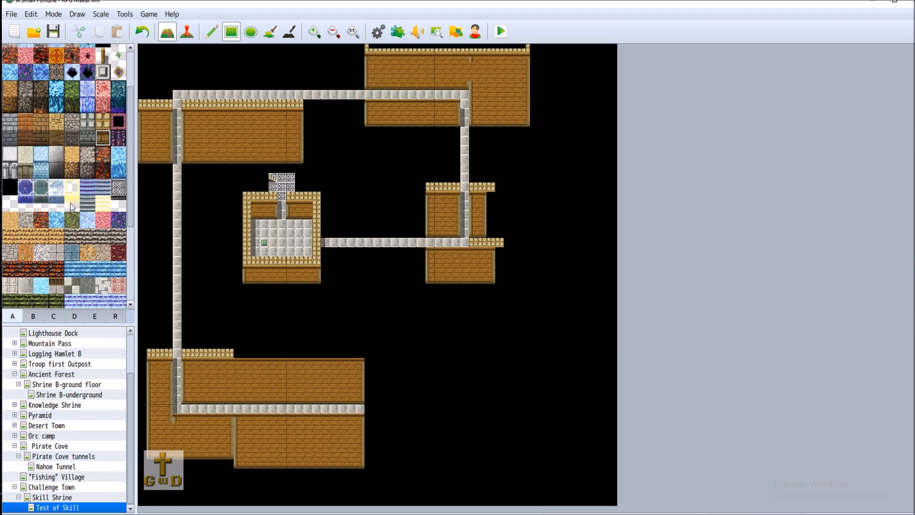
mouse_move(152, 460)
mouse_down()
mouse_move(328, 512)
mouse_move(370, 509)
mouse_up()
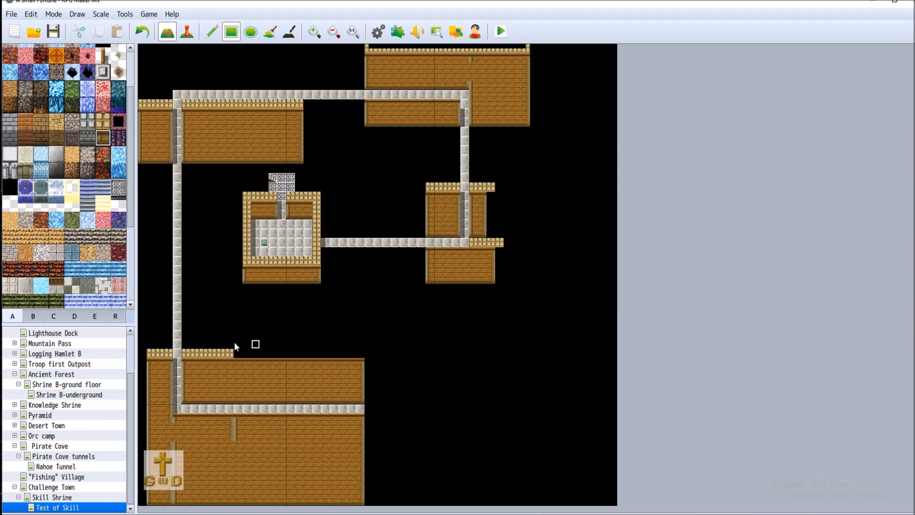
click(97, 122)
drag(235, 355, 359, 356)
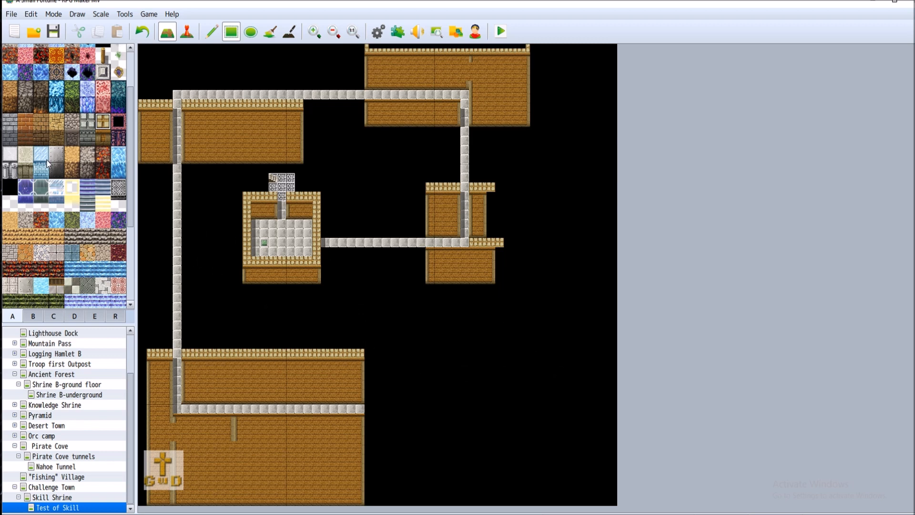
Place a large brown brick block in the southeast corner and paint an eight-by-five pale blue crystal floor inside it
click(107, 141)
drag(448, 373, 604, 492)
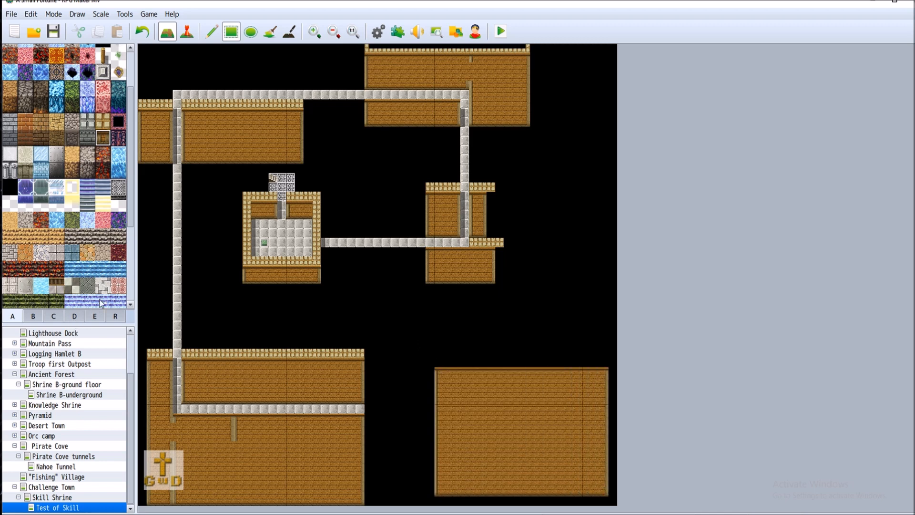
scroll(65, 238, up, 2)
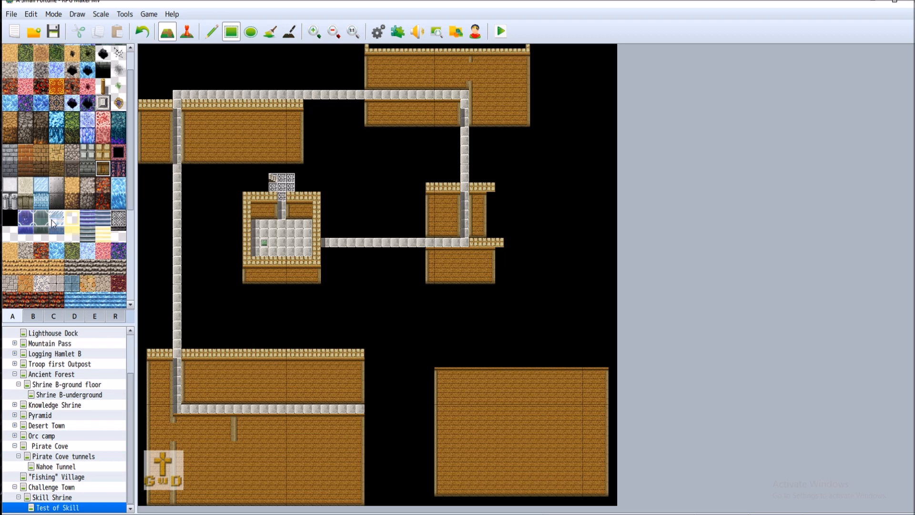
click(55, 221)
mouse_move(512, 431)
mouse_down()
mouse_move(549, 467)
mouse_move(572, 473)
mouse_up()
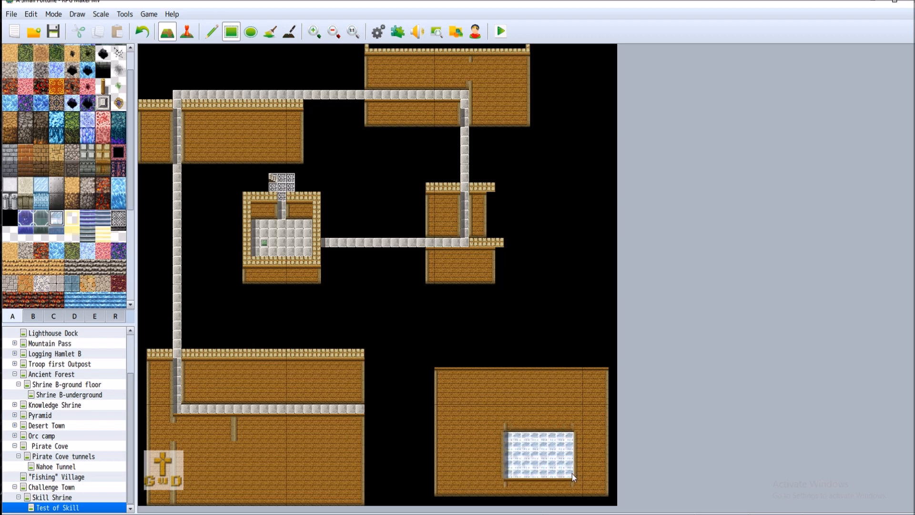
Create an event in the middle of the pale blue floor using the green crystal image from !Crystal
click(187, 31)
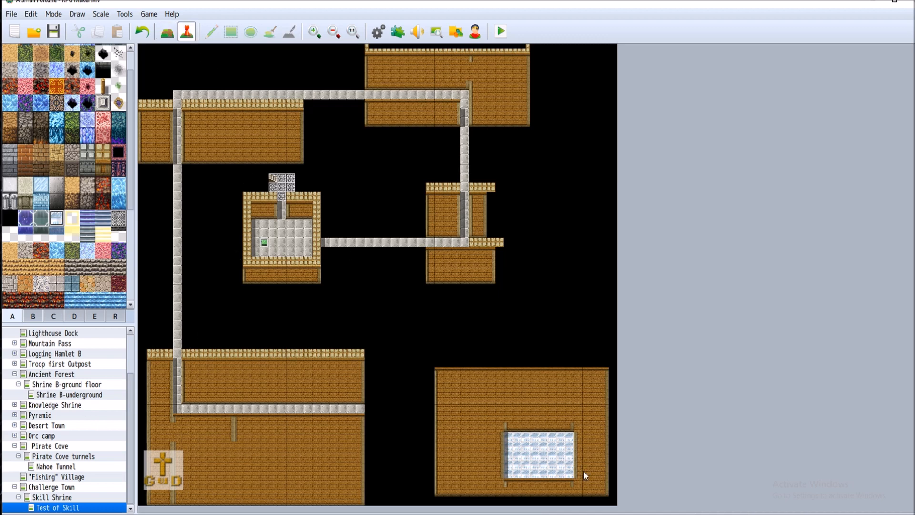
right_click(547, 459)
click(570, 415)
double_click(248, 313)
drag(383, 175, 388, 299)
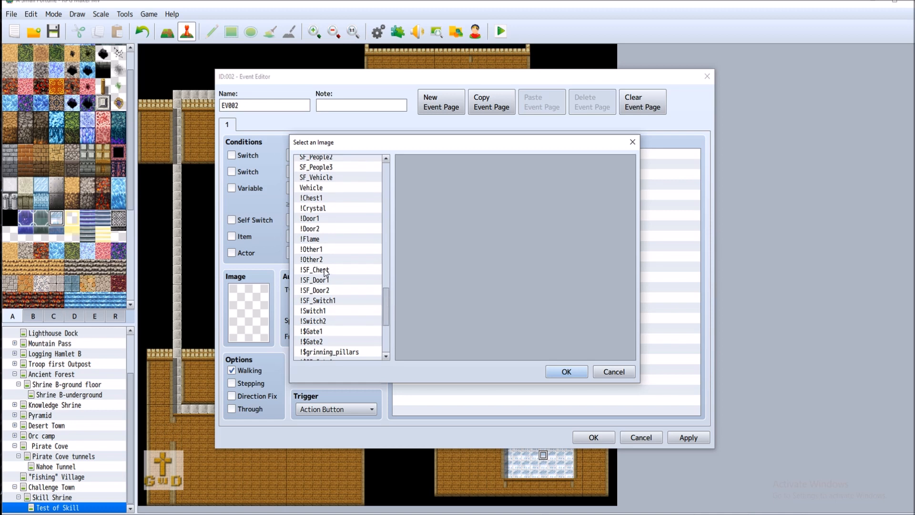
click(326, 209)
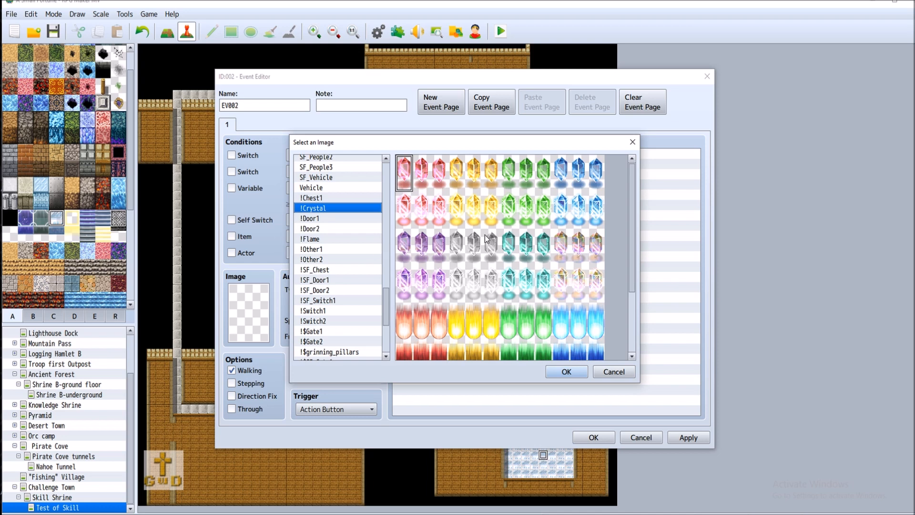
double_click(526, 208)
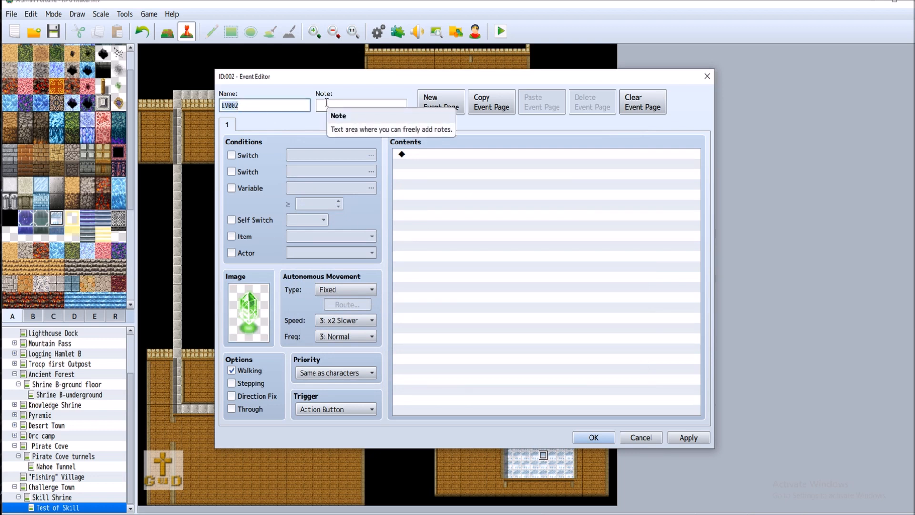
key(Return)
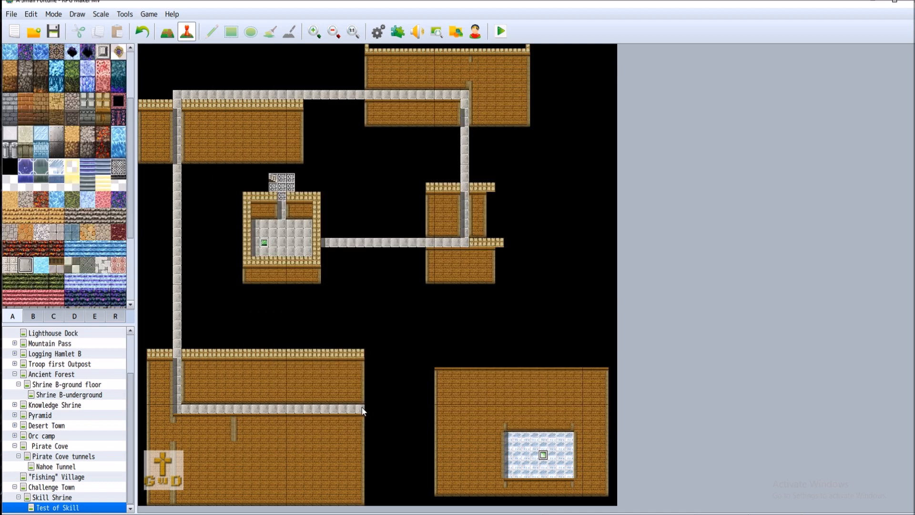
Continue the grey floor corridor east from the southwest walls, then south and east into the southeast brick block
click(167, 32)
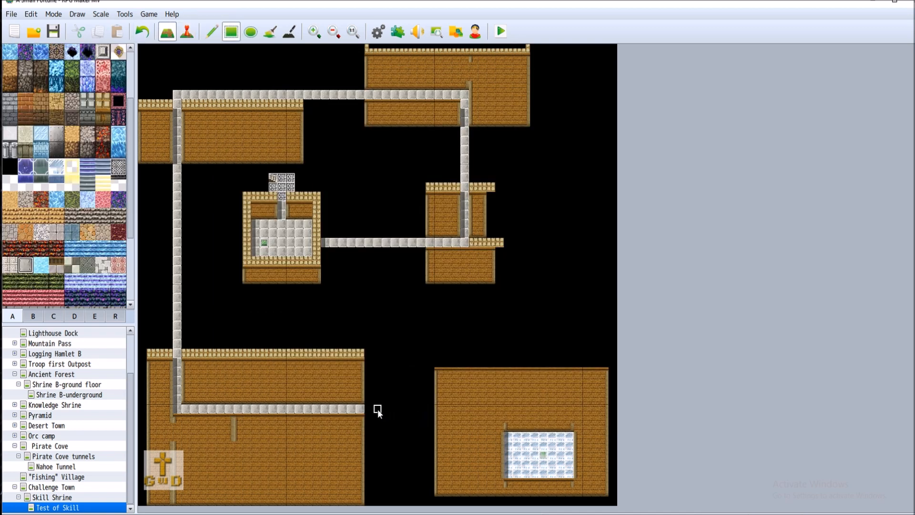
mouse_move(369, 409)
mouse_down()
mouse_move(412, 414)
mouse_move(415, 467)
mouse_move(431, 476)
mouse_up()
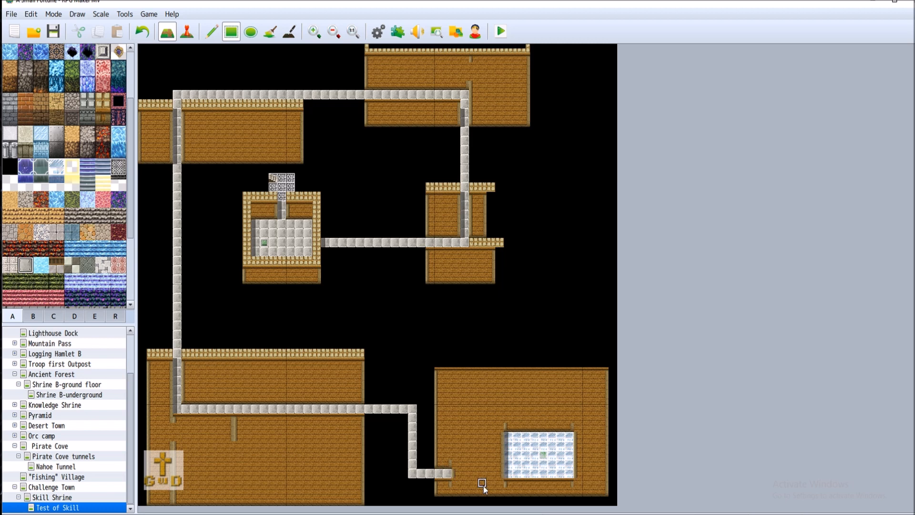
click(190, 26)
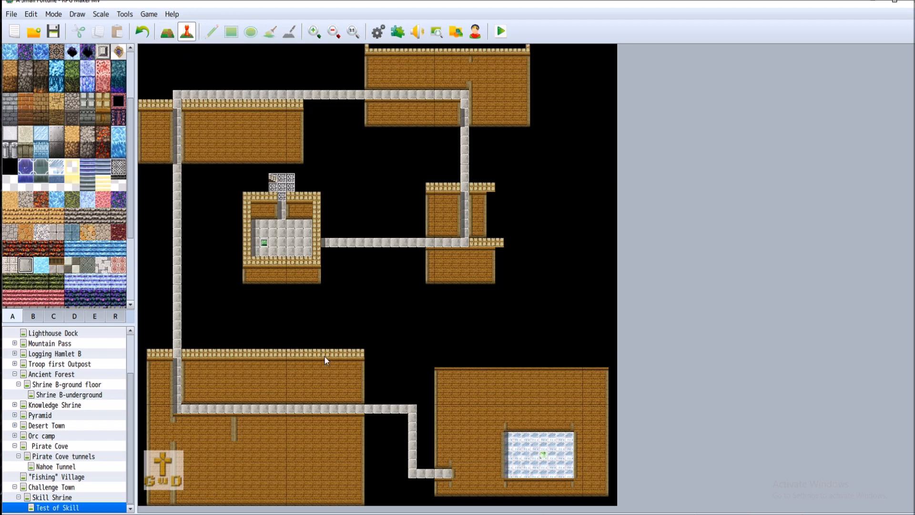
right_click(445, 476)
click(498, 419)
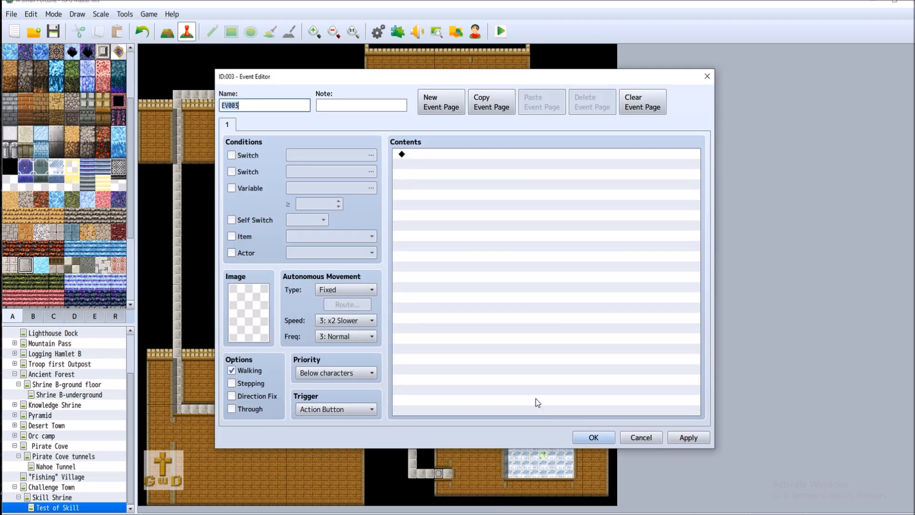
double_click(238, 310)
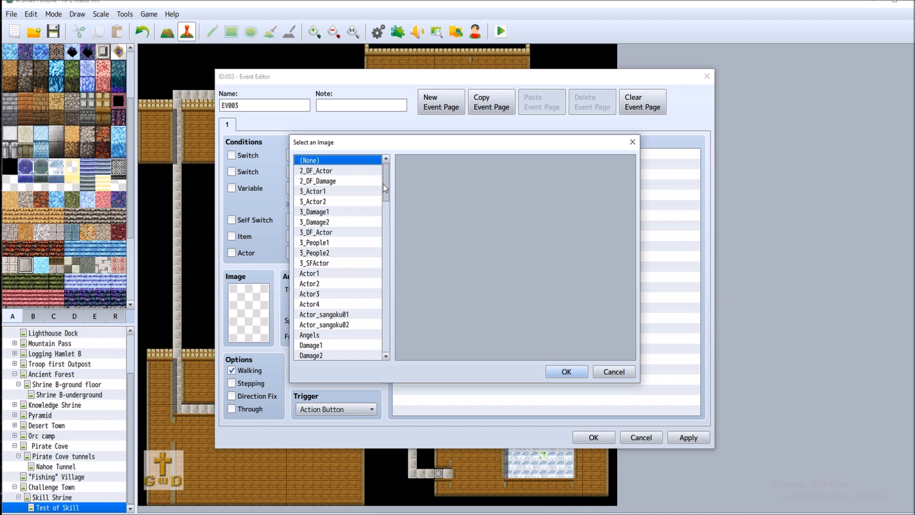
drag(385, 188, 385, 245)
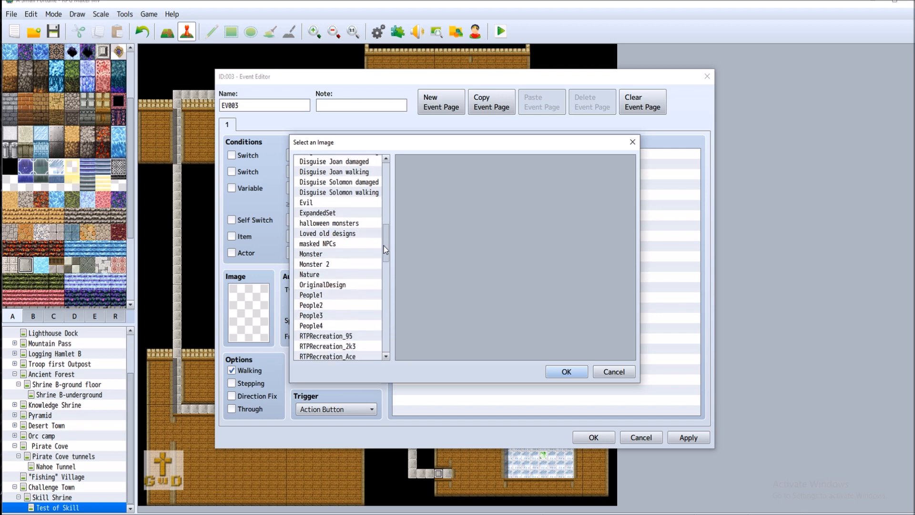
click(337, 223)
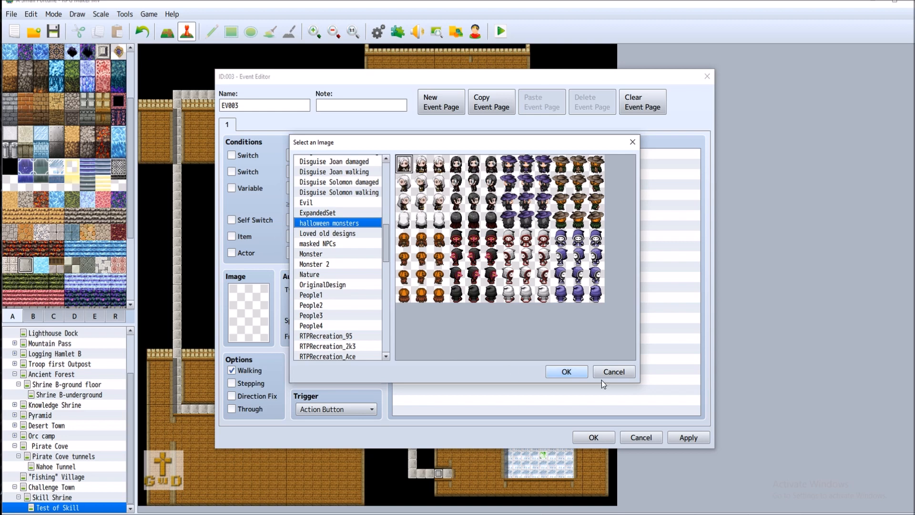
click(617, 374)
click(660, 438)
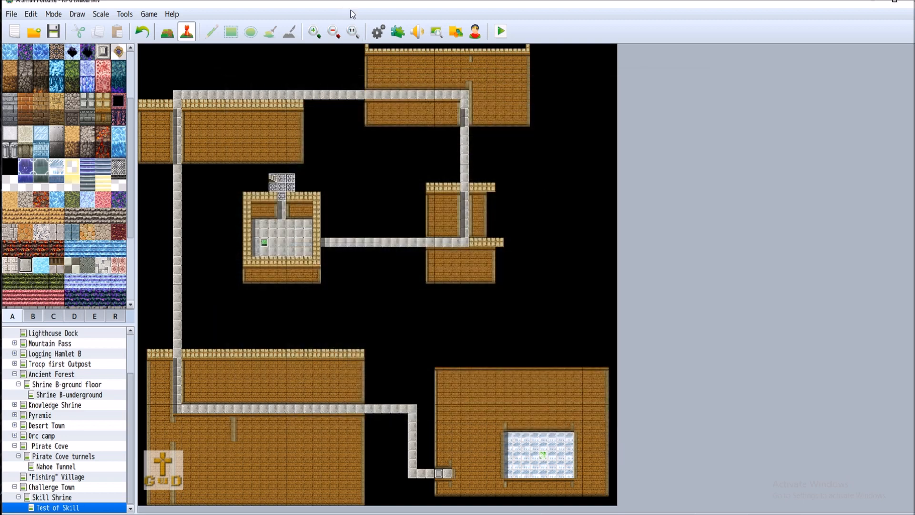
Open the database and review the Succubus enemy's image, stats and action patterns
click(380, 33)
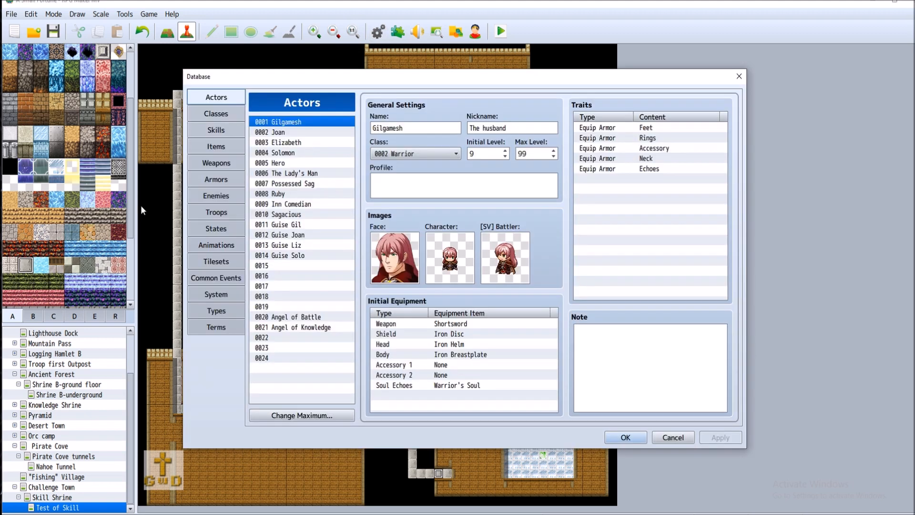
click(216, 195)
drag(351, 174, 357, 376)
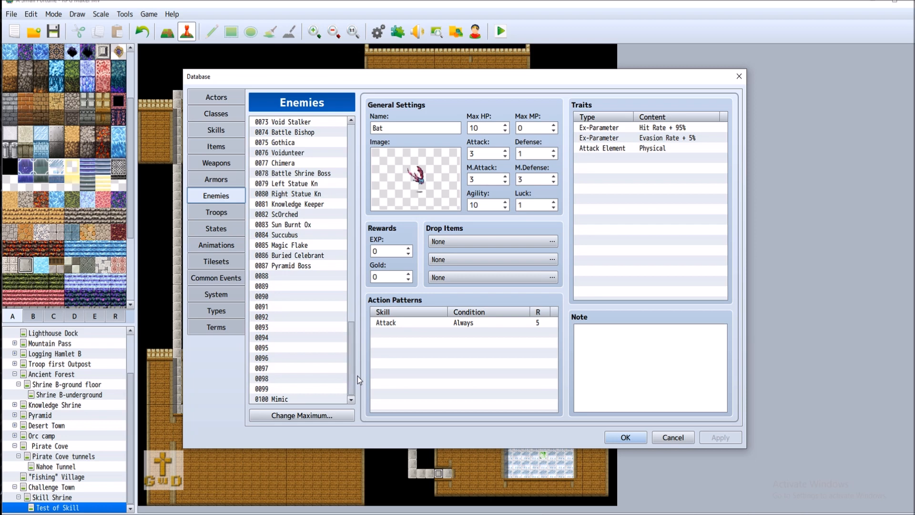
click(309, 235)
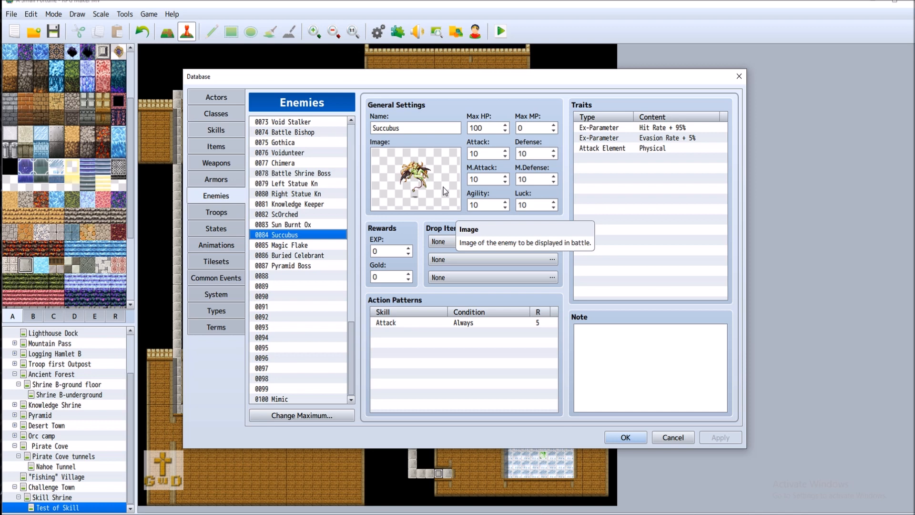
Remove the existing enemy from the Succubus troop in slot 0100
click(230, 211)
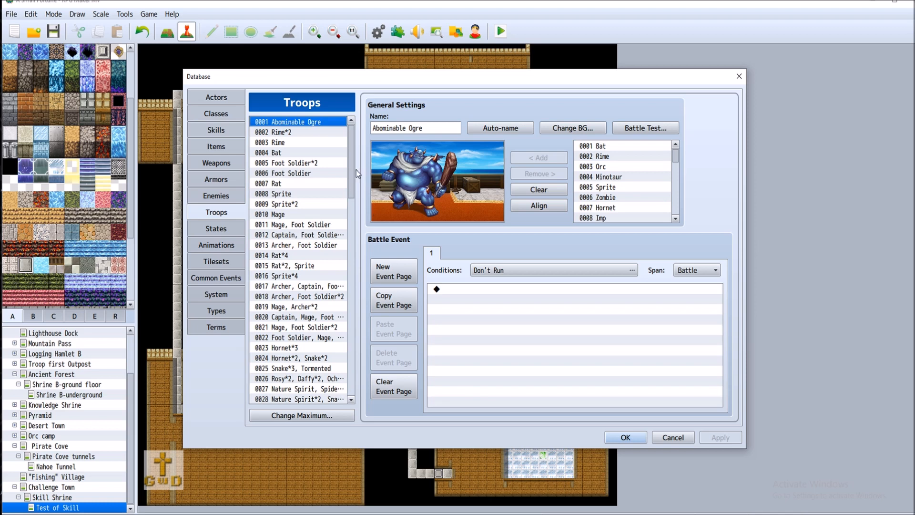
drag(350, 173, 358, 339)
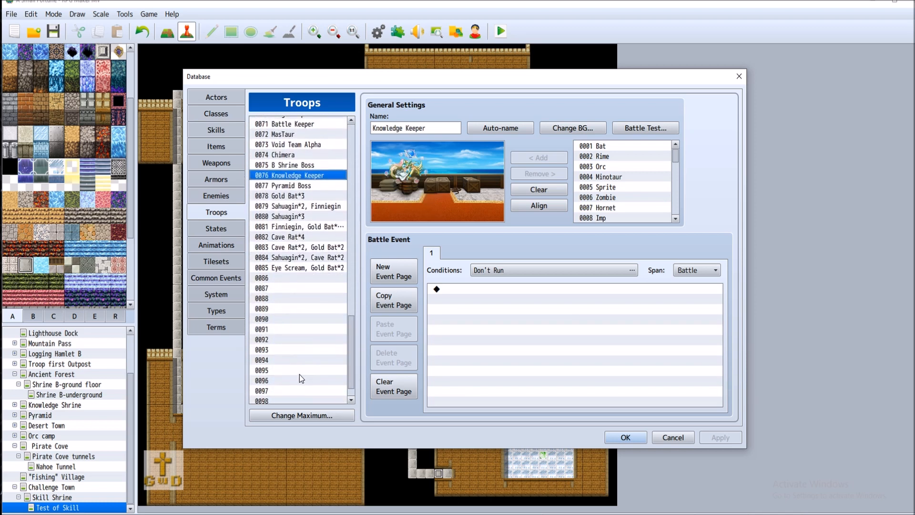
scroll(301, 378, down, 1)
click(294, 399)
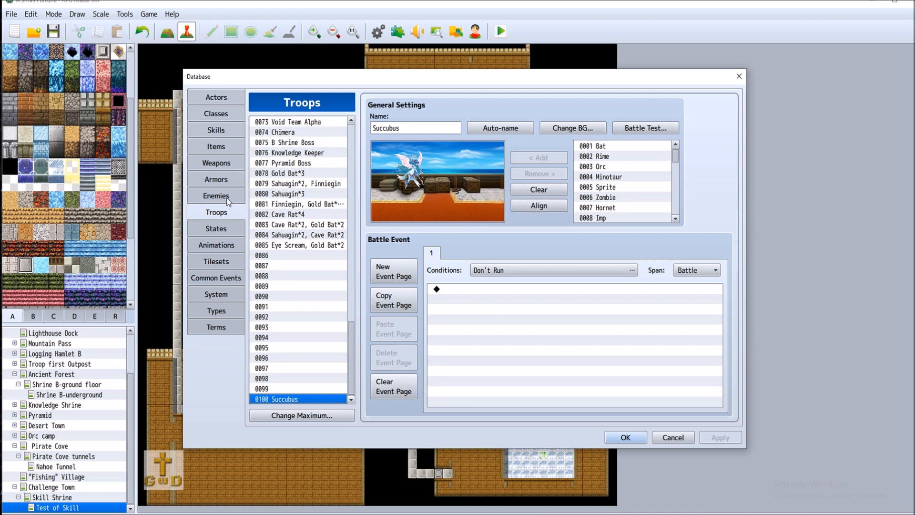
click(414, 172)
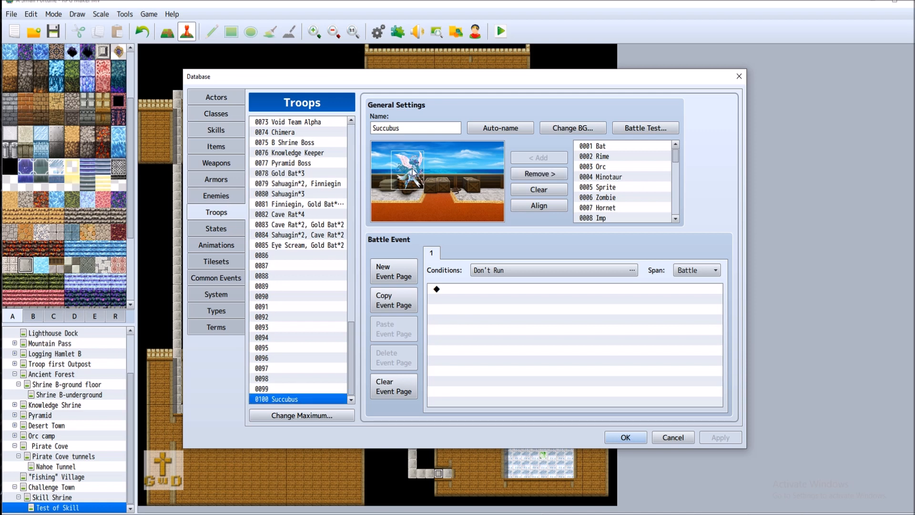
click(539, 173)
Add enemy 0084 Succubus to the troop and place it above the crates beside the red carpet in the battle preview
drag(676, 156, 668, 194)
scroll(628, 188, up, 5)
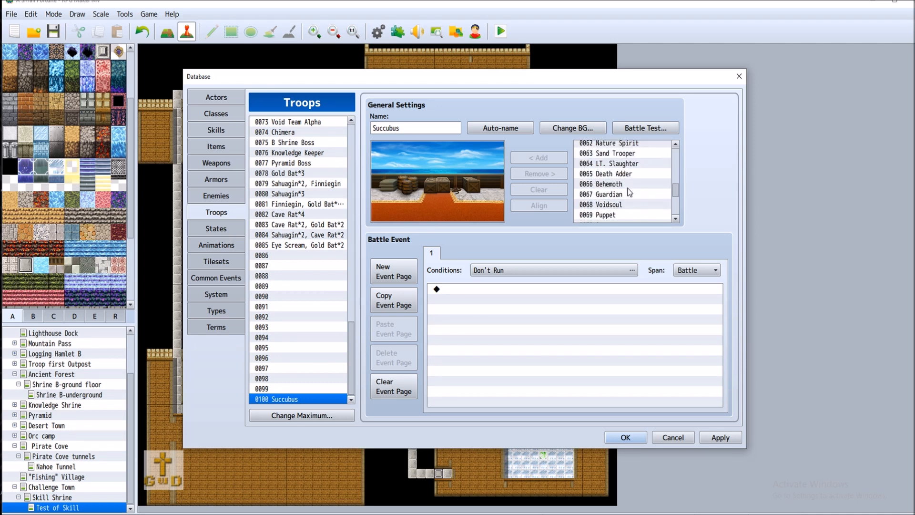
scroll(629, 191, down, 6)
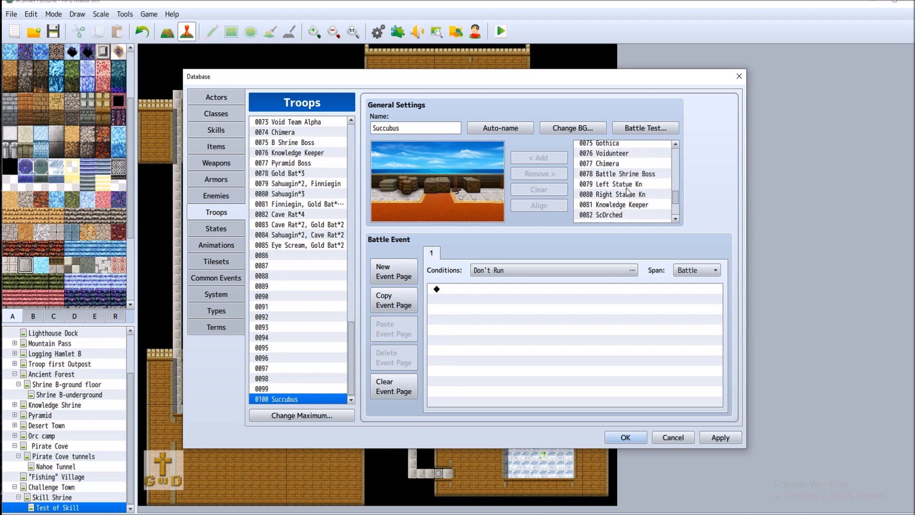
double_click(629, 205)
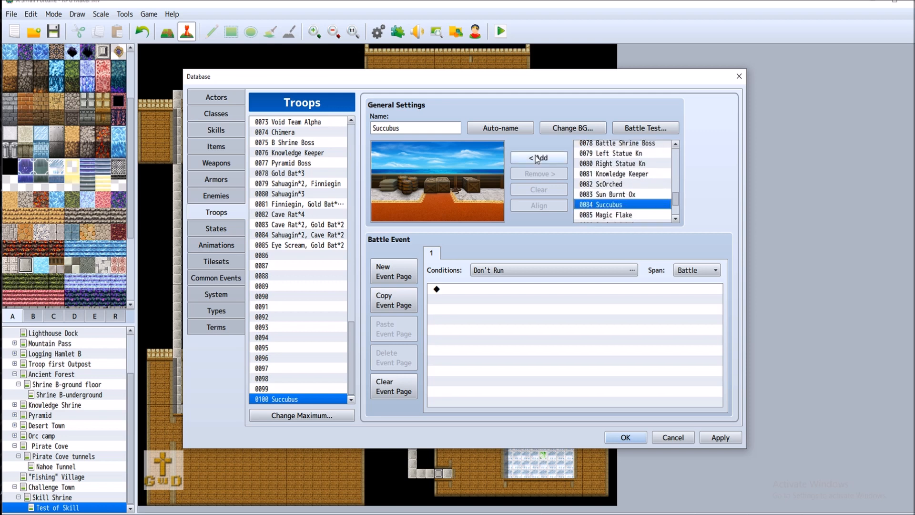
drag(439, 200, 403, 172)
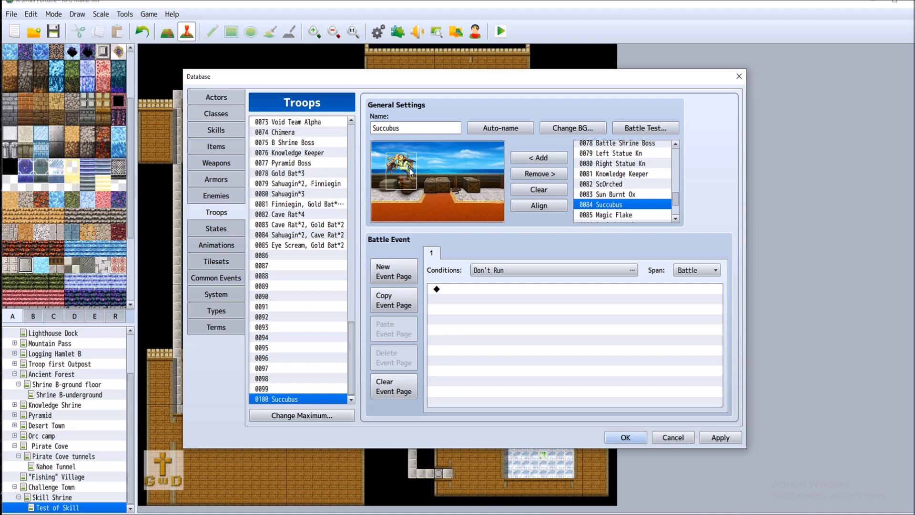
Shift the Succubus slightly closer to the centre of the battle preview and apply the troop changes
drag(400, 166, 400, 168)
right_click(401, 168)
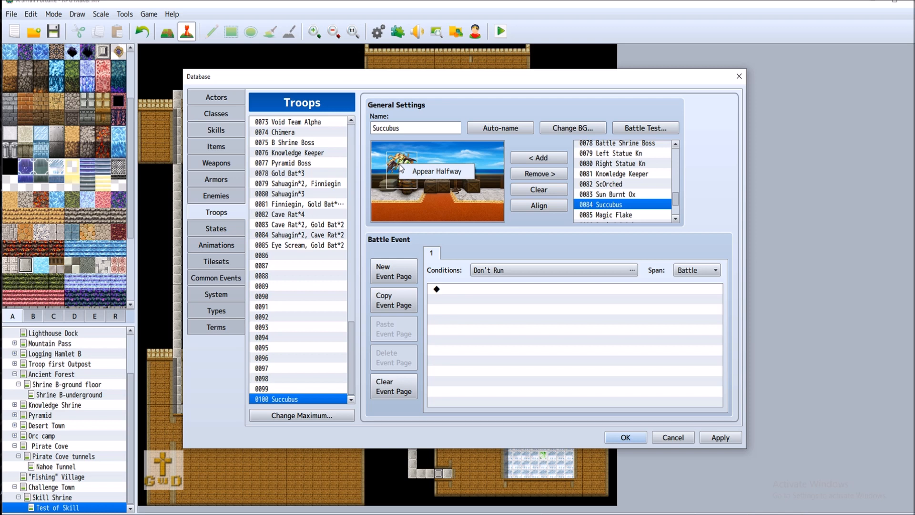
click(448, 150)
mouse_move(406, 169)
mouse_down()
mouse_move(439, 167)
mouse_move(419, 168)
mouse_up()
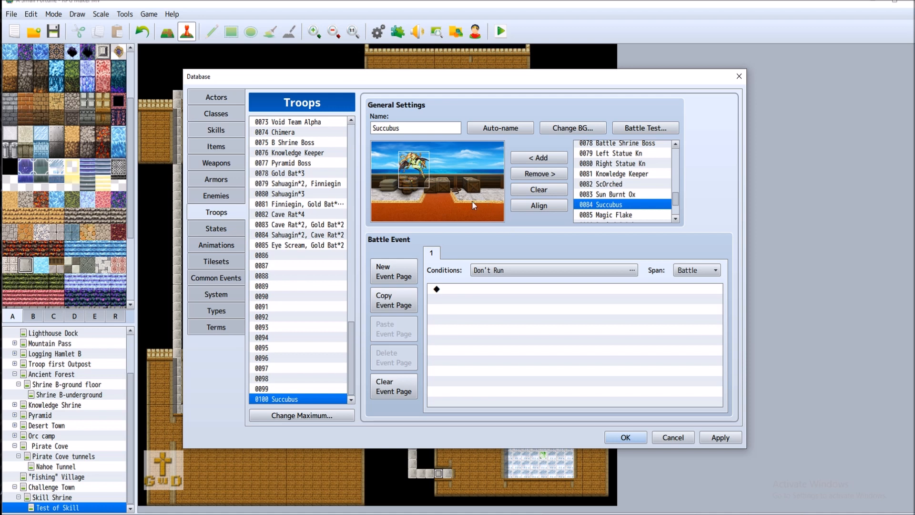
mouse_move(415, 165)
mouse_down()
mouse_move(418, 180)
mouse_move(436, 189)
mouse_move(407, 193)
mouse_move(414, 165)
mouse_up()
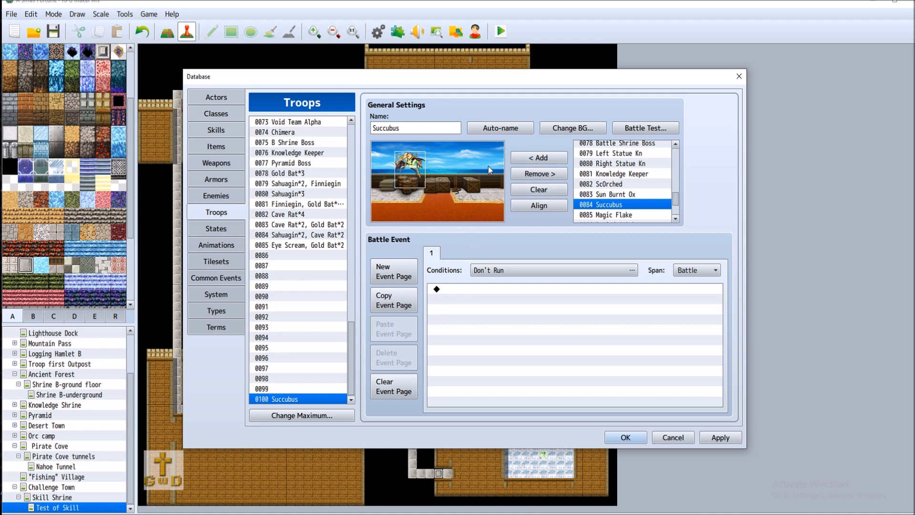
click(709, 437)
Set the Succubus troop's battle event condition to Actor HP for 0001 Gilgamesh at 25% or below
click(599, 271)
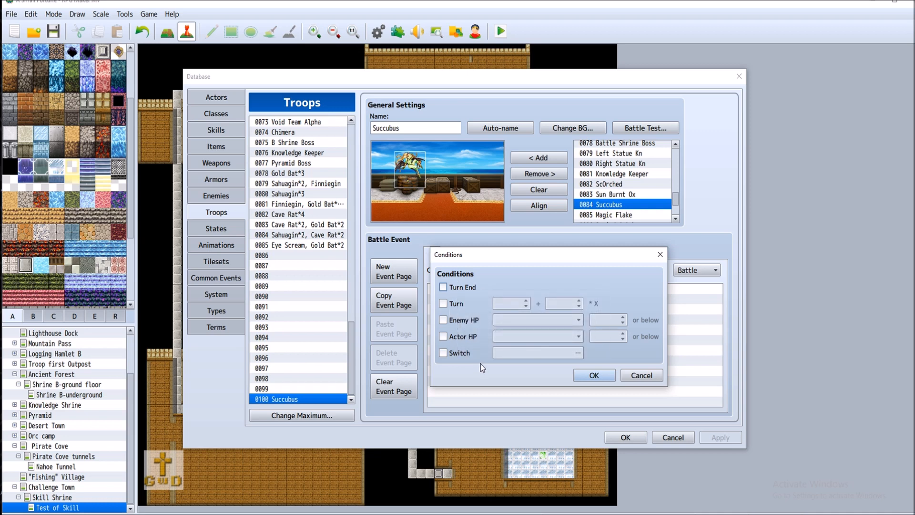
click(443, 336)
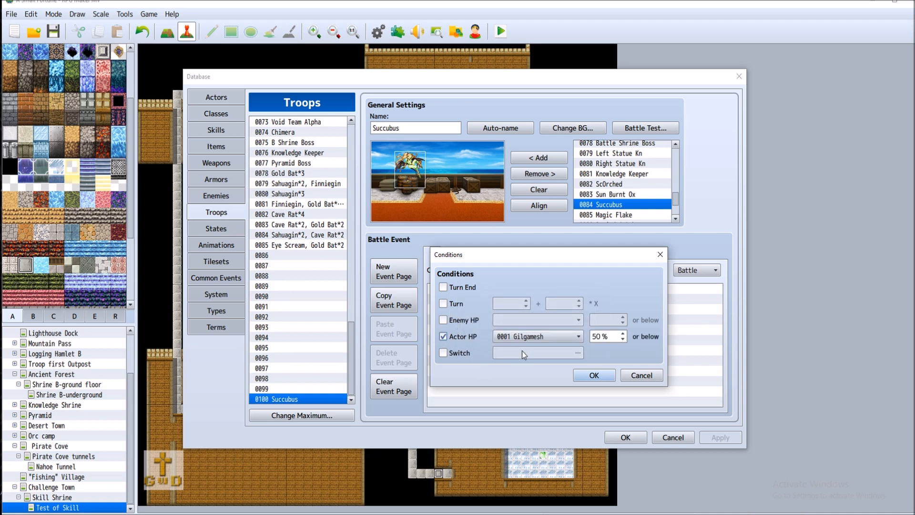
click(622, 340)
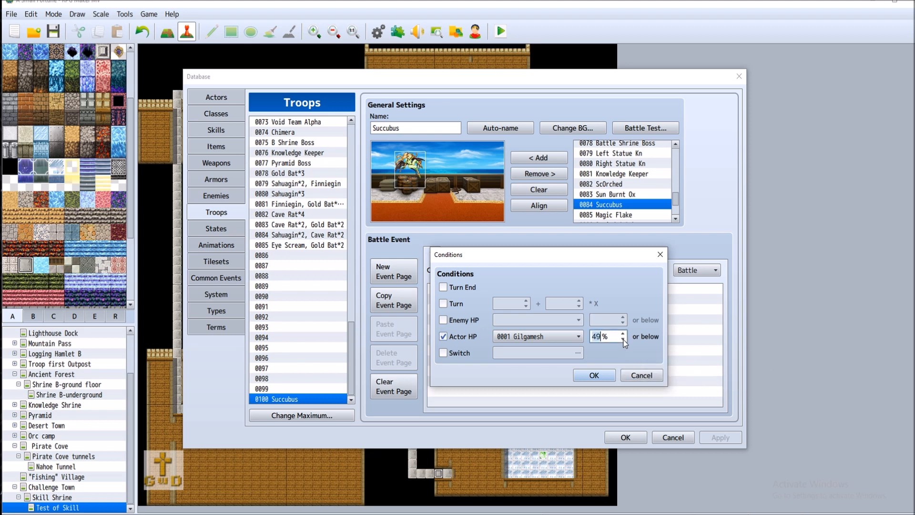
text(25)
click(594, 375)
double_click(462, 290)
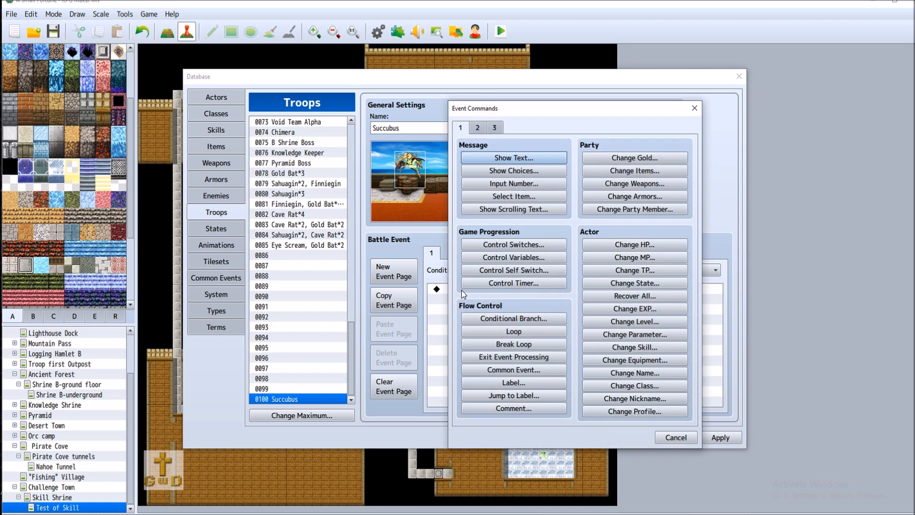
click(689, 439)
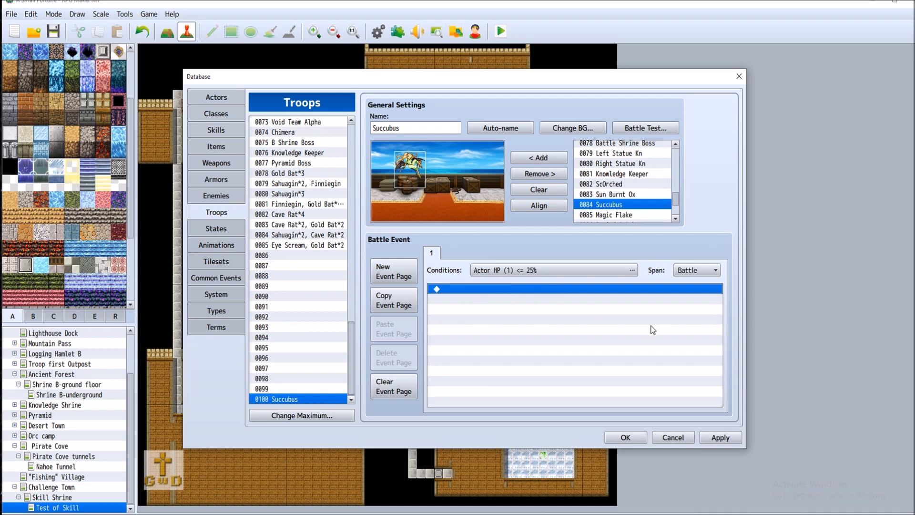
click(696, 271)
click(698, 279)
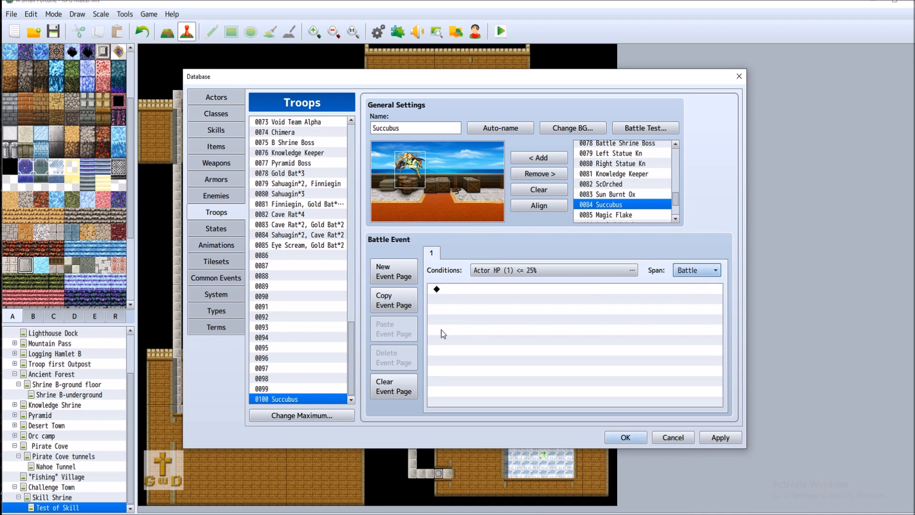
click(716, 270)
click(717, 271)
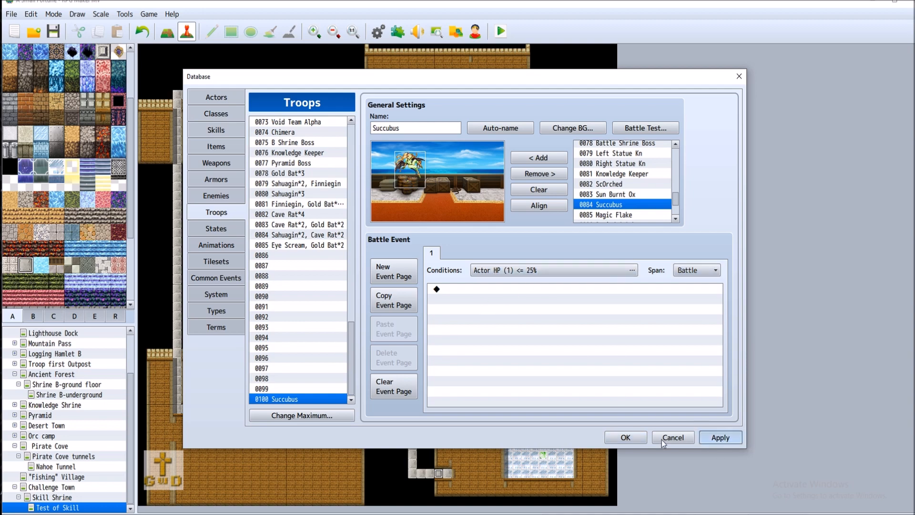
Save the troop changes, reopen the database and examine the settings of the Enamored state
click(624, 436)
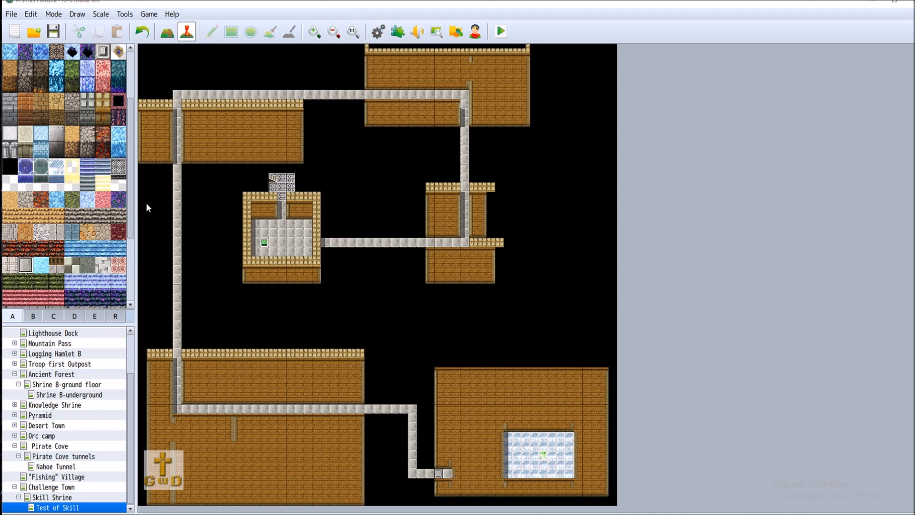
key(F9)
click(221, 128)
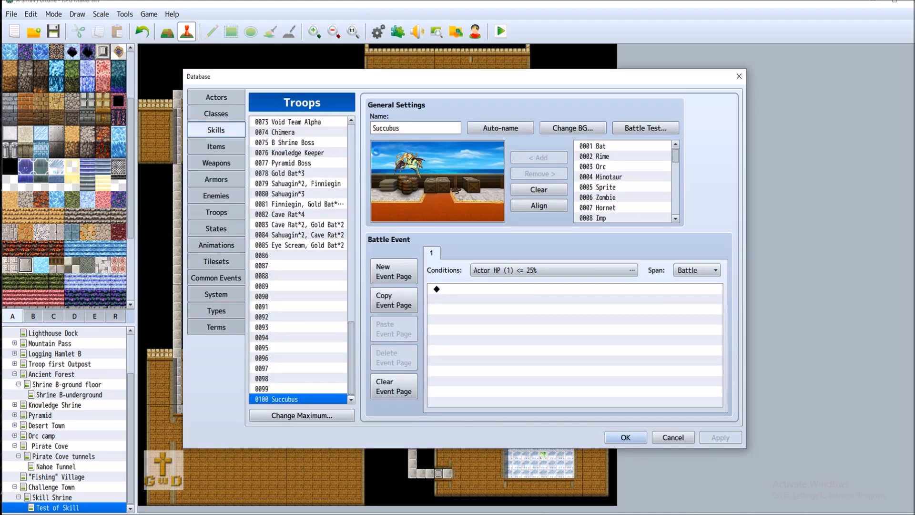
click(215, 224)
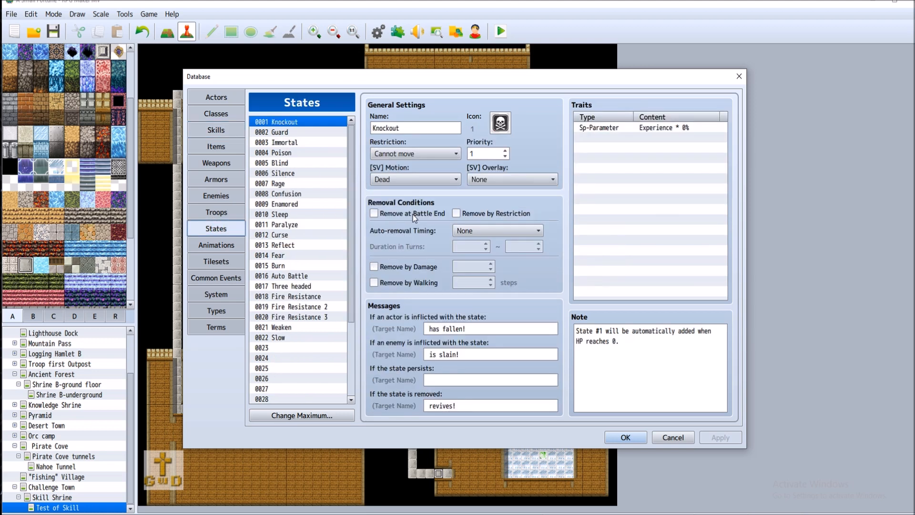
click(291, 204)
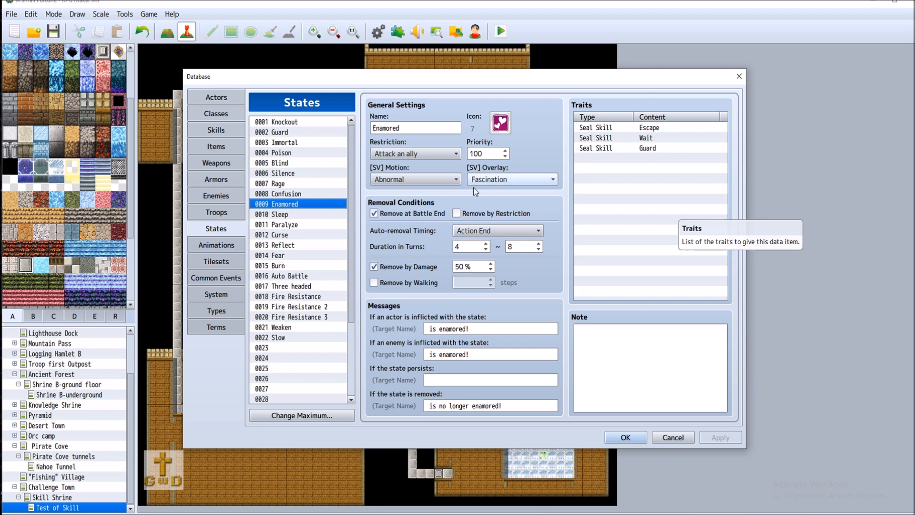
Give the blank state in slot 0023 the pink heart icon, number 84
click(282, 348)
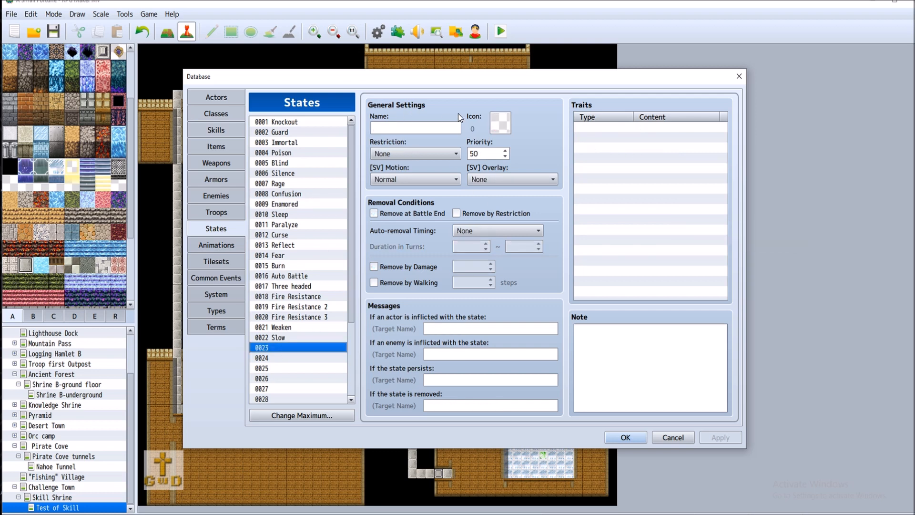
click(441, 128)
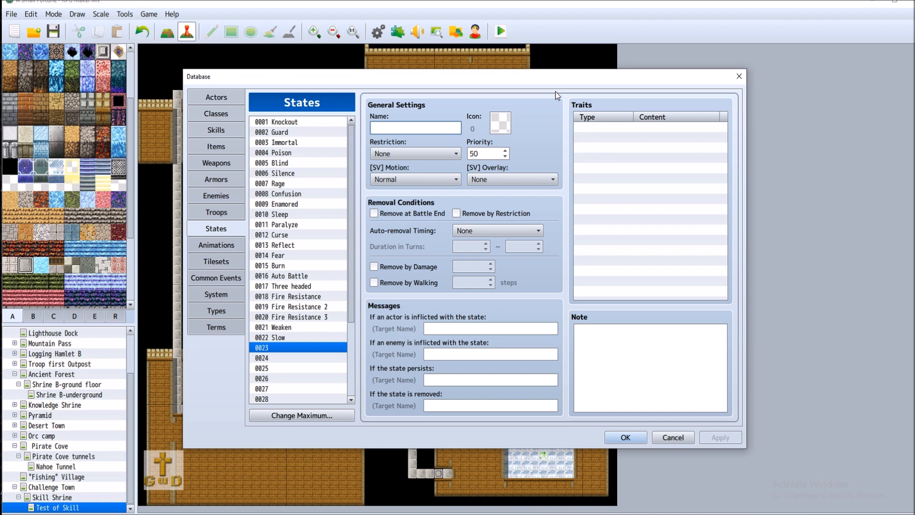
click(502, 130)
double_click(502, 130)
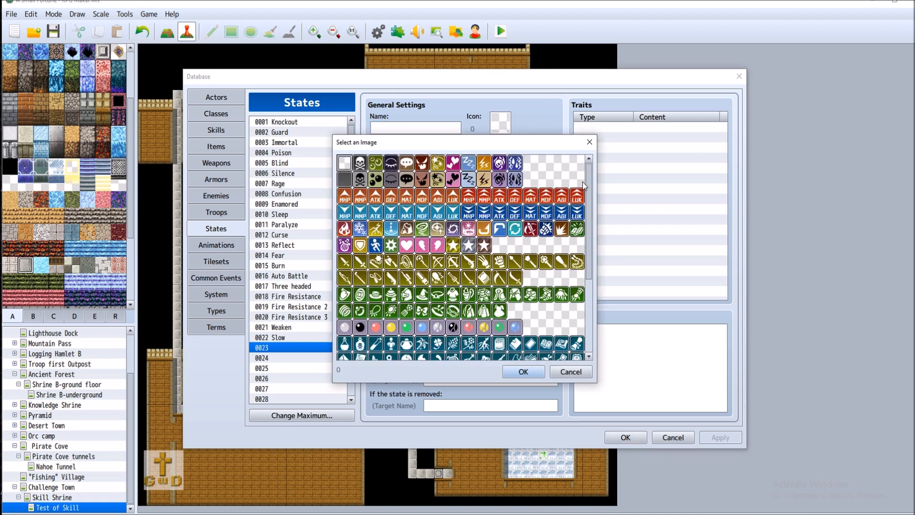
double_click(406, 245)
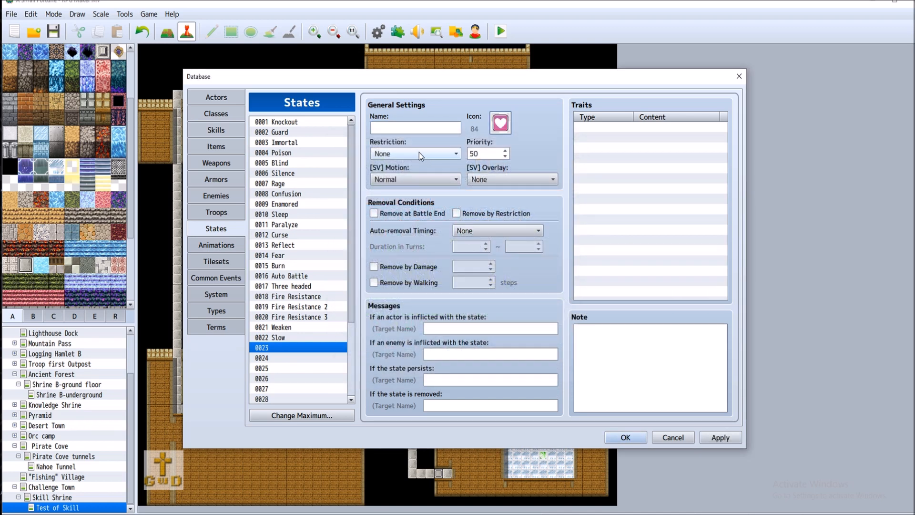
Set the heart-icon state's restriction to Attack an ally, its SV motion to Abnormal and its SV overlay to Fascination
click(419, 153)
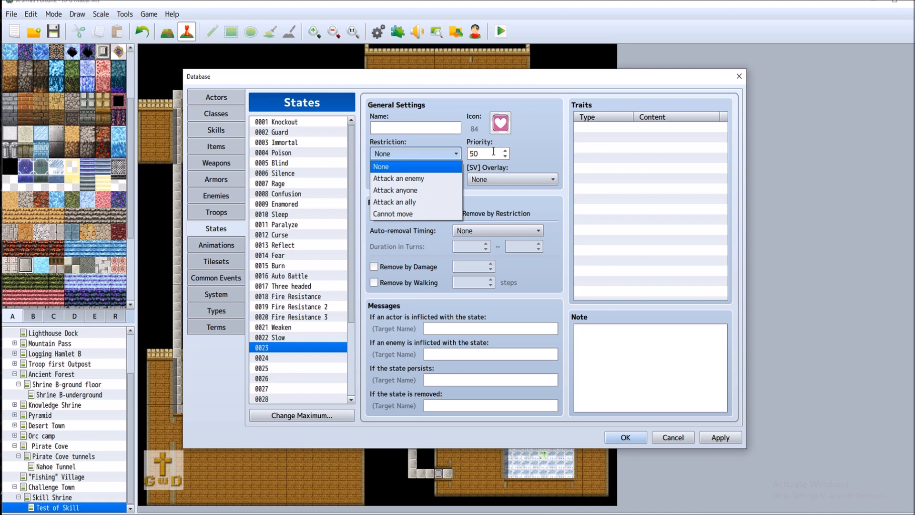
click(426, 202)
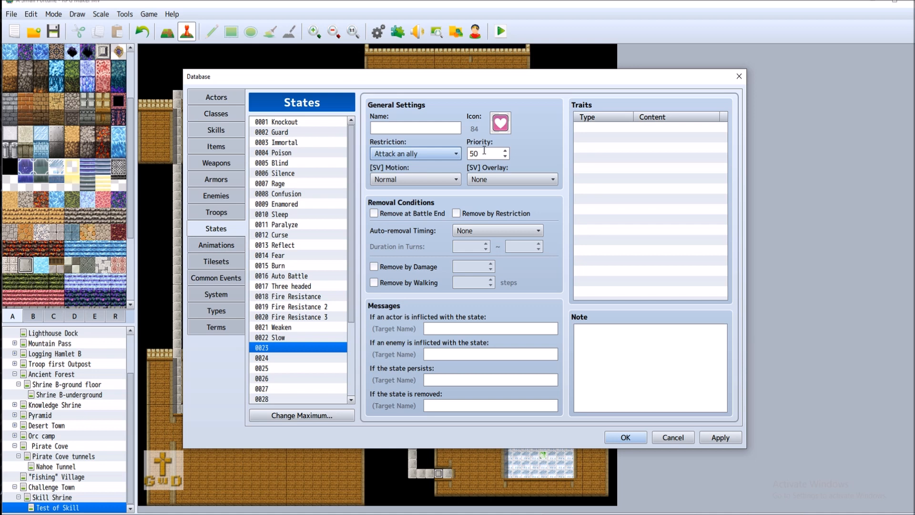
mouse_move(484, 151)
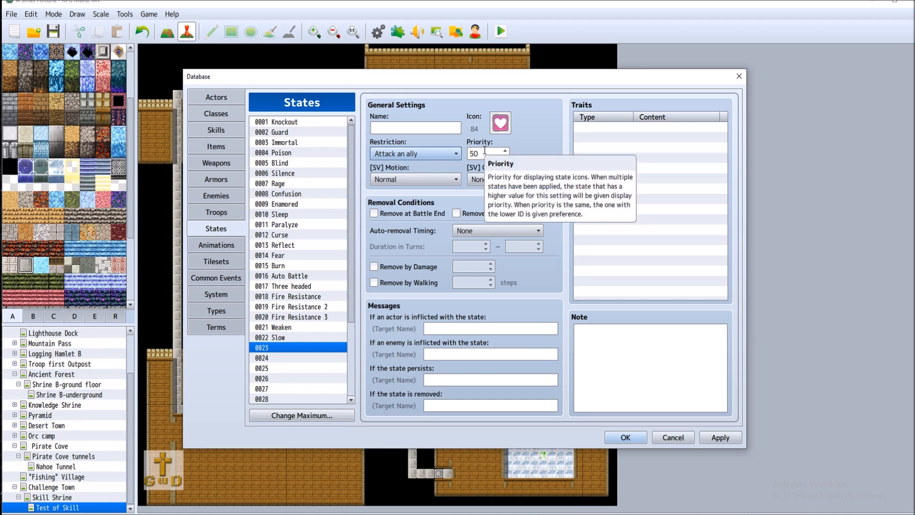
click(413, 180)
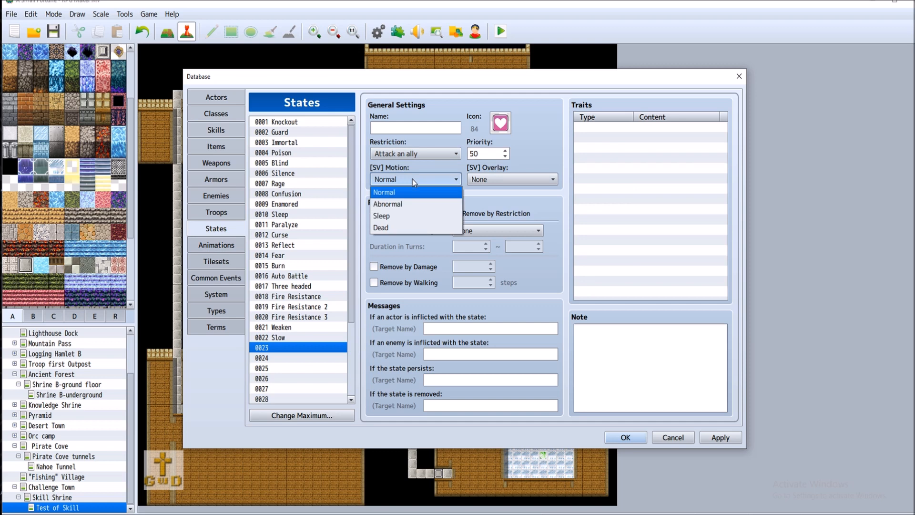
click(388, 204)
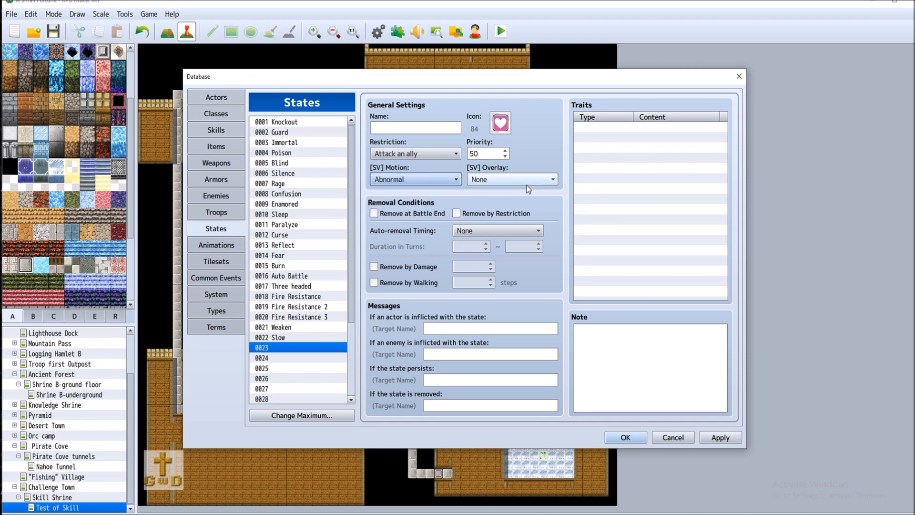
click(520, 180)
click(506, 262)
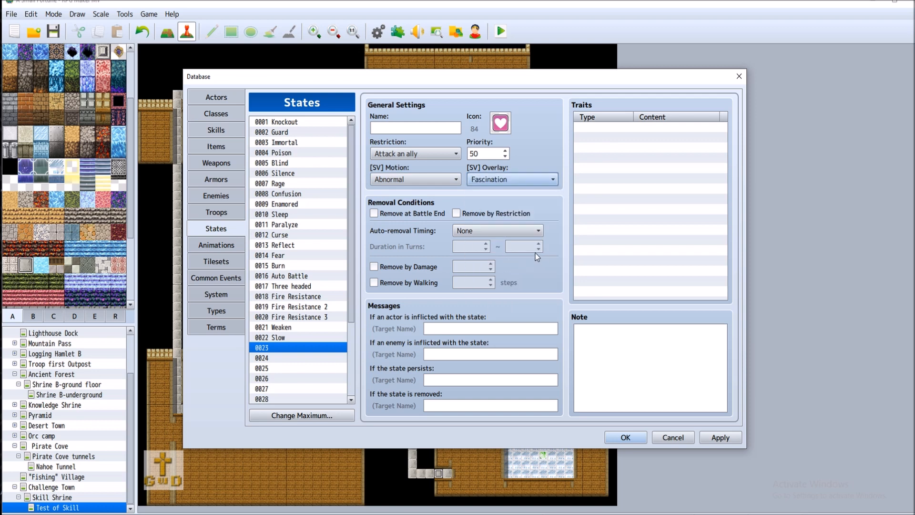
Make the state removable at battle end and by damage with a 25% chance
click(374, 214)
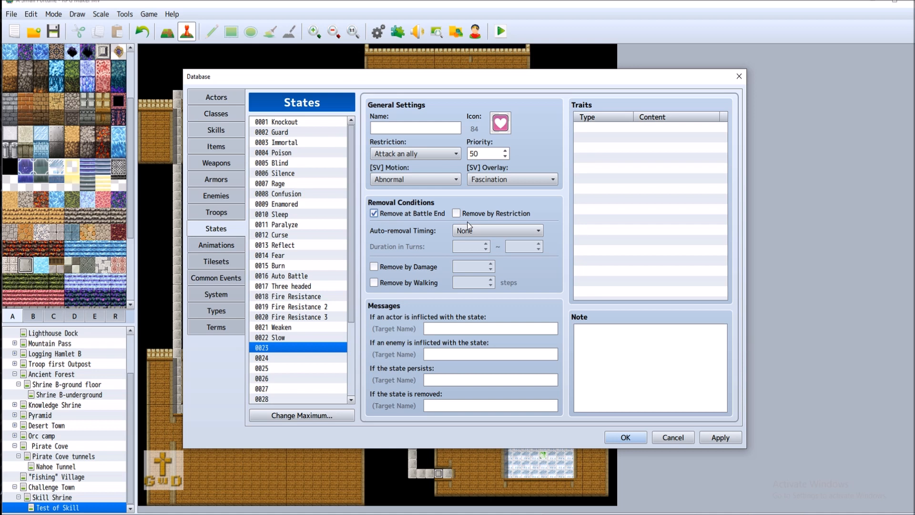
click(501, 231)
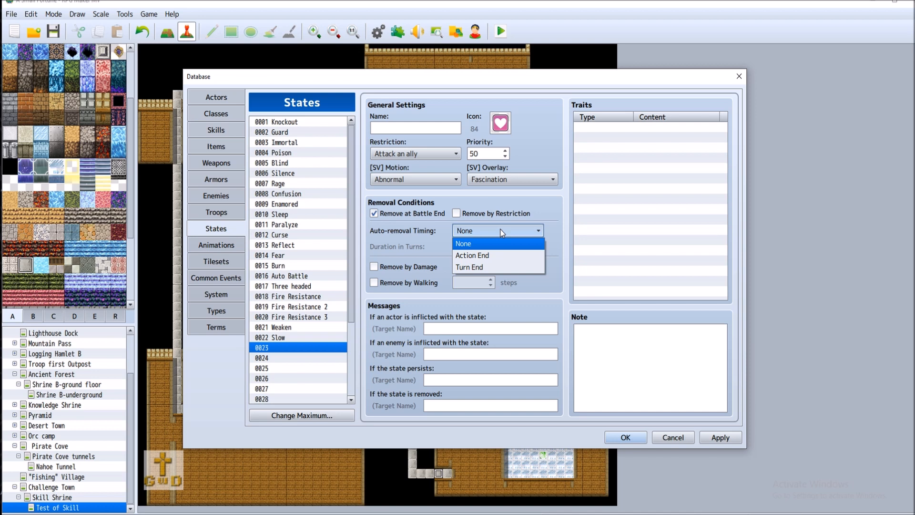
click(501, 231)
click(392, 267)
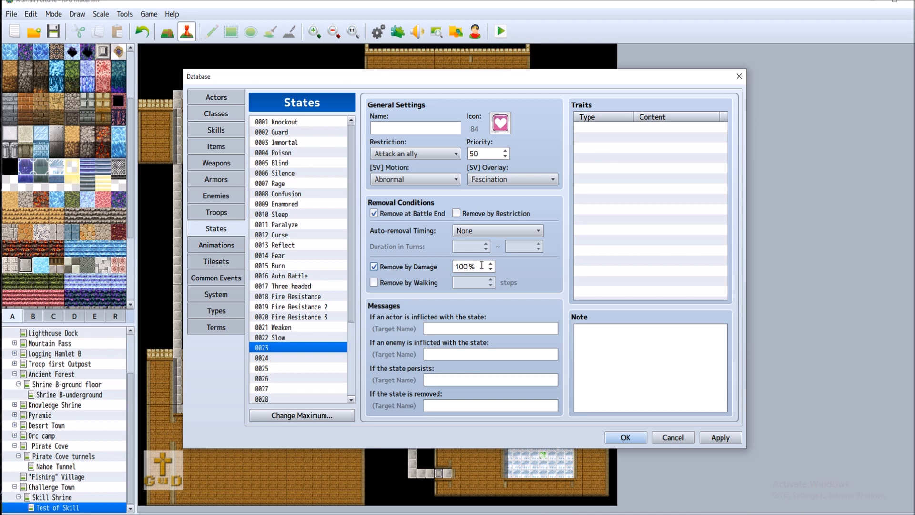
double_click(461, 267)
text(25)
Add a State Resist trait for 0009 Enamored to state 0023
double_click(610, 124)
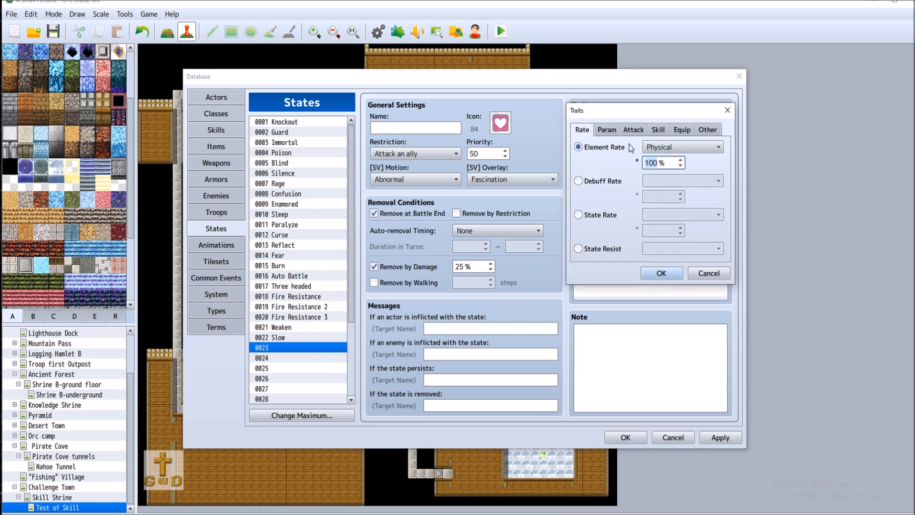
click(610, 180)
click(715, 182)
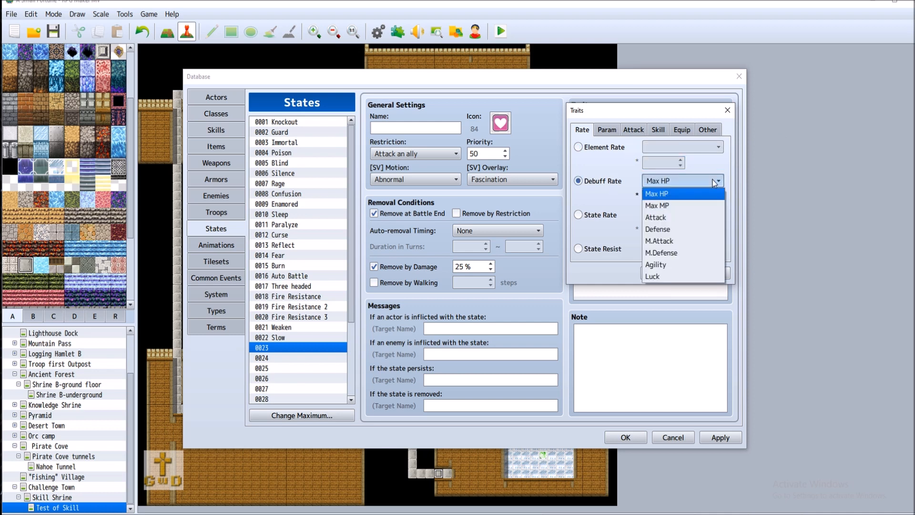
click(715, 183)
click(600, 215)
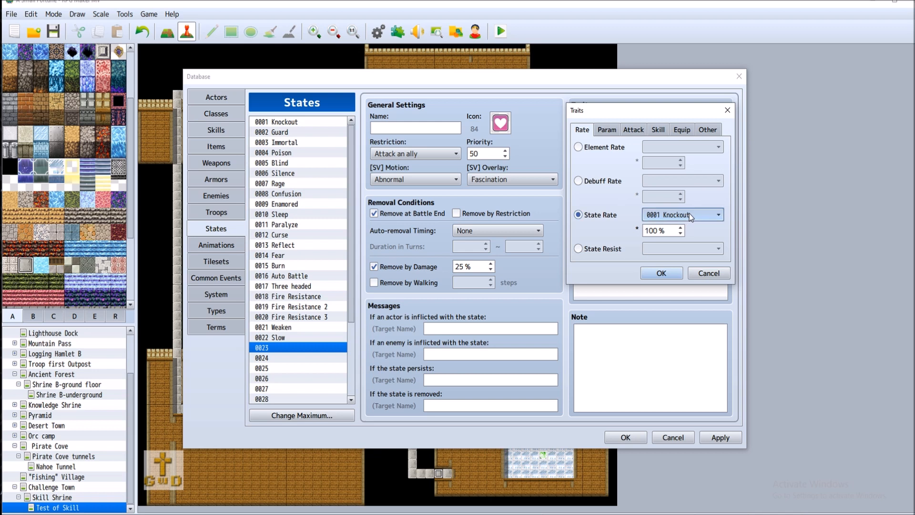
click(716, 213)
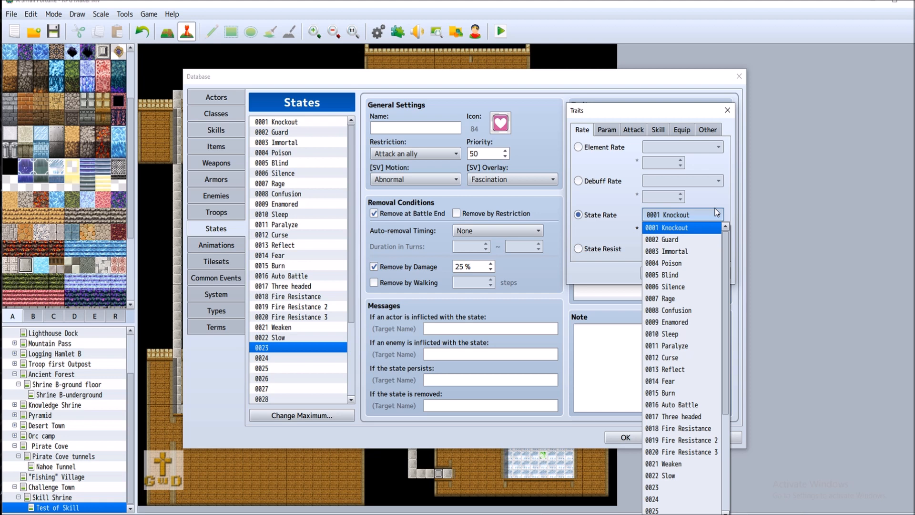
scroll(680, 381, down, 2)
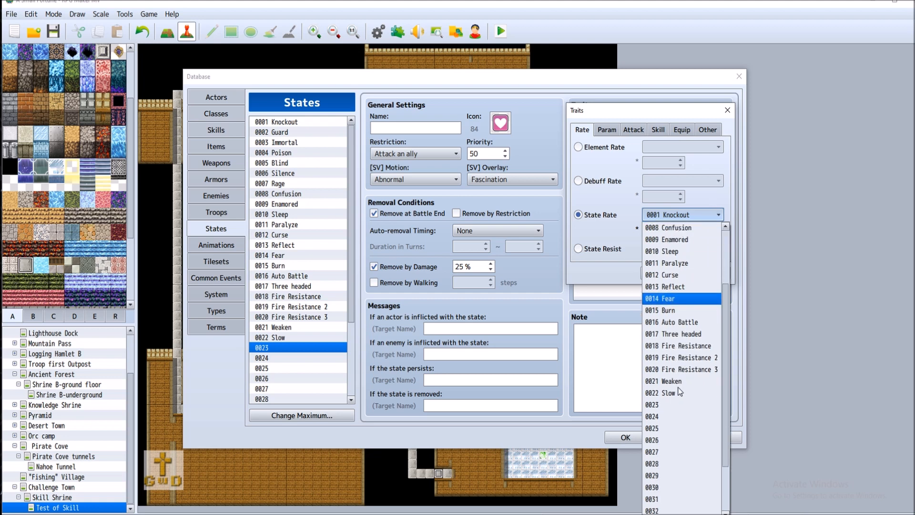
click(681, 404)
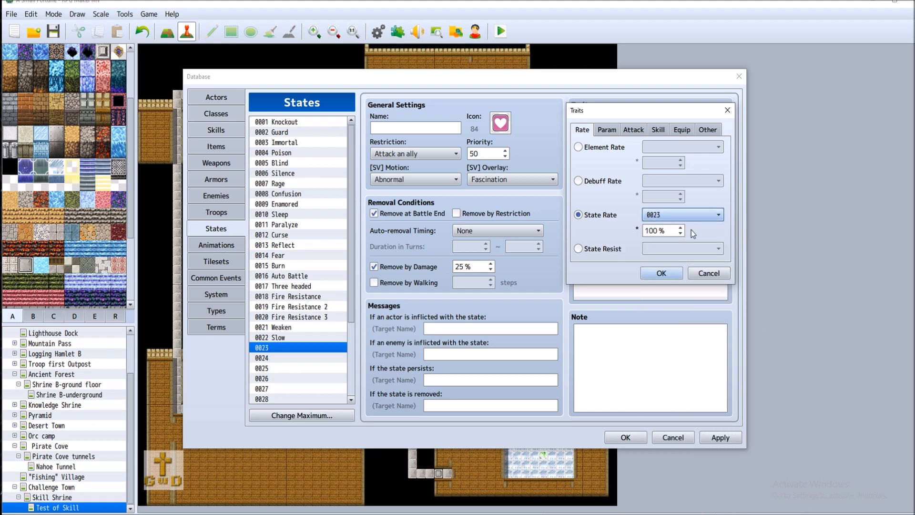
click(615, 247)
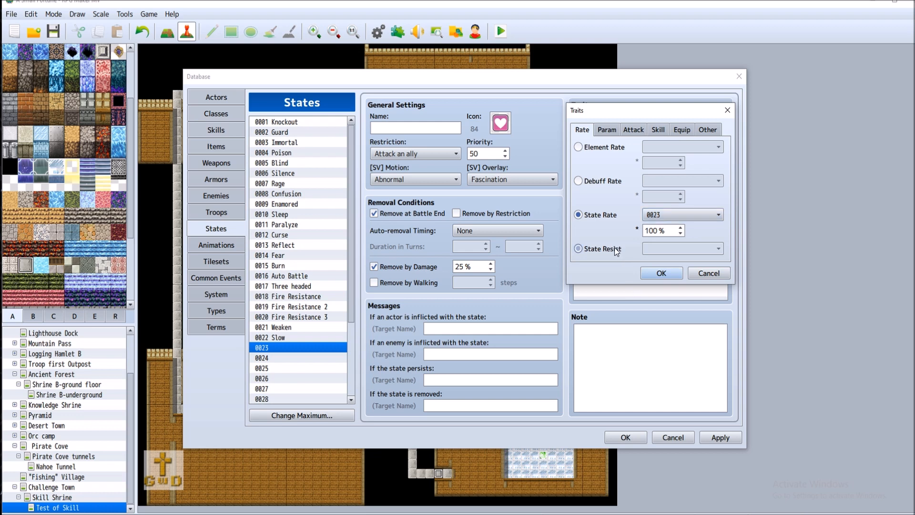
click(679, 250)
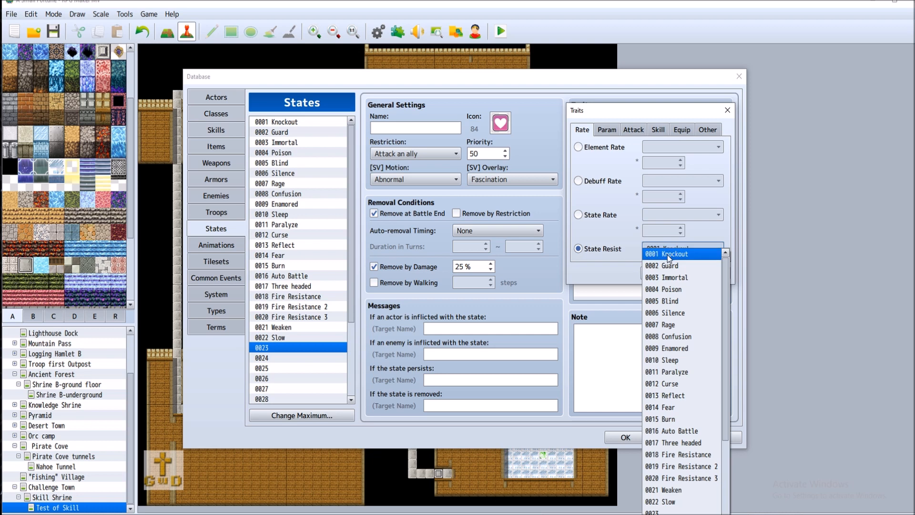
click(694, 349)
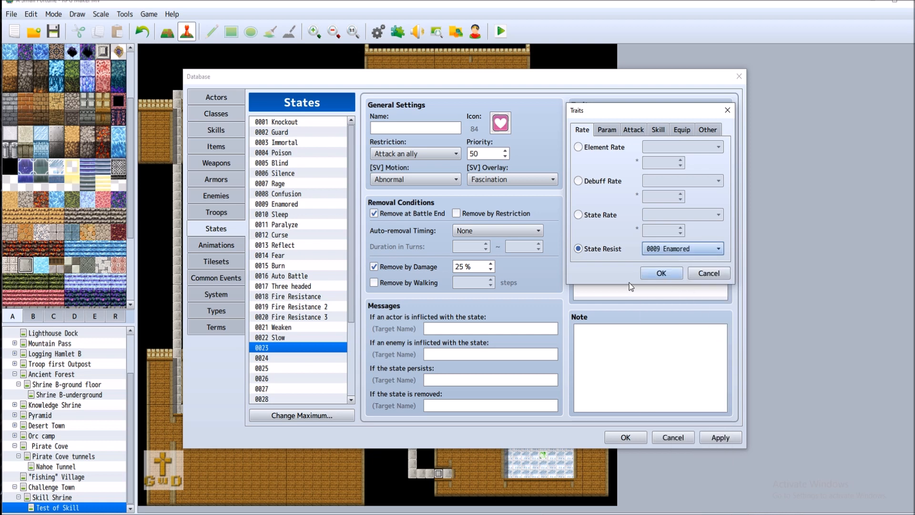
click(662, 273)
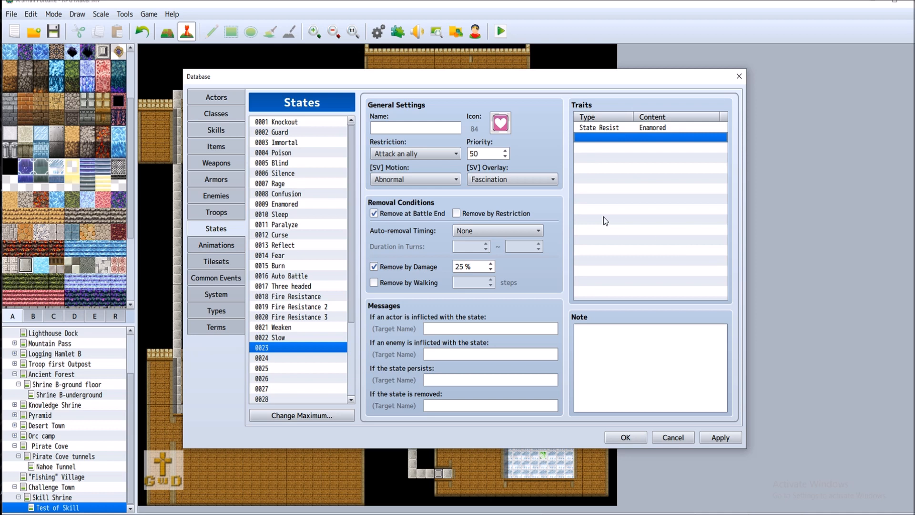
Add a second State Resist trait to state 0023, for 0007 Rage
double_click(627, 145)
click(582, 251)
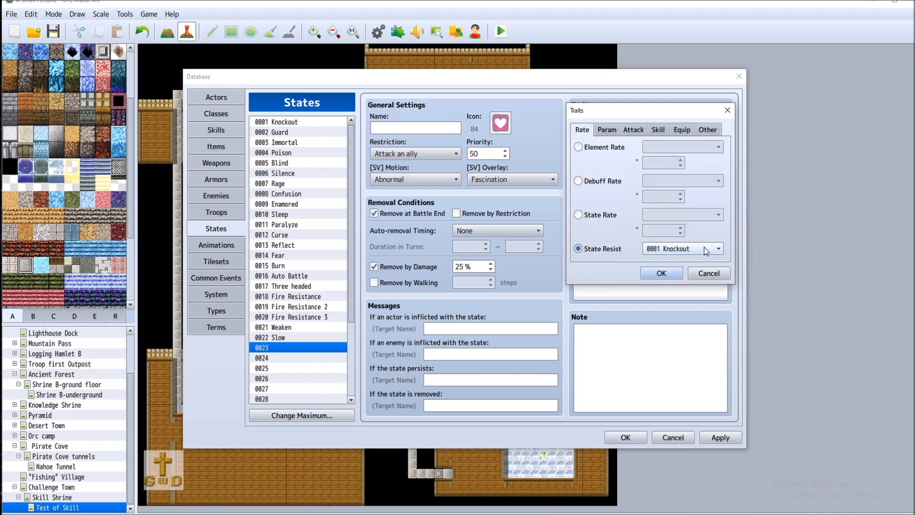
click(702, 247)
click(694, 327)
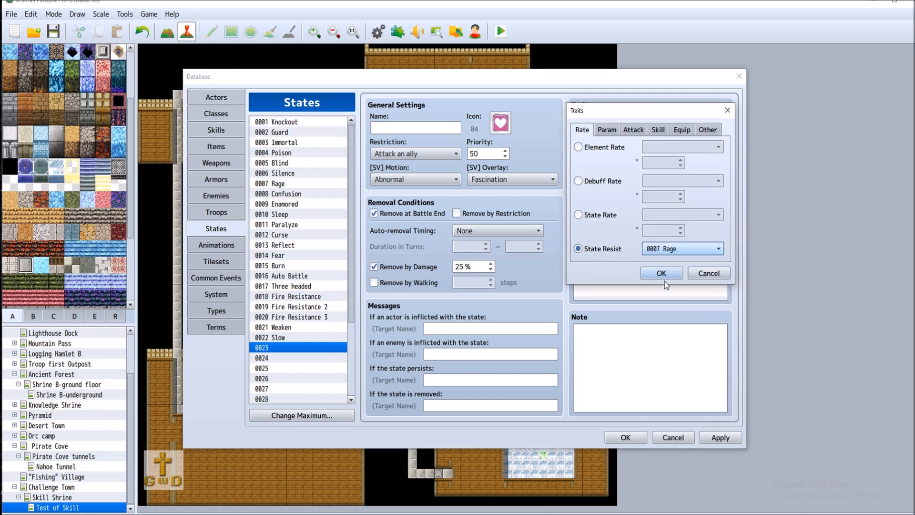
click(663, 273)
Add a State Resist trait for 0014 Fear below the Rage trait
double_click(642, 149)
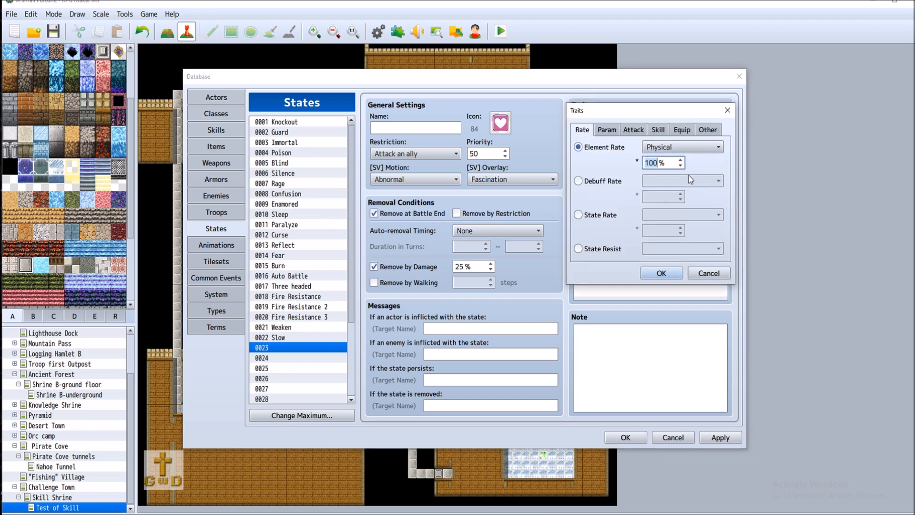
click(617, 248)
click(719, 248)
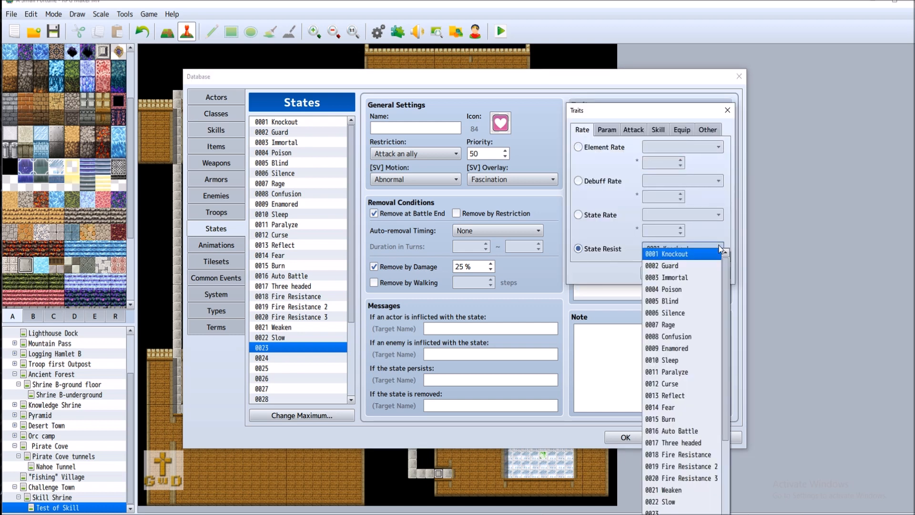
click(691, 407)
click(661, 272)
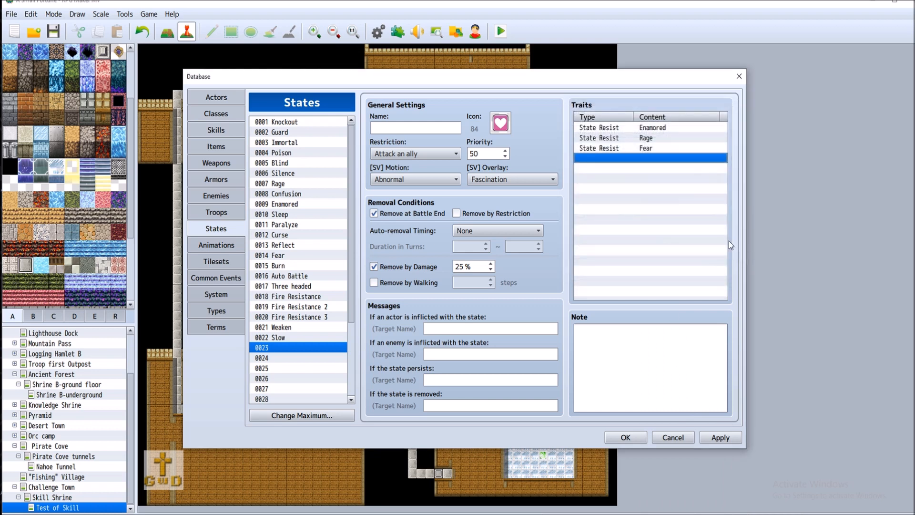
Add a State Resist trait for 0008 Confusion below the Fear trait
double_click(647, 160)
click(603, 249)
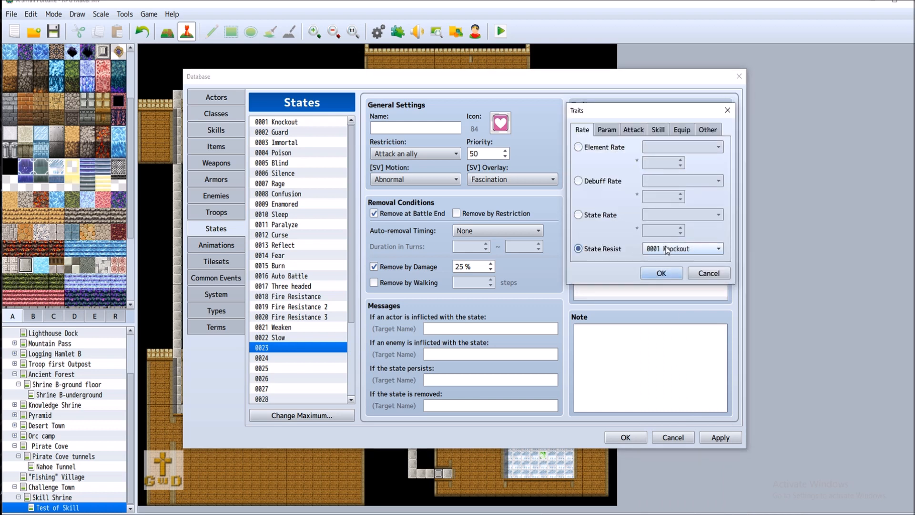
click(718, 249)
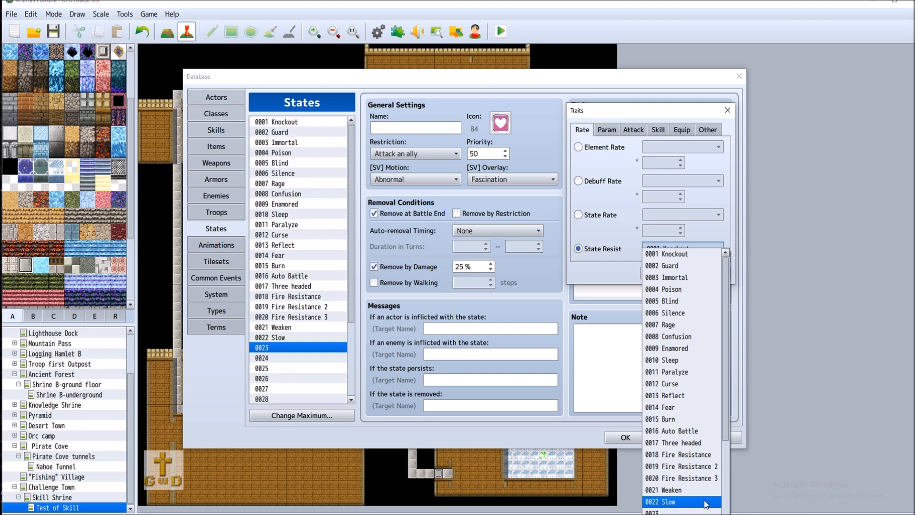
click(696, 336)
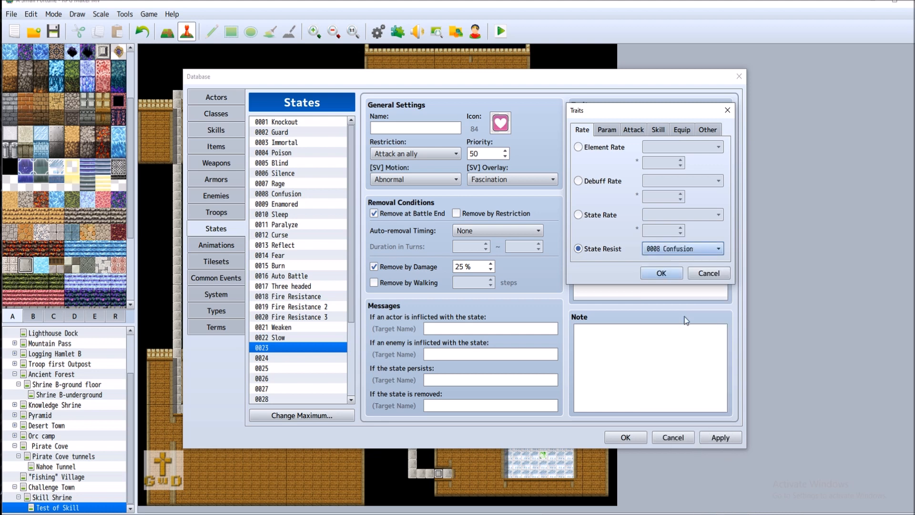
click(662, 273)
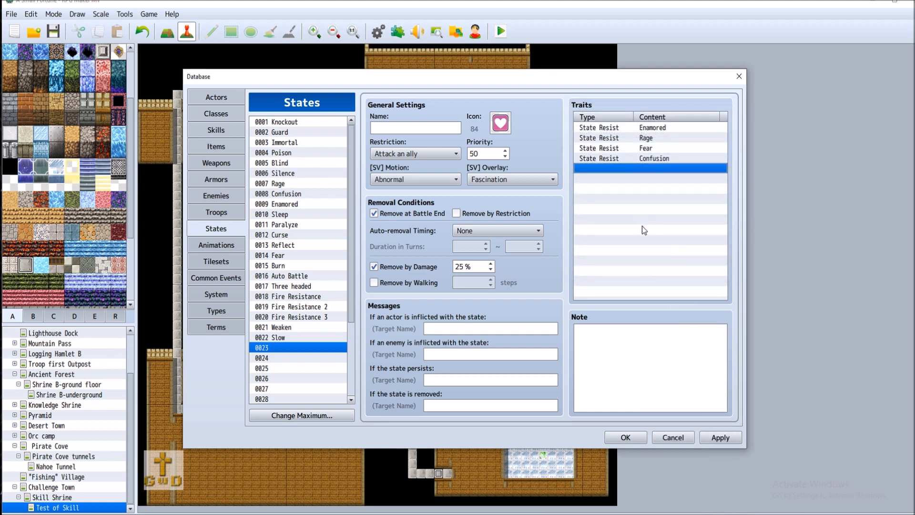
Add a State Rate trait for state 0023 at 100% below the four State Resist traits
double_click(637, 168)
click(601, 214)
click(717, 215)
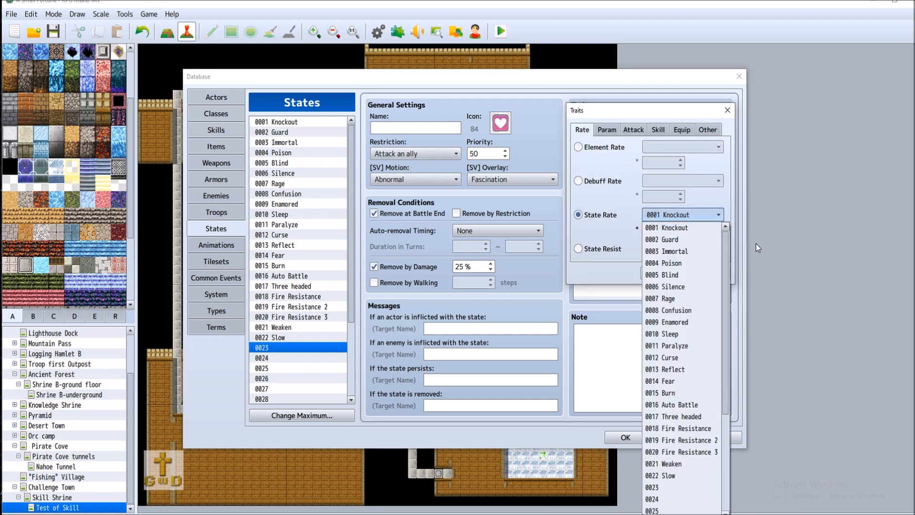
click(672, 475)
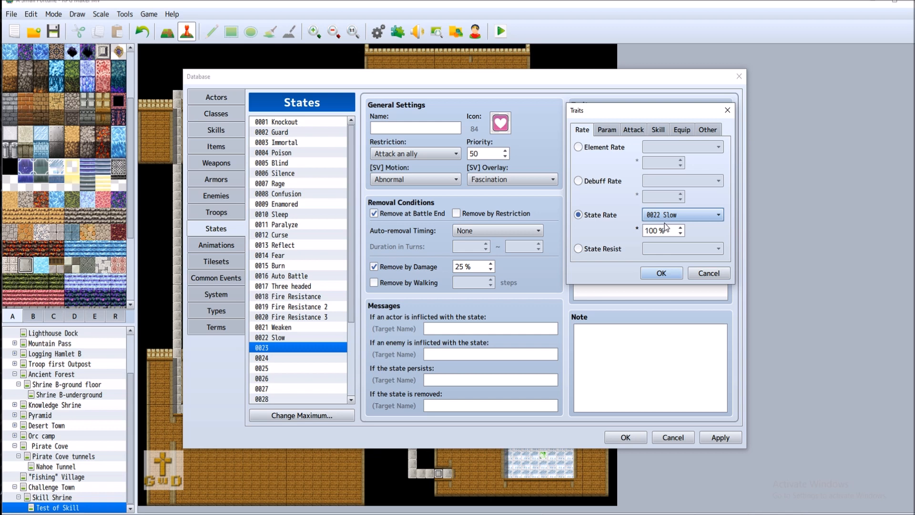
click(661, 272)
double_click(672, 169)
click(670, 214)
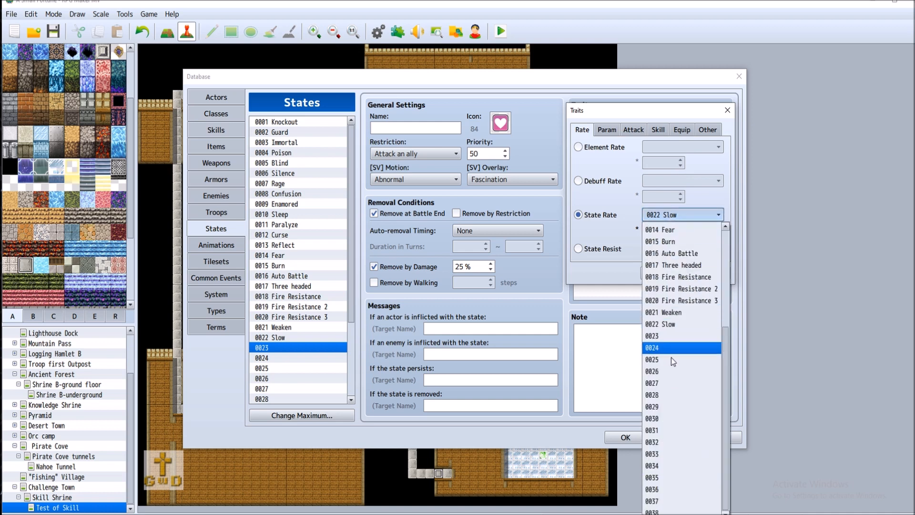
click(671, 336)
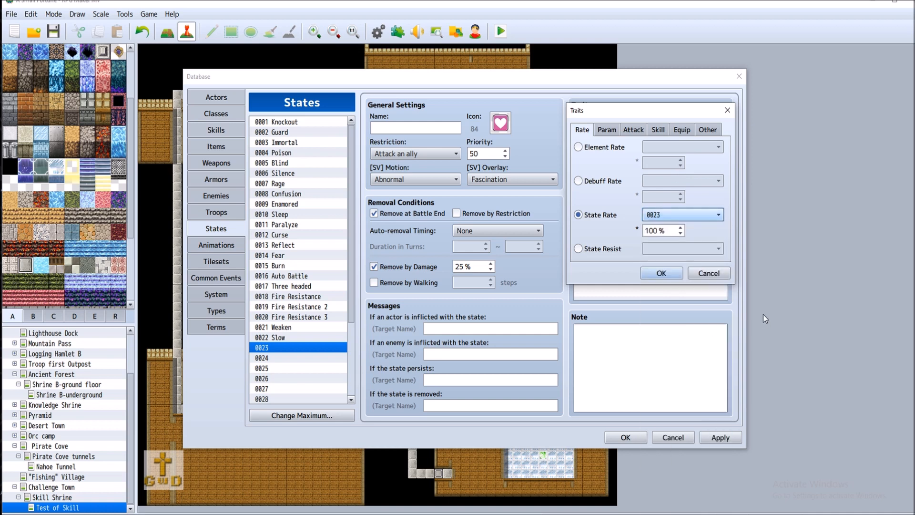
click(662, 273)
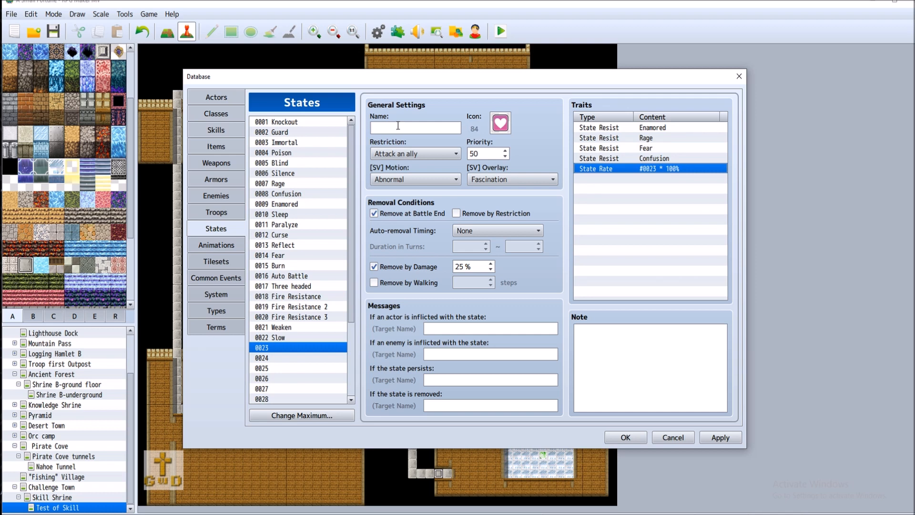
Examine the Parameter, Ex-Parameter and Sp-Parameter options for a new trait of state 0023
double_click(605, 178)
click(601, 130)
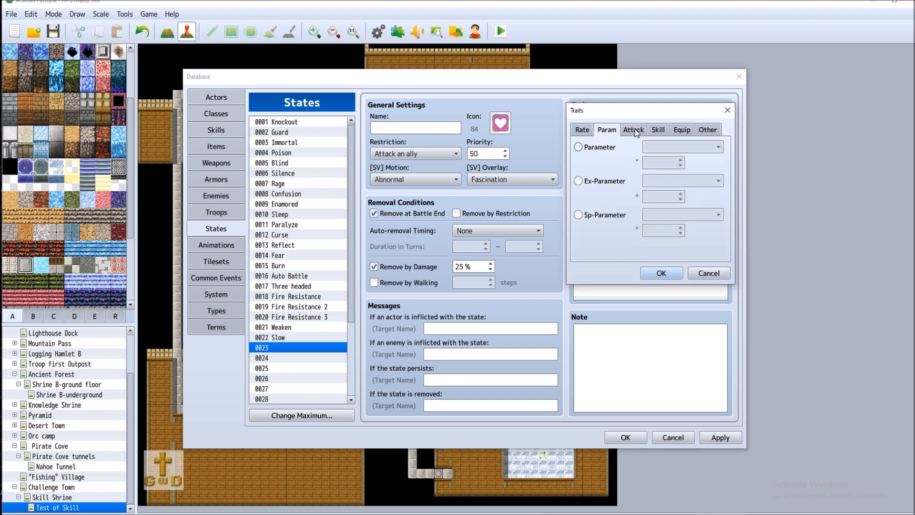
click(611, 148)
click(688, 147)
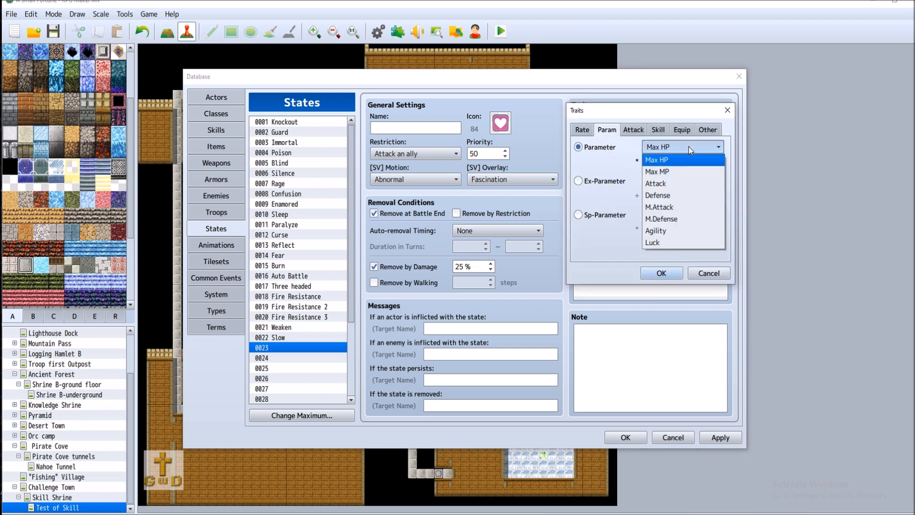
click(688, 147)
click(594, 180)
click(694, 179)
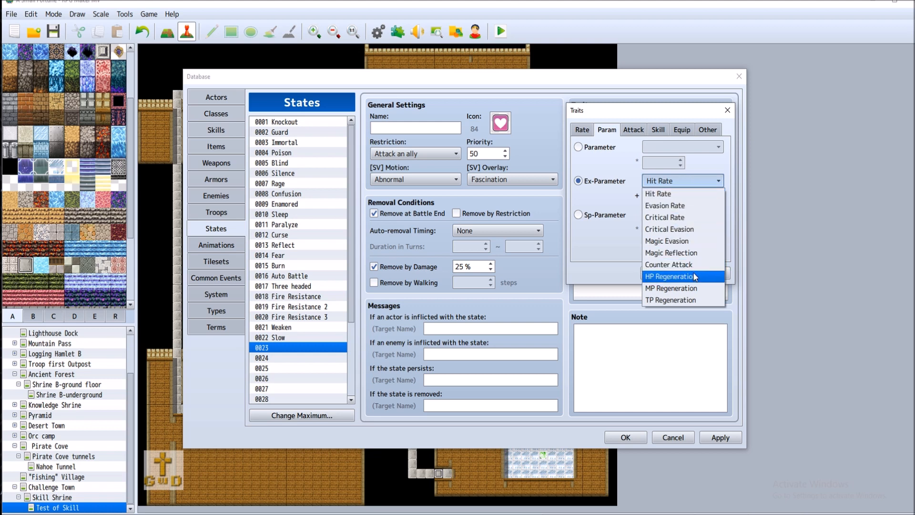
click(703, 215)
click(611, 213)
click(721, 216)
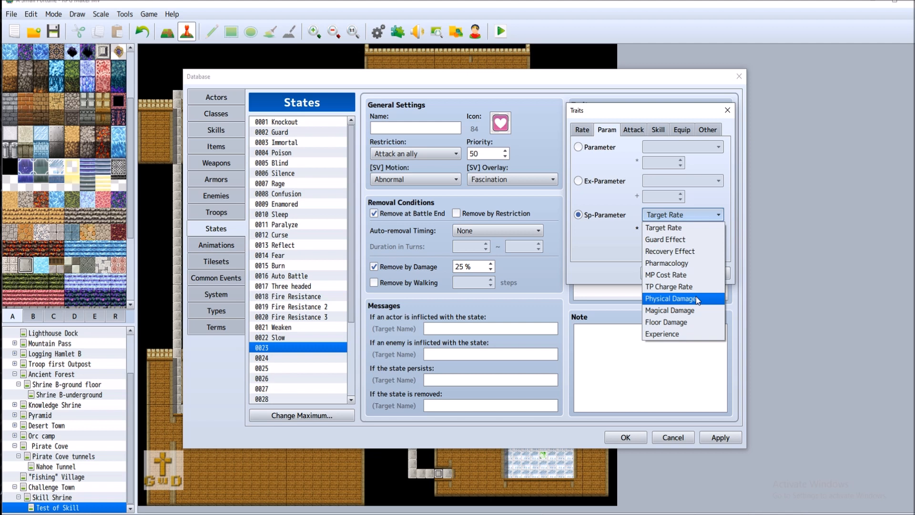
click(690, 335)
Examine the Attack Element, Attack State, Attack Speed and Attack Times options for the new trait
click(633, 131)
click(610, 147)
click(607, 162)
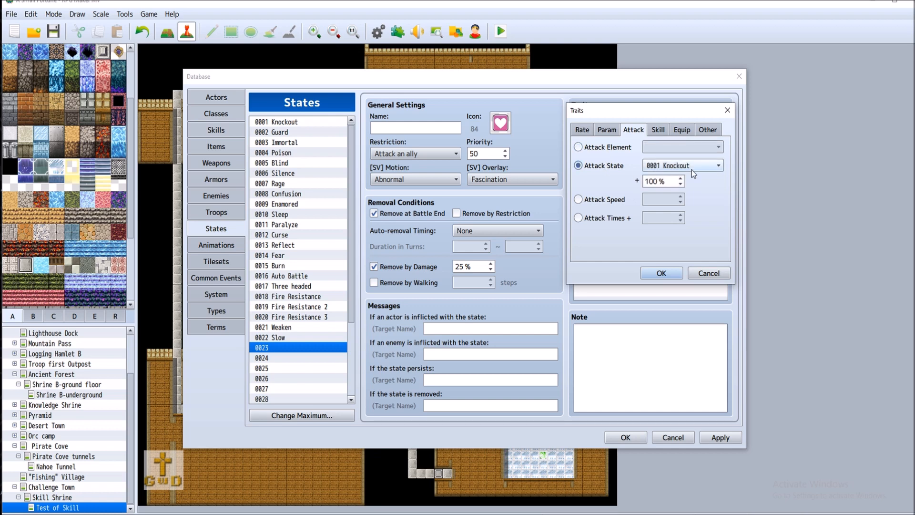
click(691, 168)
click(699, 166)
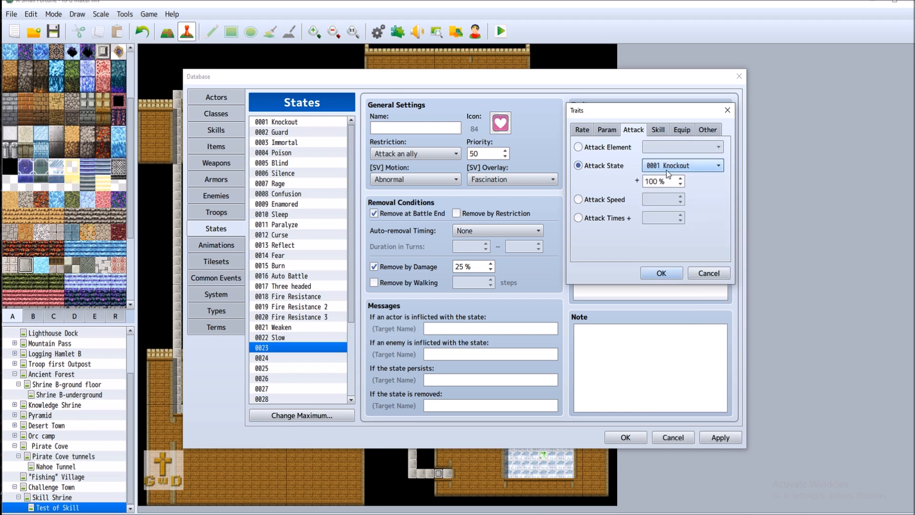
click(615, 203)
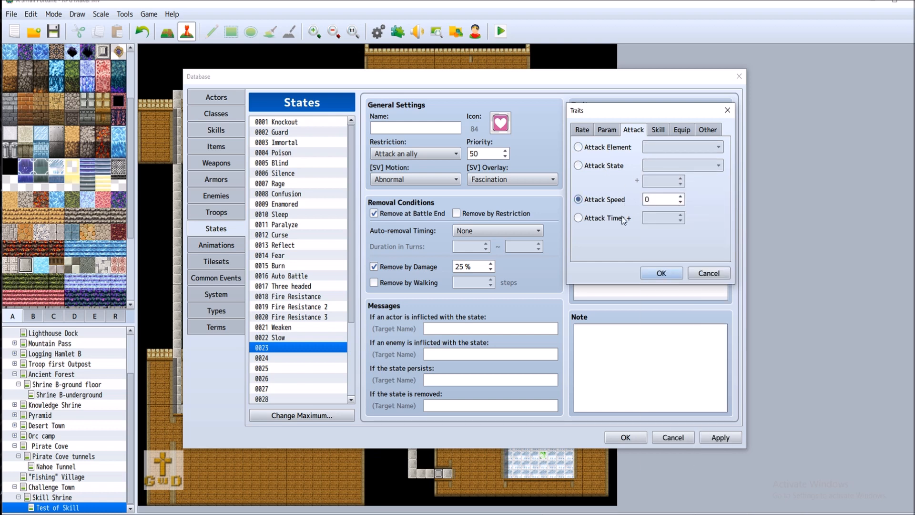
click(620, 218)
Add a Seal Skill Type trait for Equipment to state 0023 and apply the changes
click(660, 131)
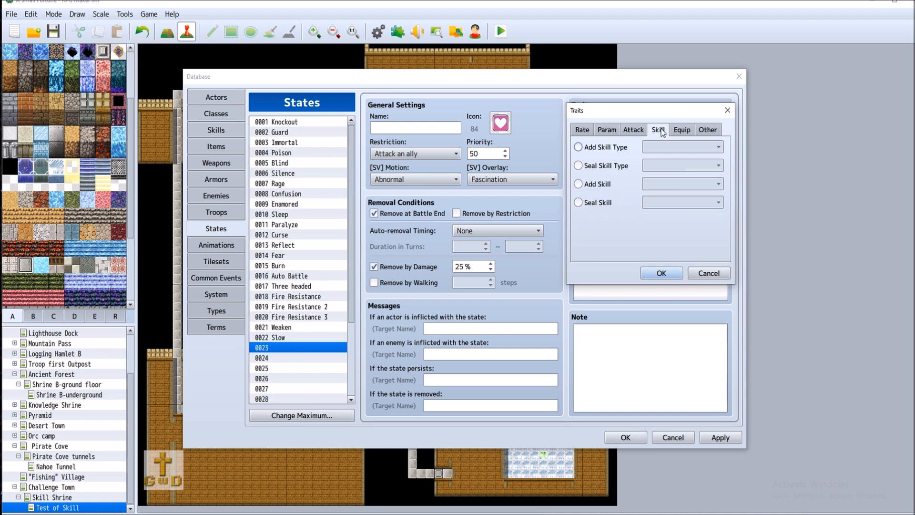
click(597, 165)
click(679, 166)
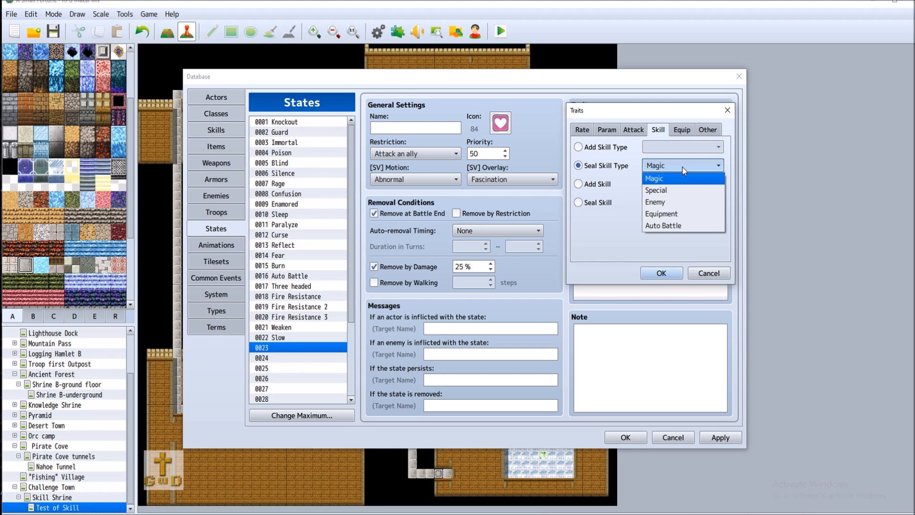
click(686, 214)
click(662, 272)
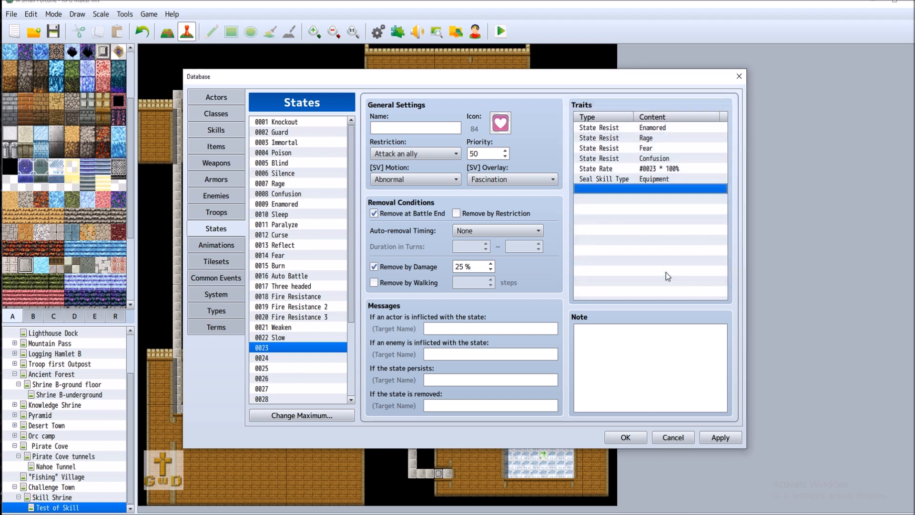
click(719, 437)
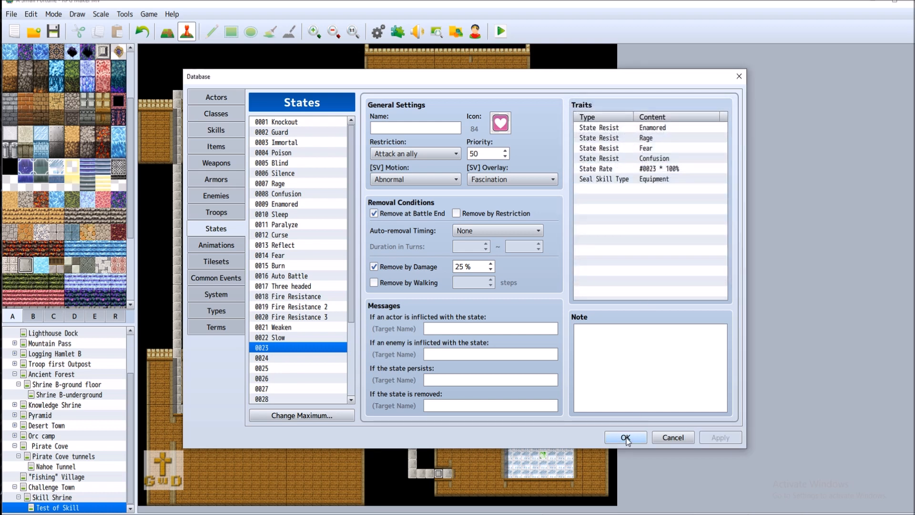
Examine the skill traits and the Lock Equip, Seal Equip and Slot Type options for another new trait
double_click(641, 187)
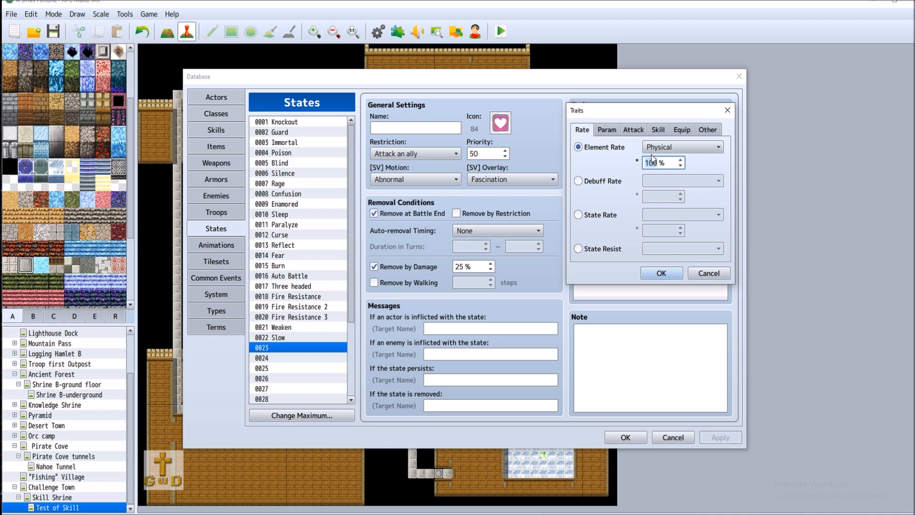
click(659, 130)
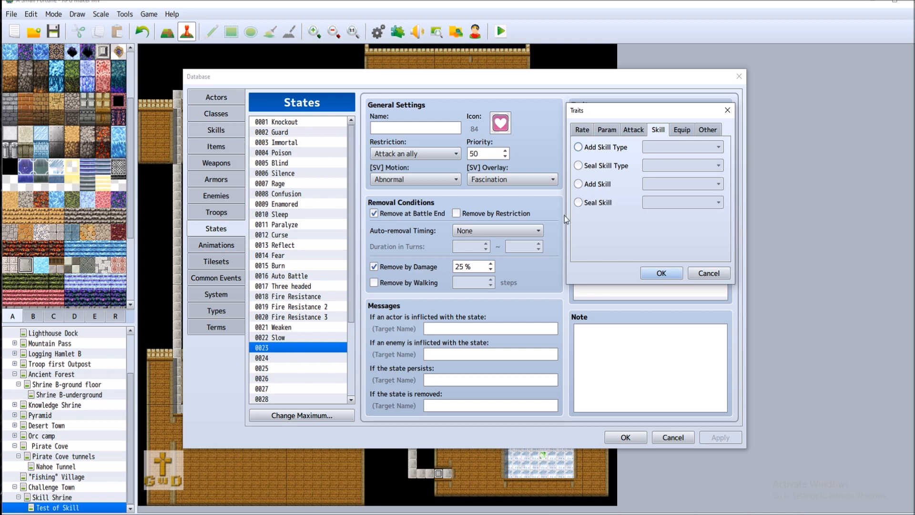
click(682, 132)
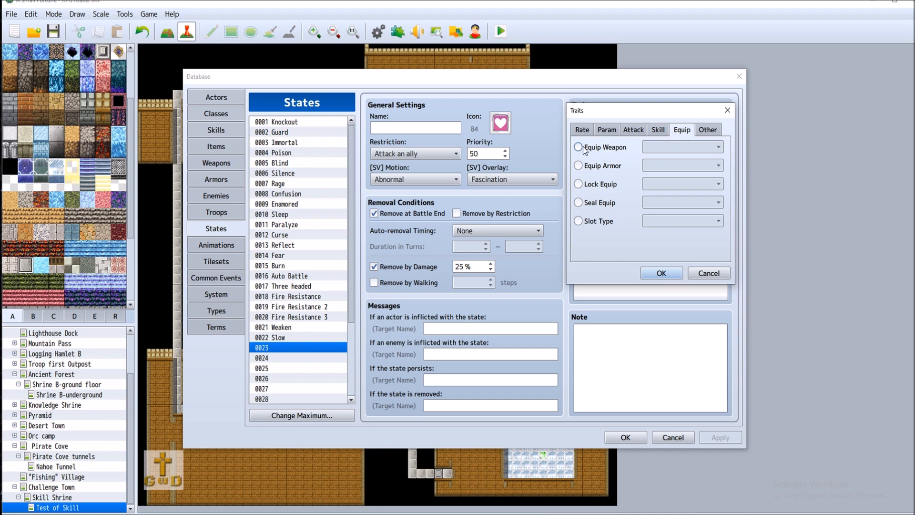
click(590, 185)
click(708, 184)
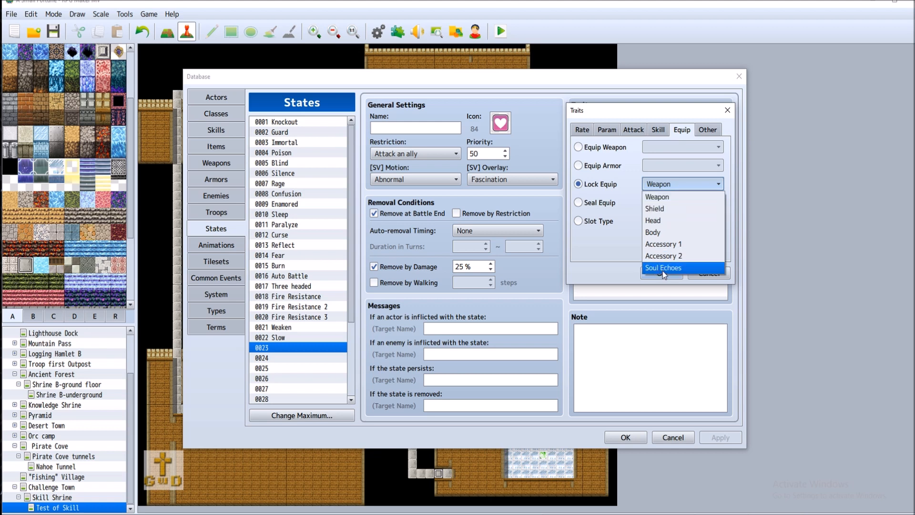
click(606, 207)
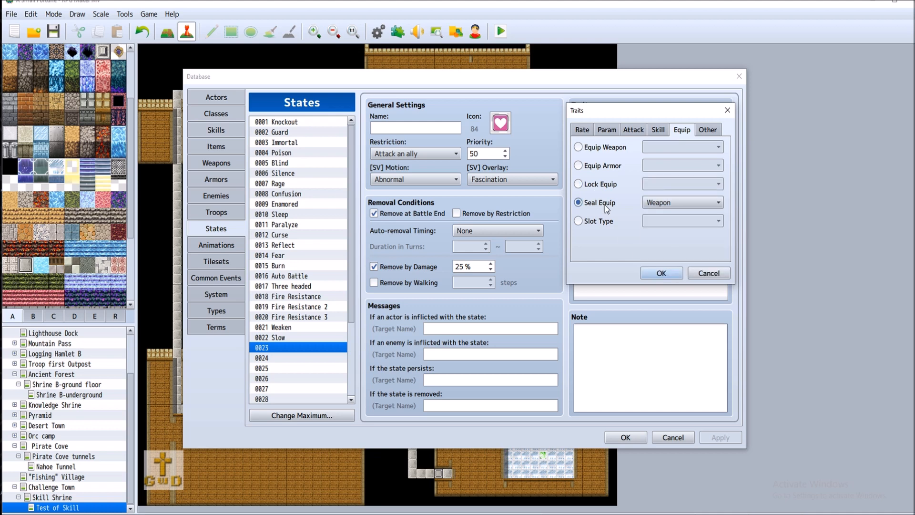
click(677, 202)
click(676, 202)
click(601, 221)
click(674, 221)
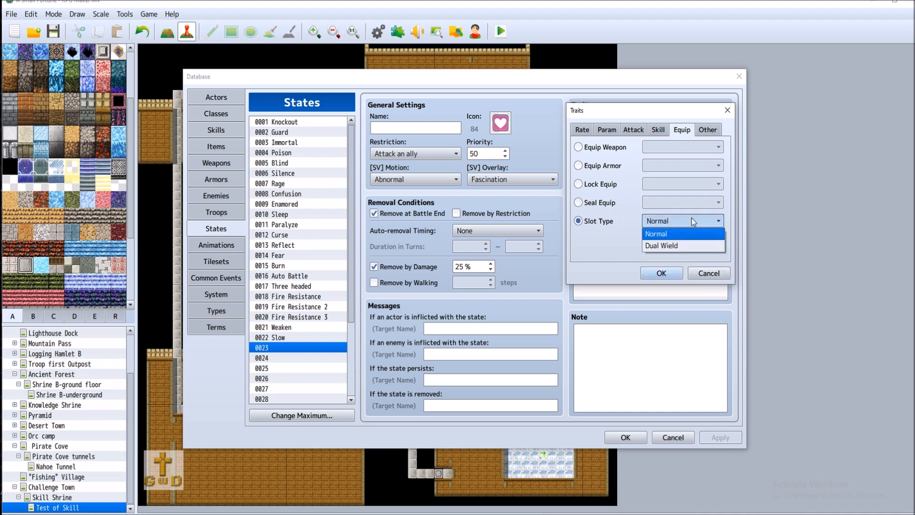
click(667, 234)
Examine the Special Flag, Collapse Effect and Party Ability options, and leave the new trait without adding it
click(708, 129)
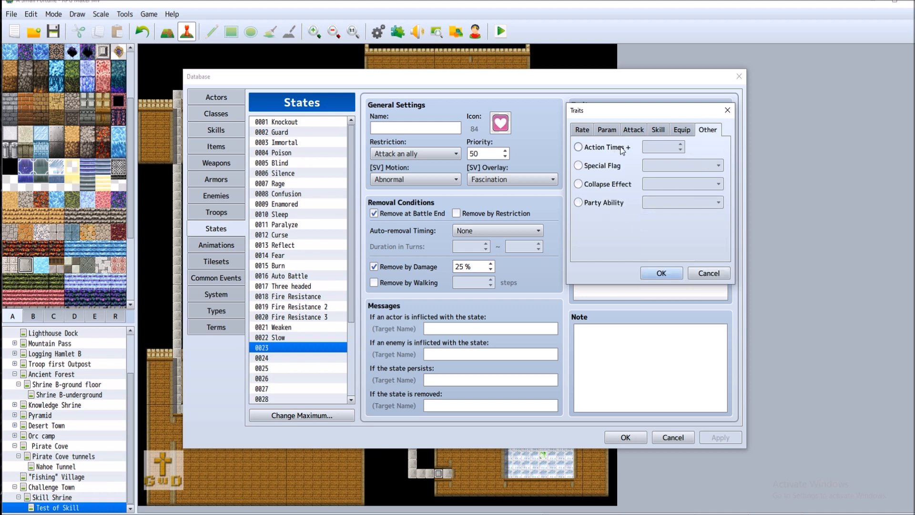
click(578, 166)
click(719, 166)
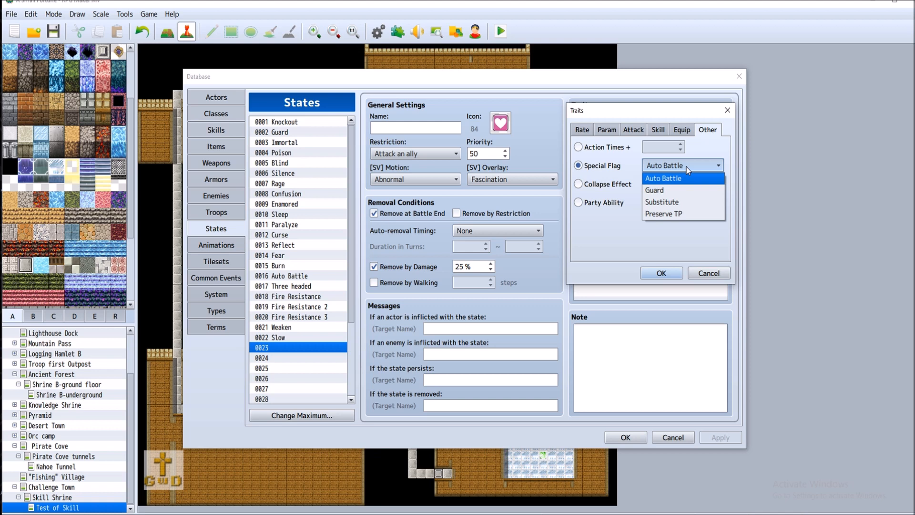
click(596, 184)
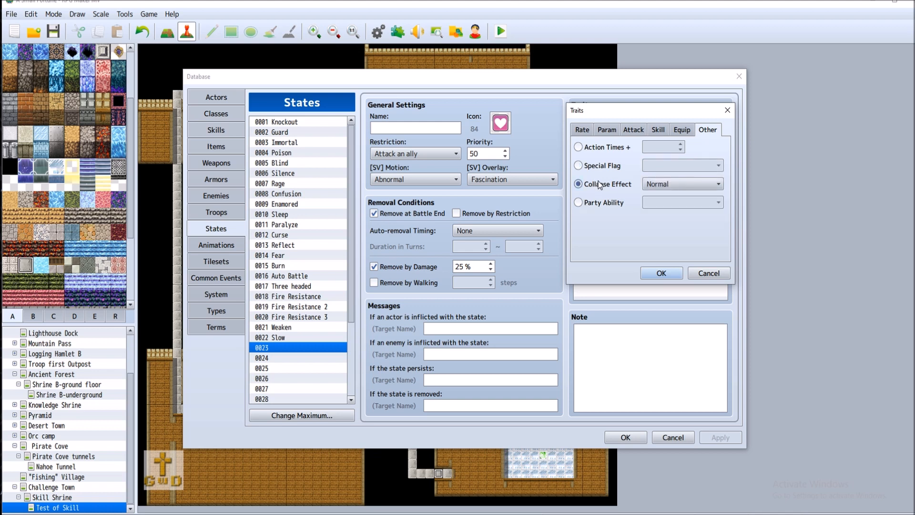
click(672, 185)
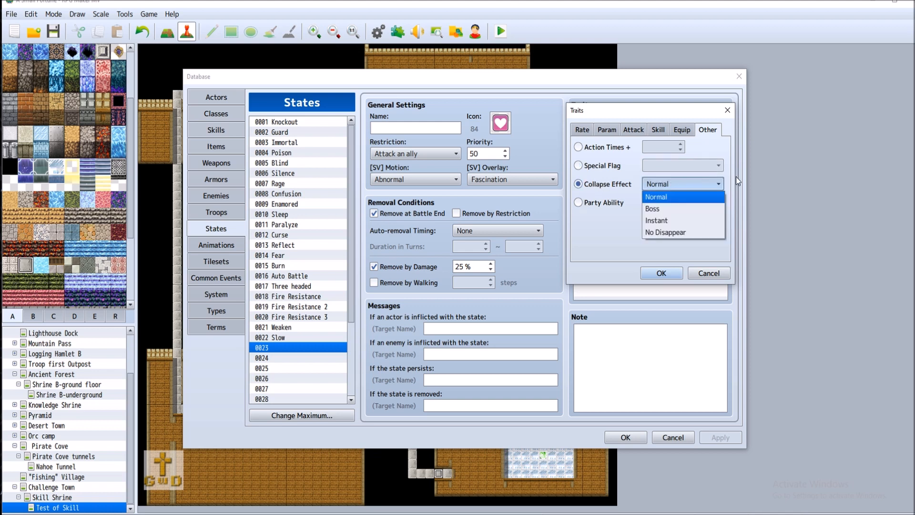
click(587, 206)
click(687, 203)
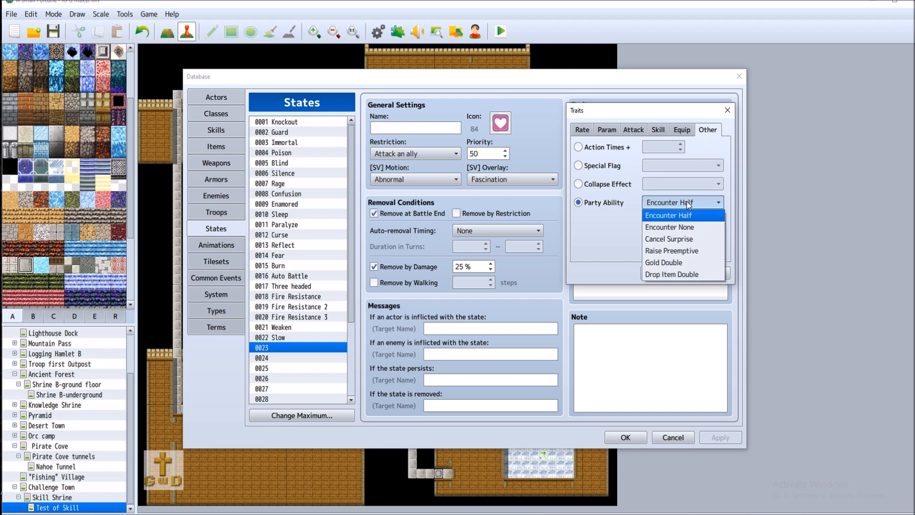
click(590, 241)
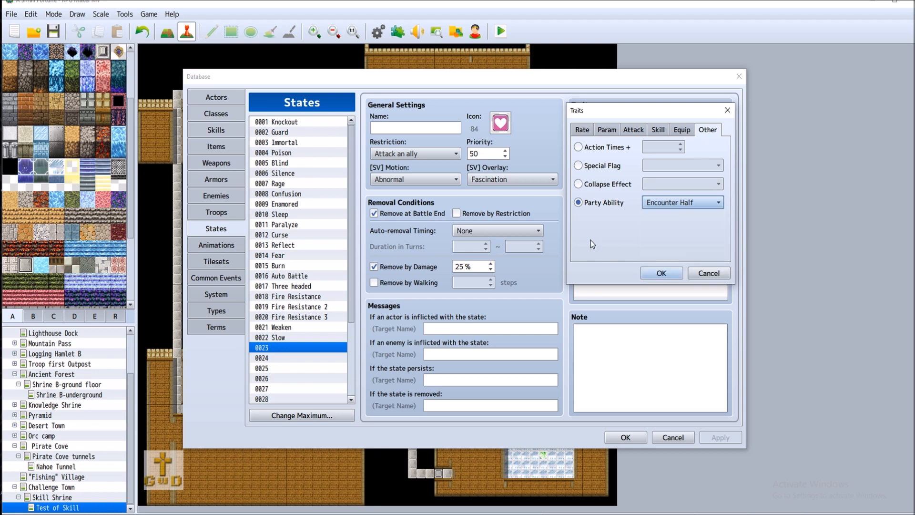
click(708, 275)
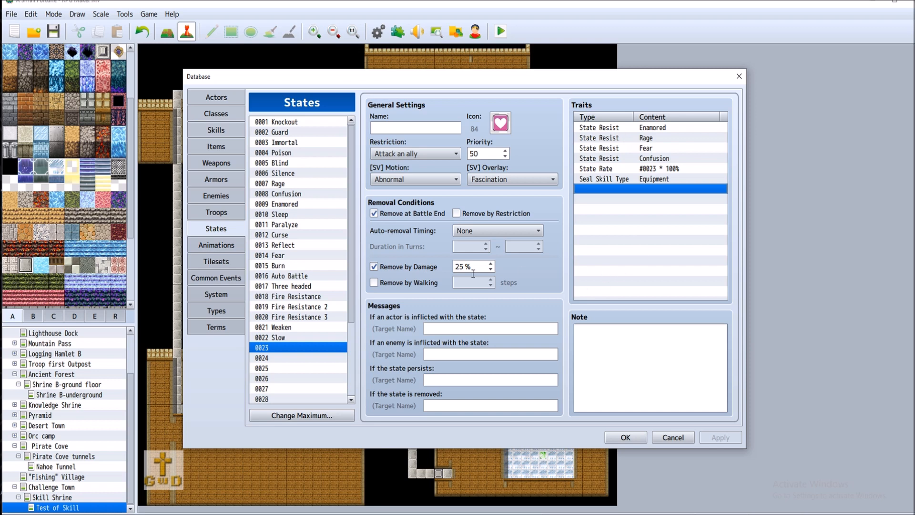
Name state 0023 "Heart Throb" and enter "Succubus Boss Ability." as its note
click(421, 128)
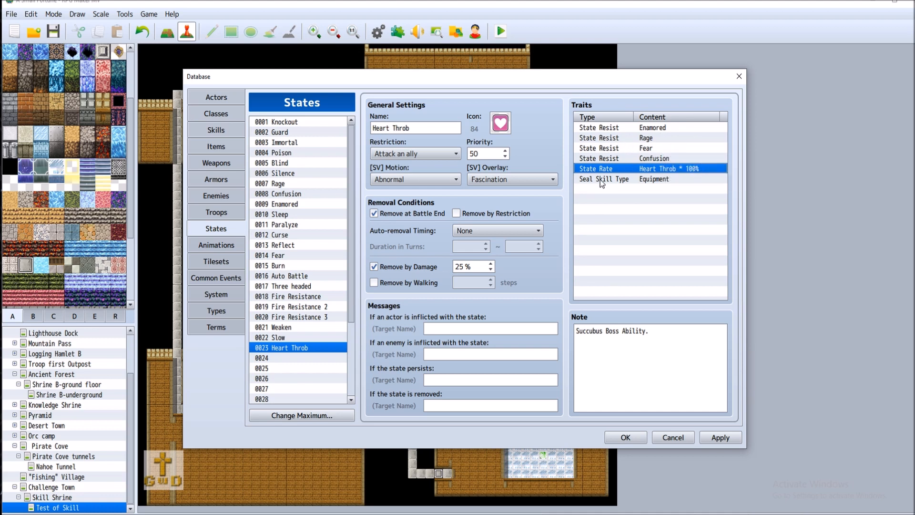
double_click(612, 190)
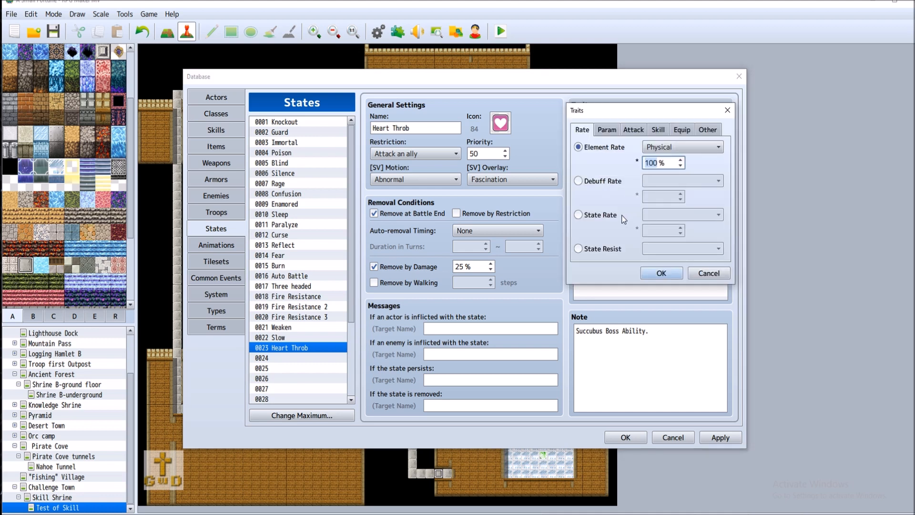
click(613, 217)
click(609, 183)
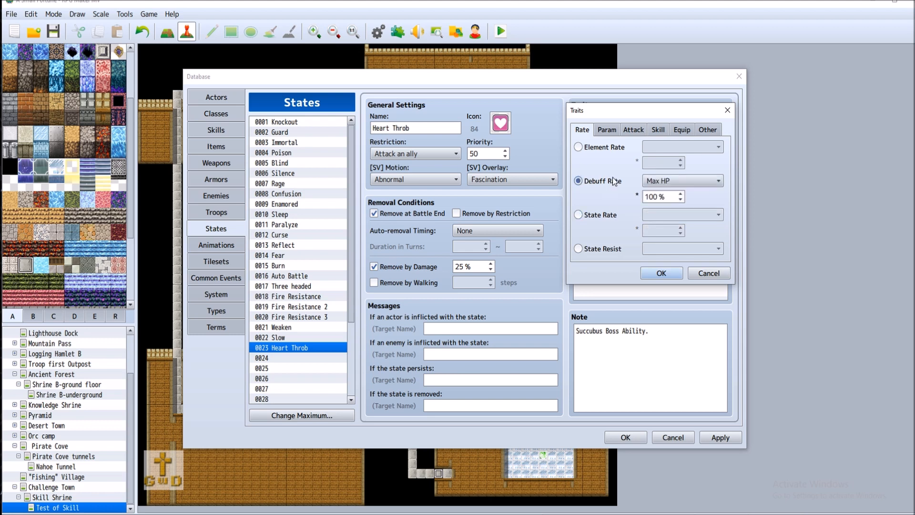
click(613, 144)
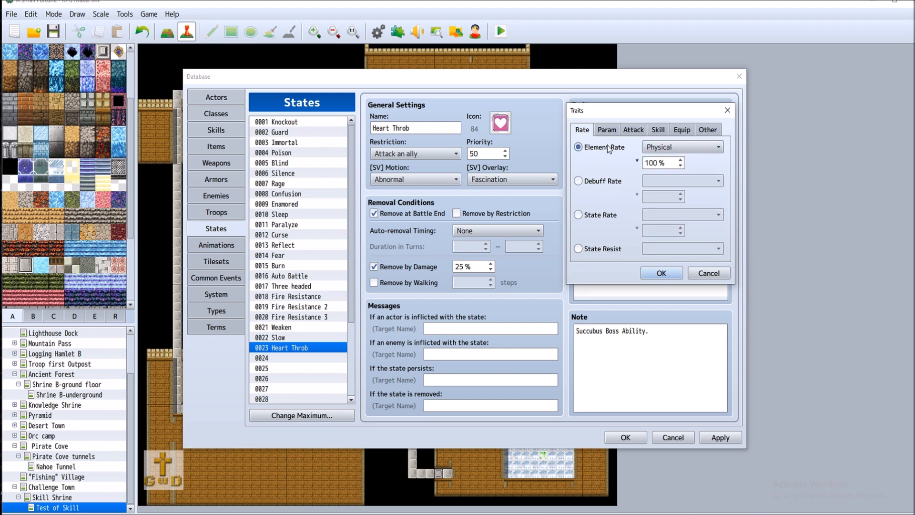
click(711, 275)
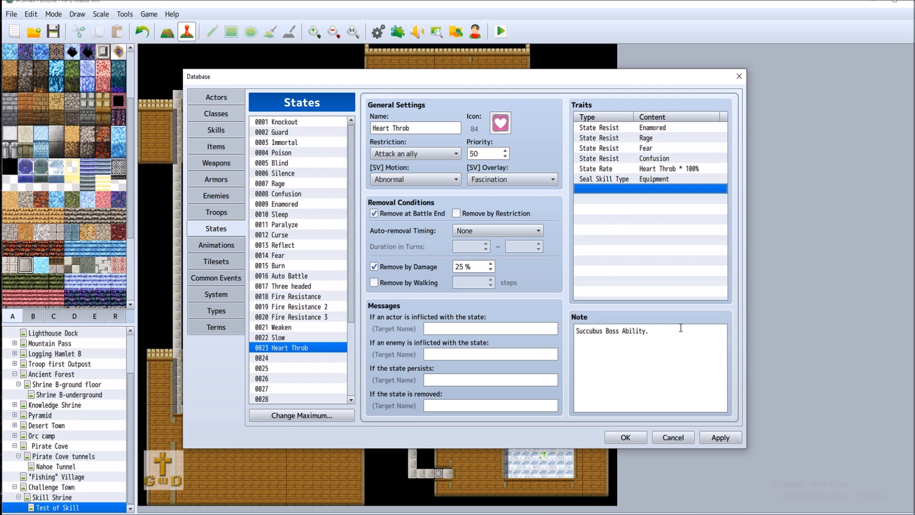
Apply the Heart Throb state changes and close the database
click(731, 440)
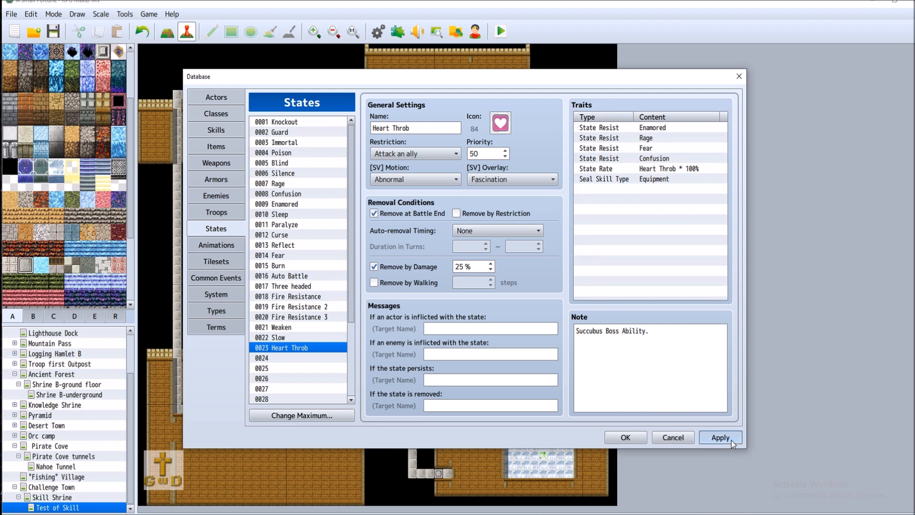
click(634, 442)
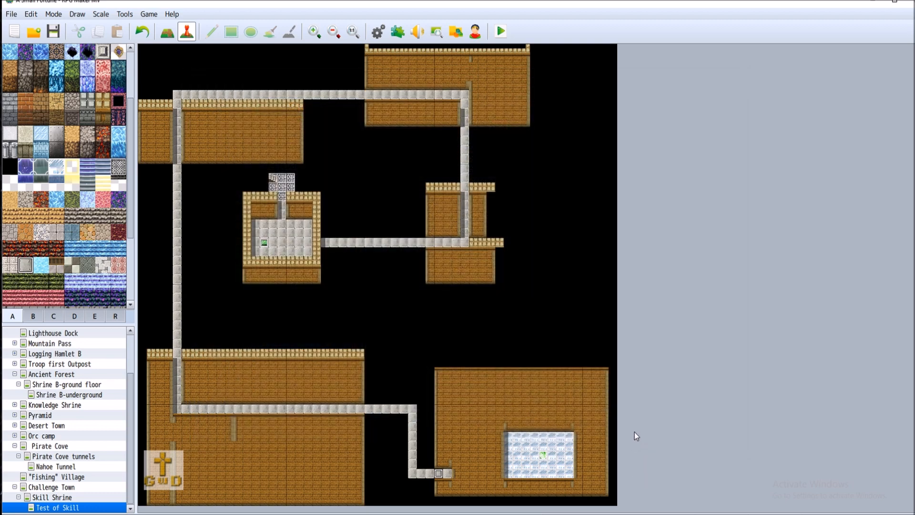
Reopen the database at the Succubus enemy and check which skills are available for a new action pattern
click(380, 33)
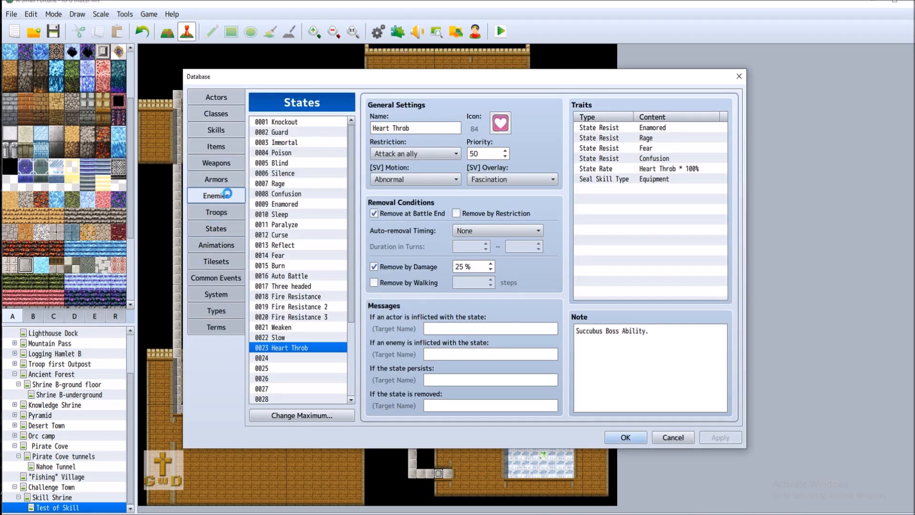
click(220, 195)
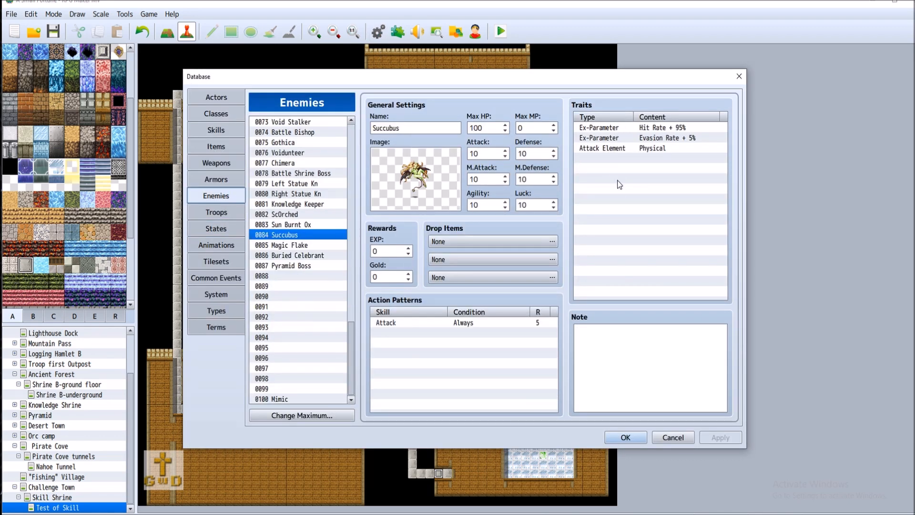
double_click(412, 334)
click(448, 283)
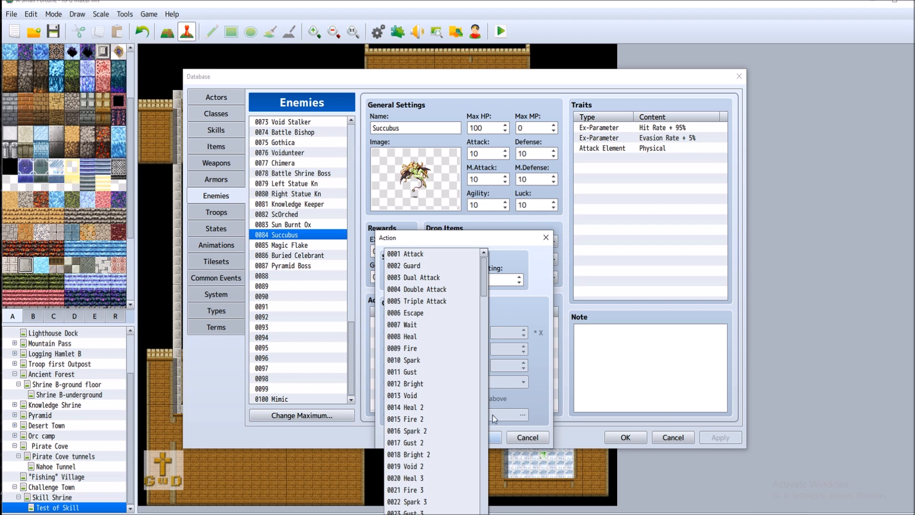
click(522, 427)
click(525, 436)
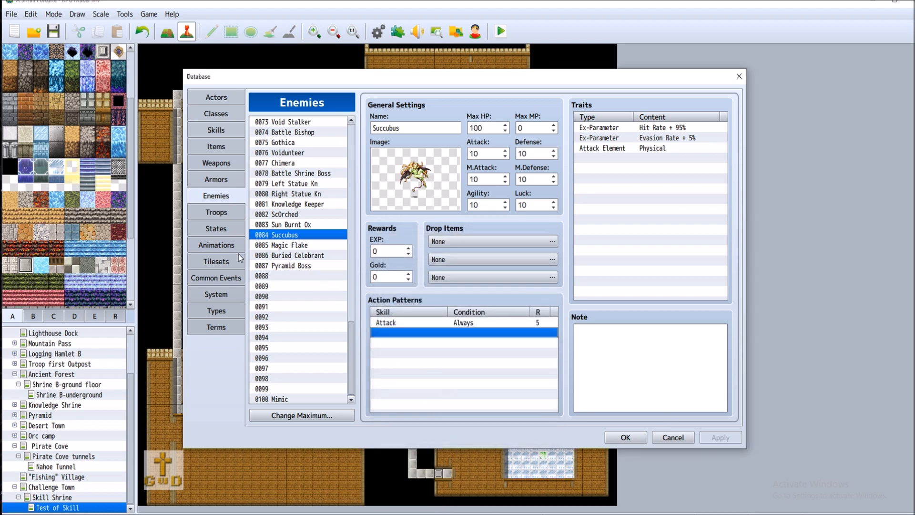
Examine the event commands offered for the Succubus troop's battle event, without adding any
click(224, 212)
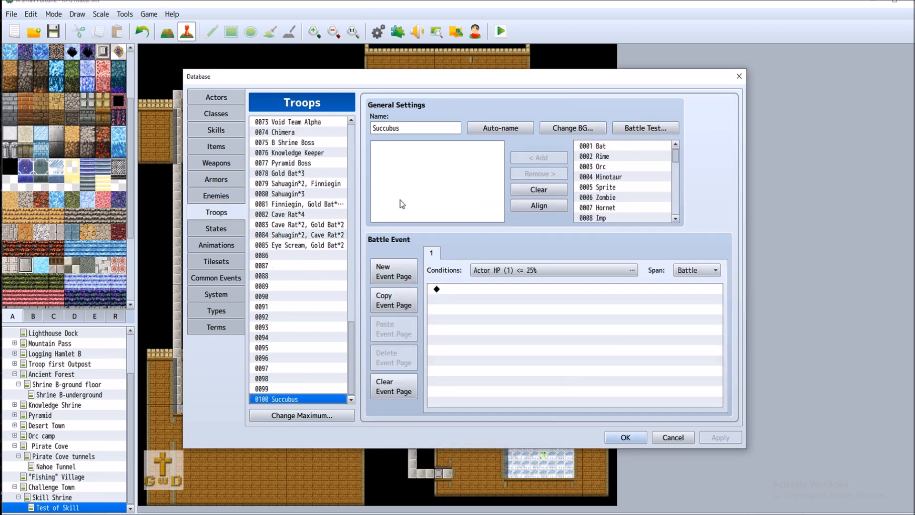
double_click(496, 292)
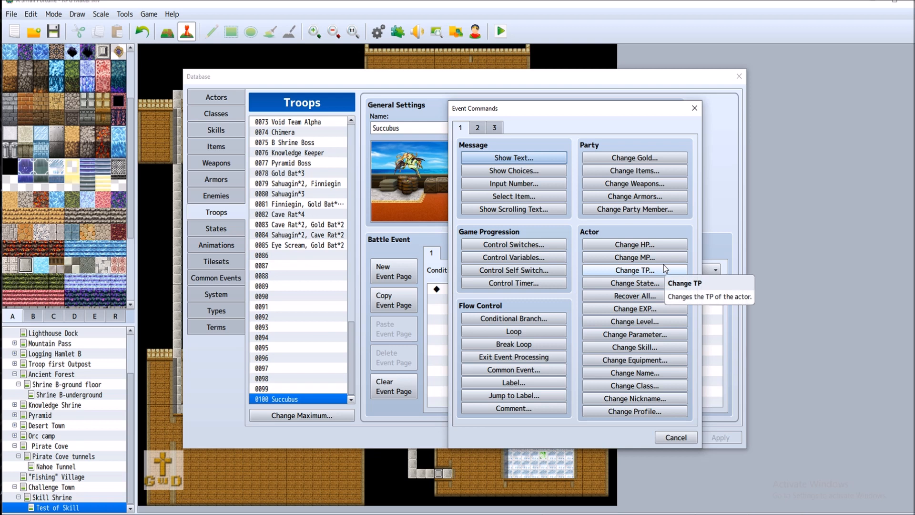
click(479, 128)
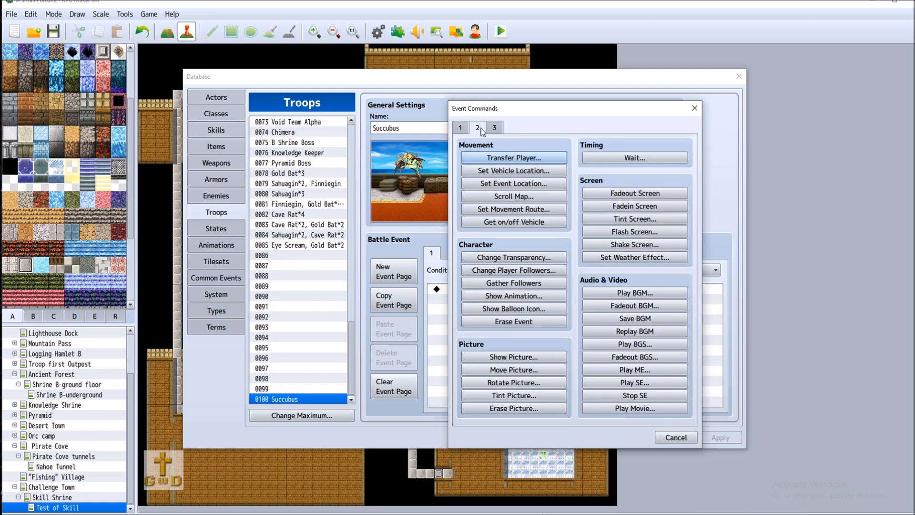
click(466, 126)
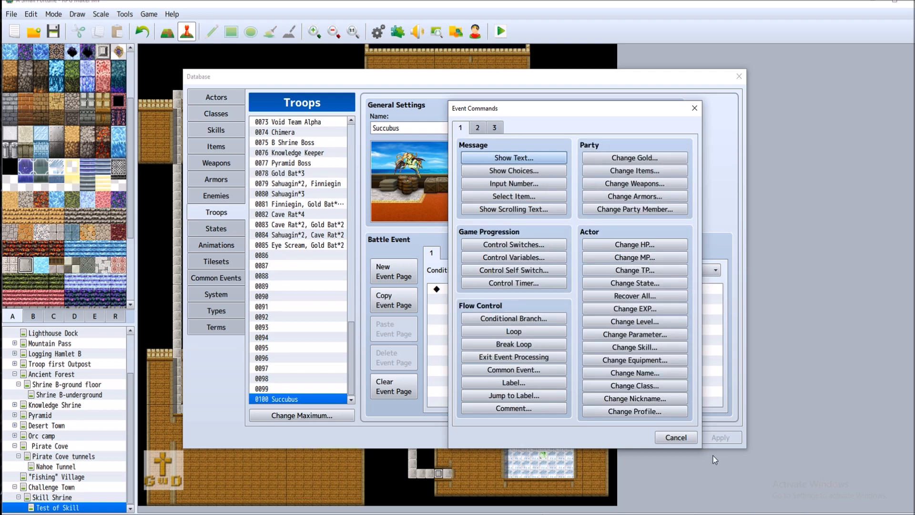
click(676, 437)
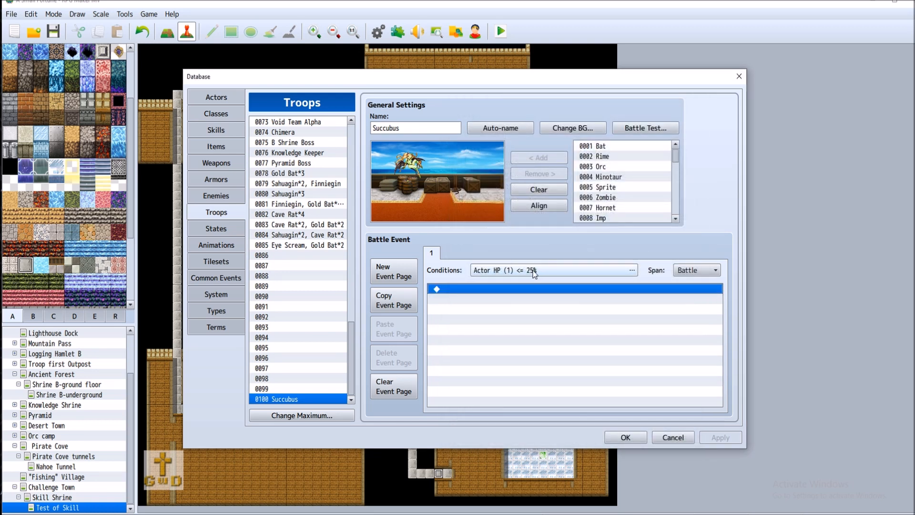
Examine the fixed and variable actor options of the Change State command for the Succubus battle event, without adding it
double_click(475, 288)
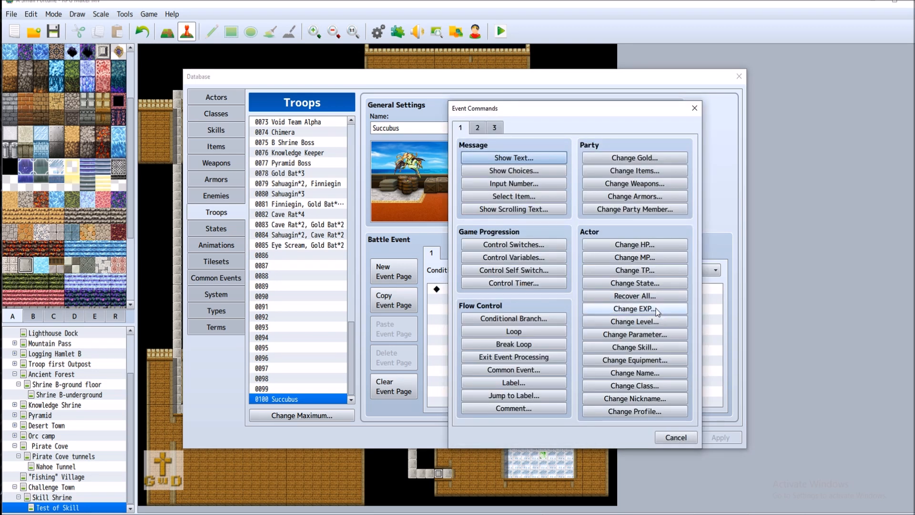
click(649, 286)
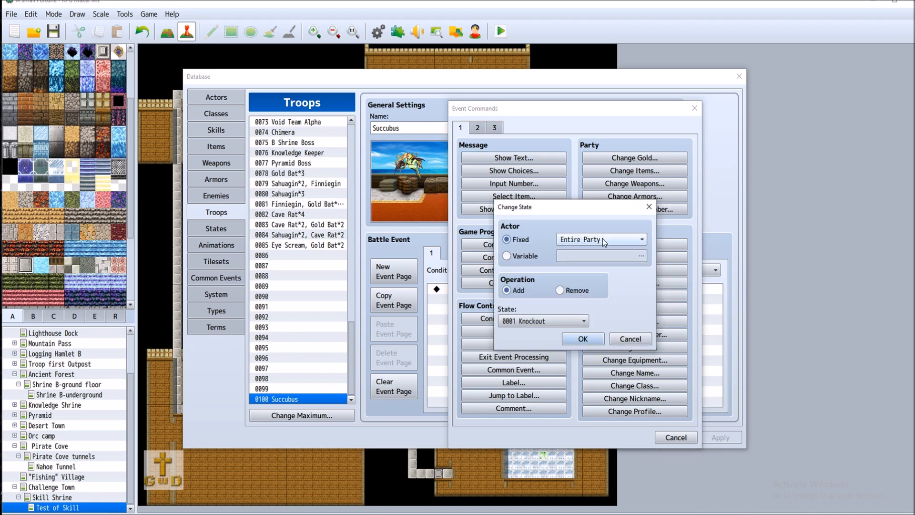
click(507, 256)
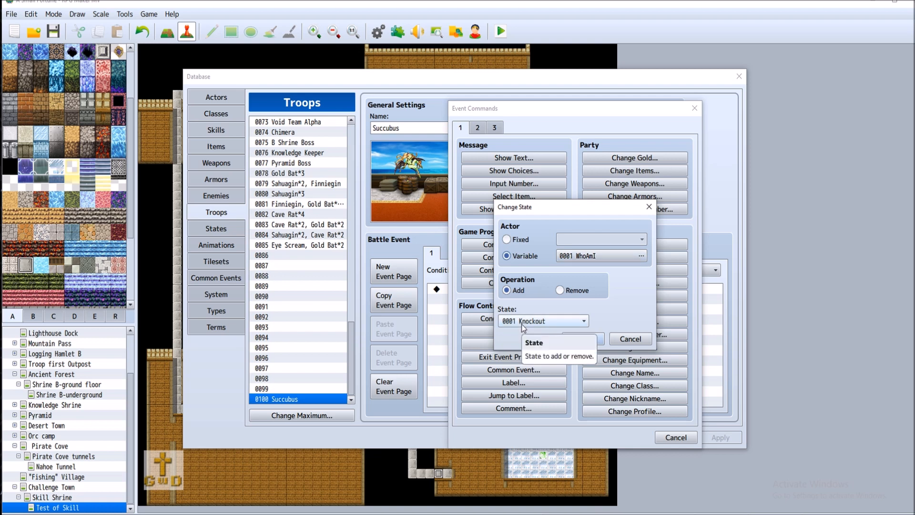
click(554, 240)
click(557, 239)
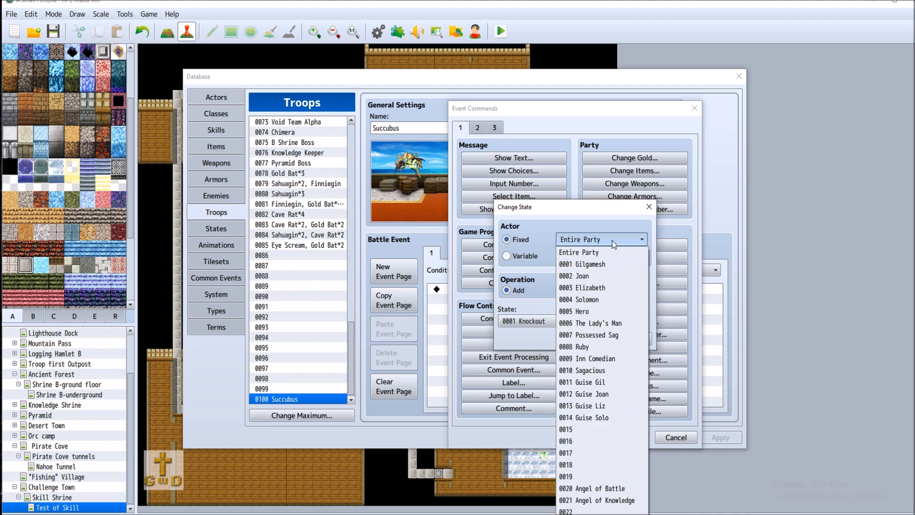
click(607, 204)
click(649, 207)
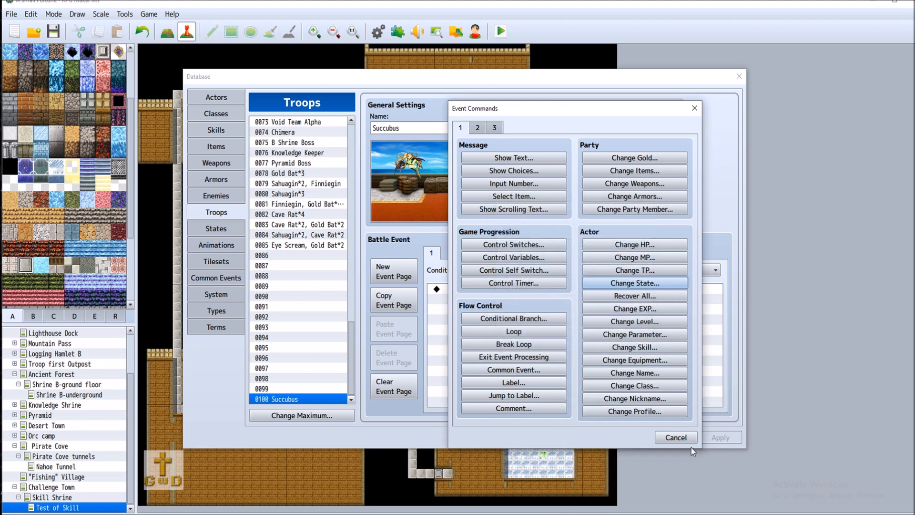
click(682, 437)
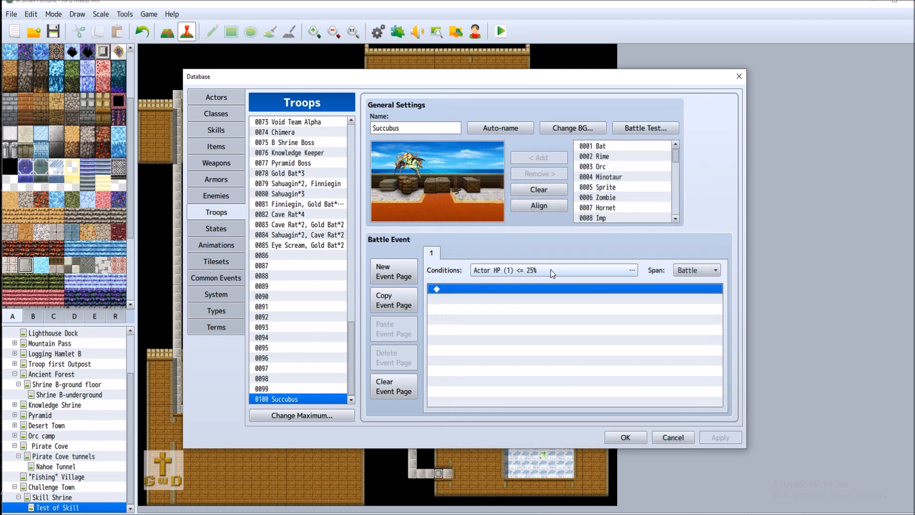
mouse_move(551, 269)
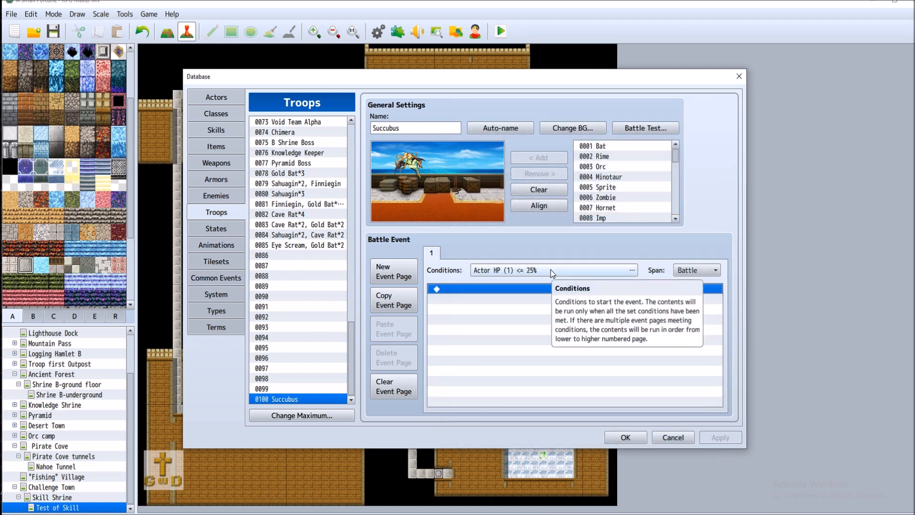
double_click(500, 291)
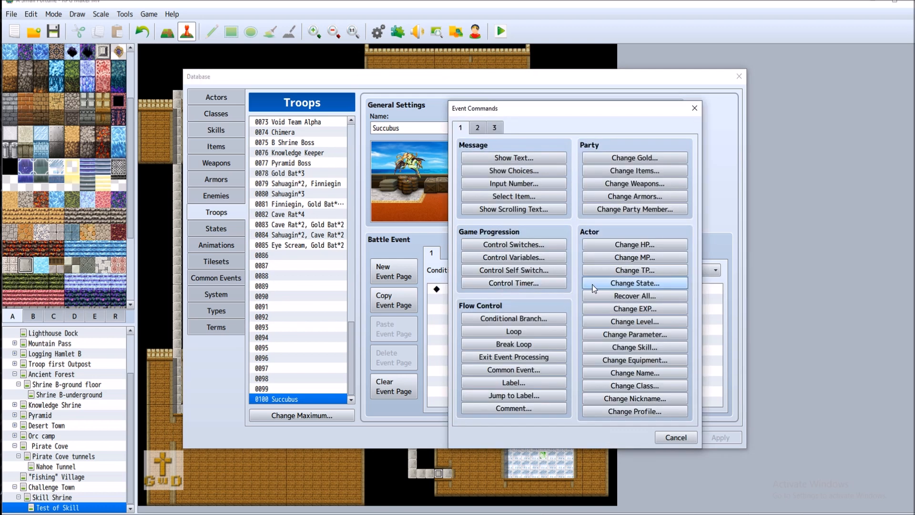
click(654, 283)
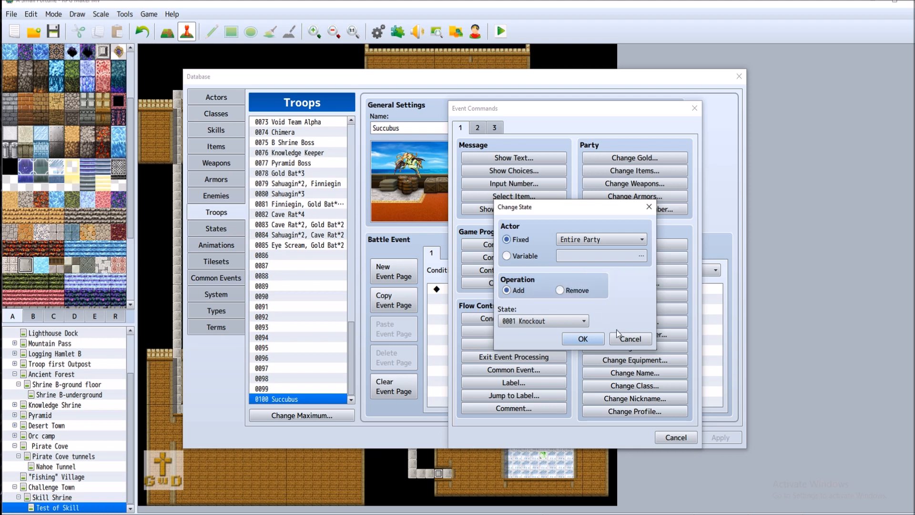
click(639, 339)
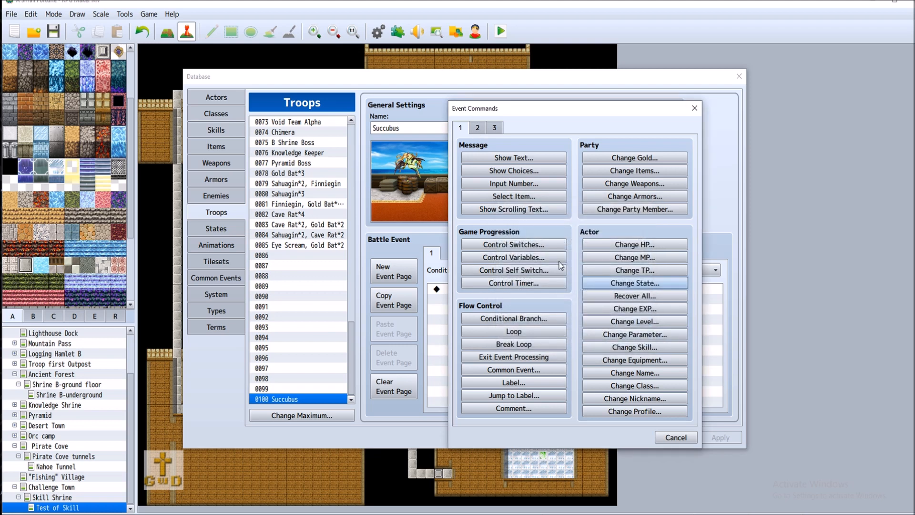
Name variable 0012 "Actor" and select it as the target of a Control Variables command
click(528, 258)
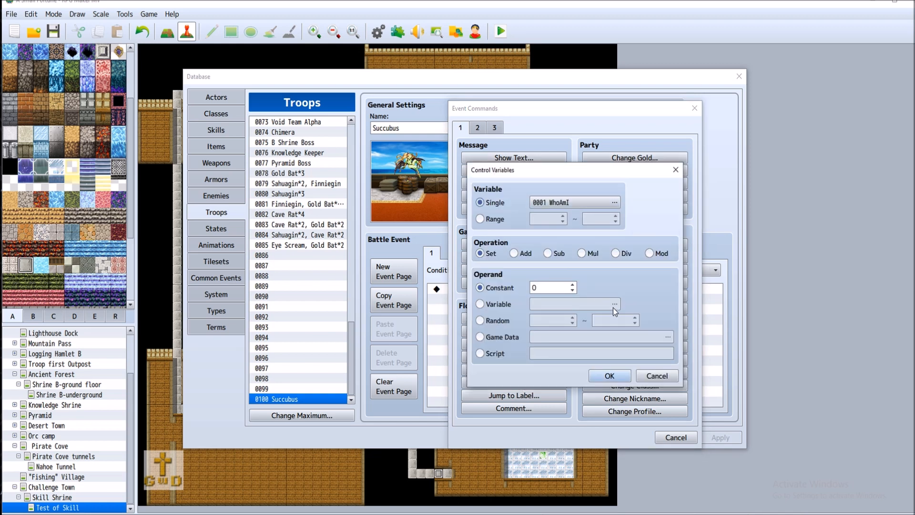
click(574, 203)
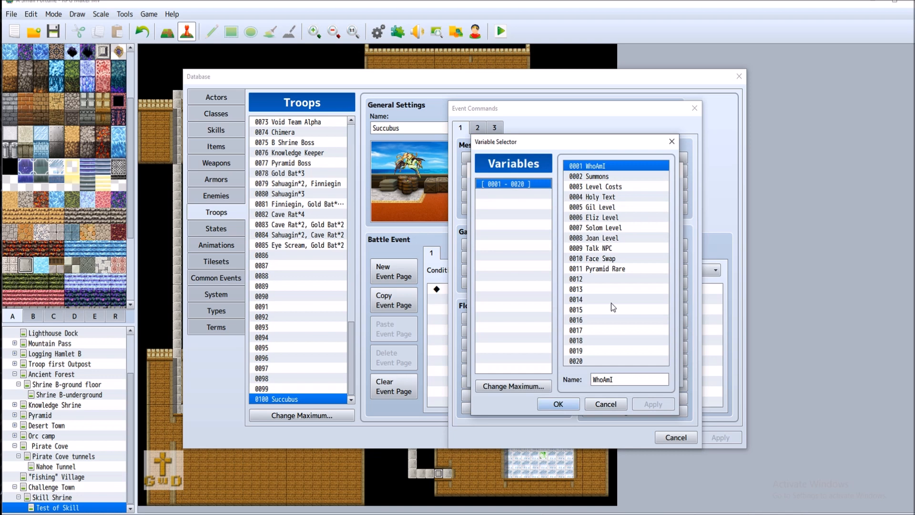
click(605, 278)
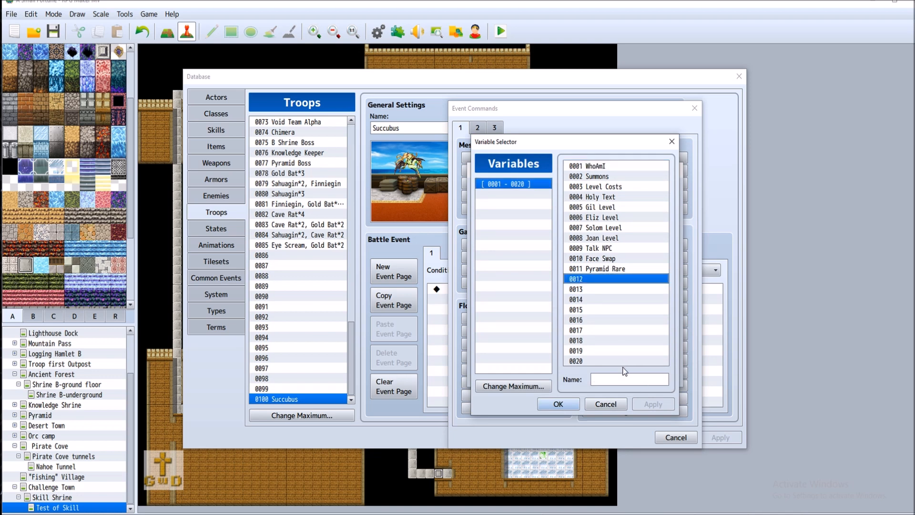
text(Actor)
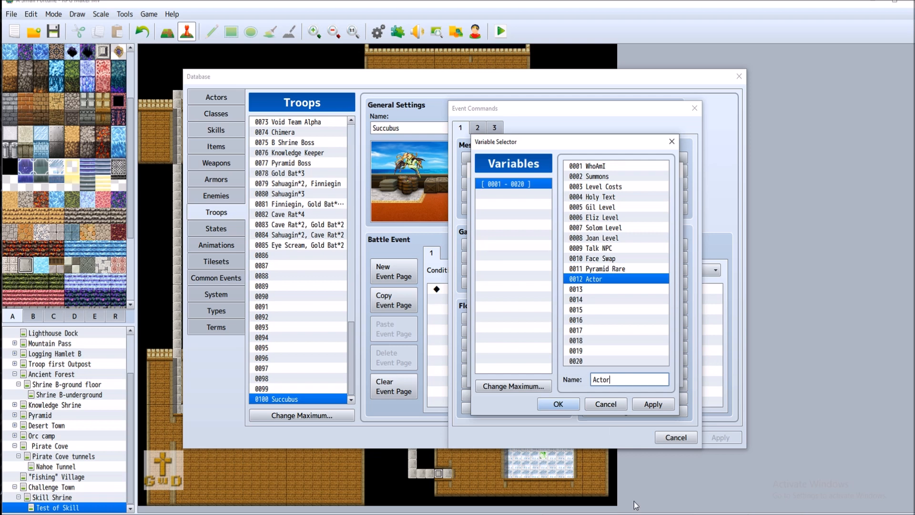
click(664, 405)
click(558, 403)
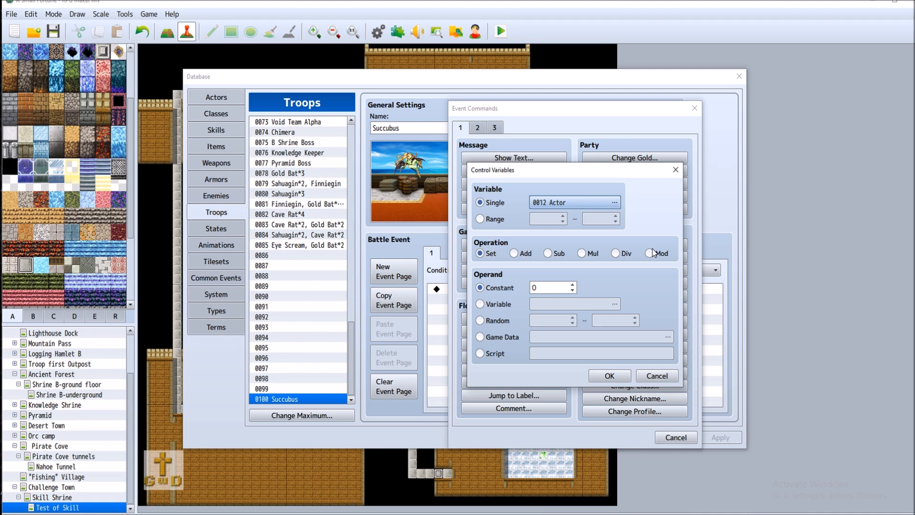
Compare the Variable, Random and Constant operands for the Actor variable, and leave the command without adding it
click(496, 304)
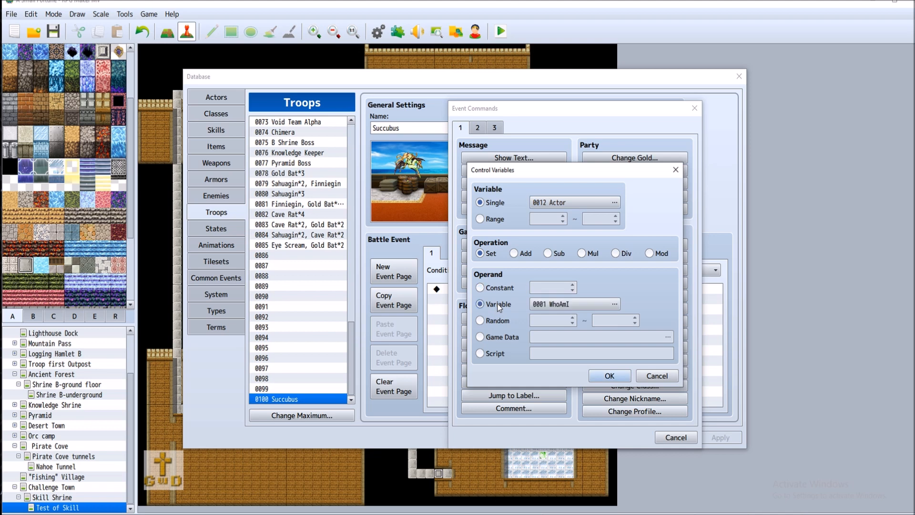
click(496, 320)
click(508, 289)
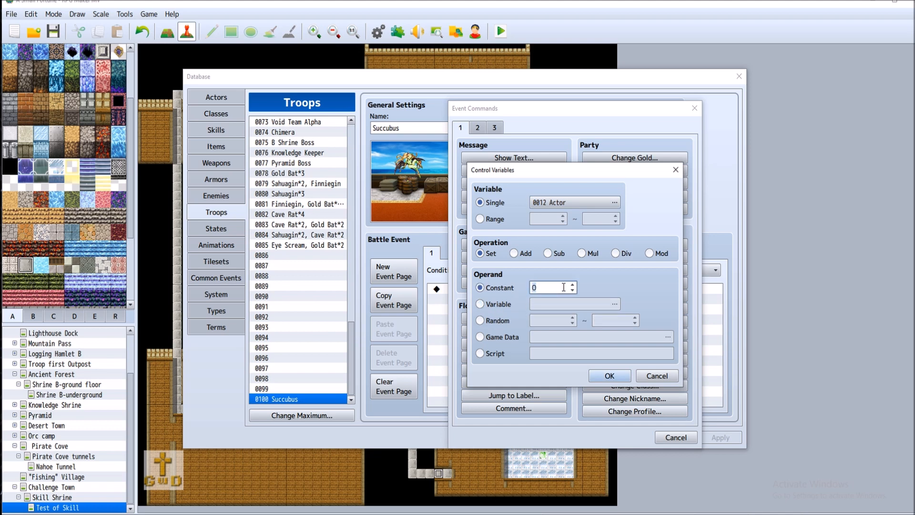
click(610, 376)
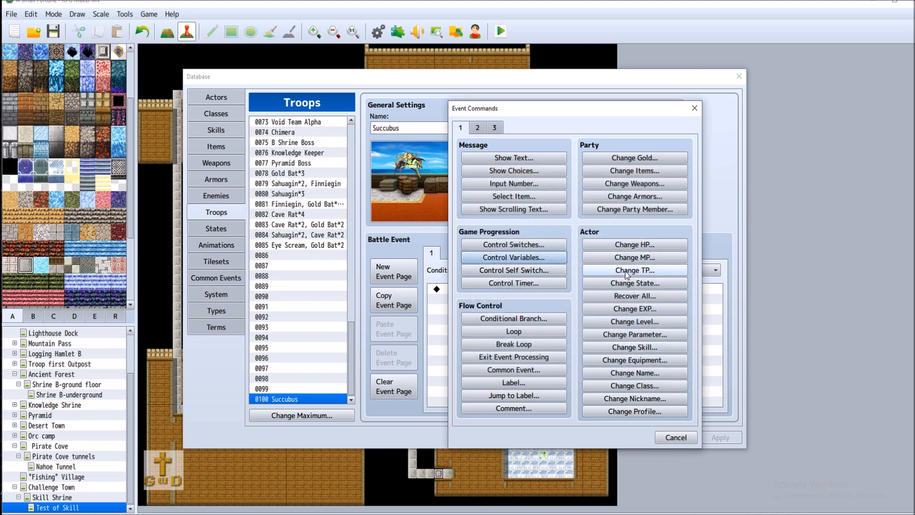
Look through the remaining event commands and the Change Skill actor choices, and leave the battle event empty
click(478, 128)
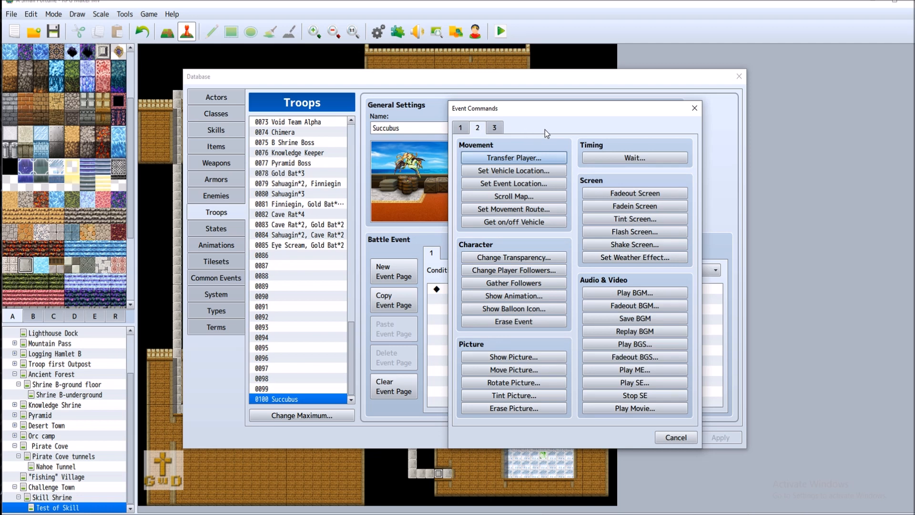
click(491, 131)
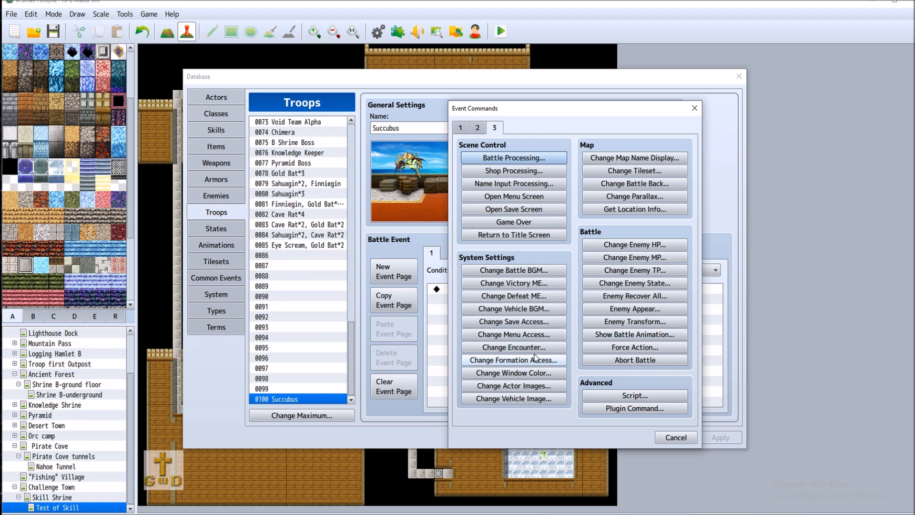
click(465, 127)
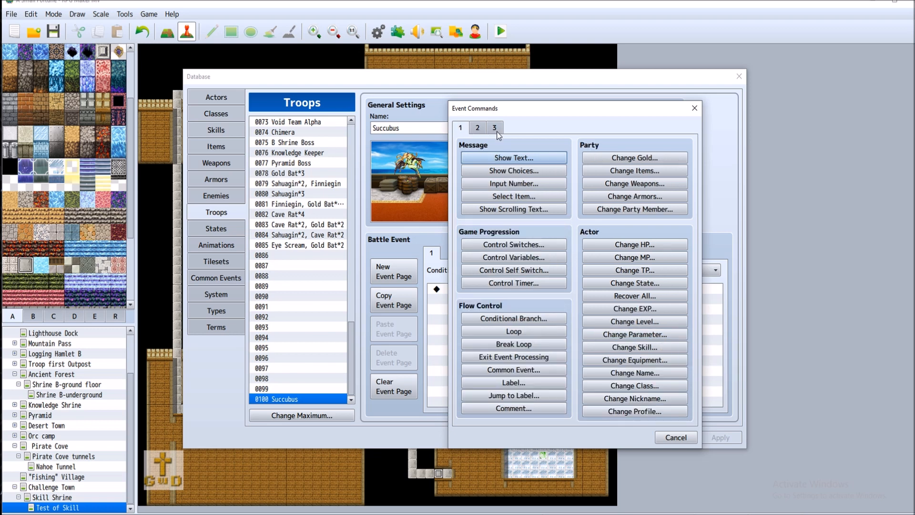
click(625, 347)
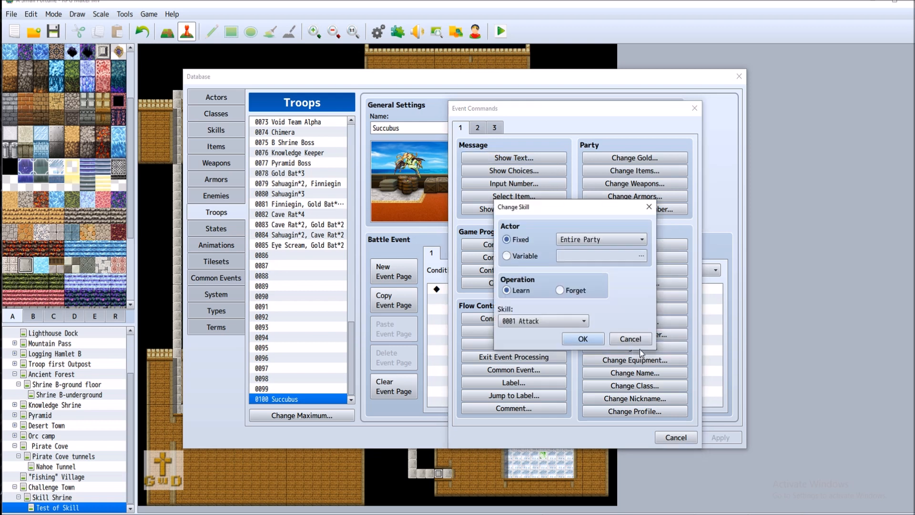
click(619, 235)
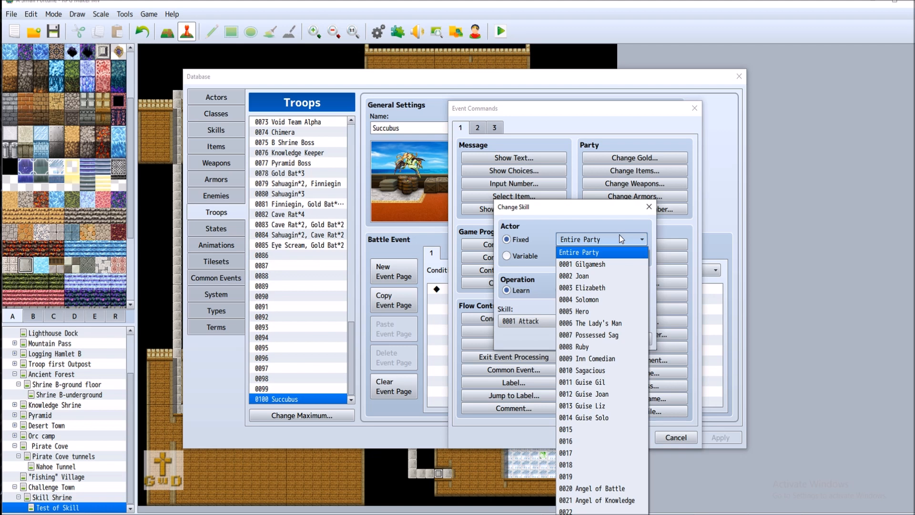
click(619, 235)
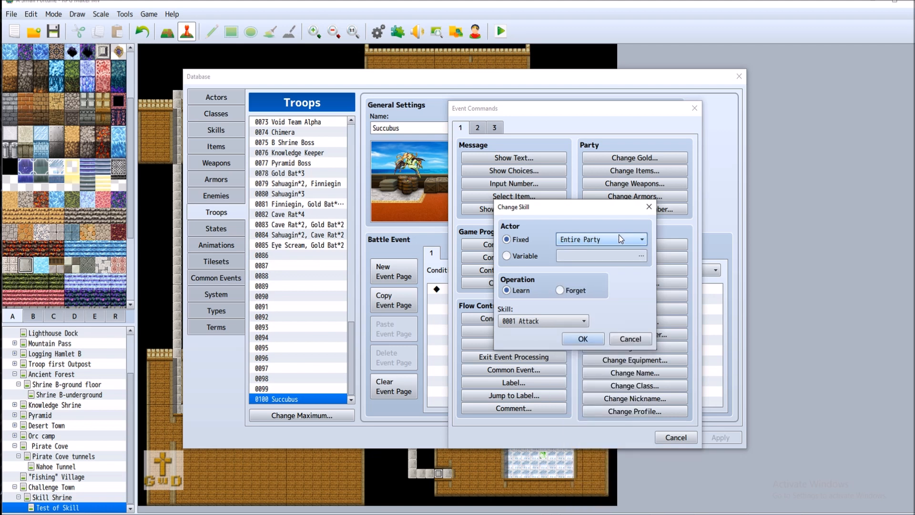
click(630, 338)
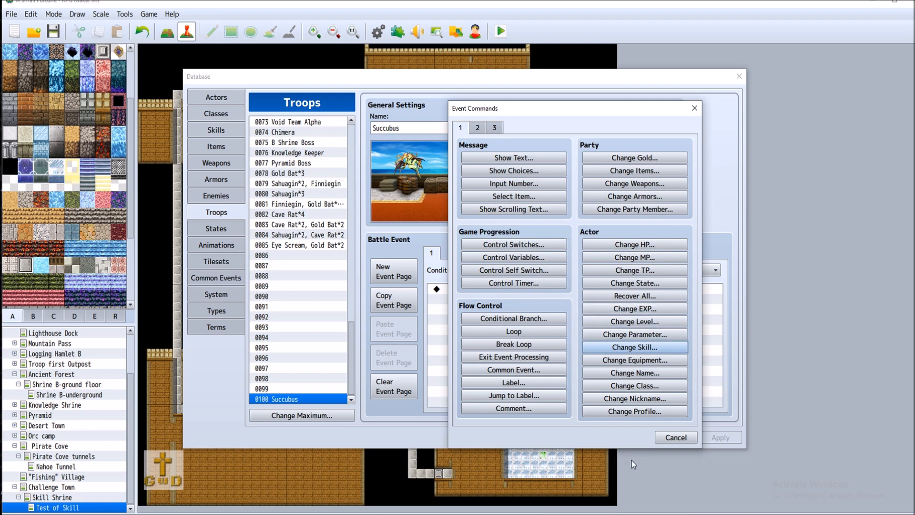
click(676, 437)
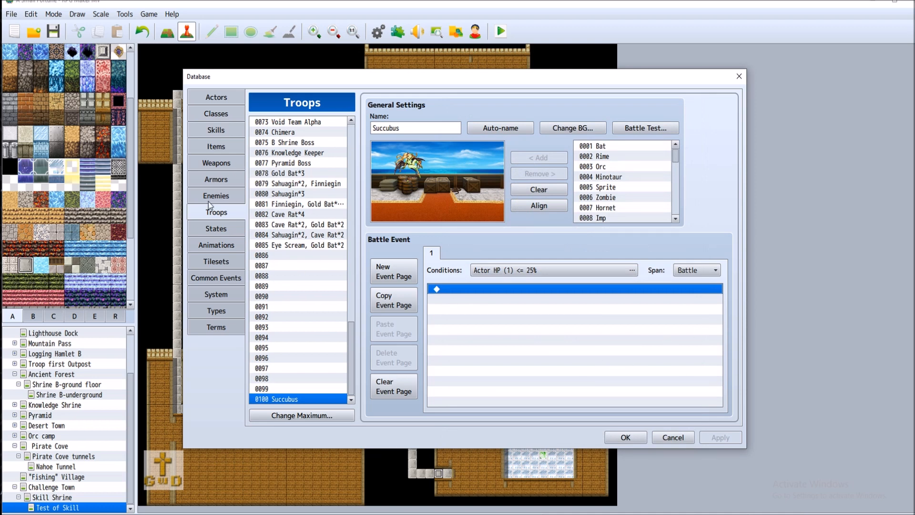
Return to the Succubus enemy and review the skill choices for a second action pattern, without adding one
click(224, 196)
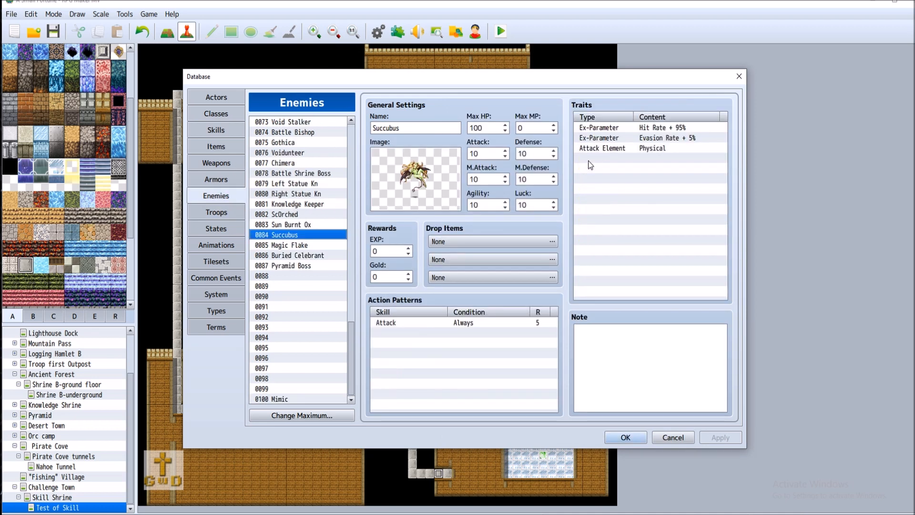
click(439, 333)
double_click(439, 332)
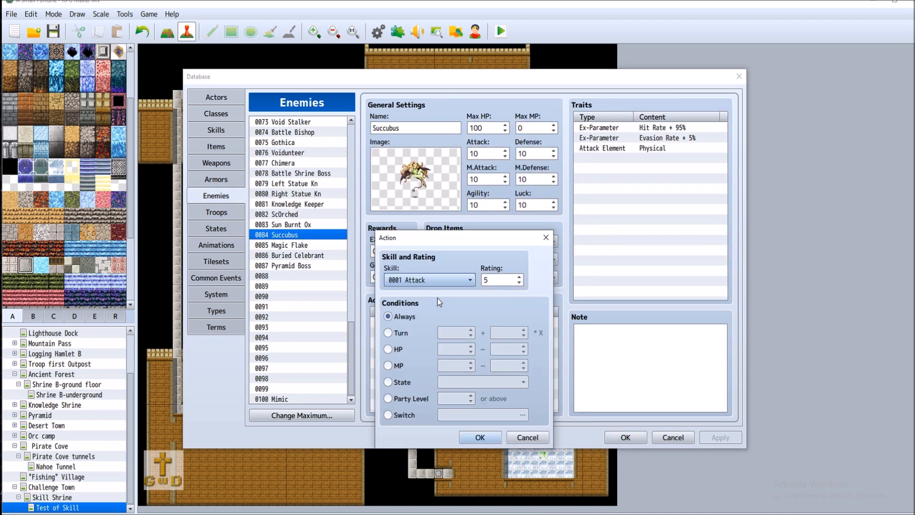
click(427, 278)
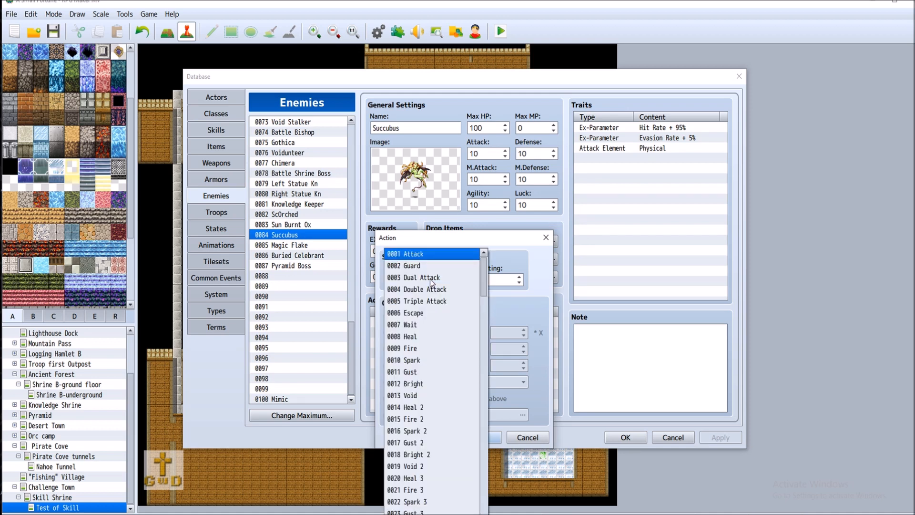
click(537, 439)
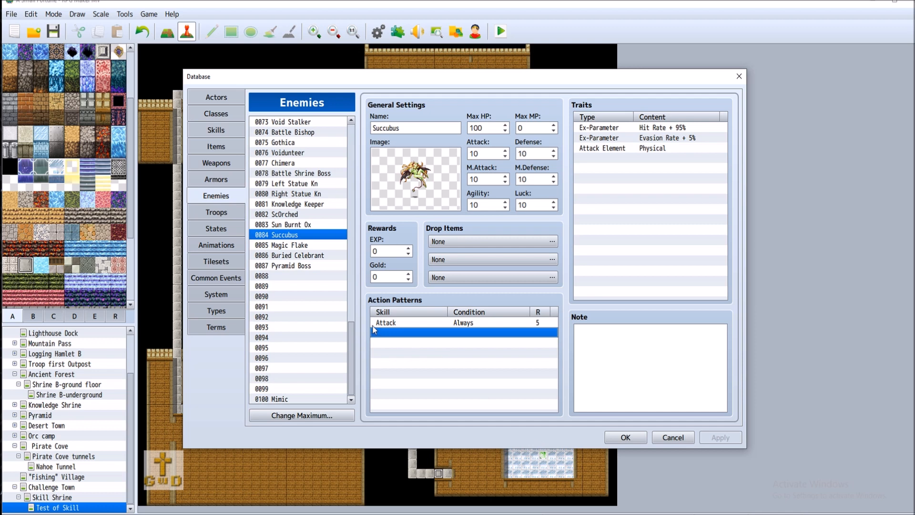
Look through the skills list, from the basic attacks to the state-removal skills, for a free slot for the boss skill
click(216, 129)
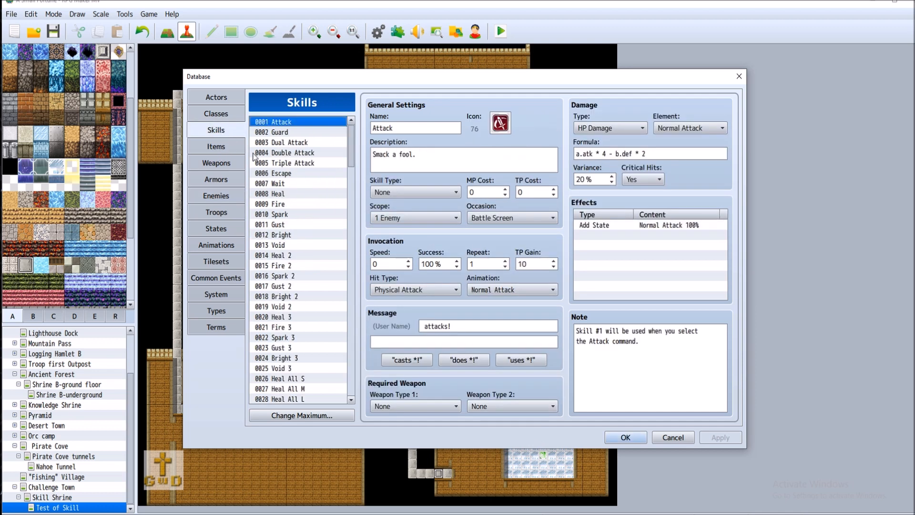
scroll(347, 172, down, 15)
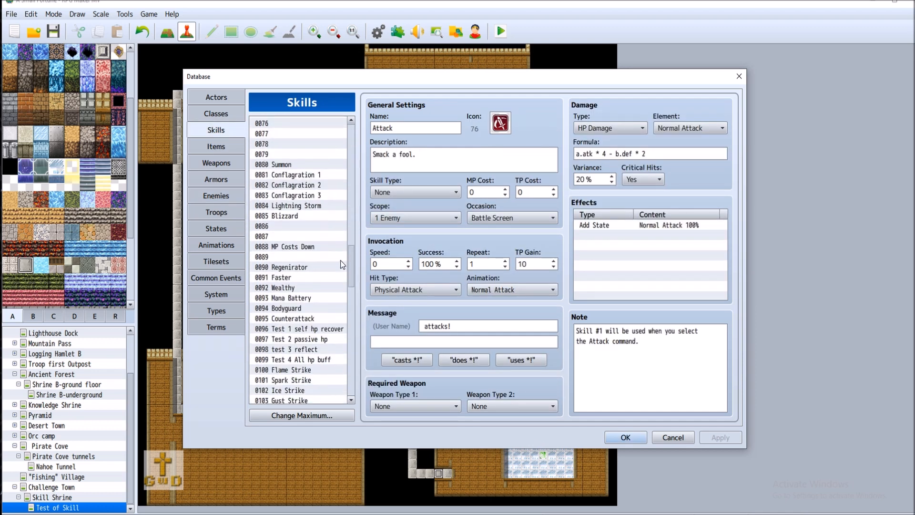
scroll(340, 218, down, 19)
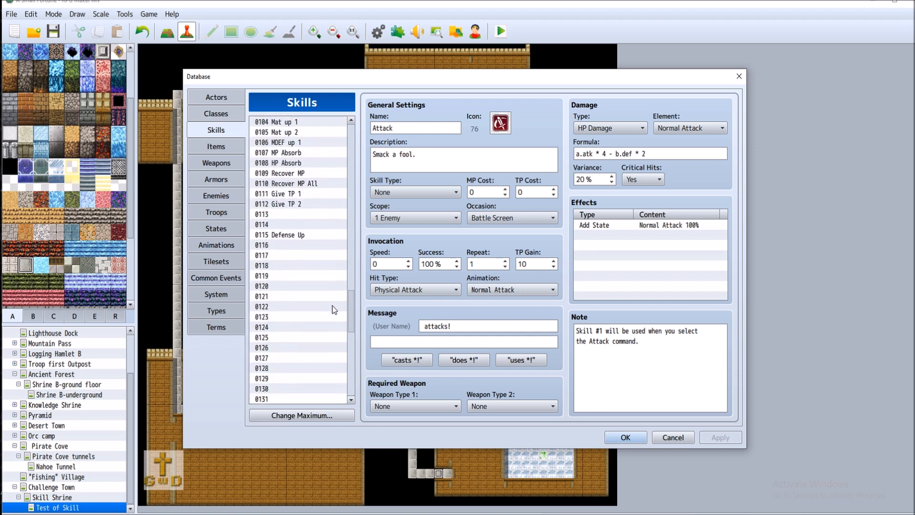
scroll(332, 308, down, 10)
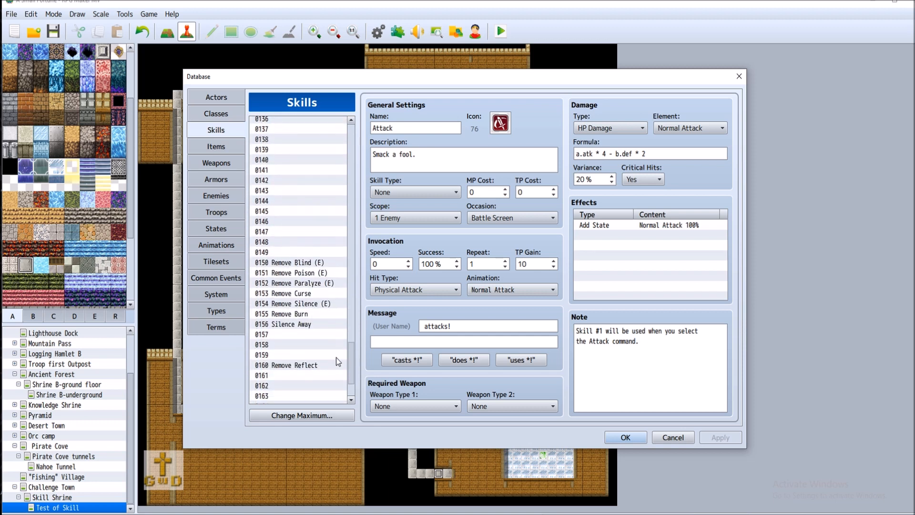
scroll(336, 370, down, 2)
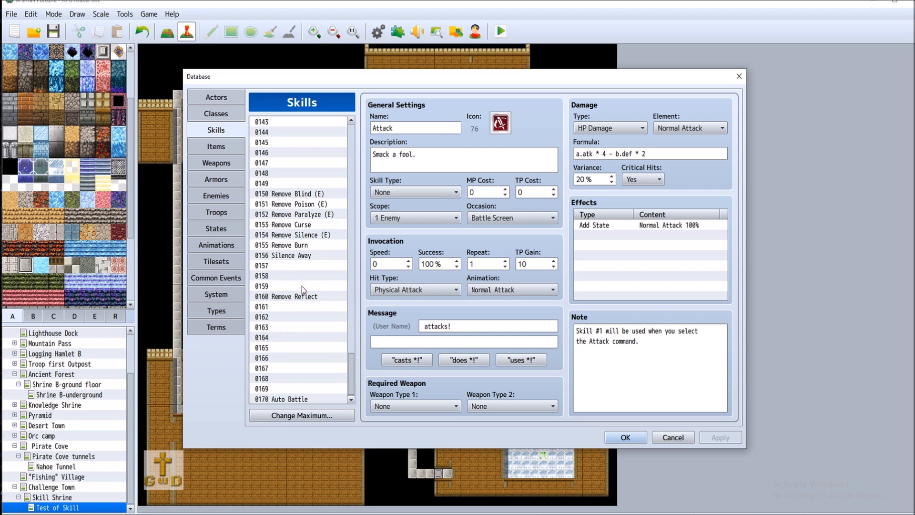
scroll(310, 333, up, 3)
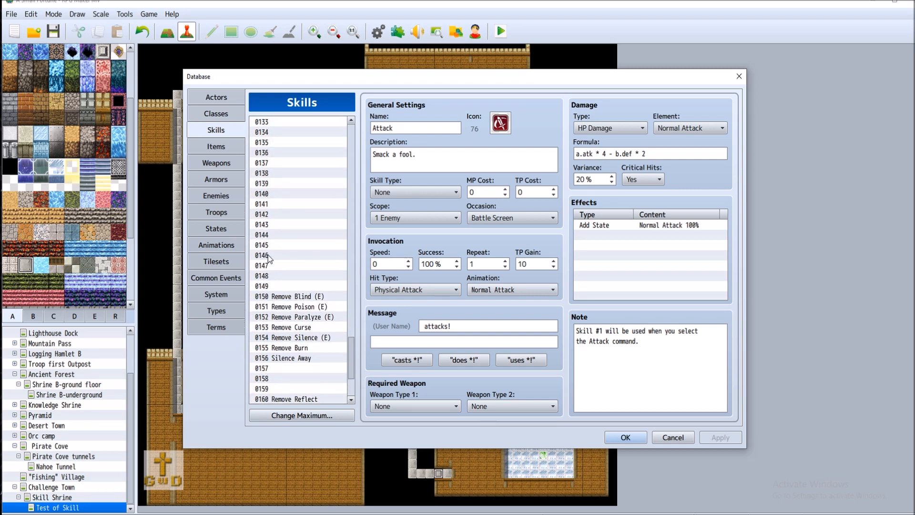
drag(351, 368, 347, 209)
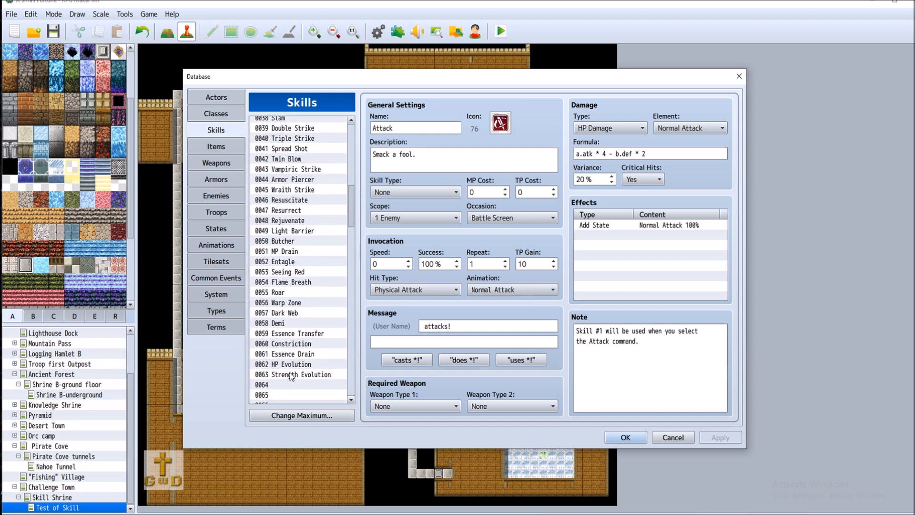
scroll(287, 281, up, 1)
scroll(310, 261, up, 1)
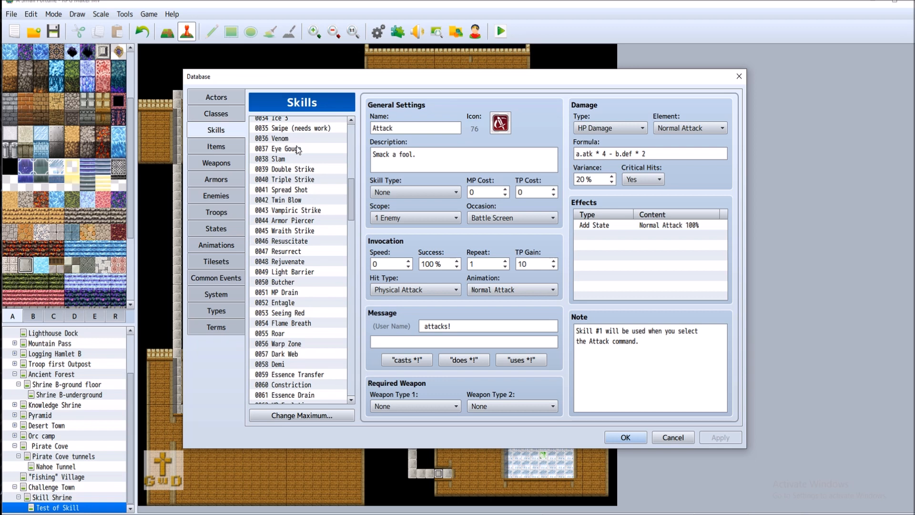
drag(351, 198, 358, 367)
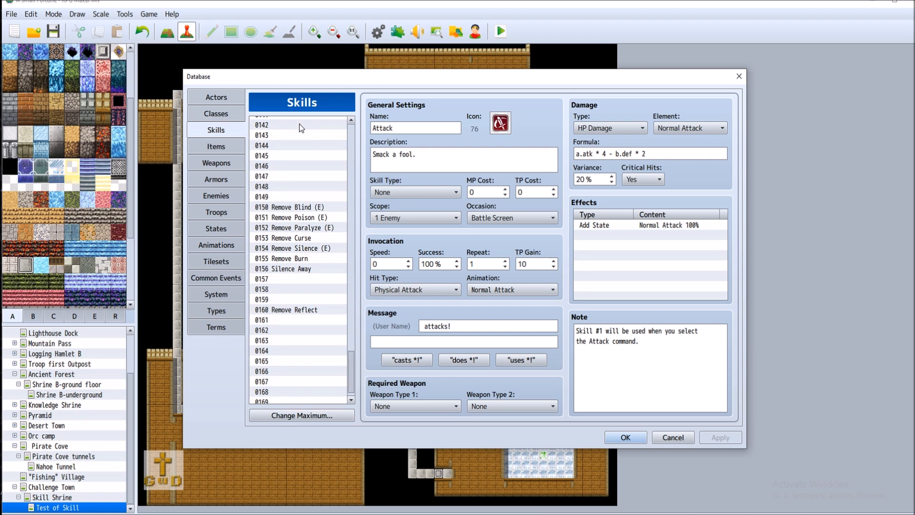
scroll(299, 362, down, 1)
scroll(299, 361, up, 4)
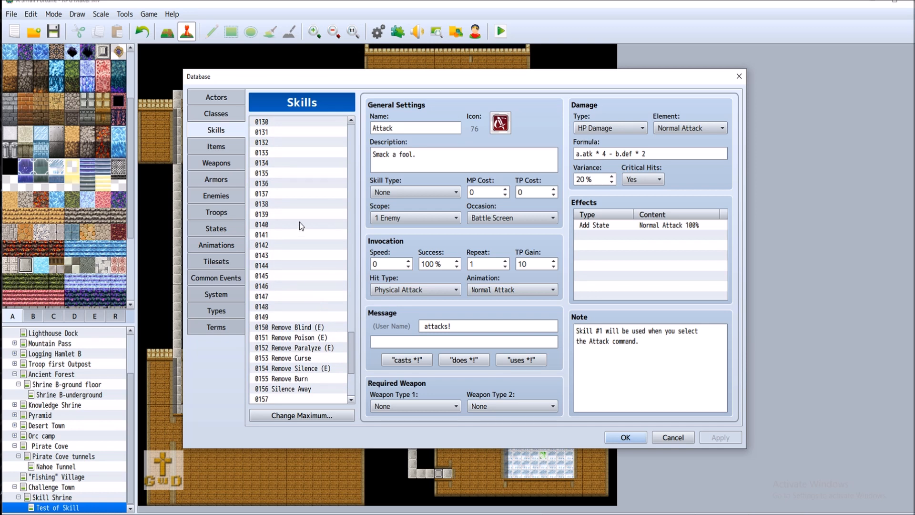
Name the empty skill 0140 "Heart Throb" and give it the pink heart icon, number 84
click(291, 223)
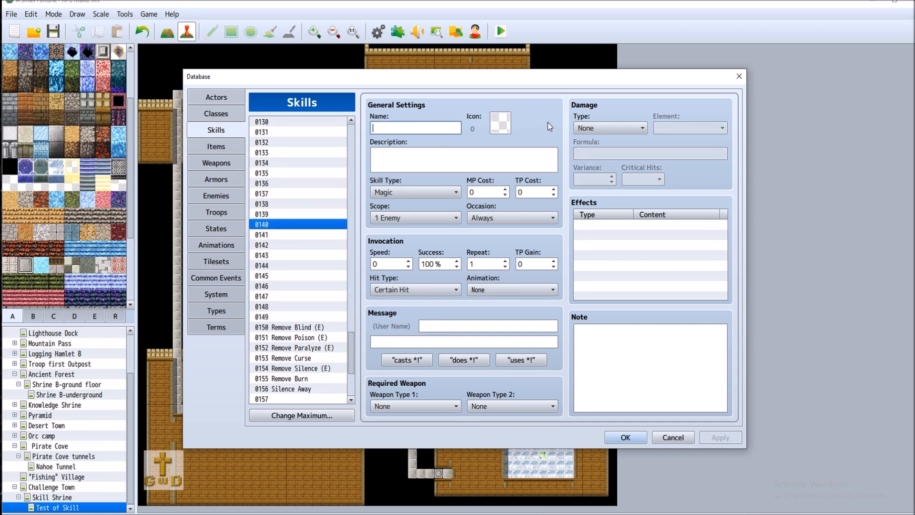
text(Hea)
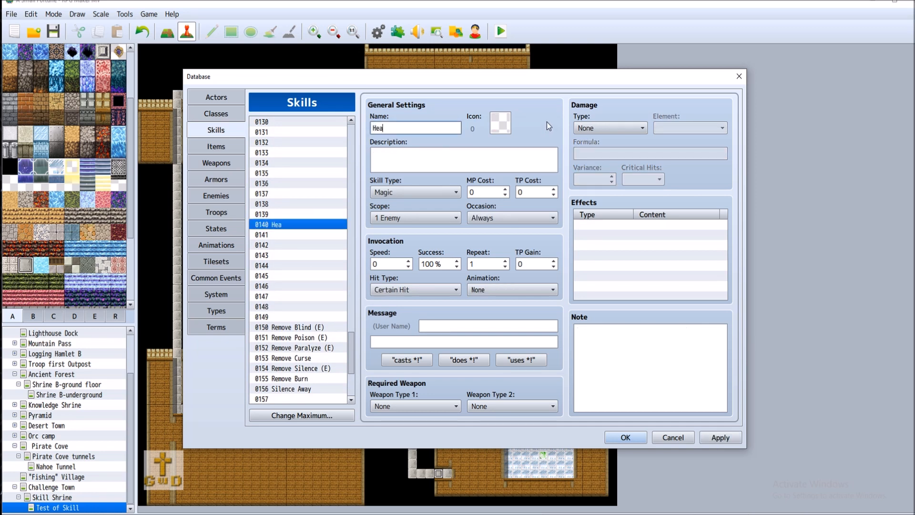
text(rt Throb)
click(498, 122)
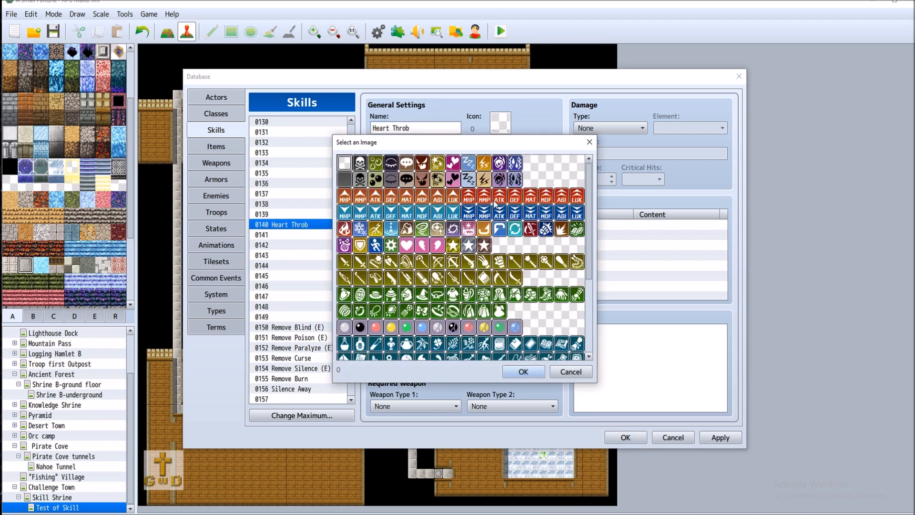
double_click(406, 245)
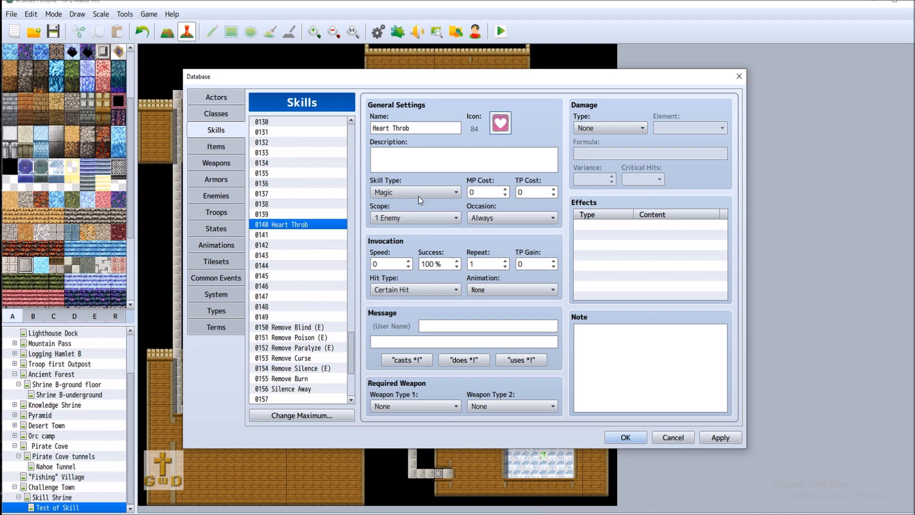
Set Heart Throb's skill type to Enemy, scope to 1 Enemy, occasion to Battle Screen and hit type to Certain Hit
click(425, 193)
click(415, 236)
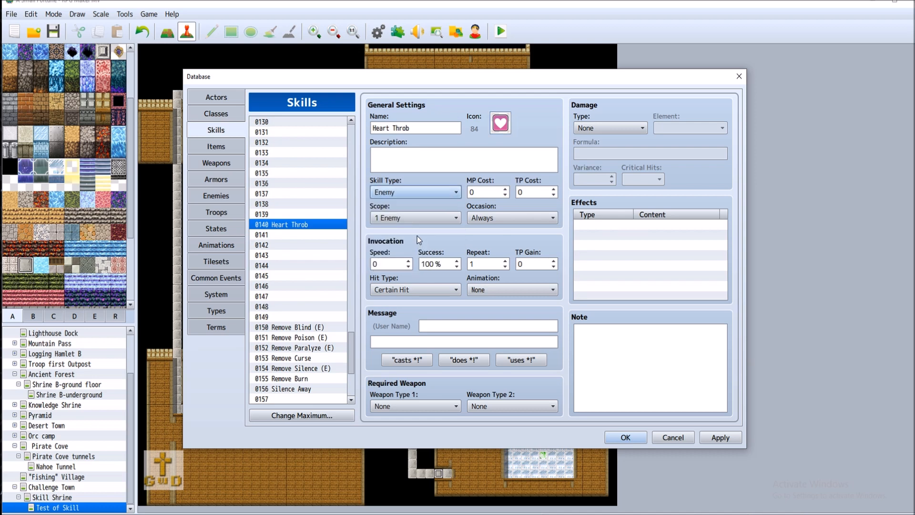
click(415, 218)
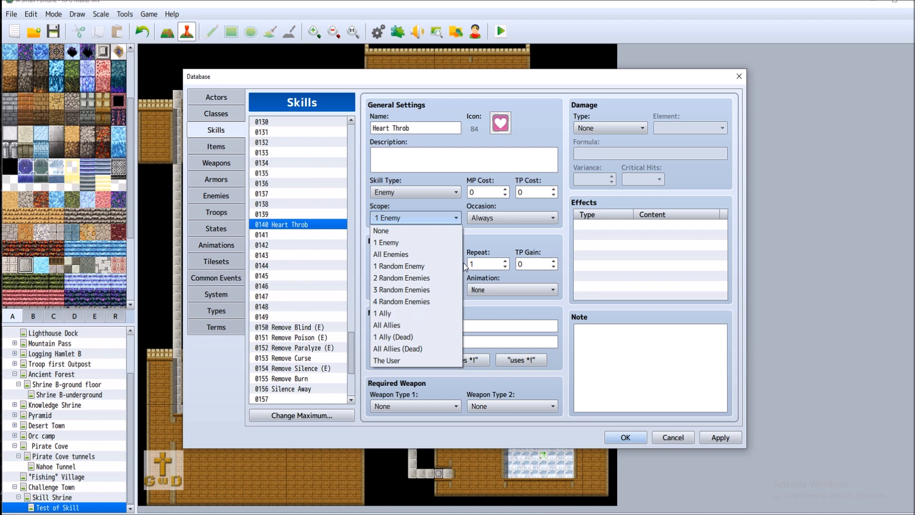
click(425, 238)
click(528, 219)
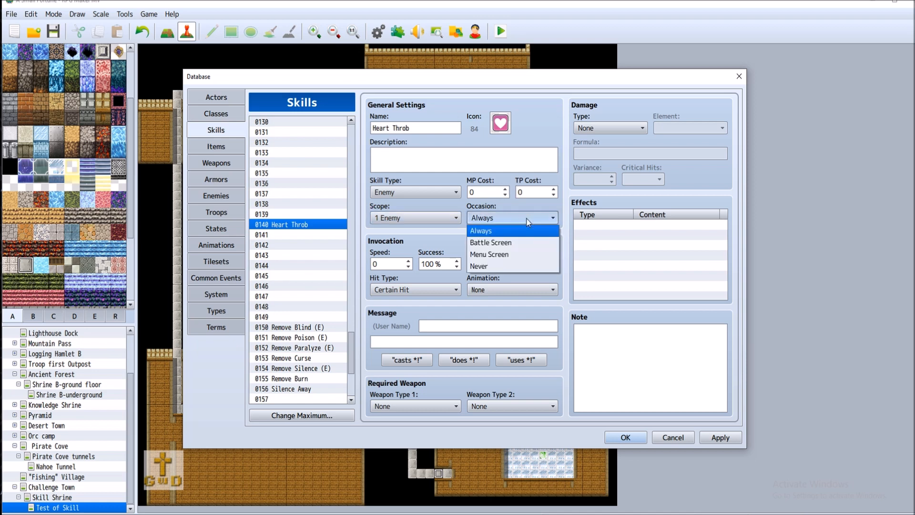
click(529, 240)
click(416, 290)
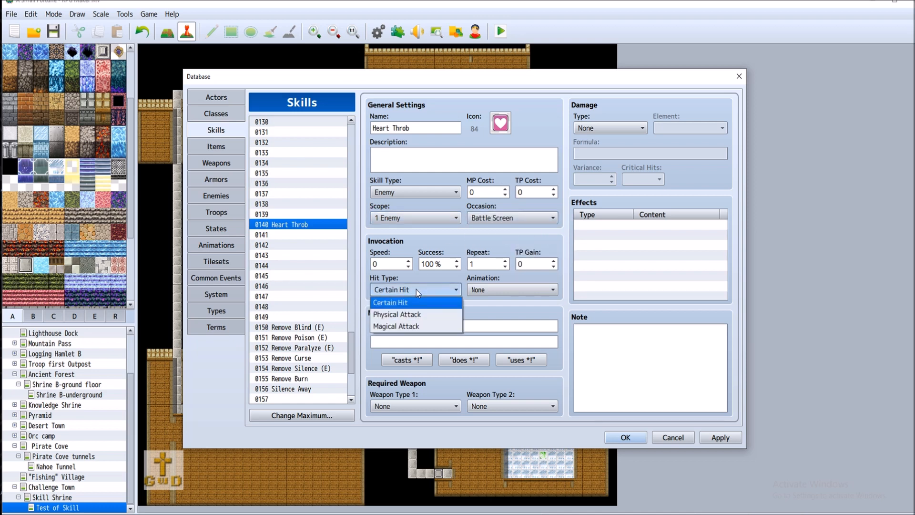
click(441, 288)
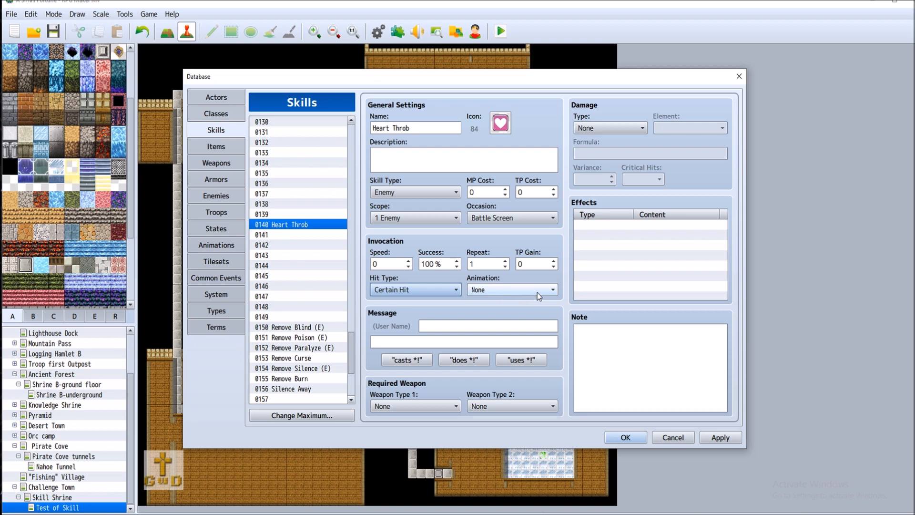
Leave the Heart Throb skill's animation at None and generate its "uses %1!" message
click(537, 293)
mouse_move(553, 297)
mouse_down()
mouse_move(557, 337)
mouse_move(552, 285)
mouse_up()
click(578, 424)
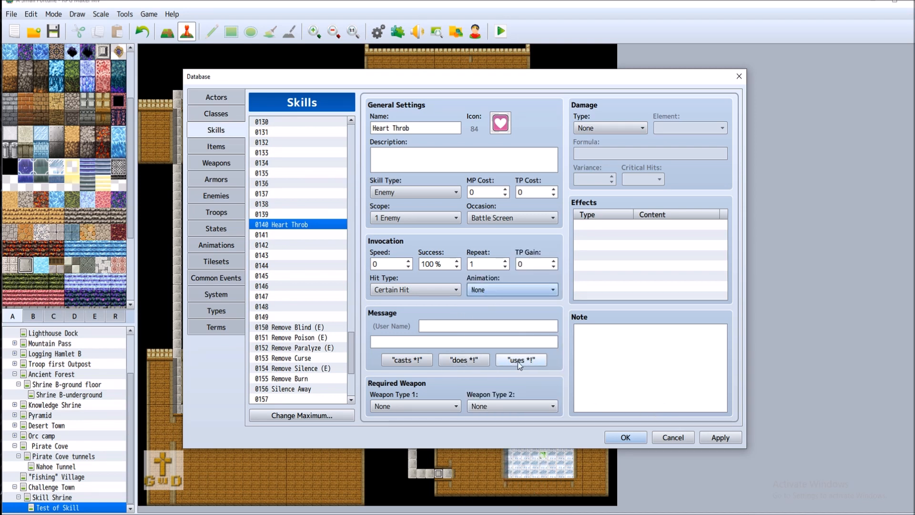
click(462, 360)
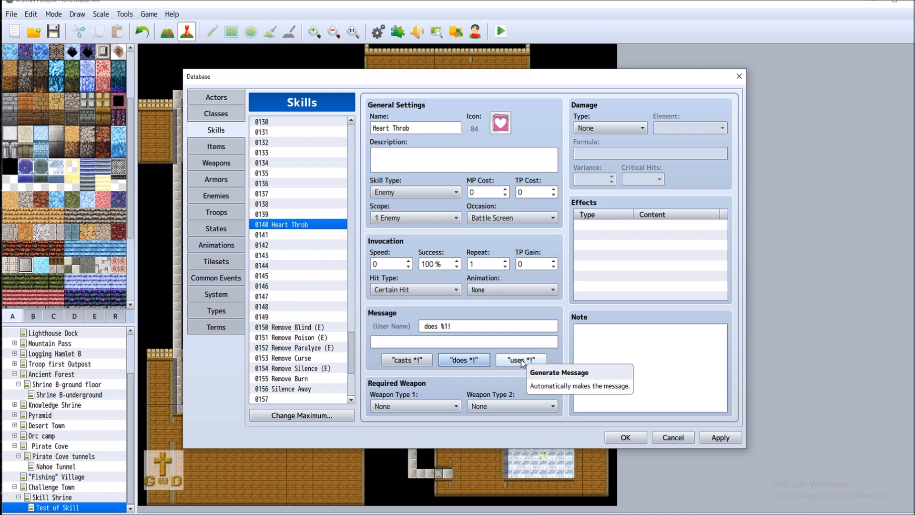
click(522, 360)
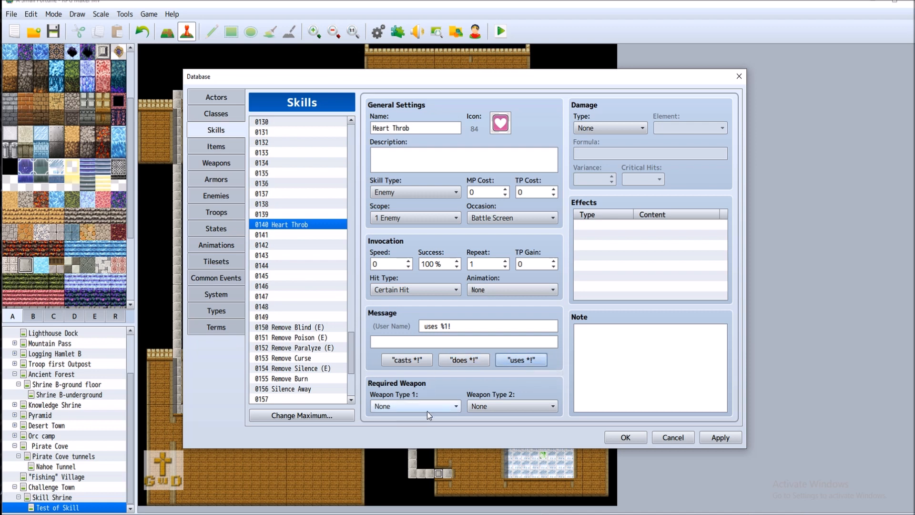
Keep the skill's damage type at None and add an Add State effect for 0023 Heart Throb at 100%
click(618, 128)
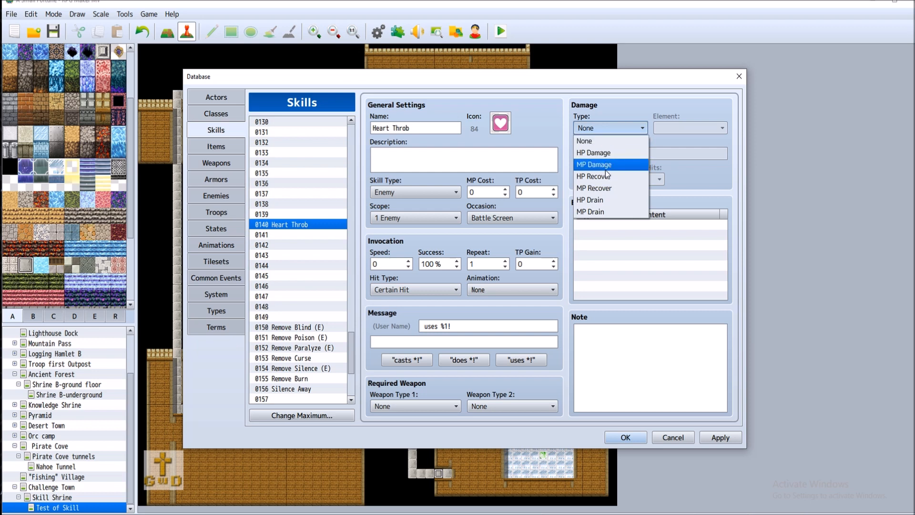
click(618, 128)
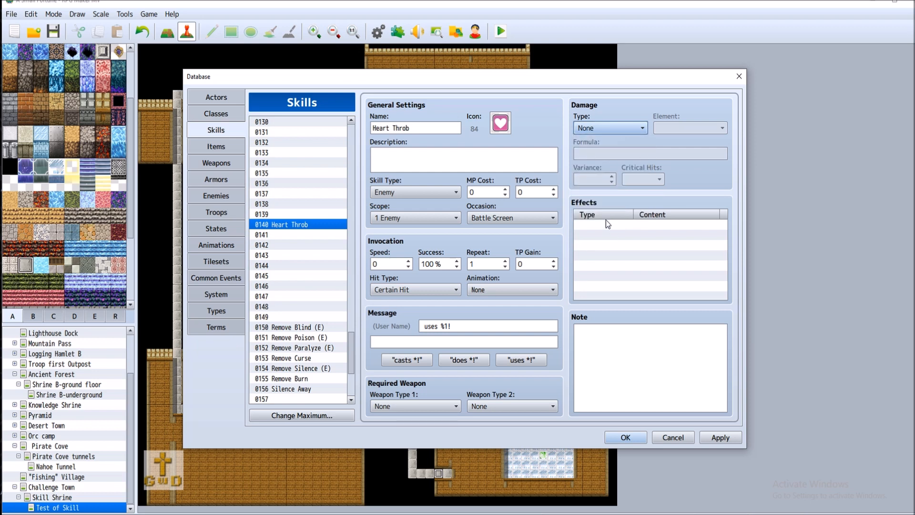
double_click(606, 225)
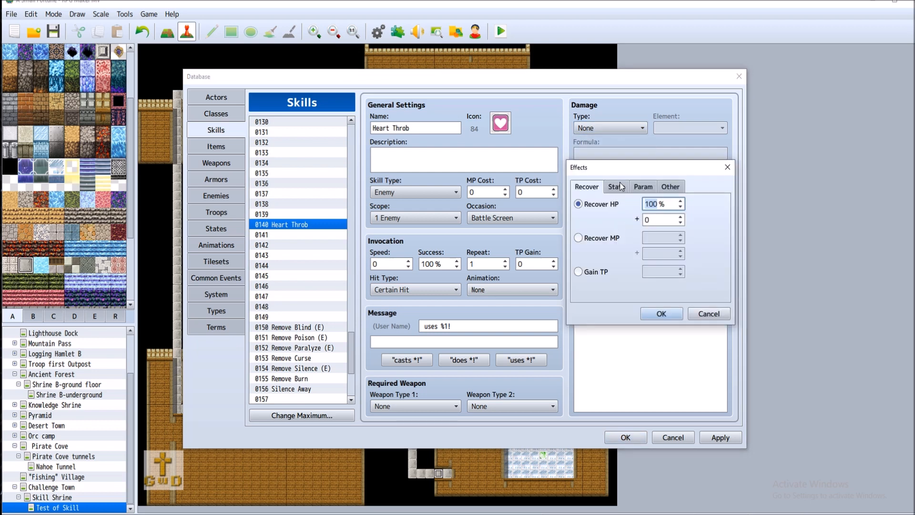
click(618, 187)
click(591, 204)
click(671, 204)
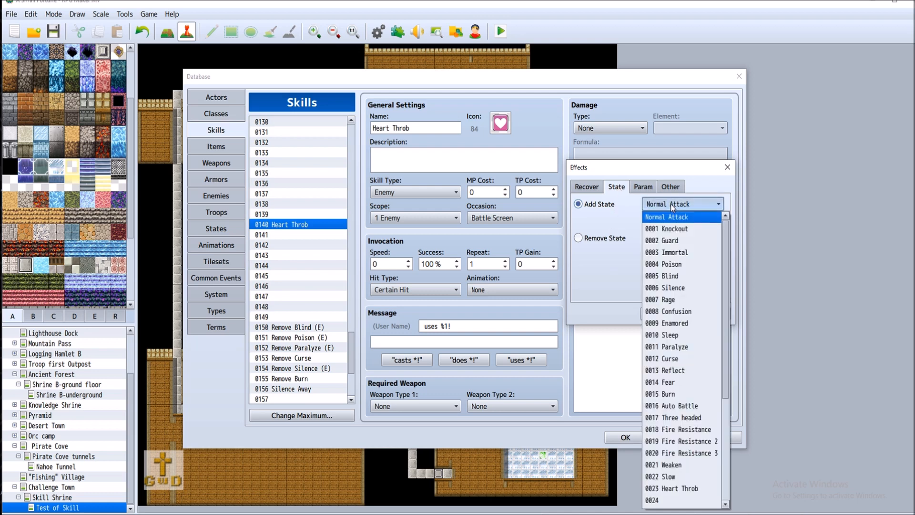
click(672, 488)
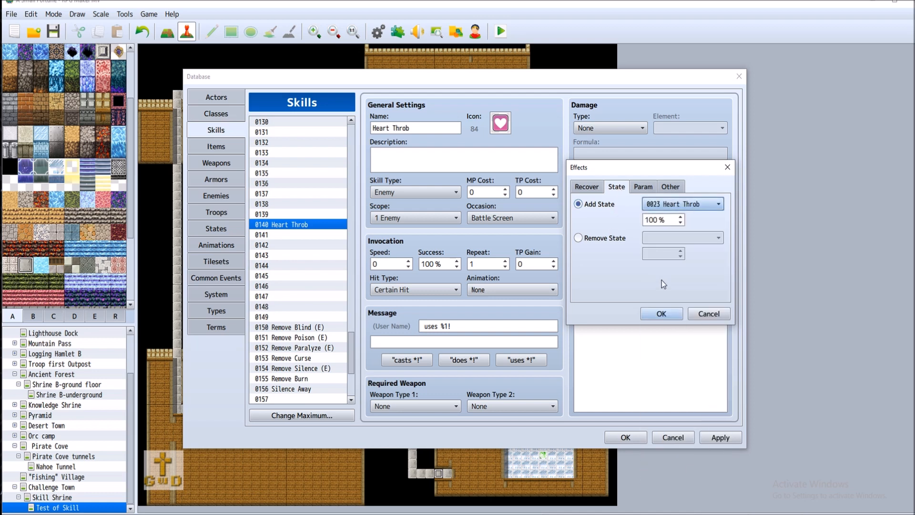
click(658, 312)
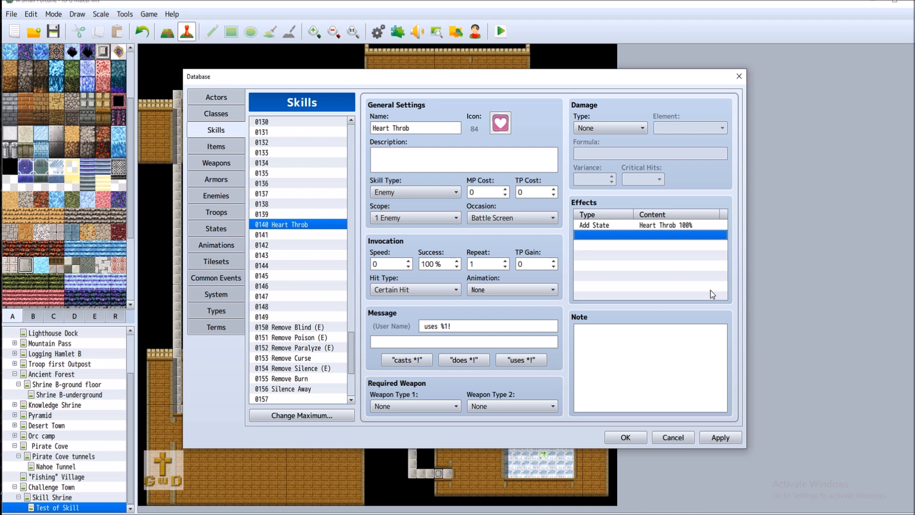
Write the note "Succubus Boss Ability." for the Heart Throb skill and apply the database changes
click(656, 339)
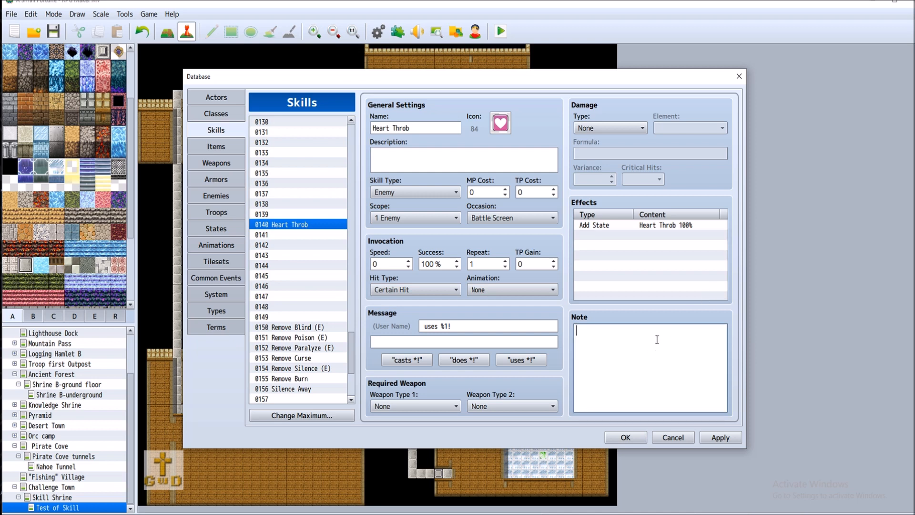
text(Succubus Boss Ability.)
click(720, 437)
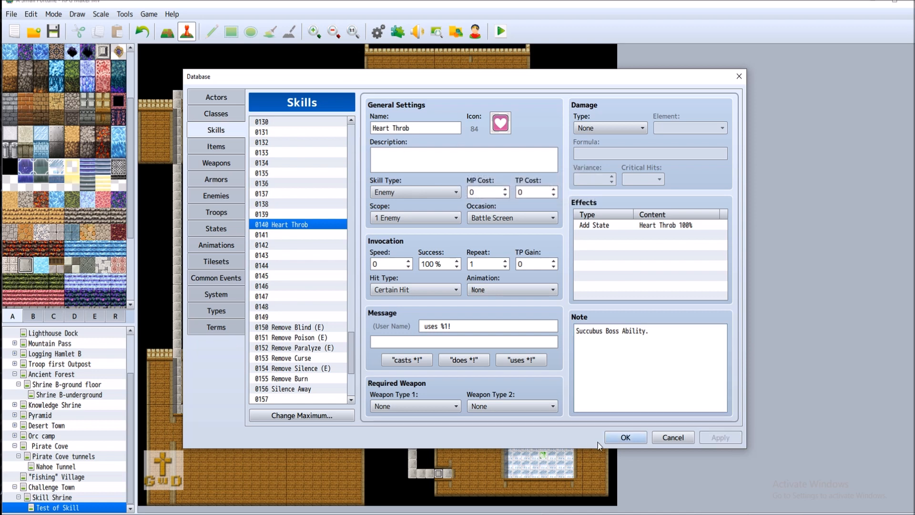
Add a new action pattern to the Succubus enemy using skill 0140 Heart Throb with a rating of 9
click(222, 197)
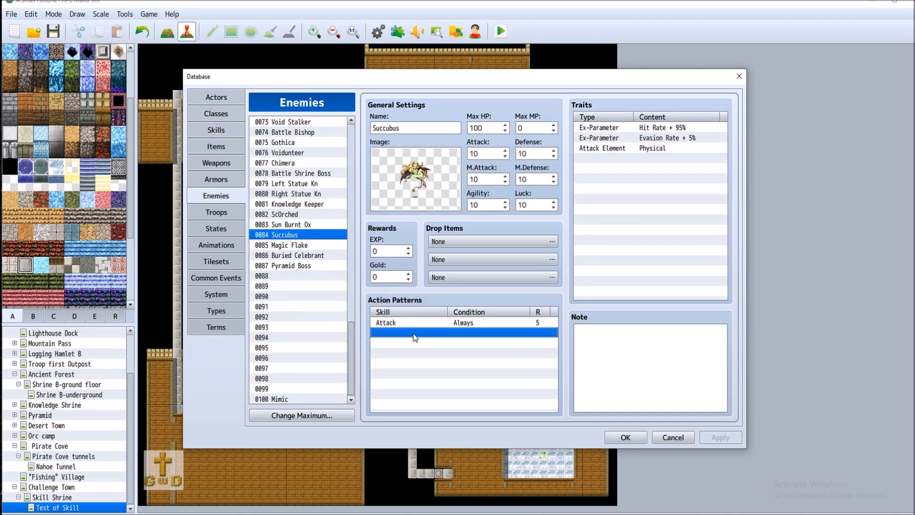
double_click(413, 333)
click(430, 282)
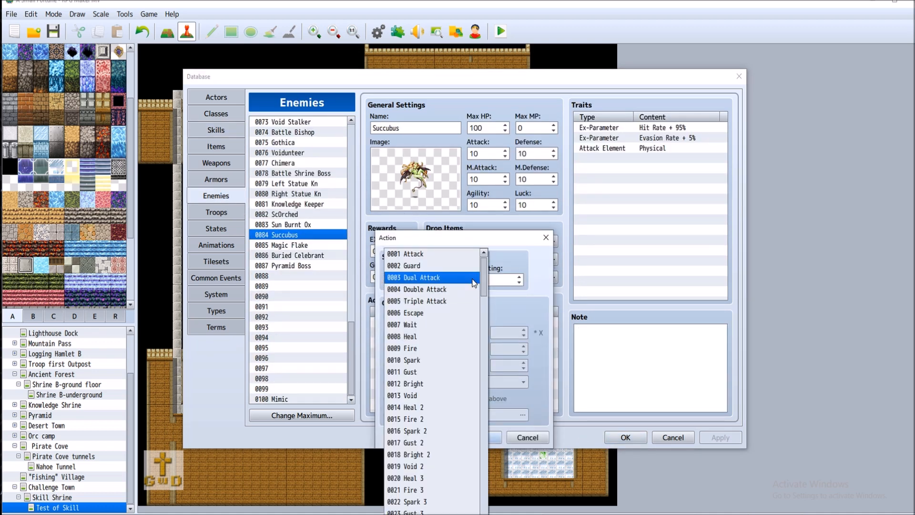
scroll(479, 369, down, 7)
scroll(479, 370, down, 20)
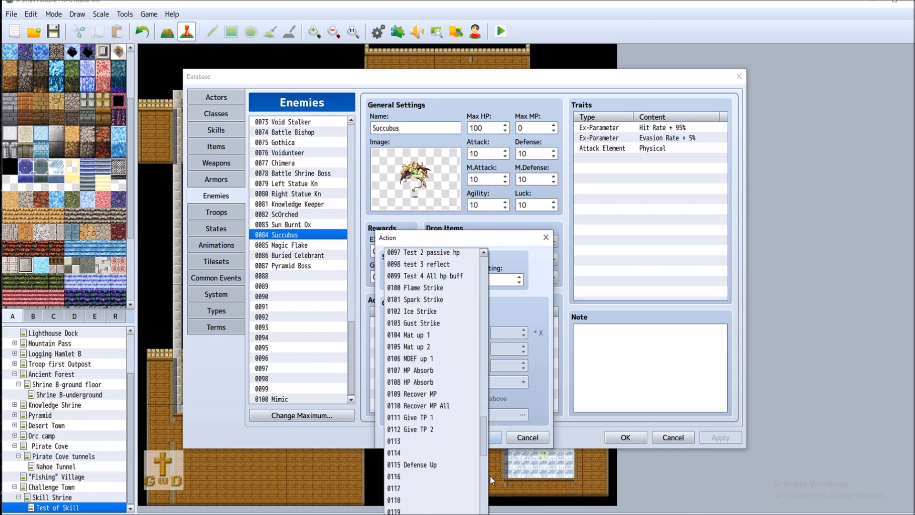
click(490, 445)
click(470, 280)
drag(484, 476, 485, 506)
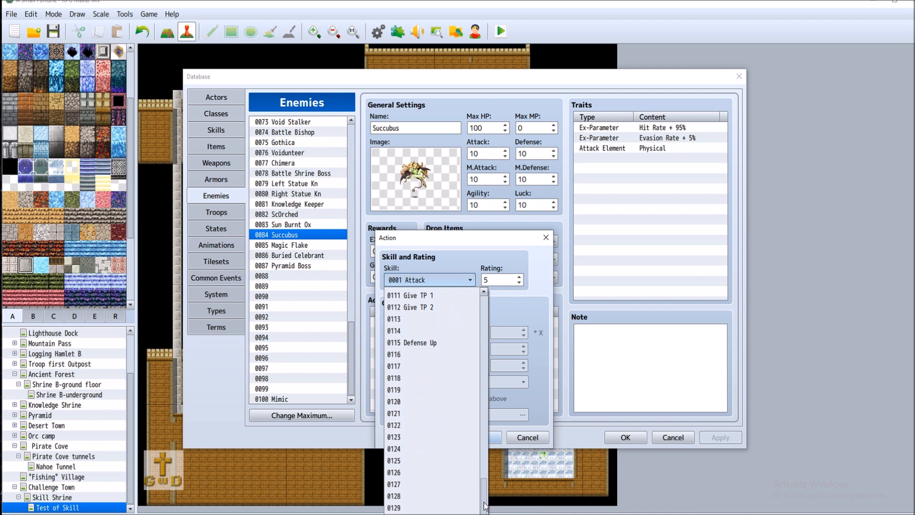
scroll(428, 429, down, 4)
click(414, 484)
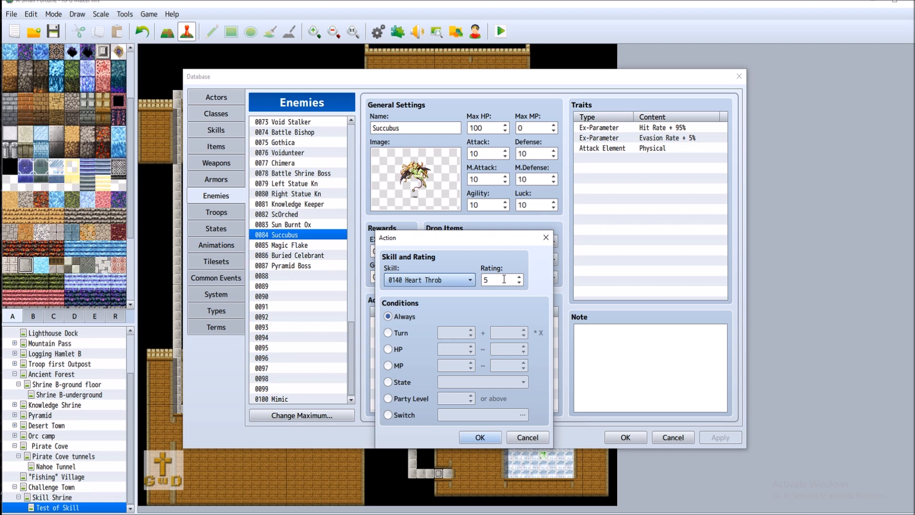
key(Tab)
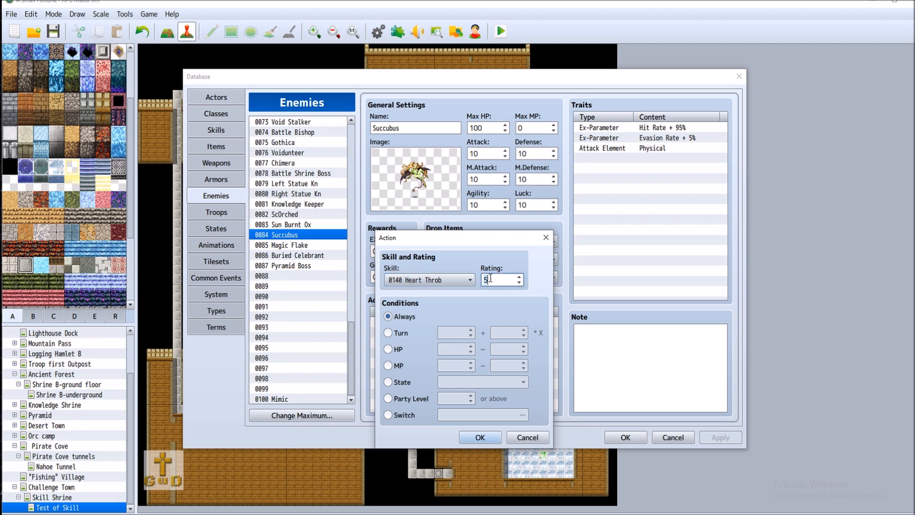
text(9)
click(398, 349)
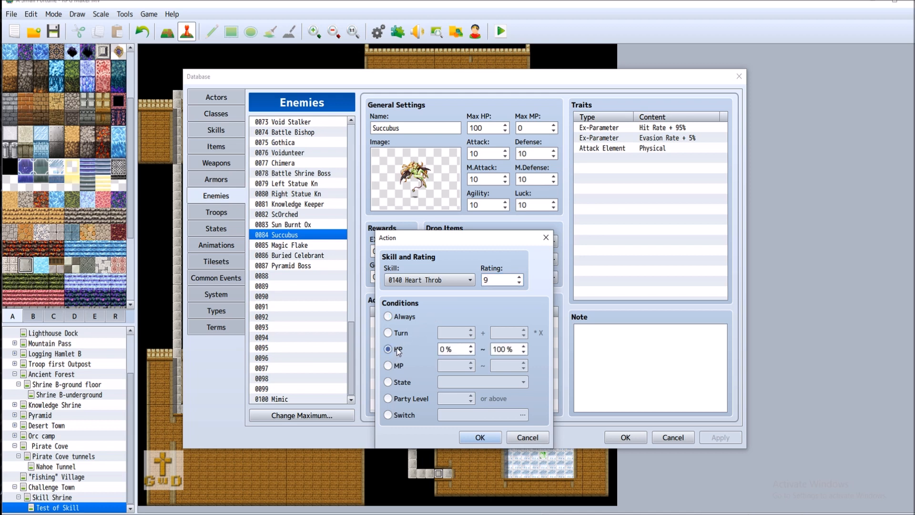
click(408, 401)
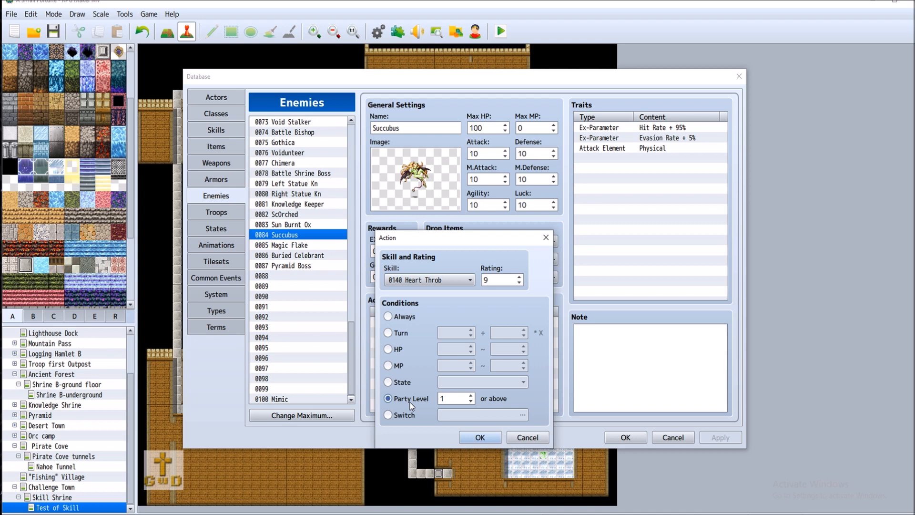
click(402, 382)
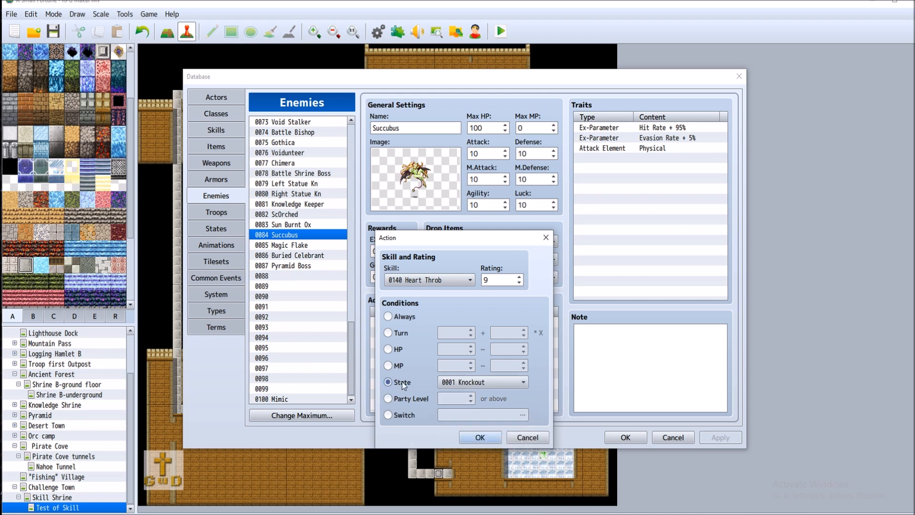
click(400, 334)
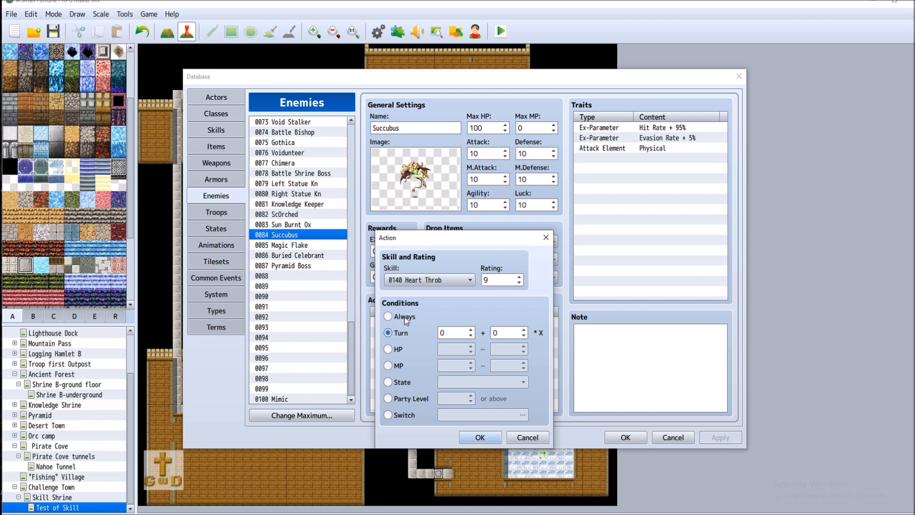
Set the Heart Throb action's condition type to Switch and raise the maximum number of switches to 35
click(402, 416)
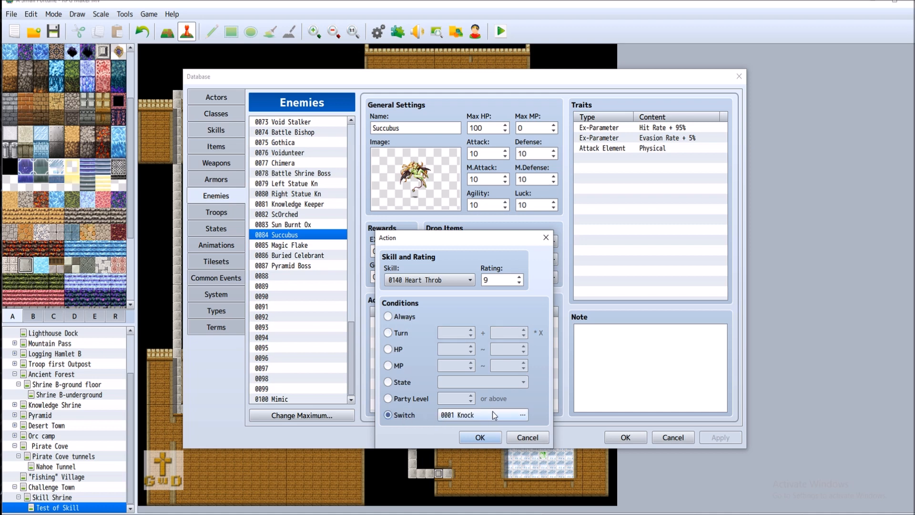
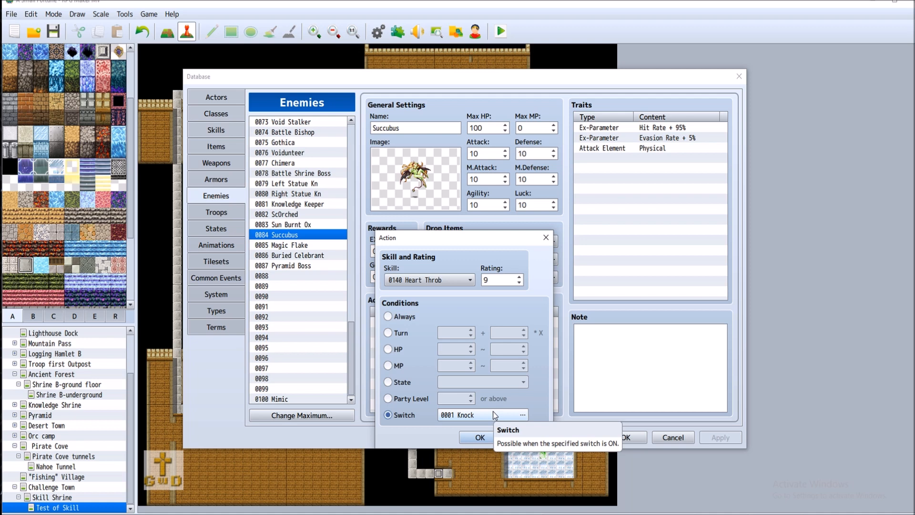
click(493, 413)
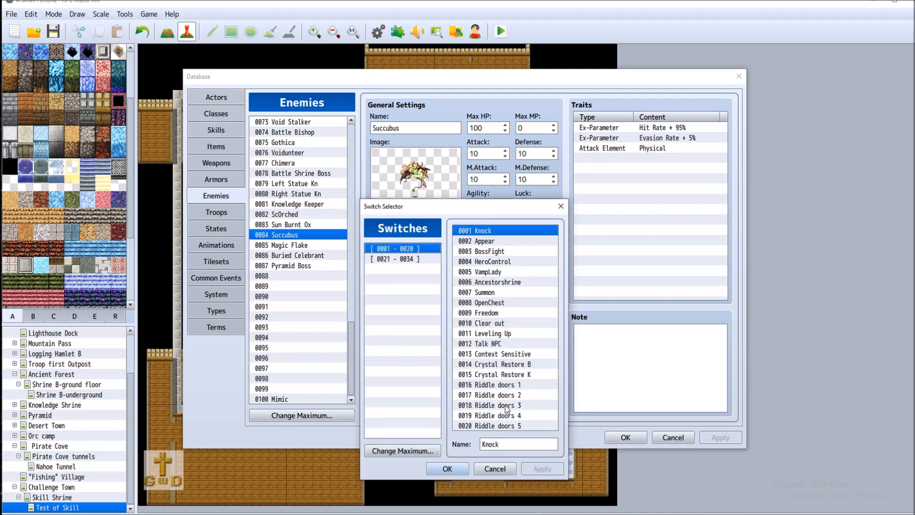
click(405, 259)
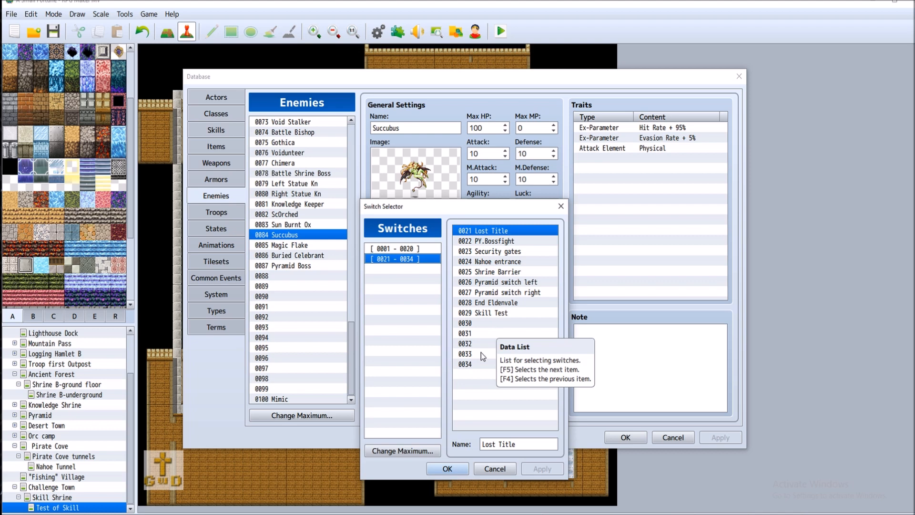
click(402, 451)
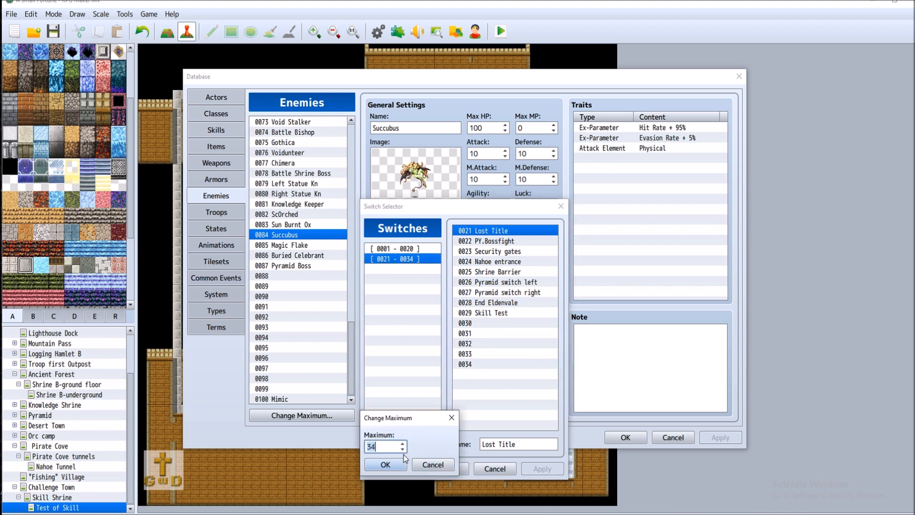
click(403, 443)
click(386, 464)
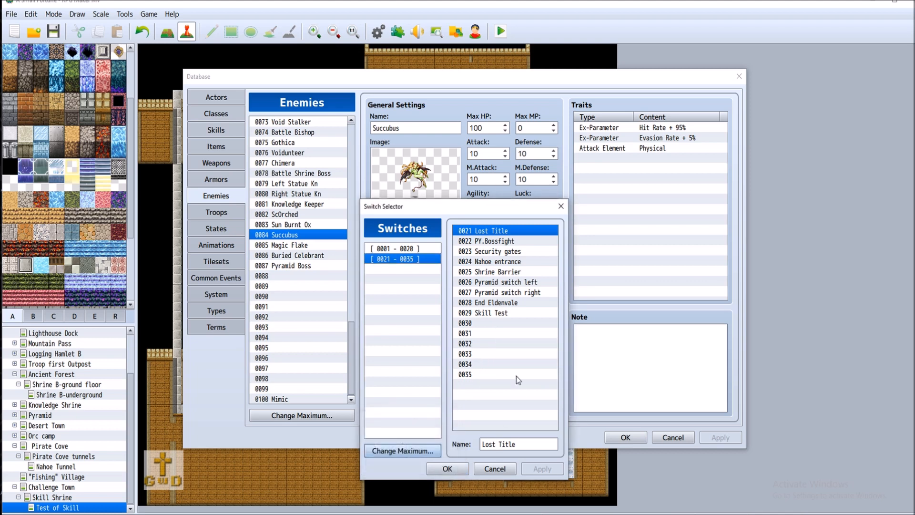
Name switch 0035 "Heart Throb" and apply the new name
click(475, 374)
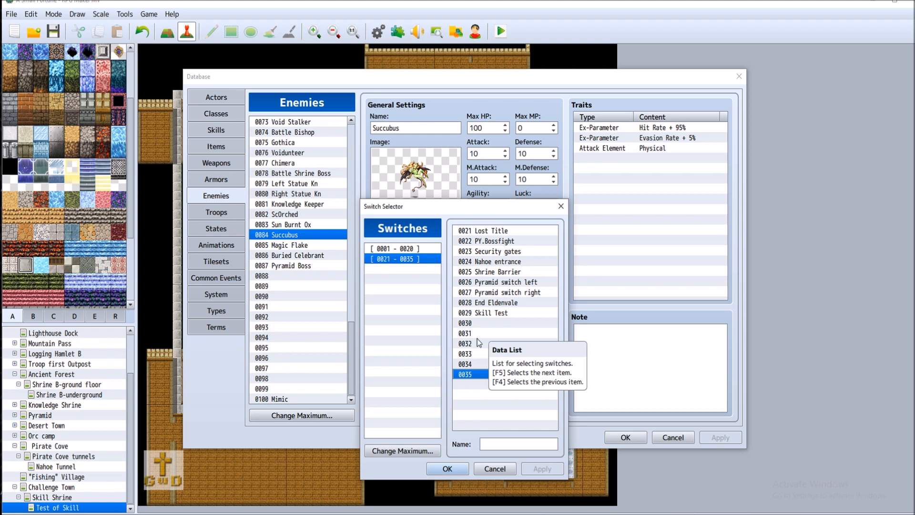
click(507, 444)
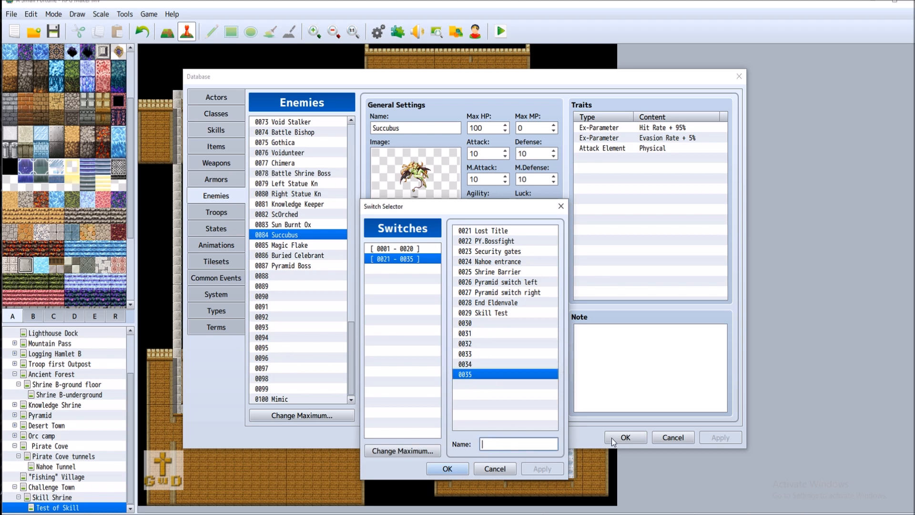
text(Heart )
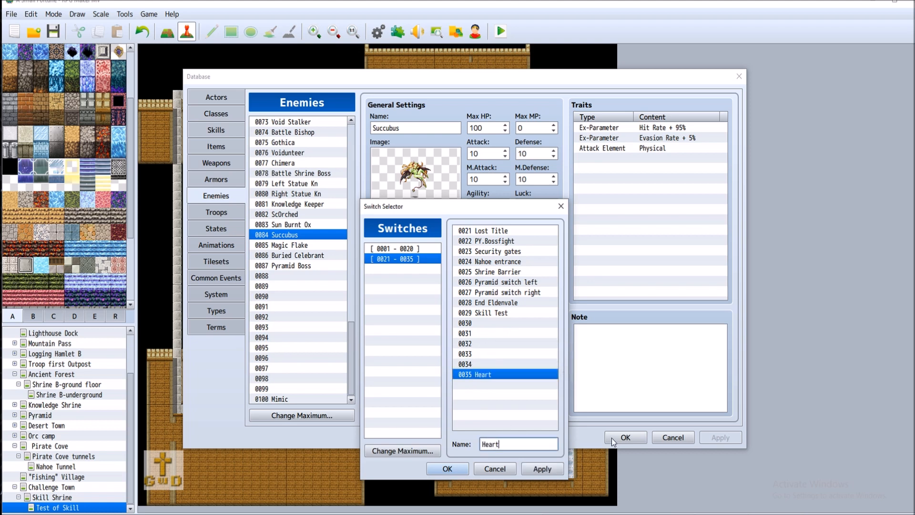
text(Throb)
click(542, 469)
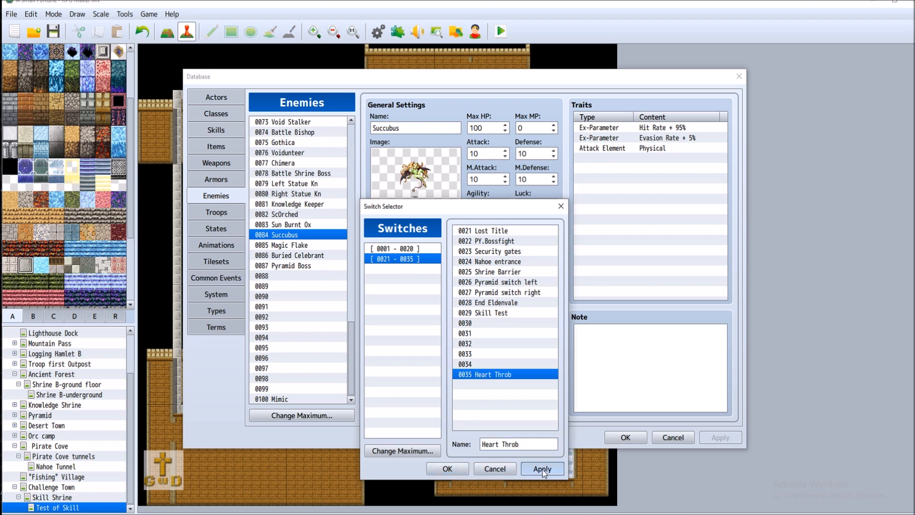
Use switch 0035 Heart Throb as the action's condition, save the action and apply the database changes
click(447, 469)
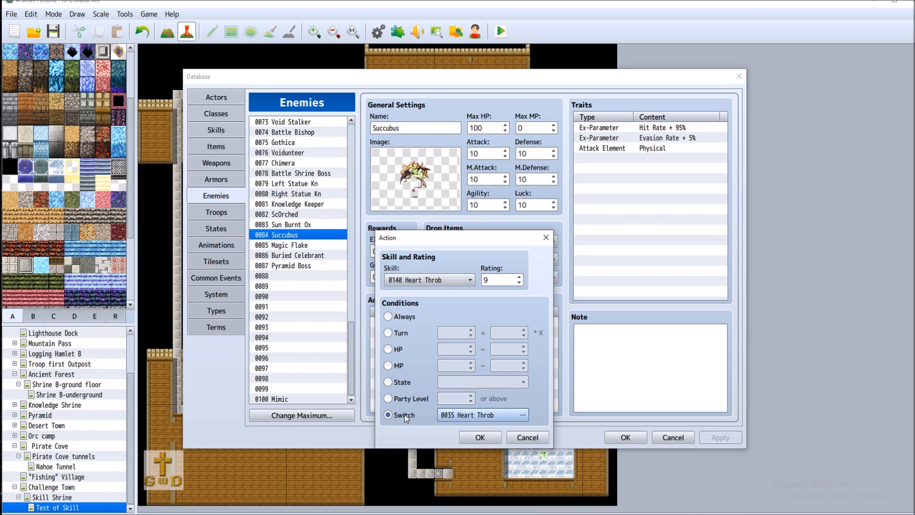
click(480, 437)
click(718, 439)
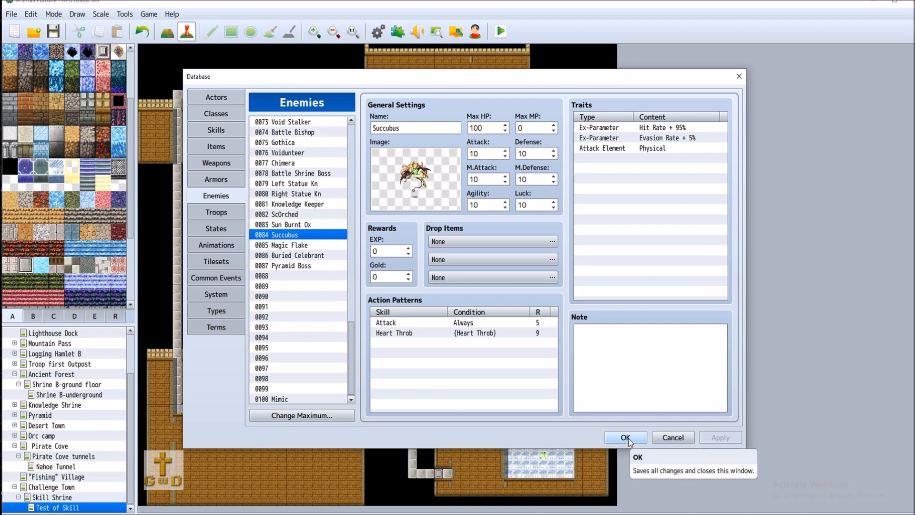
Look through the list of existing battle animations, from the first entry to the last
click(227, 246)
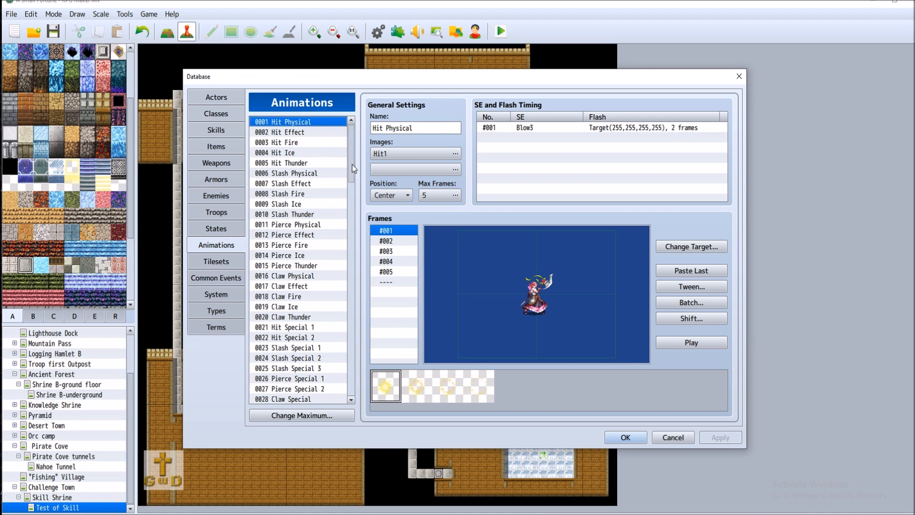
drag(354, 168, 354, 202)
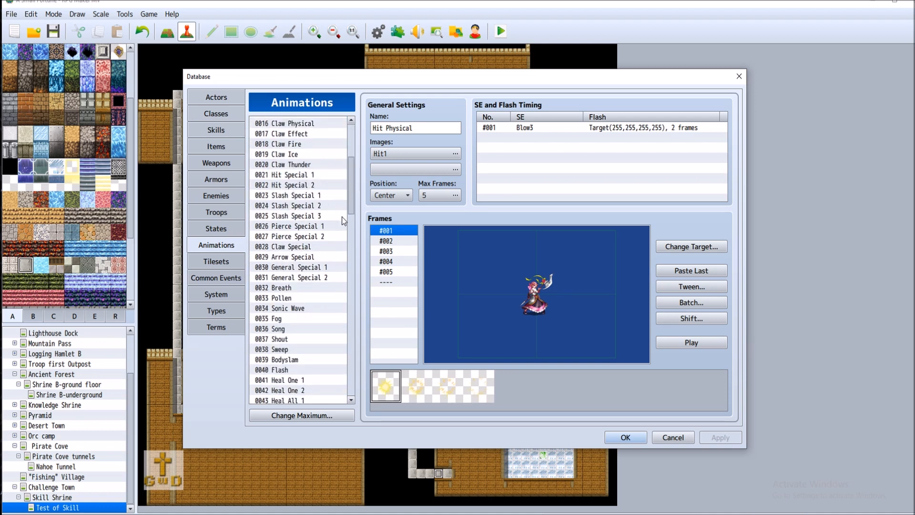
scroll(317, 307, down, 3)
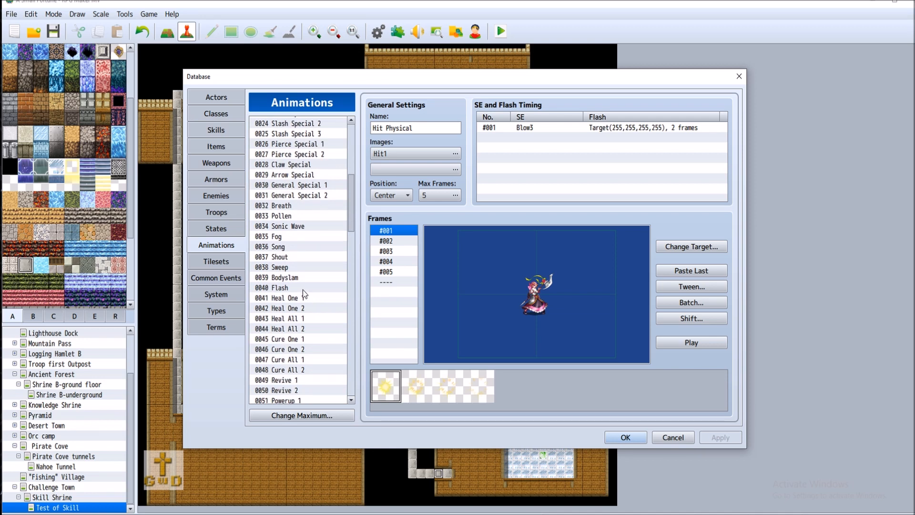
scroll(309, 304, down, 2)
scroll(310, 304, down, 2)
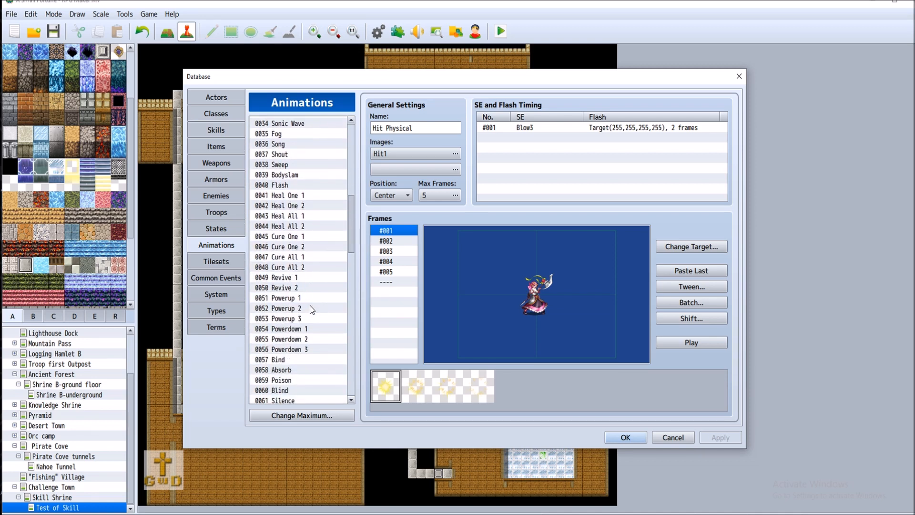
scroll(310, 305, down, 3)
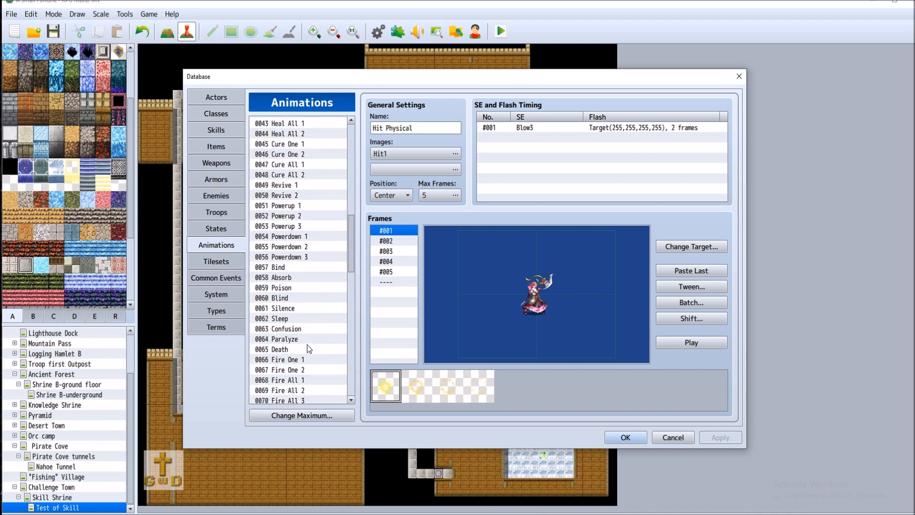
scroll(312, 353, down, 3)
scroll(311, 245, down, 1)
scroll(310, 179, up, 1)
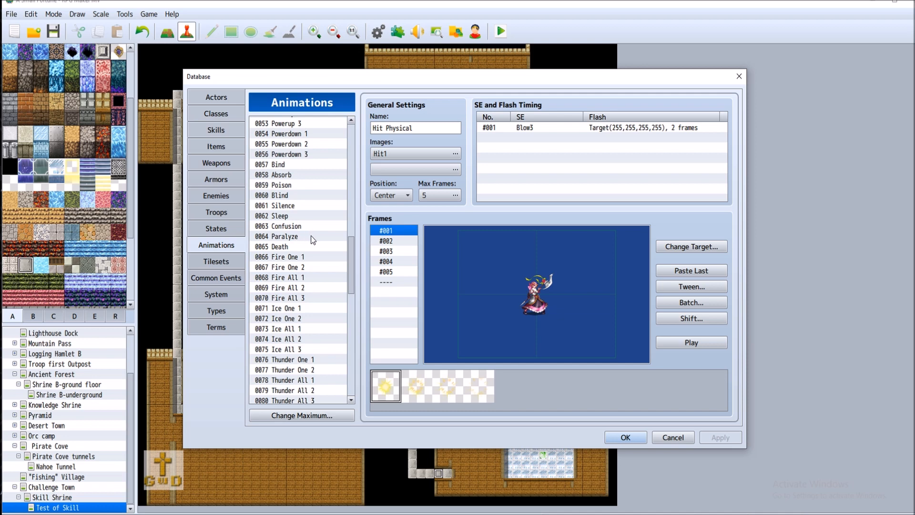
scroll(333, 315, down, 10)
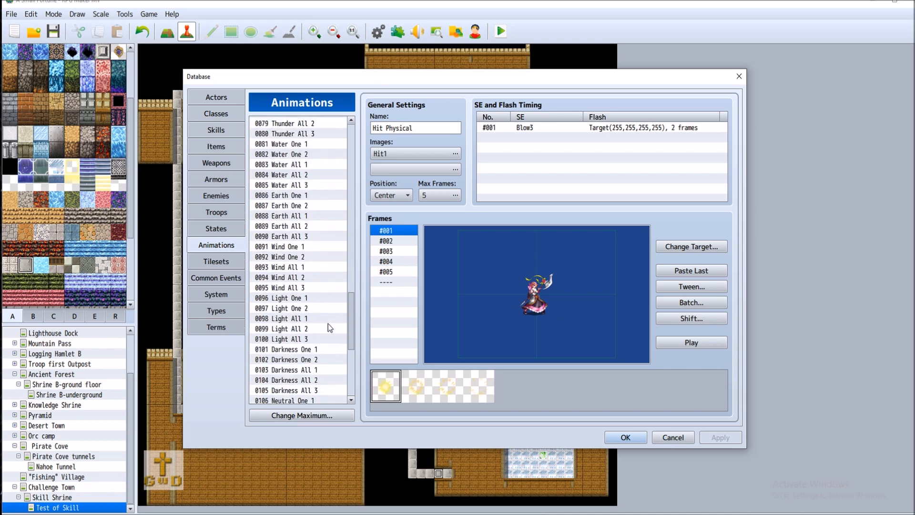
scroll(328, 324, down, 5)
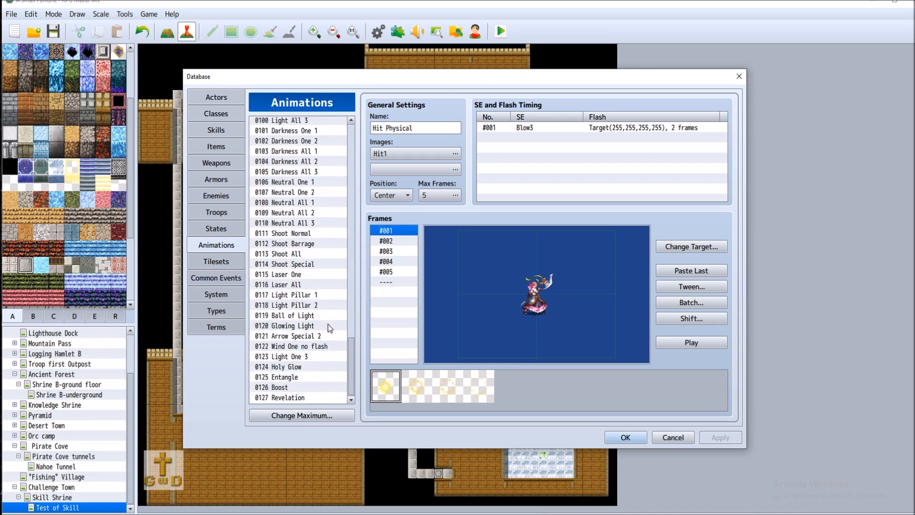
Raise the maximum number of animations to 128
click(315, 414)
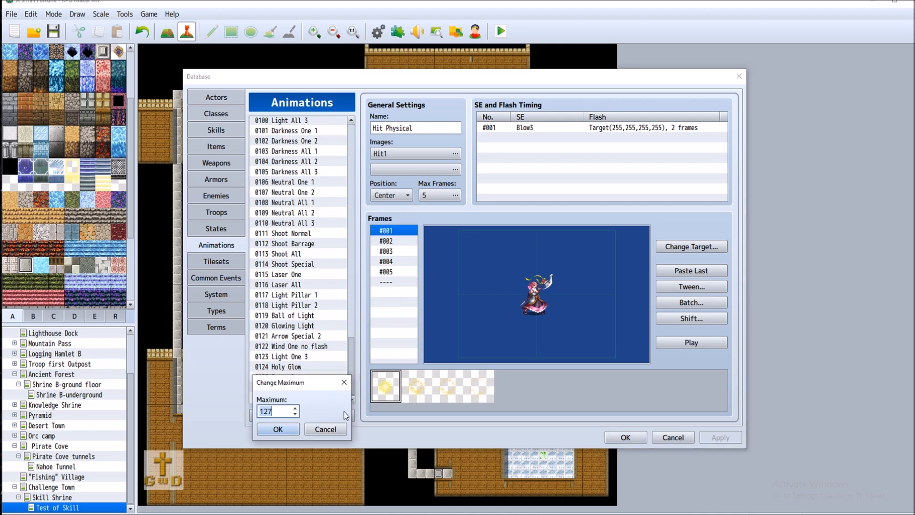
click(296, 408)
key(Return)
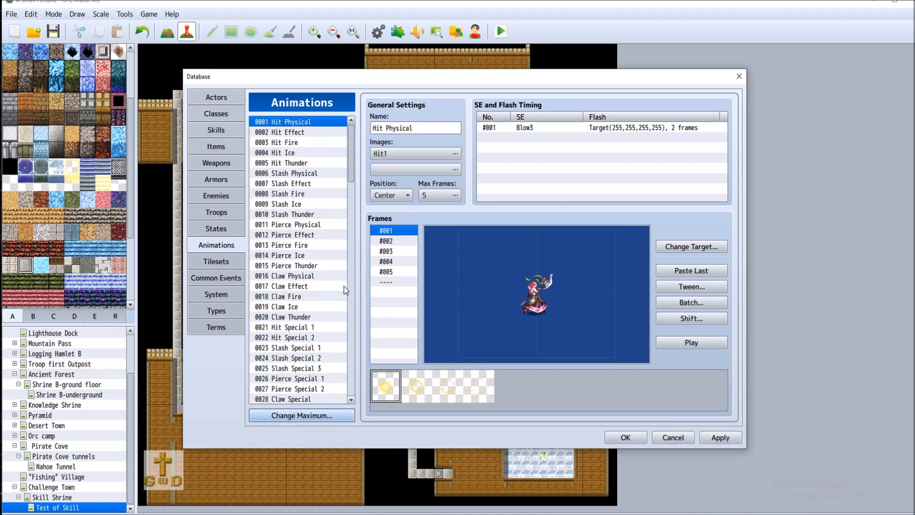
Name the empty animation 0128 "Heart Throb"
drag(353, 176, 352, 390)
click(294, 393)
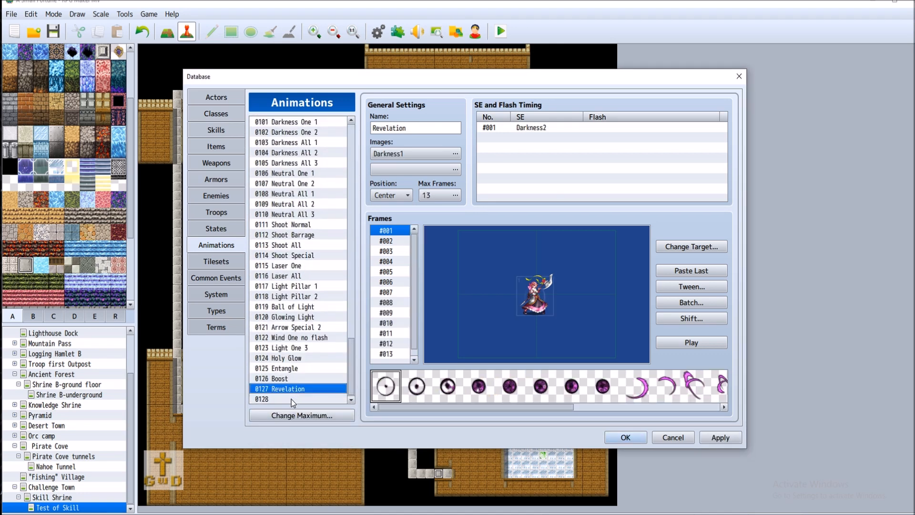
click(291, 399)
click(413, 130)
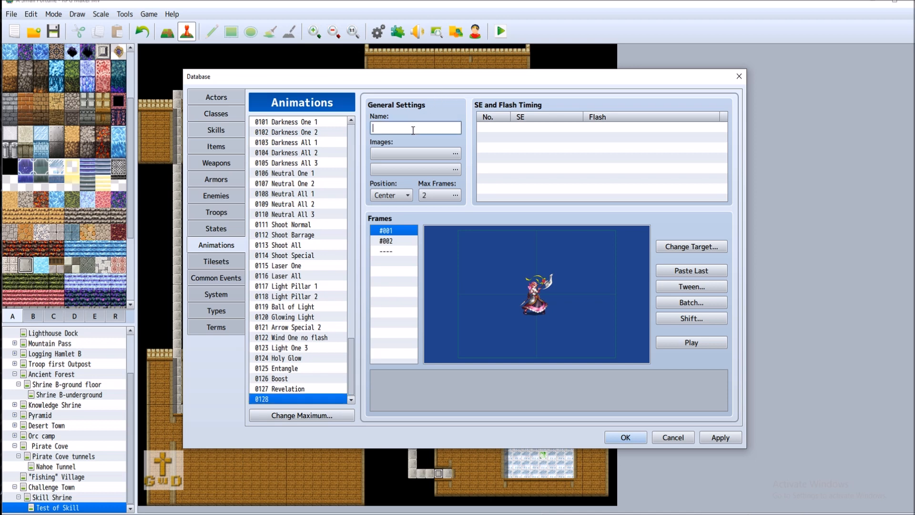
text(Heart Throb)
Open the image selection for the Heart Throb animation's first image
click(415, 155)
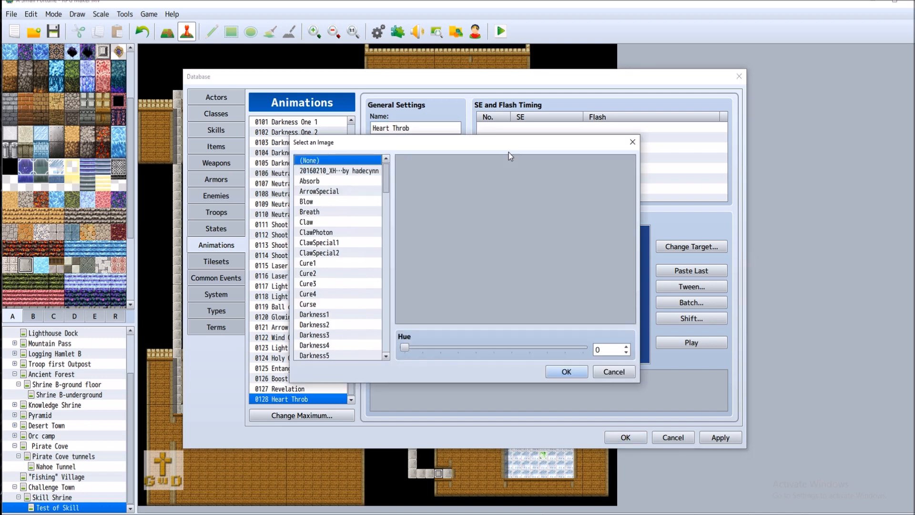
Assign the 20160210_XHeartHeal sheet as the first image of the Heart Throb animation, with its hue set to 56
click(372, 172)
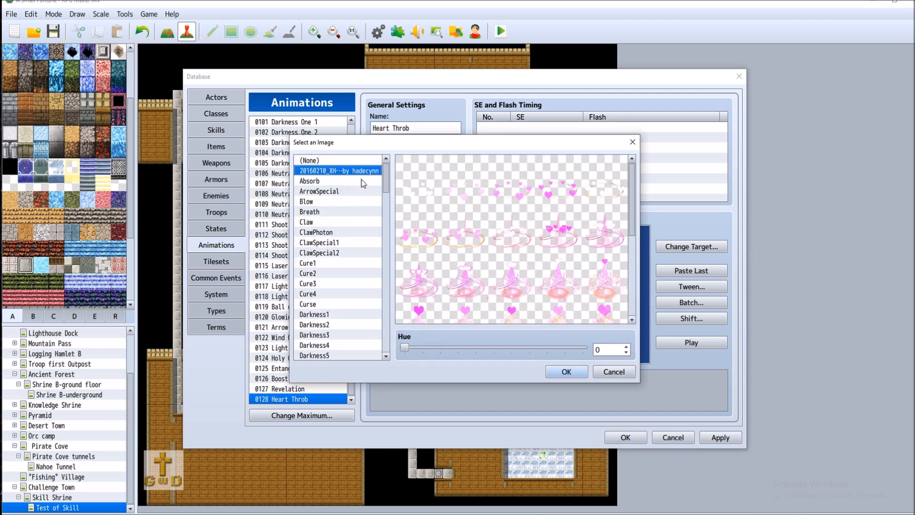
click(363, 180)
click(362, 171)
scroll(548, 210, down, 3)
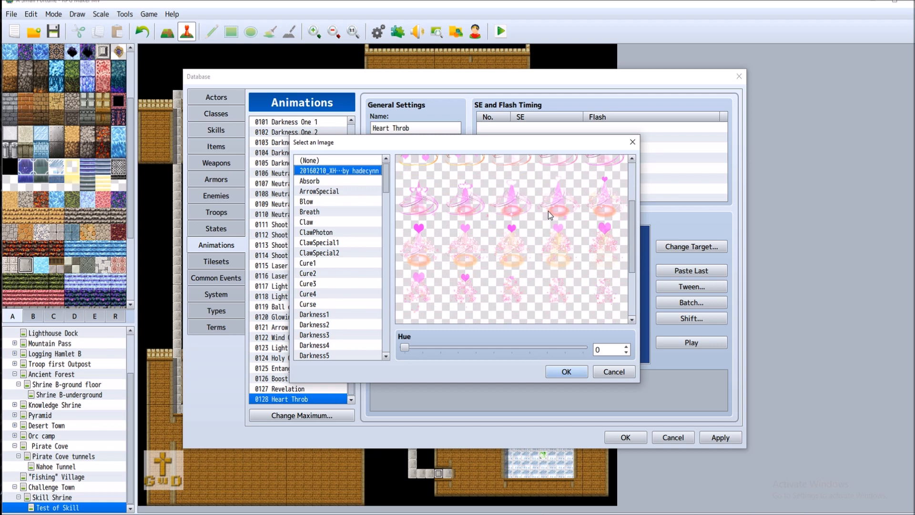
scroll(548, 210, up, 3)
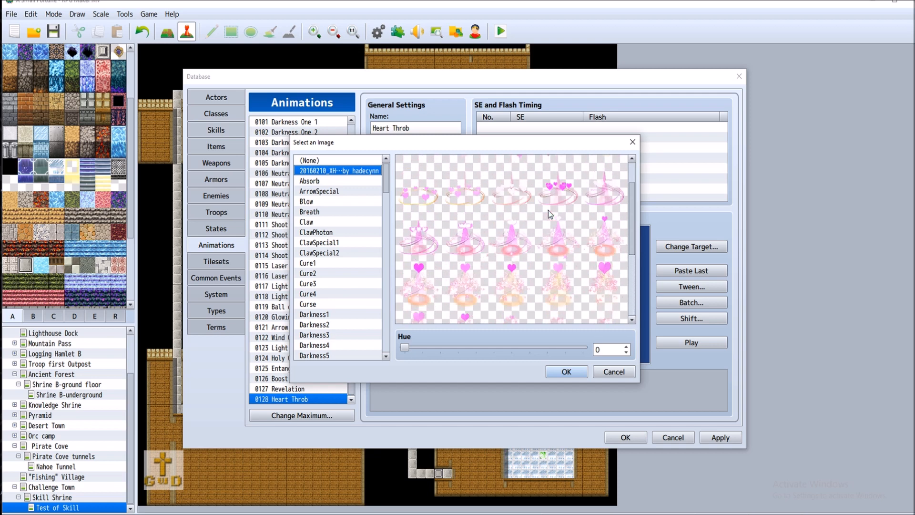
scroll(547, 210, up, 1)
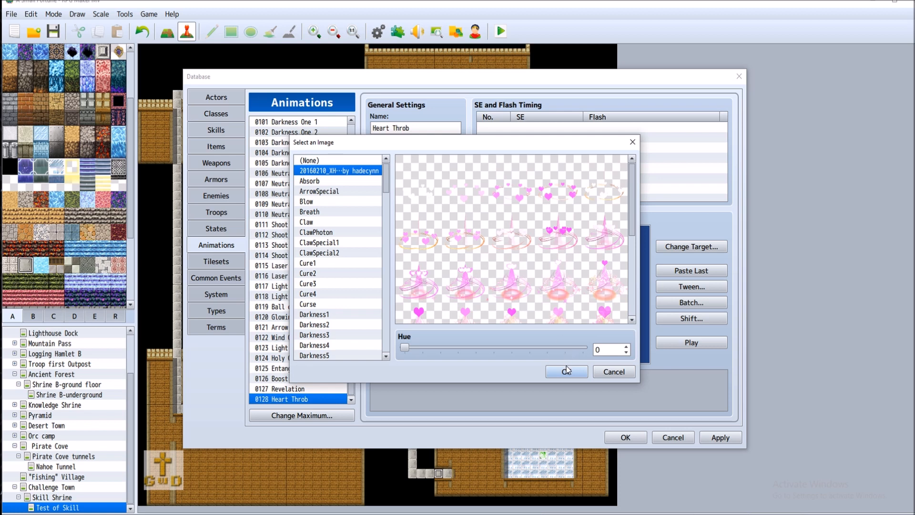
drag(405, 351, 431, 341)
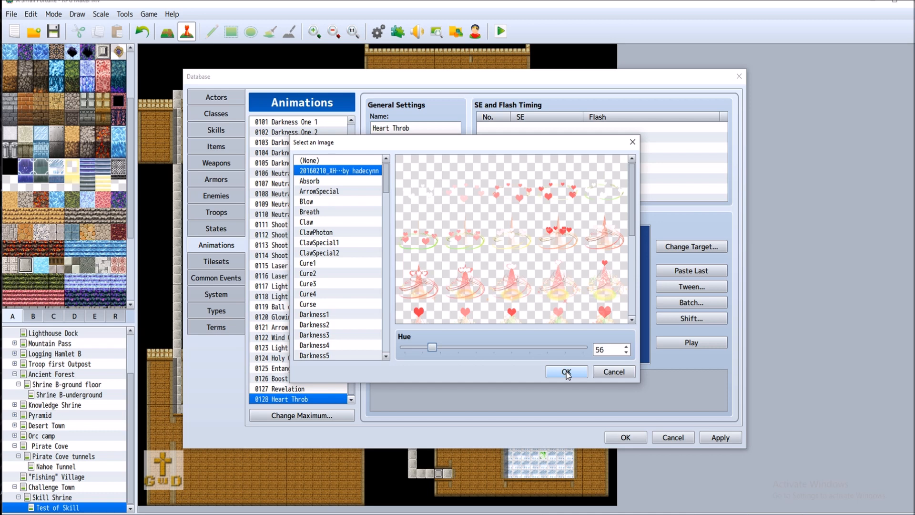
click(561, 369)
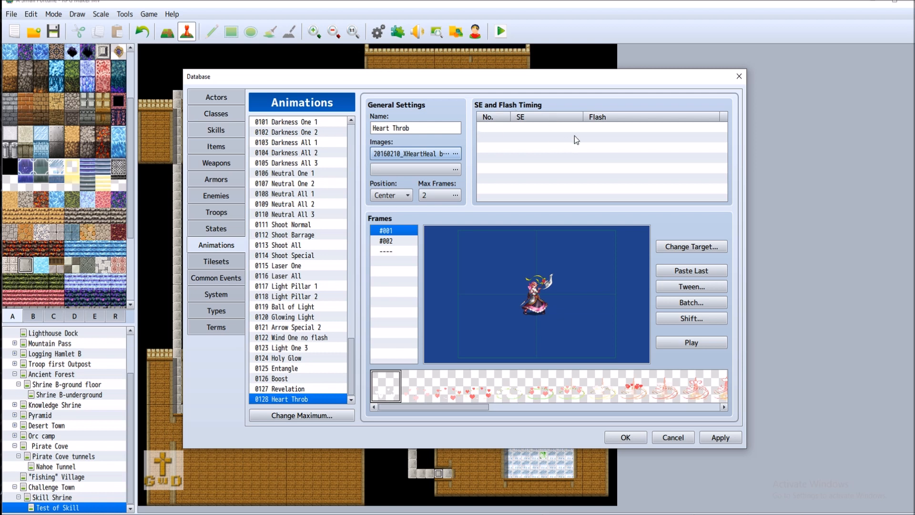
Play the animation and check frame #002 with the second pattern of the image sheet
click(690, 344)
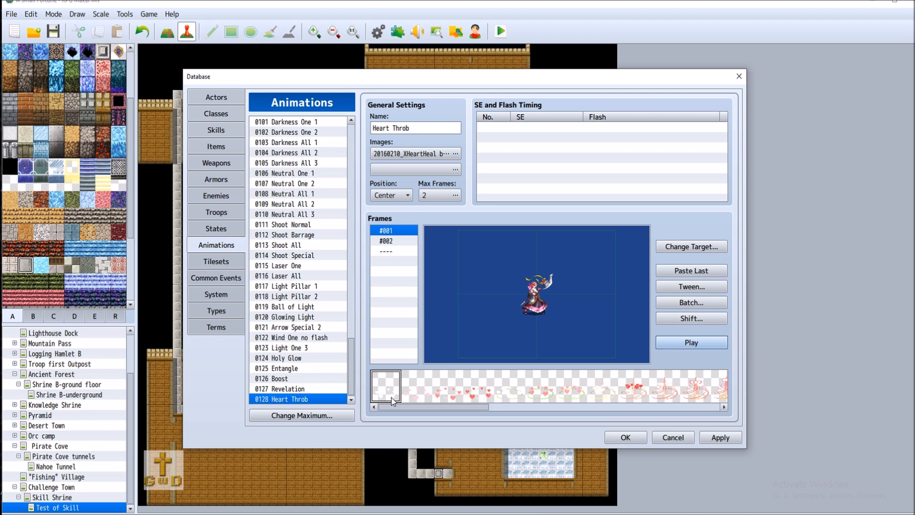
drag(403, 408, 337, 413)
click(401, 241)
click(417, 387)
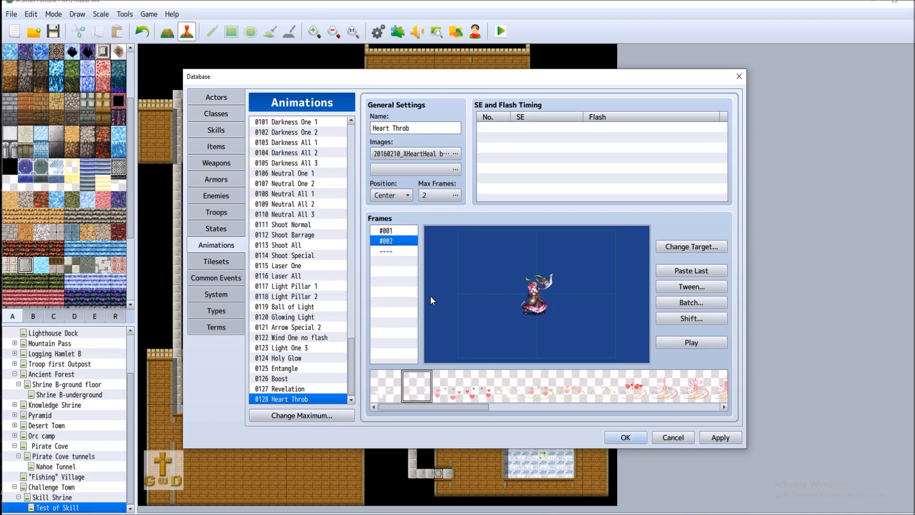
Add a cell with the first sheet pattern to frame #001, positioned over the character's head and upper body
click(401, 230)
click(382, 390)
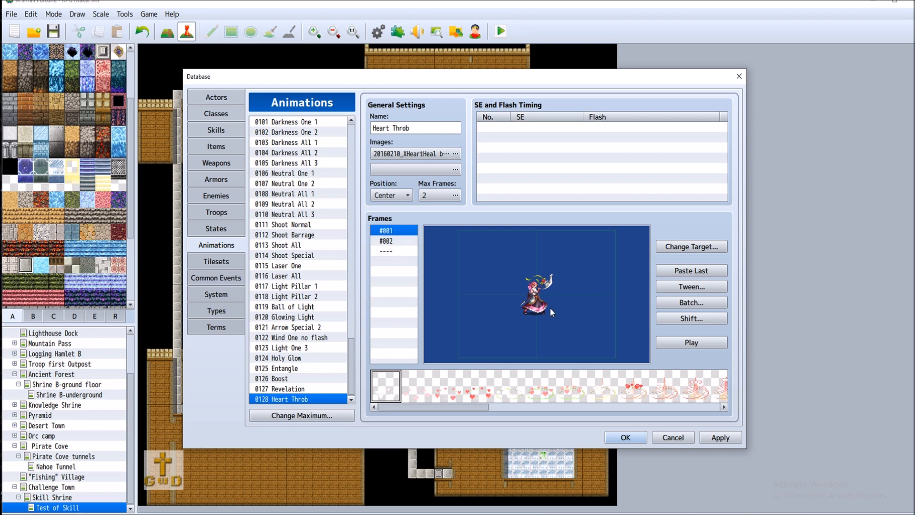
right_click(536, 294)
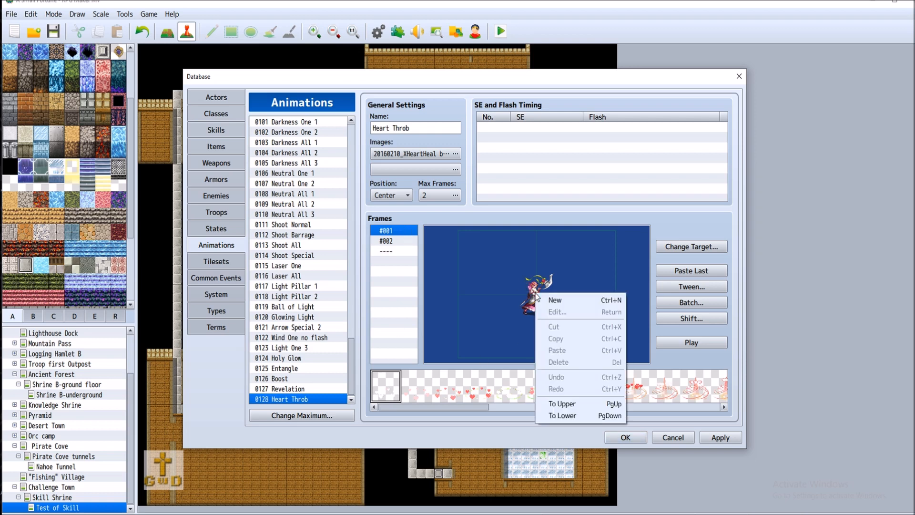
click(493, 295)
right_click(540, 292)
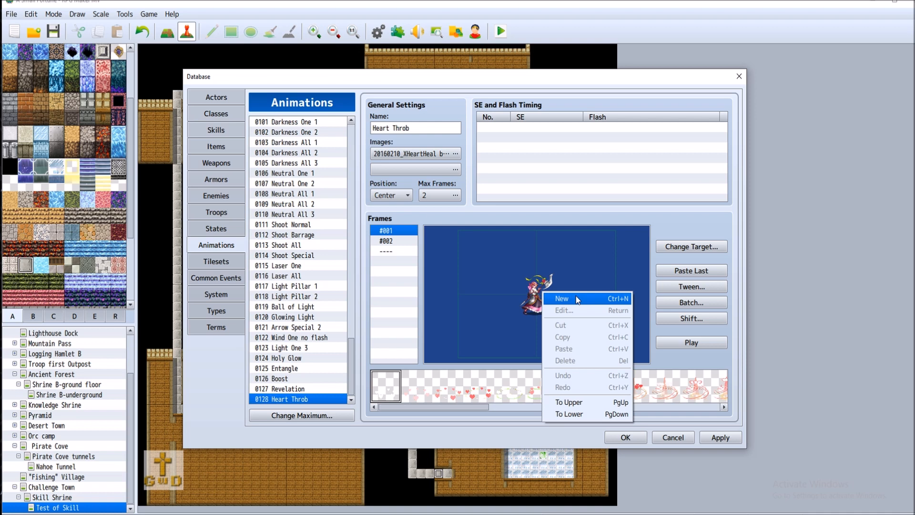
click(576, 295)
drag(547, 287, 537, 268)
right_click(537, 268)
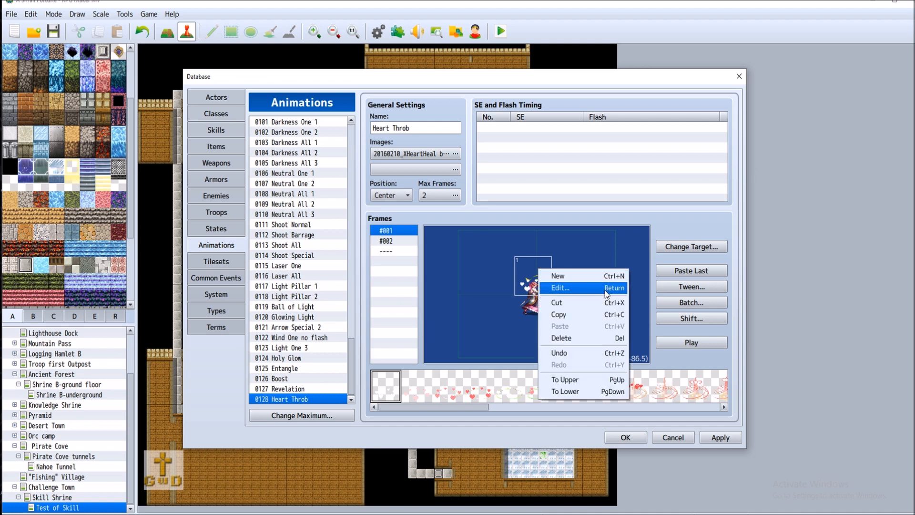
Add a cell with the second sheet pattern to frame #002, aligned with the previous frame's cell
click(404, 242)
click(404, 242)
click(416, 389)
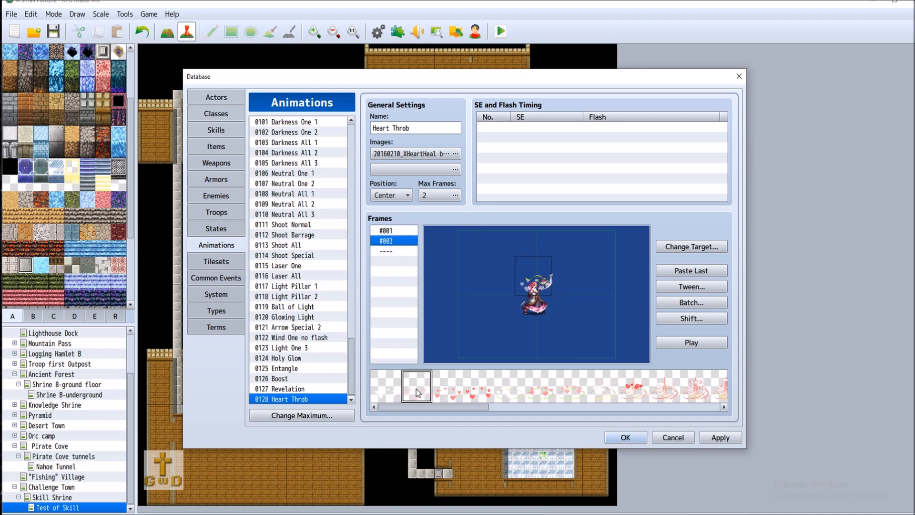
right_click(535, 272)
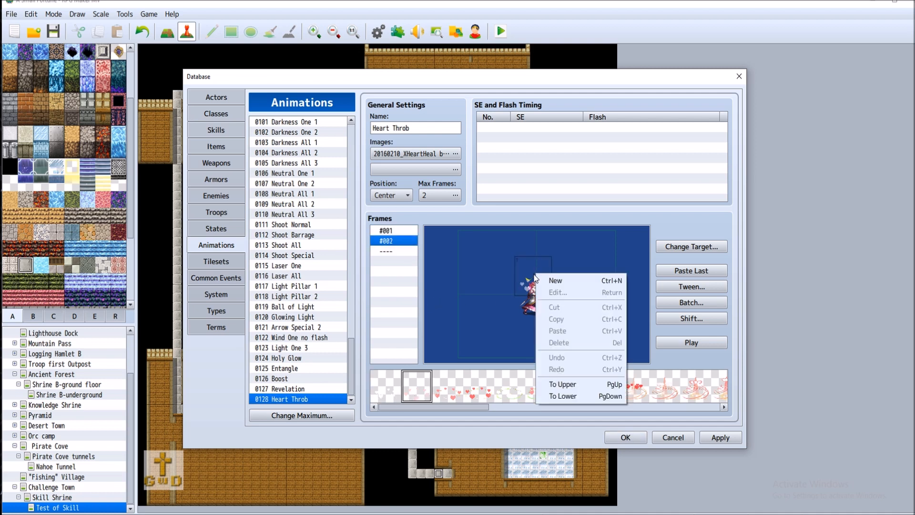
click(563, 286)
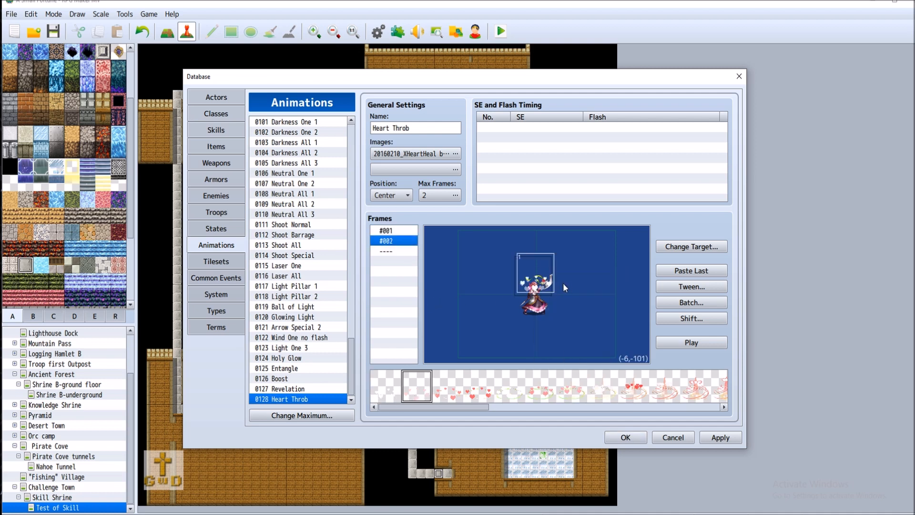
right_click(541, 268)
Append frame #003 and place the third sheet pattern in it at about (-13.5, -86.5)
click(402, 251)
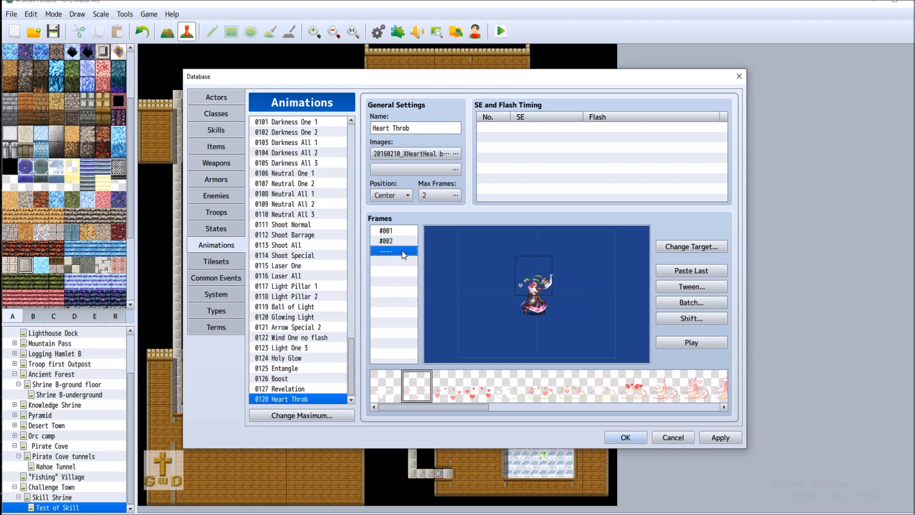
right_click(403, 254)
click(419, 258)
click(447, 386)
right_click(534, 273)
click(548, 281)
key(Down)
key(Down)
key(Down)
key(Down)
drag(537, 276, 539, 278)
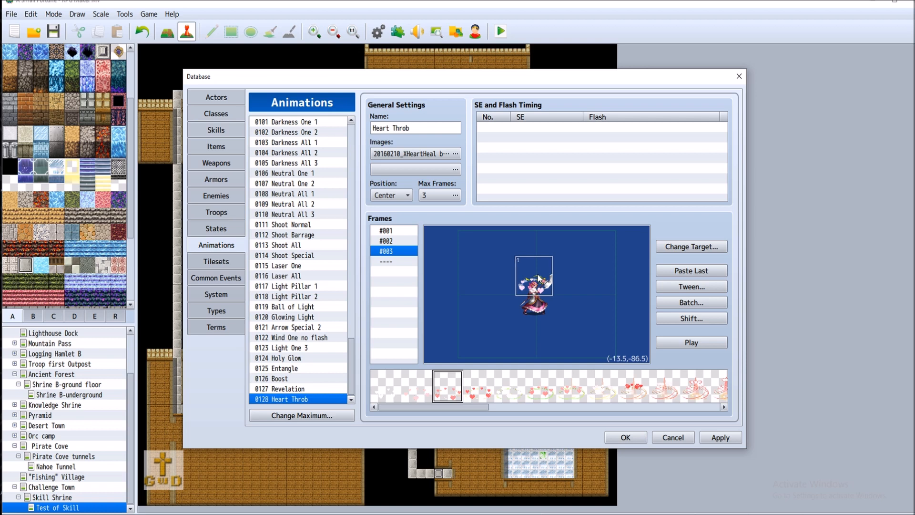
right_click(537, 274)
Append frame #004 and place the fourth sheet pattern in it over the previous frame's cell outline
right_click(398, 261)
click(416, 265)
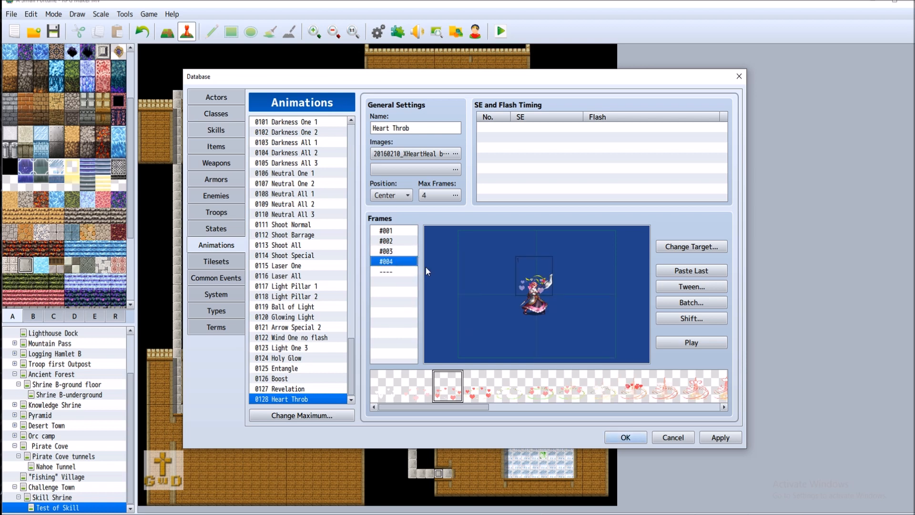
click(466, 384)
right_click(534, 270)
click(561, 279)
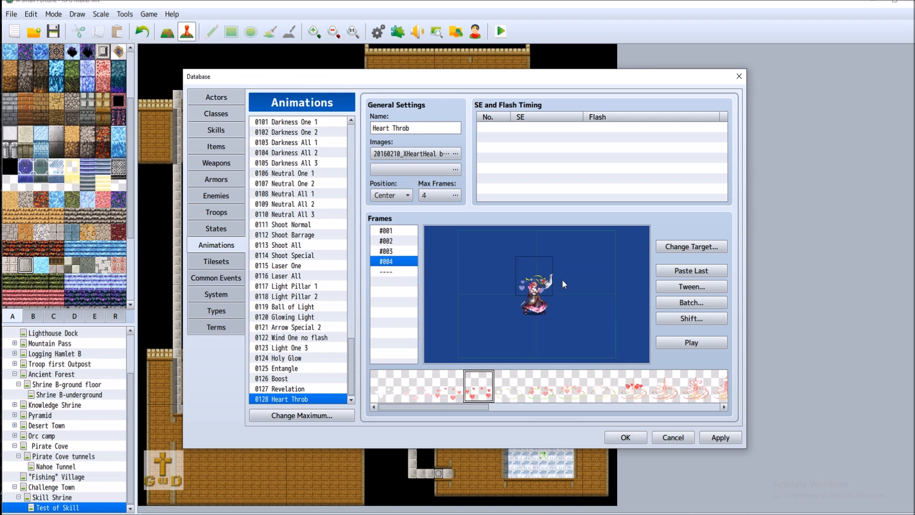
right_click(537, 275)
Append frame #005 and place the fifth sheet pattern in it at about (-11, -86)
click(386, 271)
right_click(403, 270)
click(423, 274)
click(509, 385)
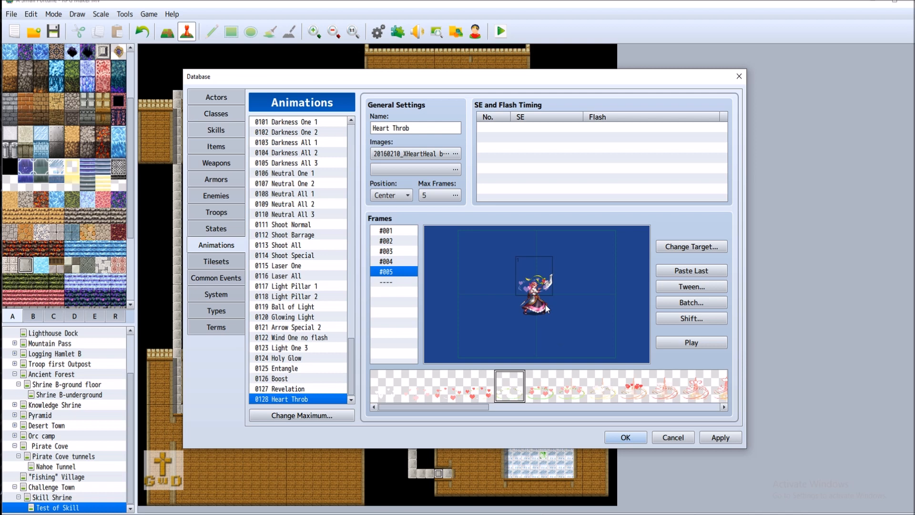
right_click(534, 274)
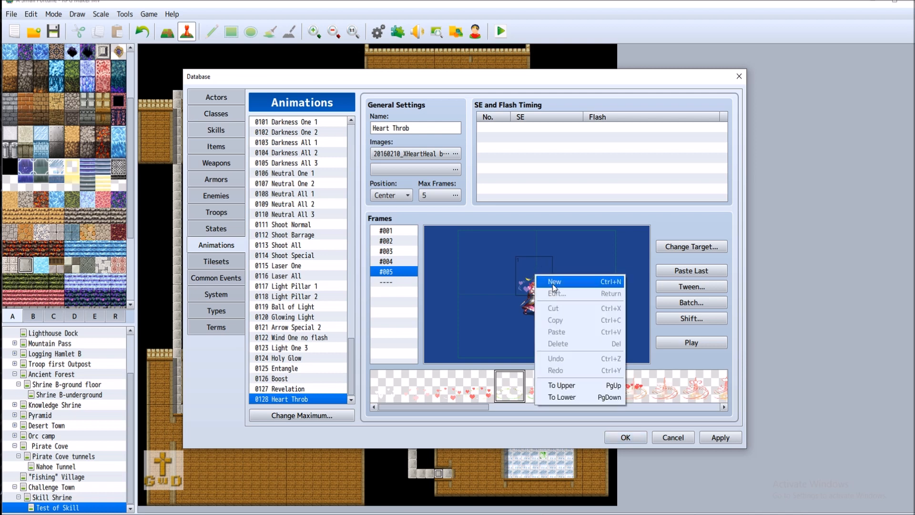
click(553, 282)
drag(537, 268, 536, 268)
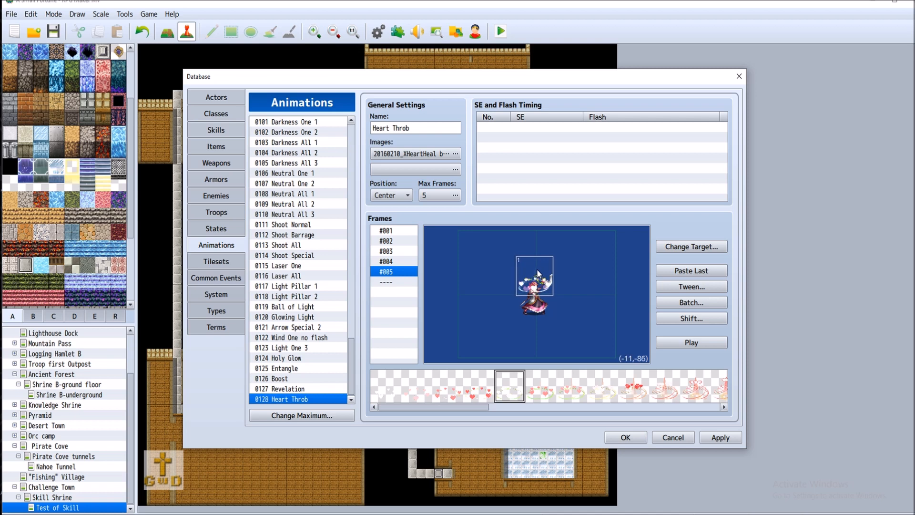
right_click(536, 269)
click(419, 304)
Append frame #006 and place the sixth sheet pattern in it at about (-8.5, -88.5)
right_click(389, 276)
click(426, 286)
click(540, 386)
right_click(534, 265)
click(548, 273)
drag(541, 263, 542, 272)
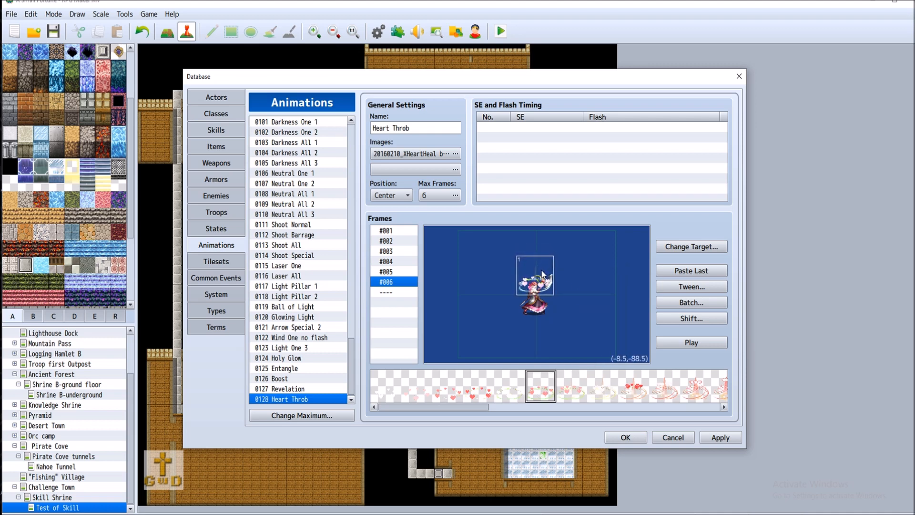
right_click(540, 271)
Append frame #007 and place the seventh sheet pattern in it over the previous cell outline, at a vertical offset of about -91
click(400, 295)
right_click(398, 291)
click(426, 299)
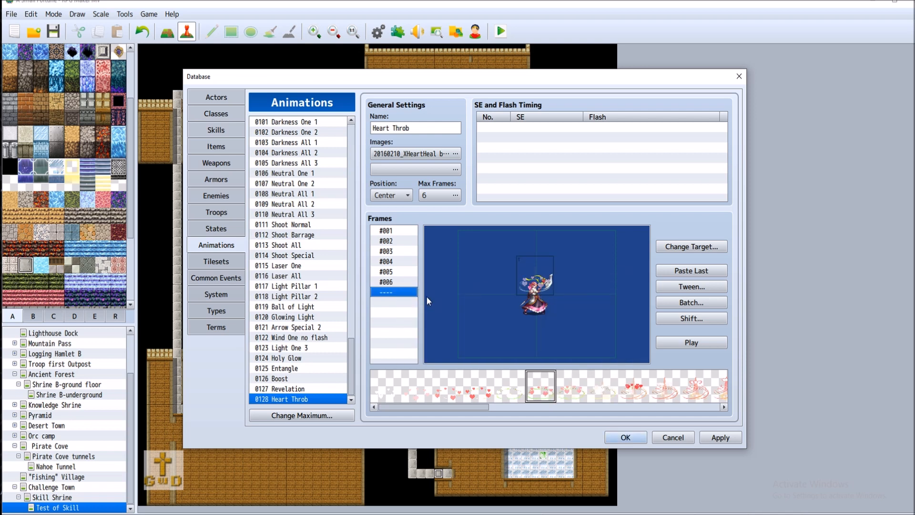
click(570, 394)
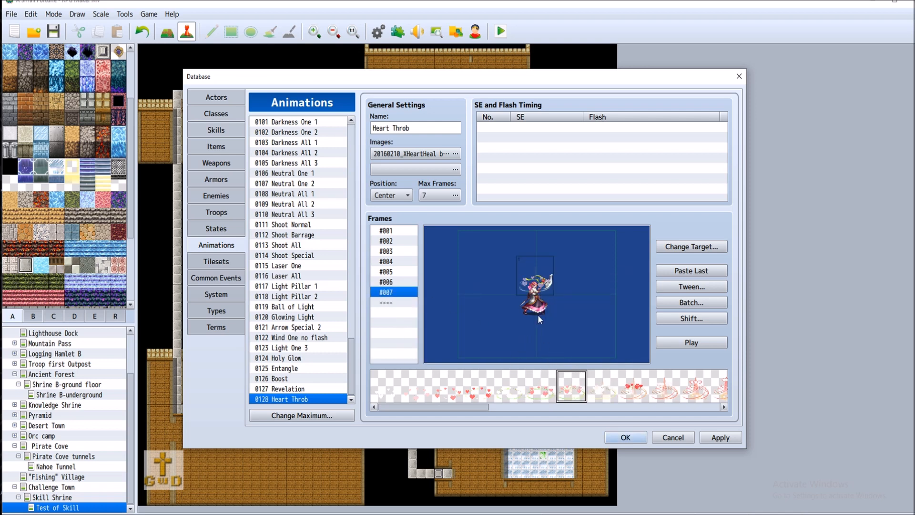
right_click(536, 274)
click(556, 281)
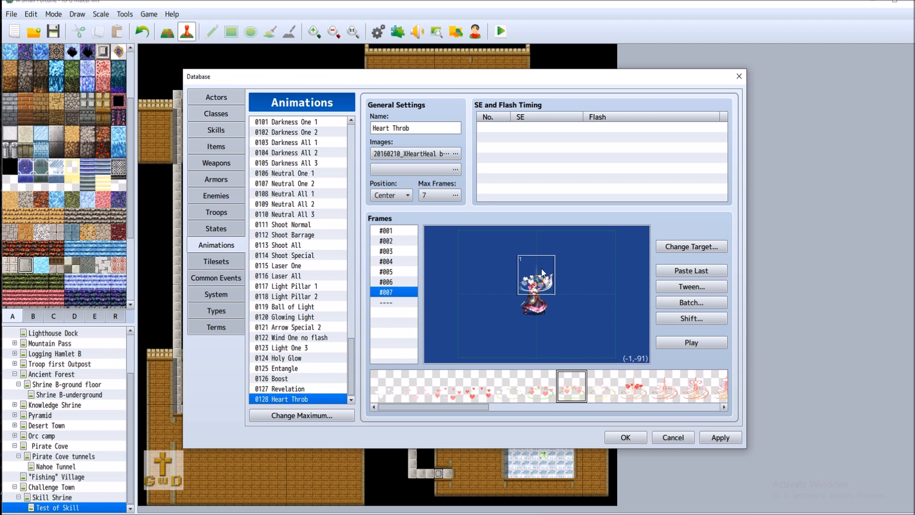
right_click(542, 270)
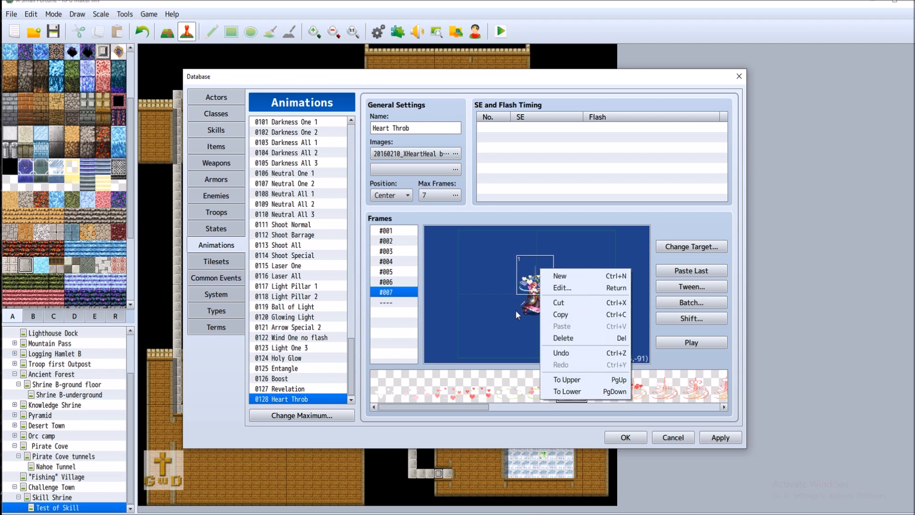
Append frame #008 and place the eighth sheet pattern in it at about (-9, -93.5)
click(387, 304)
right_click(388, 298)
click(443, 306)
click(606, 385)
right_click(534, 273)
click(554, 280)
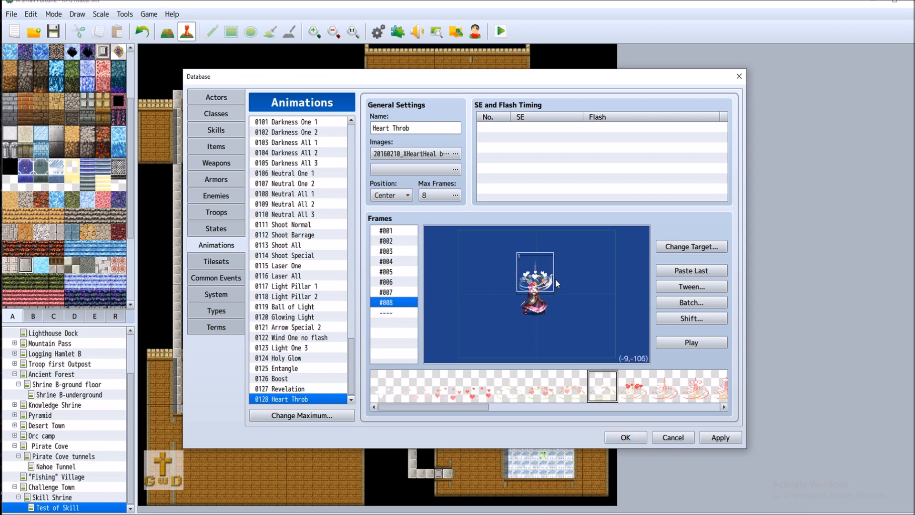
drag(541, 267, 541, 268)
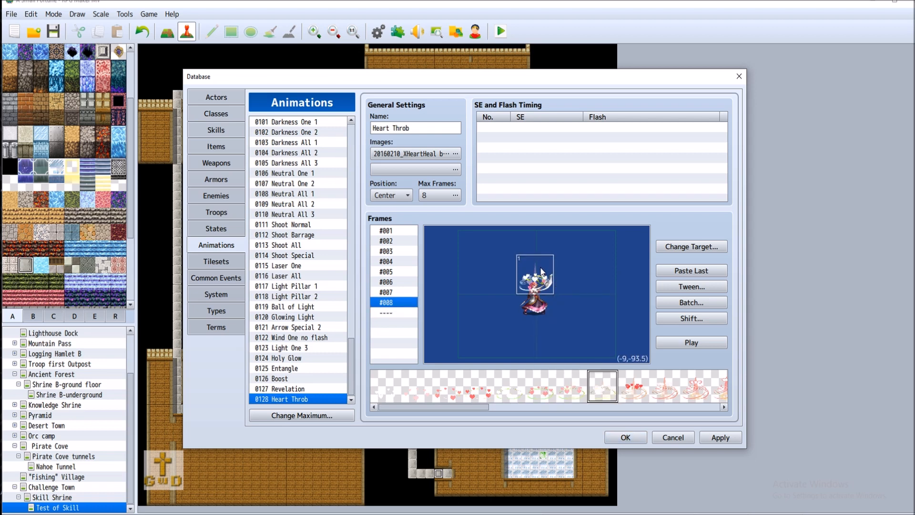
right_click(542, 271)
Append frame #009 and place the ninth sheet pattern in it over the previous cell outline, at a vertical offset of about -94
click(401, 313)
right_click(400, 313)
click(425, 316)
right_click(535, 275)
click(552, 280)
drag(539, 273, 540, 273)
right_click(546, 268)
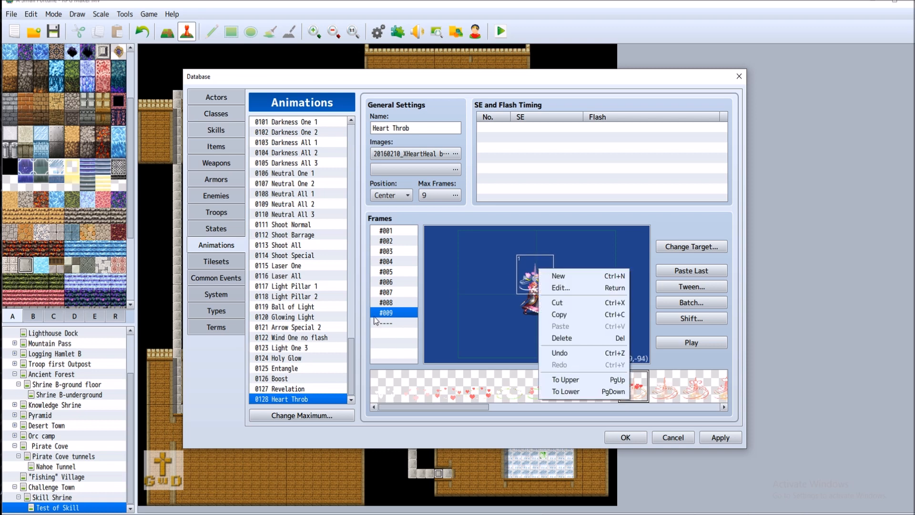
Append frame #010 and place the tenth sheet pattern in it at about (-6, -98.5)
click(384, 323)
right_click(384, 323)
click(405, 332)
click(664, 386)
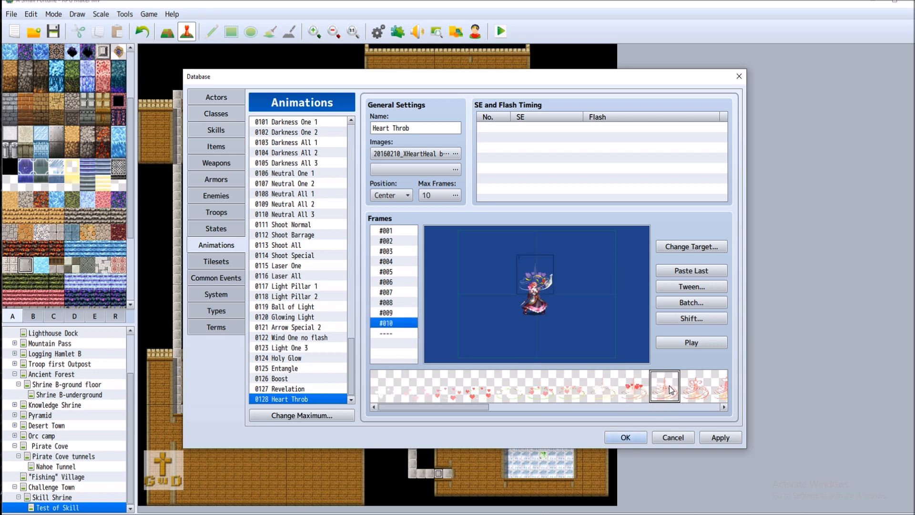
right_click(535, 275)
click(557, 283)
drag(541, 273, 541, 273)
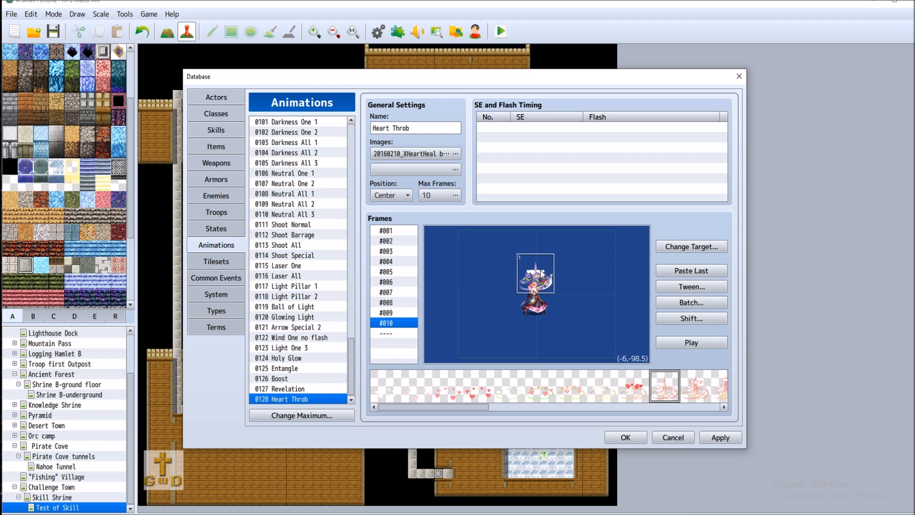
right_click(542, 271)
Append frame #011 and place the eleventh sheet pattern in it at about (-8.5, -96)
click(407, 333)
right_click(407, 329)
click(380, 334)
right_click(397, 330)
click(422, 336)
click(685, 387)
right_click(535, 276)
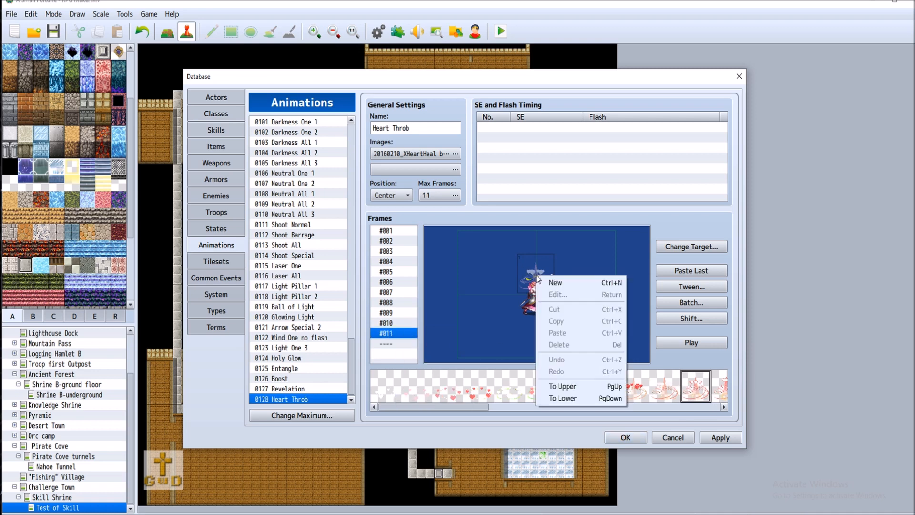
click(560, 284)
drag(539, 267, 539, 266)
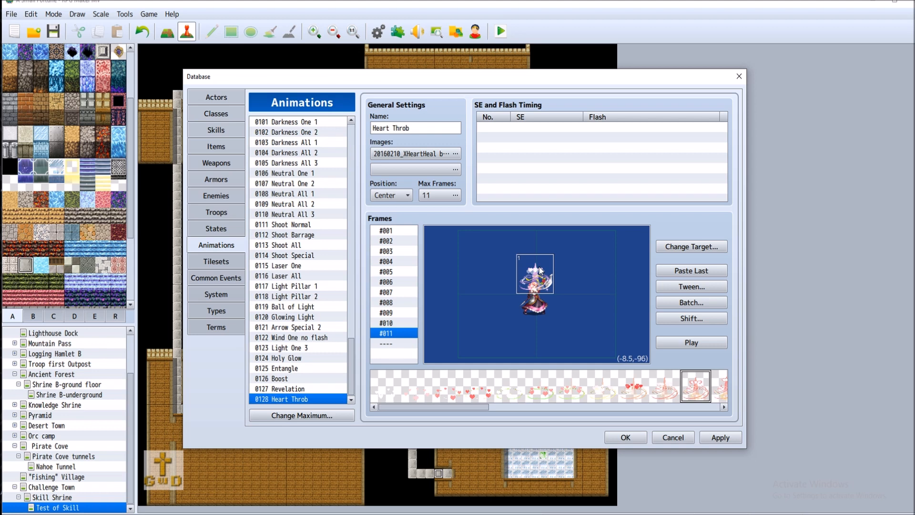
right_click(540, 270)
Append frame #012 and place the twelfth sheet pattern in it at about (-7.5, -96.5)
click(399, 347)
right_click(398, 340)
click(428, 345)
click(723, 388)
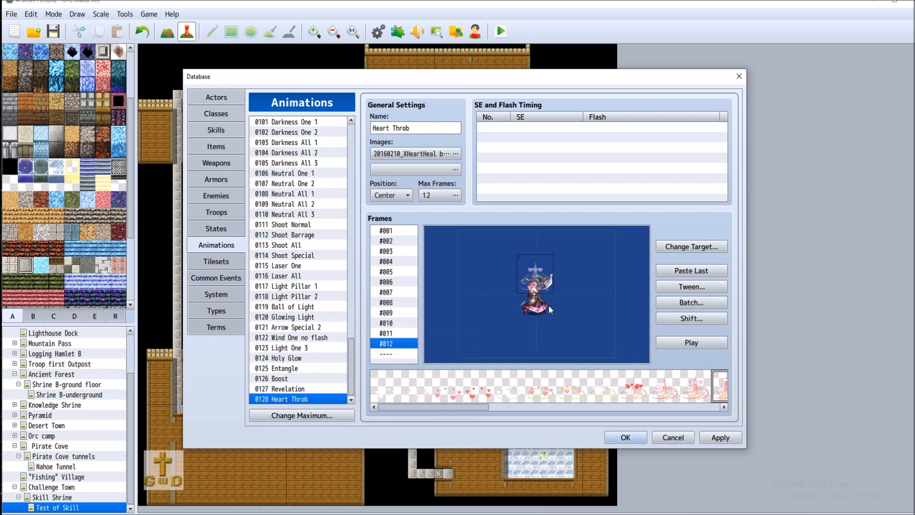
right_click(538, 274)
click(546, 281)
drag(540, 270, 535, 266)
right_click(535, 265)
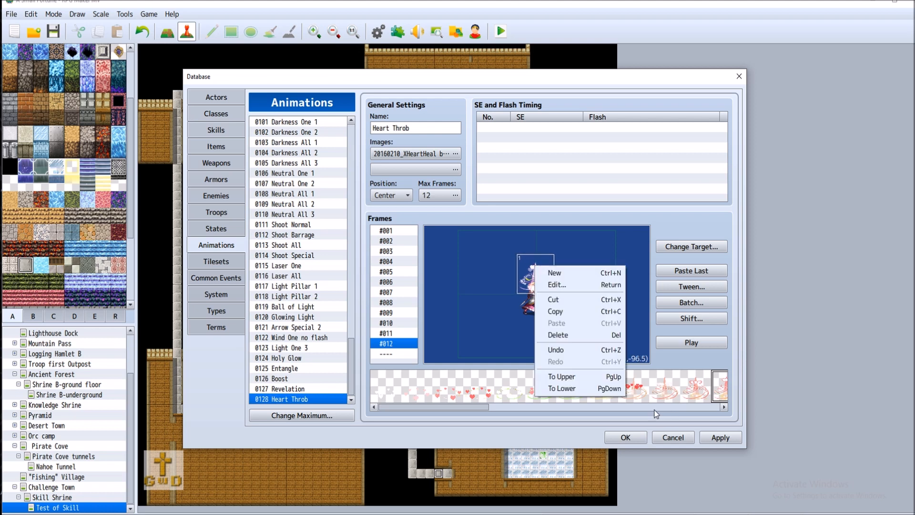
Append frame #013 and place the thirteenth sheet pattern over the previous cell outline, at a vertical offset of about -96.5
click(488, 404)
drag(476, 405, 584, 407)
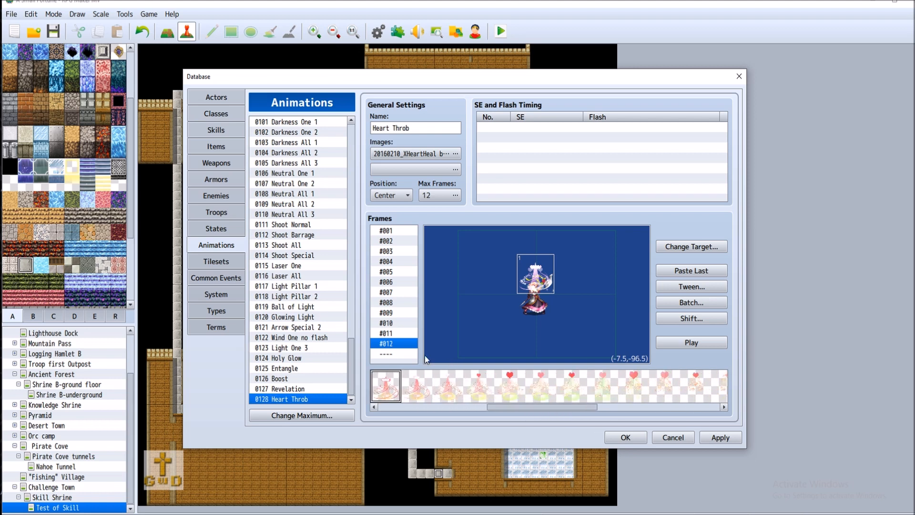
click(413, 353)
right_click(414, 353)
click(434, 354)
click(429, 389)
right_click(539, 276)
click(571, 282)
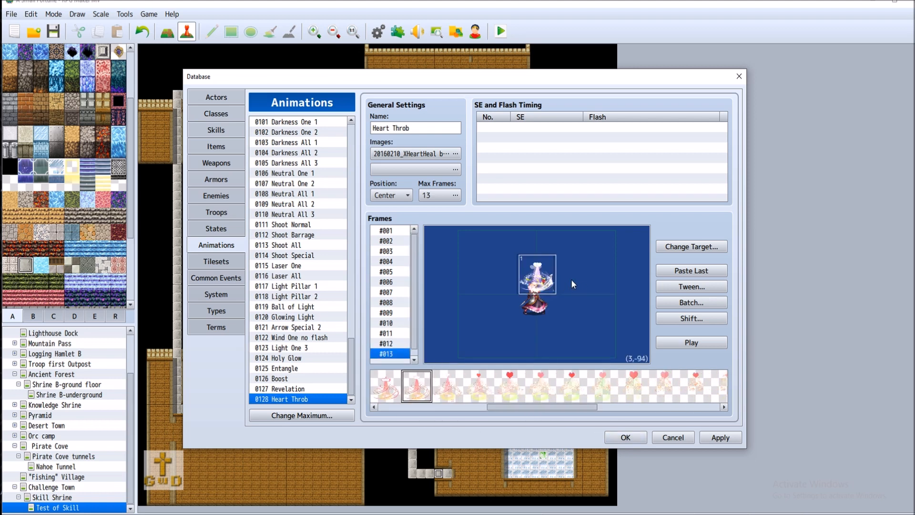
drag(537, 266, 535, 268)
right_click(536, 268)
Append frame #014 and place the fourteenth sheet pattern over the previous cell outline, at a vertical offset of about -99
scroll(396, 355, down, 1)
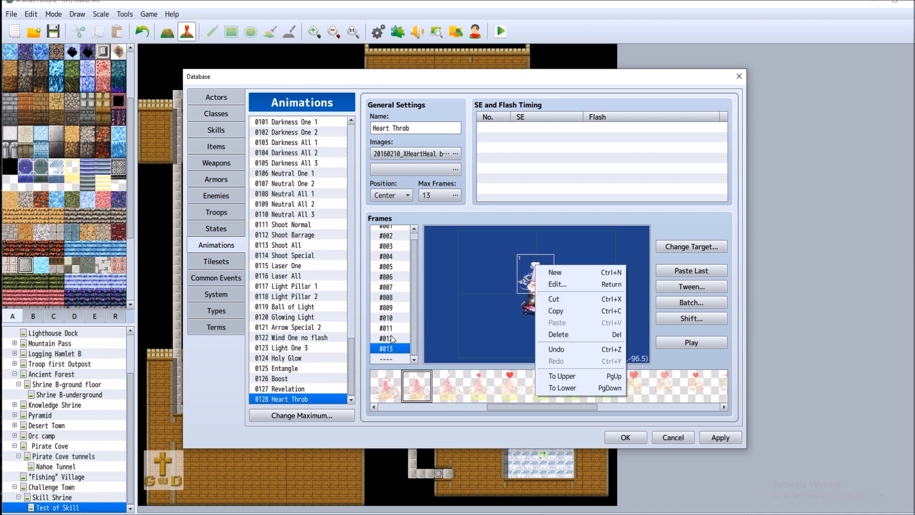
click(397, 362)
right_click(396, 362)
click(416, 370)
click(448, 386)
right_click(533, 270)
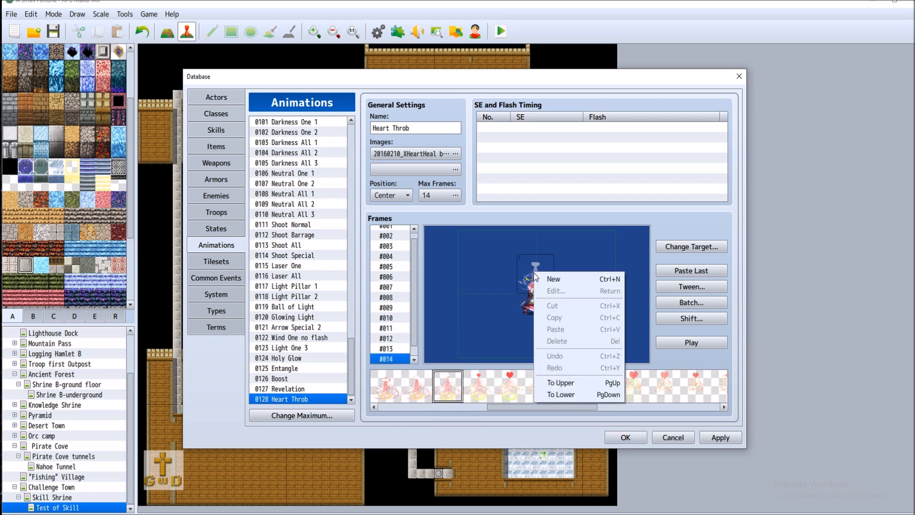
click(542, 275)
drag(541, 275, 544, 276)
right_click(545, 278)
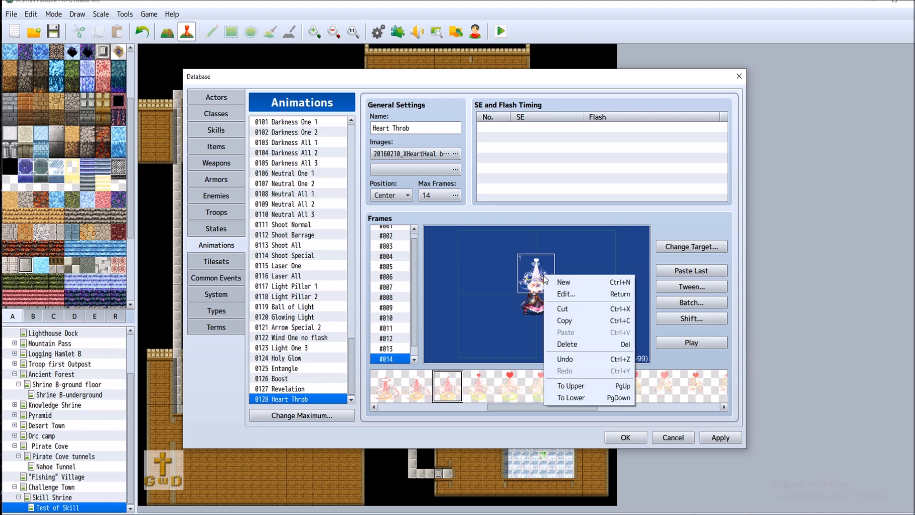
Select frame #001 and preview the Heart Throb animation twice to check the cell alignment
drag(413, 248, 411, 234)
click(403, 231)
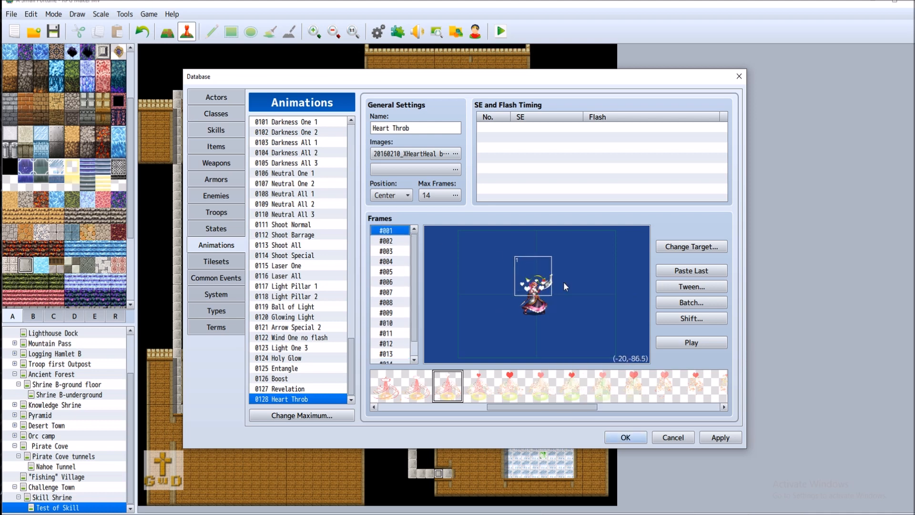
click(696, 345)
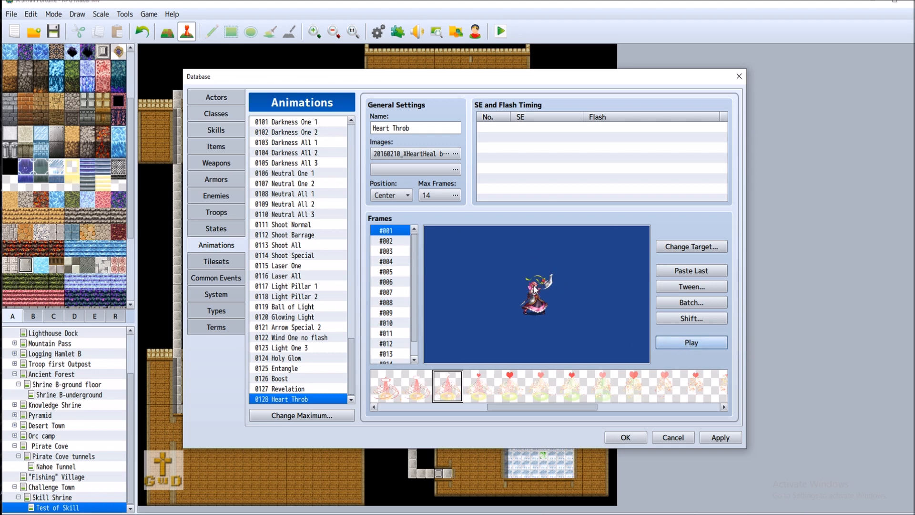
click(687, 345)
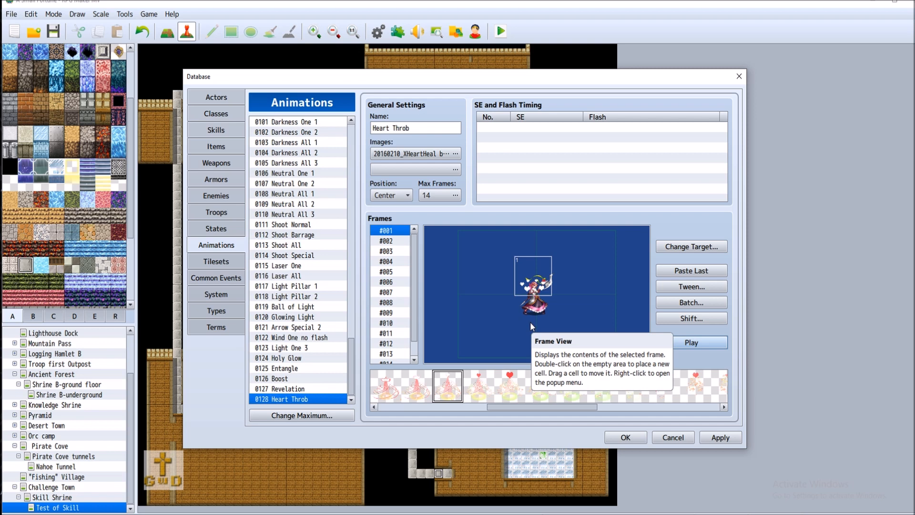
Append frame #015 and place the fifteenth sheet pattern in it at about (-6, -101)
scroll(393, 324, down, 1)
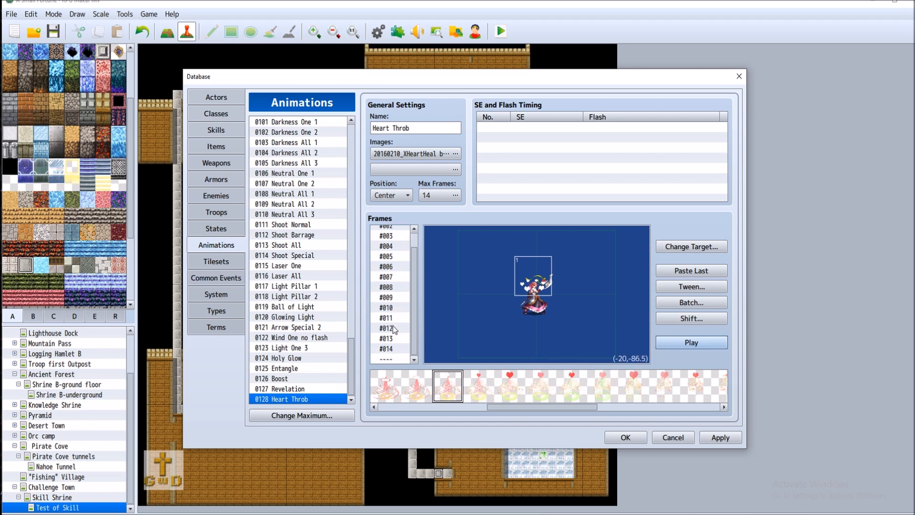
click(390, 357)
right_click(390, 358)
click(410, 365)
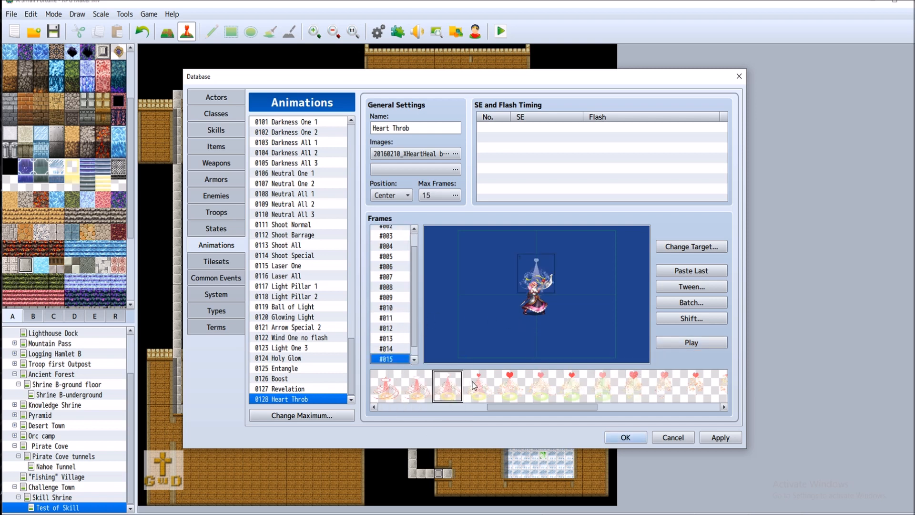
right_click(535, 272)
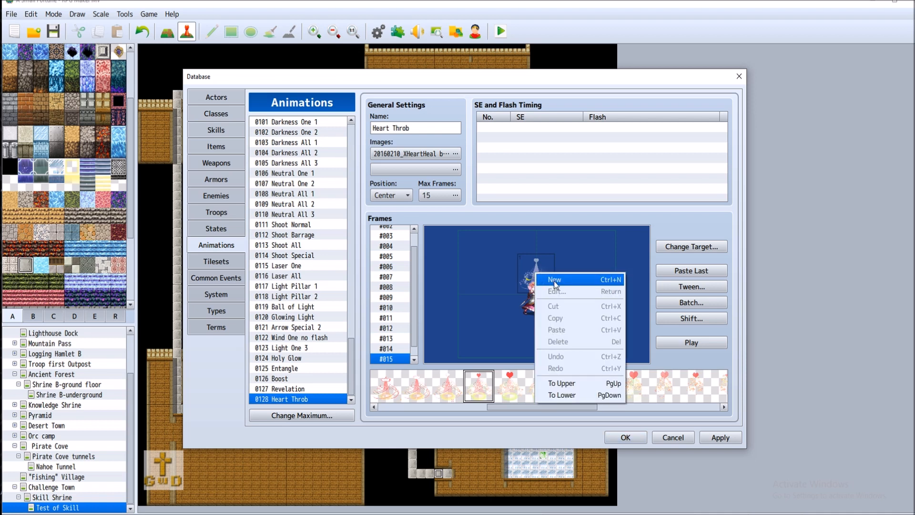
click(554, 280)
drag(541, 269, 543, 271)
right_click(543, 271)
Append frame #016 and place the sixteenth sheet pattern in it at about (-3.5, -101.5)
scroll(393, 339, down, 1)
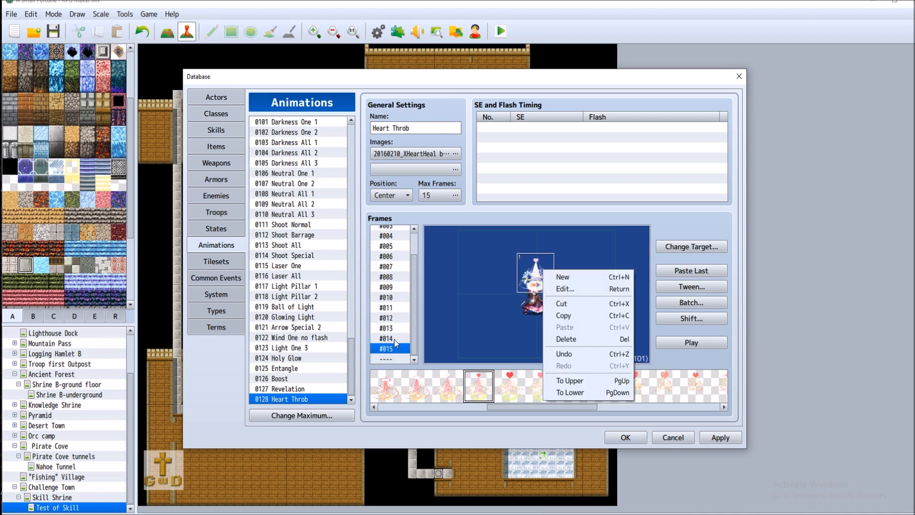
click(394, 359)
right_click(394, 359)
click(410, 364)
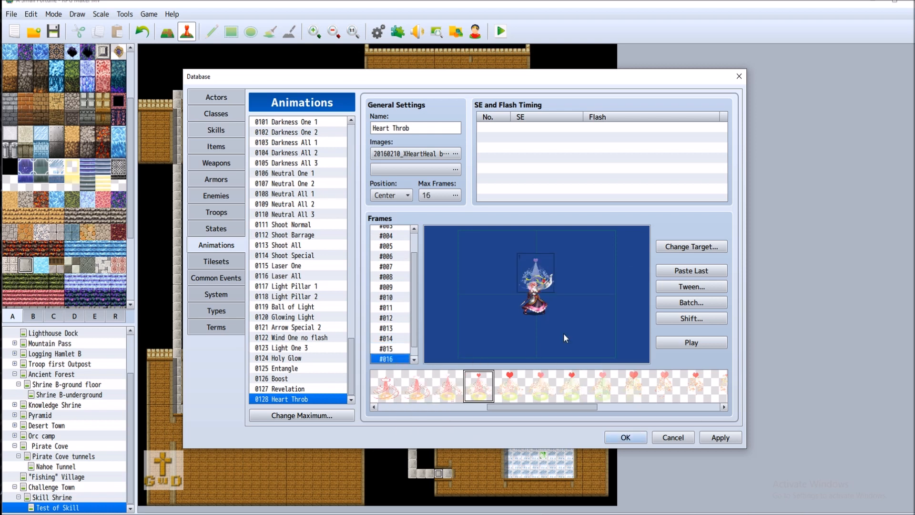
click(509, 381)
right_click(530, 265)
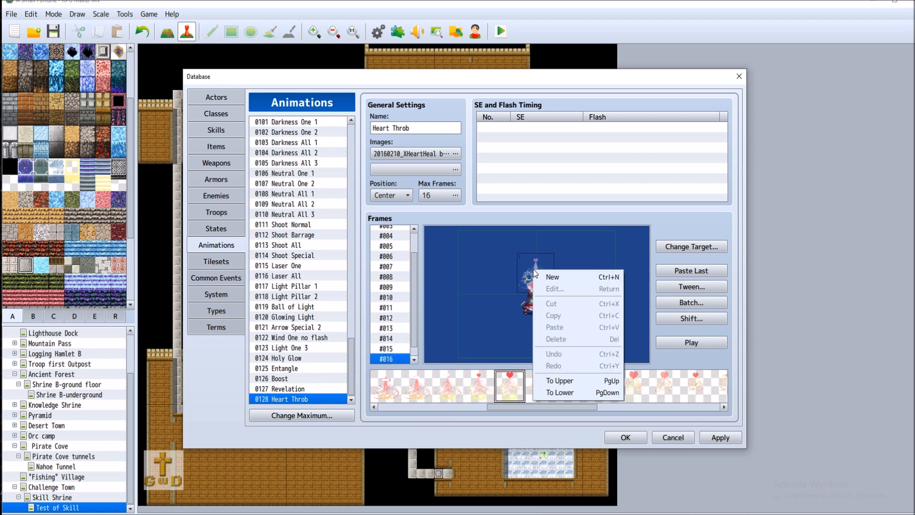
click(542, 271)
drag(544, 269, 547, 270)
right_click(547, 270)
Return to frame #001 and preview the animation including frame #016
click(420, 254)
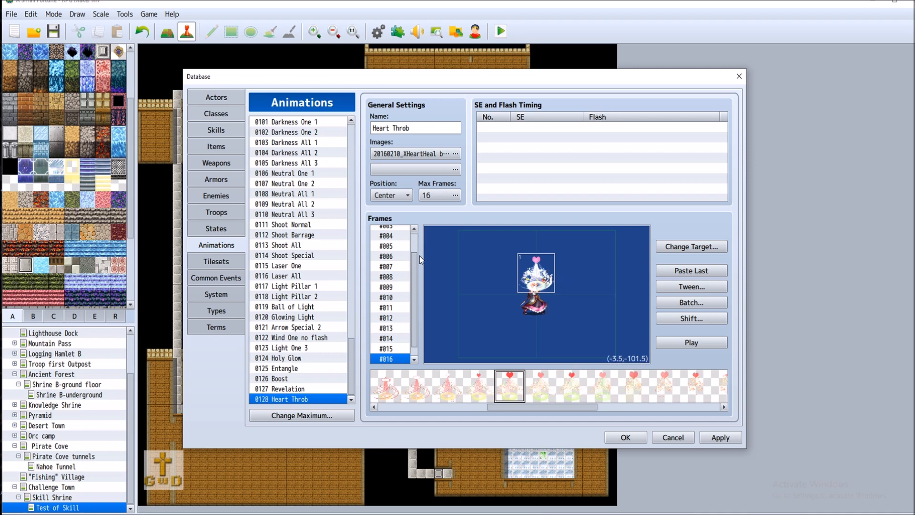
drag(415, 265, 414, 241)
click(391, 231)
click(713, 343)
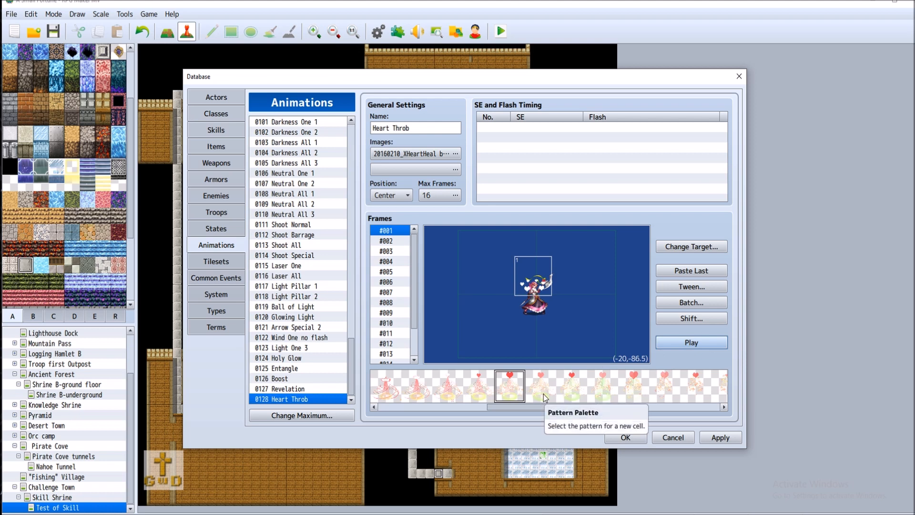
Select the empty slot after frame #016 and choose the seventeenth sheet pattern for the new cell
scroll(402, 360, down, 2)
click(402, 359)
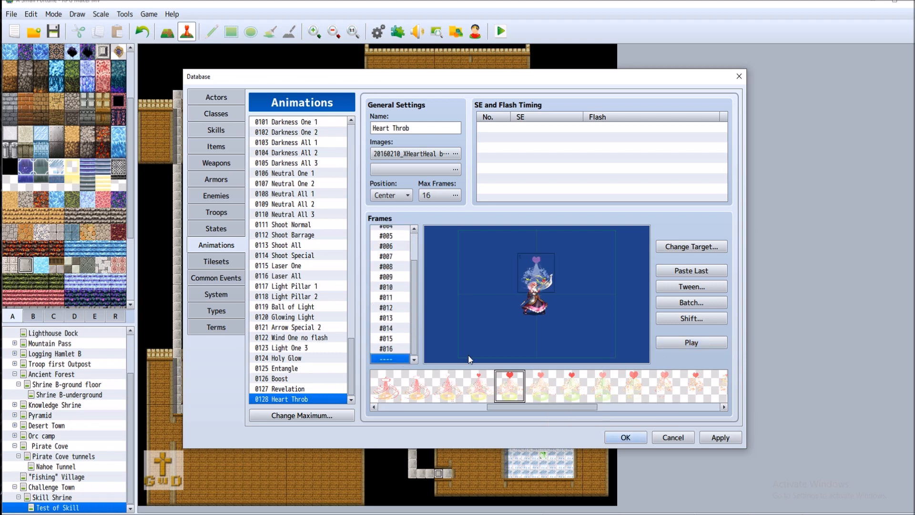
click(534, 380)
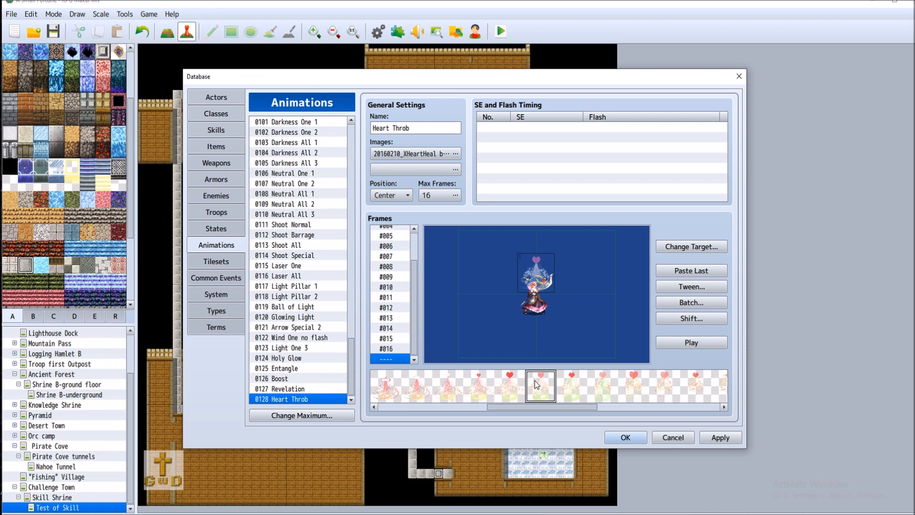
right_click(535, 269)
click(549, 278)
right_click(539, 276)
key(Escape)
Append frame #017 and place the seventeenth sheet pattern in it at about (-2.5, -99)
click(393, 349)
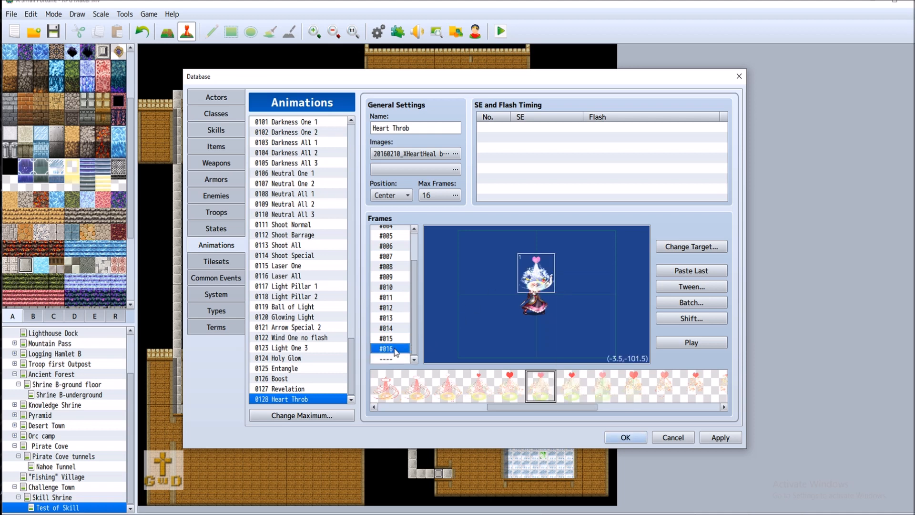
right_click(392, 357)
click(451, 363)
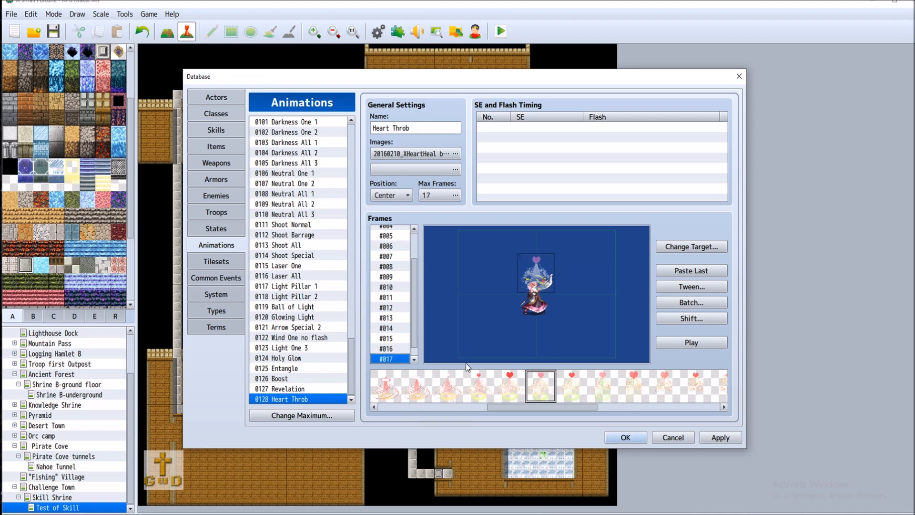
right_click(542, 278)
click(554, 286)
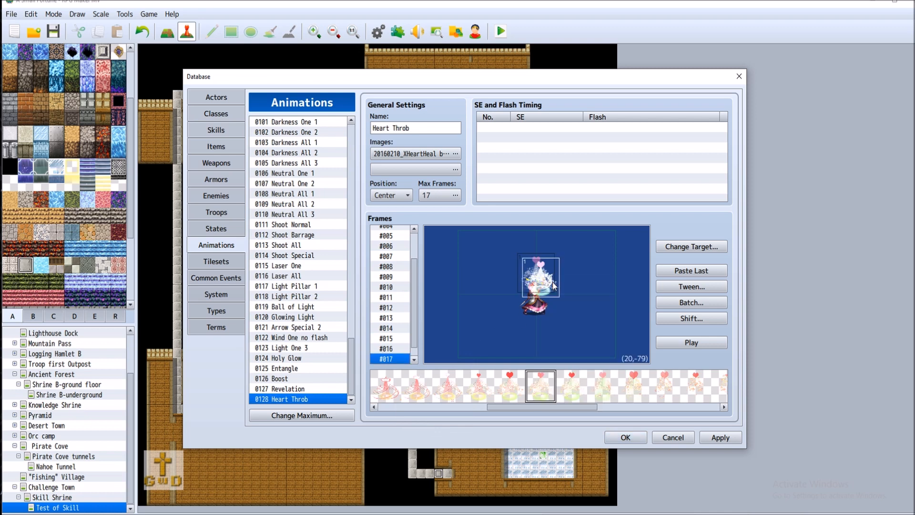
drag(542, 276, 539, 272)
right_click(539, 271)
Preview the animation and review the heart cells in frames #015 to #017
click(405, 339)
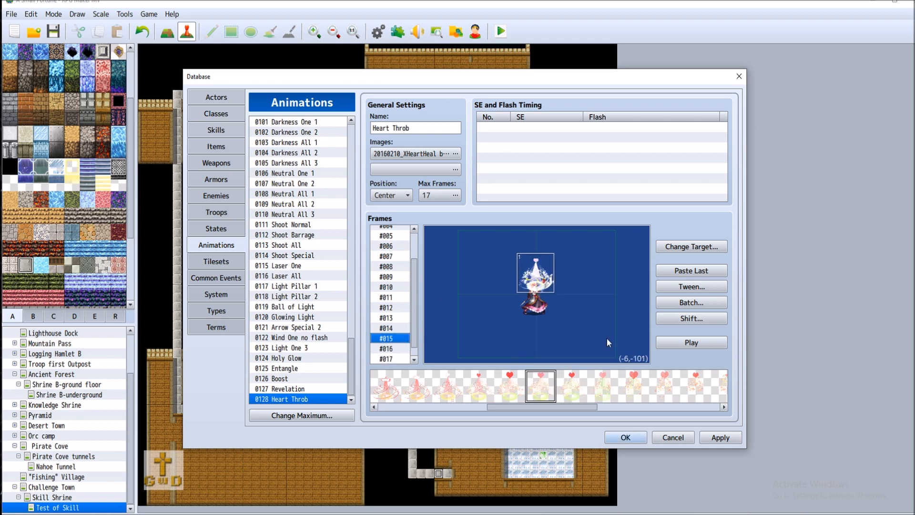
click(710, 343)
click(395, 348)
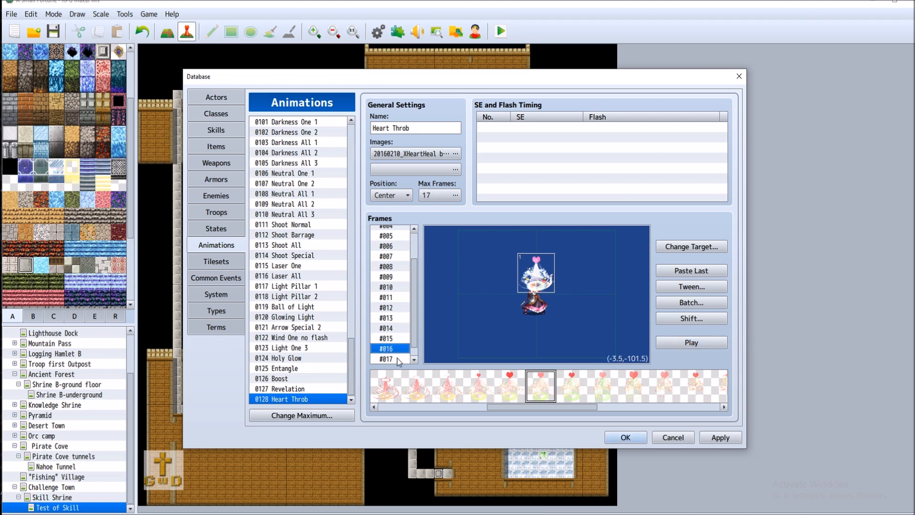
click(398, 359)
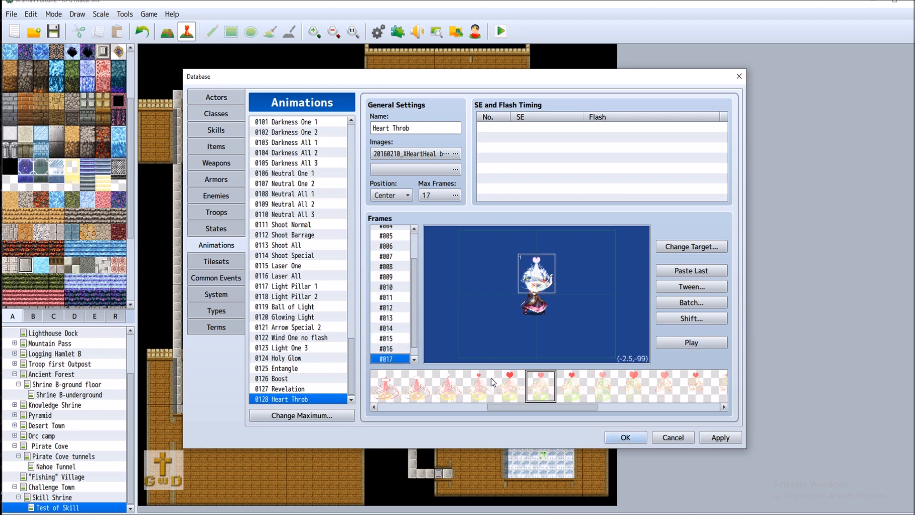
Append frame #018 and place the eighteenth sheet pattern in it at about (-1.5, -101.5)
click(576, 384)
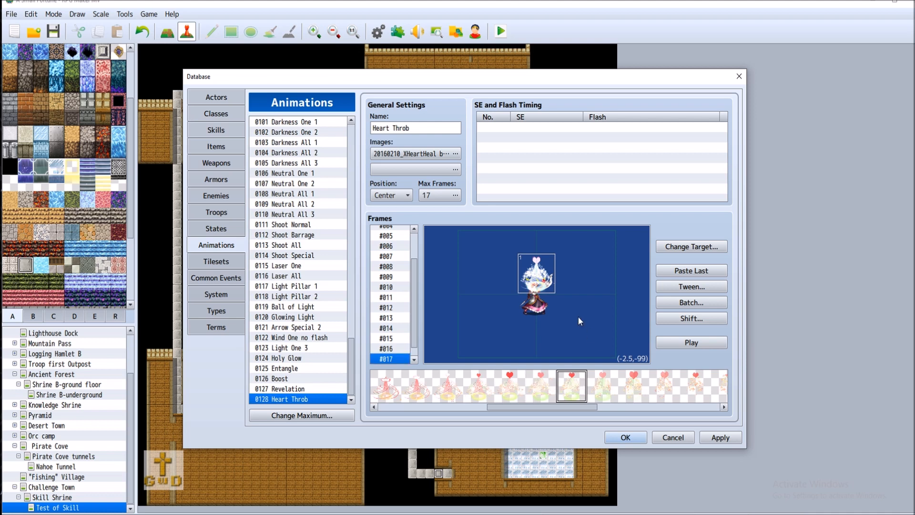
right_click(393, 359)
click(427, 364)
right_click(537, 265)
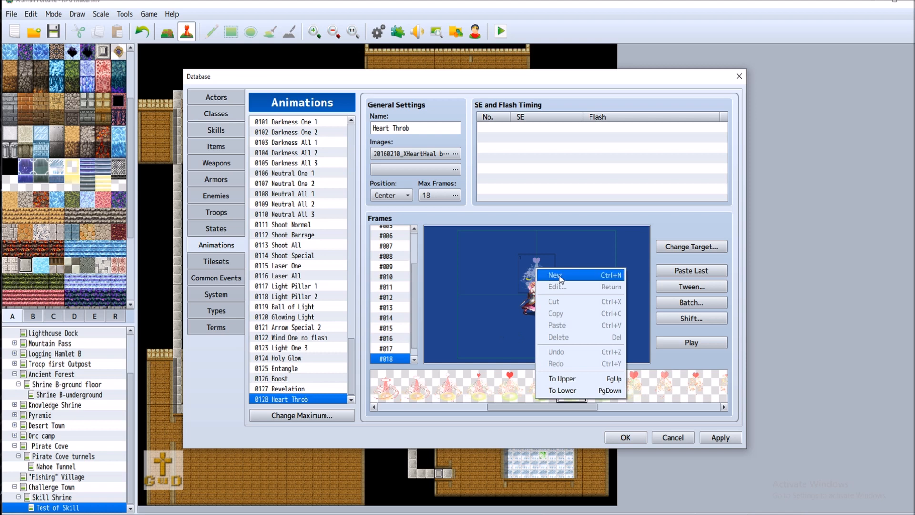
click(549, 271)
drag(545, 276, 544, 272)
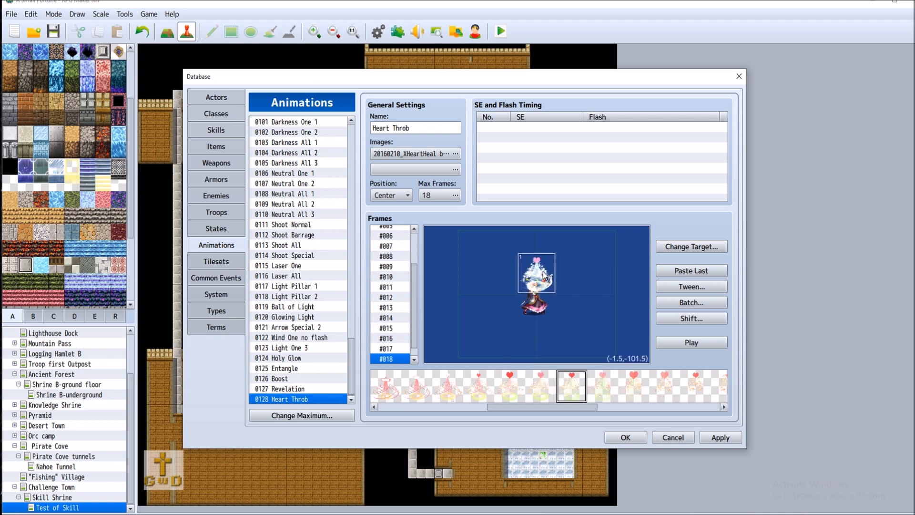
right_click(543, 272)
Preview the animation with frame #018 included and inspect frame #015
click(672, 347)
click(394, 327)
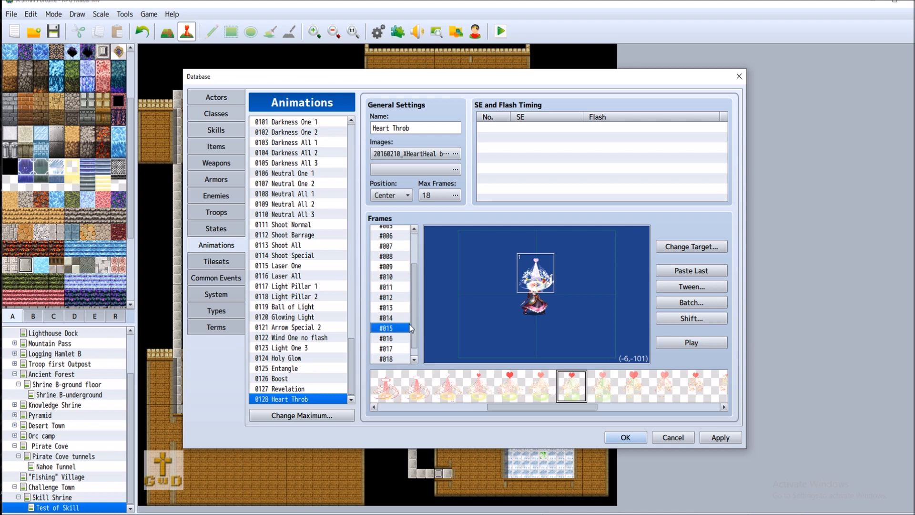
Delete the heart cell from frame #016
click(402, 338)
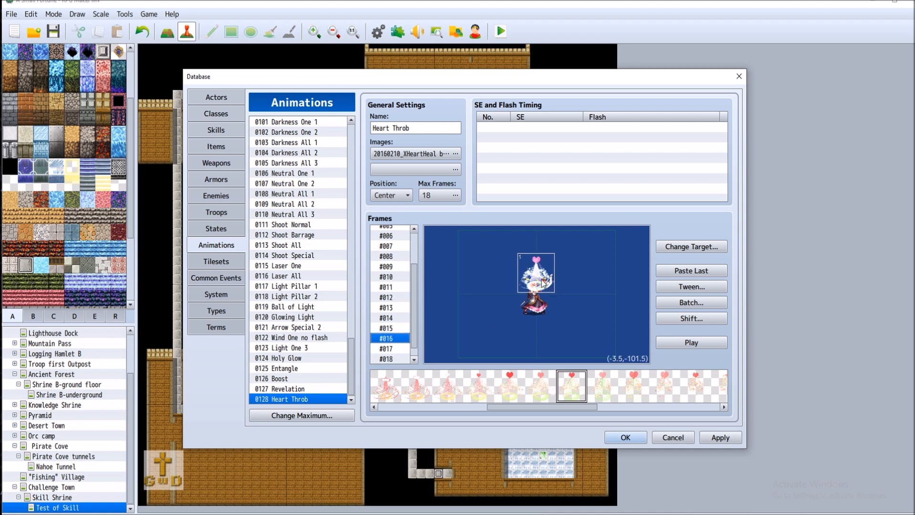
drag(534, 269, 600, 273)
right_click(601, 274)
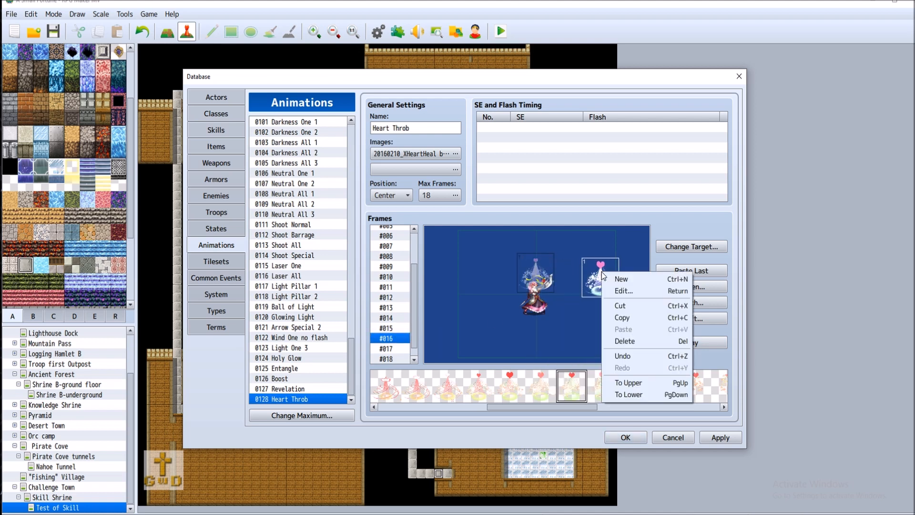
click(625, 341)
Delete the heart cell from frame #017 and select frame #018
click(404, 351)
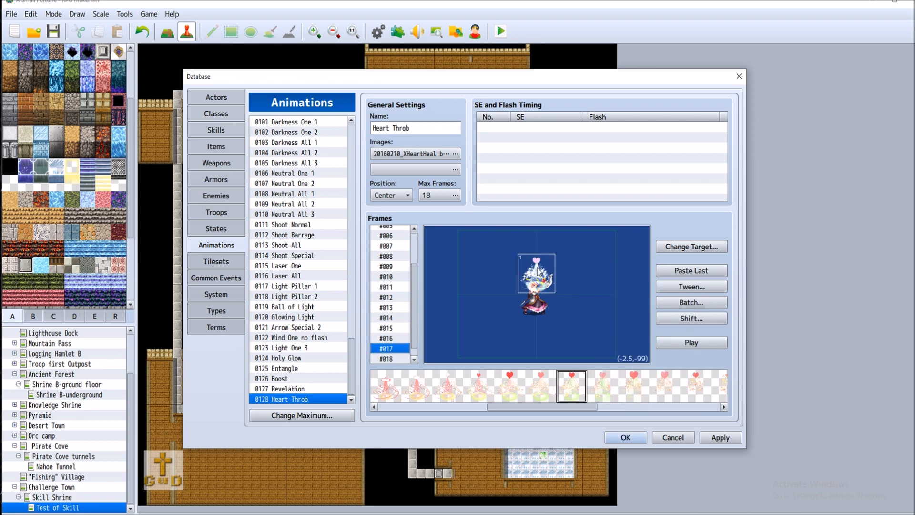
drag(537, 271, 579, 278)
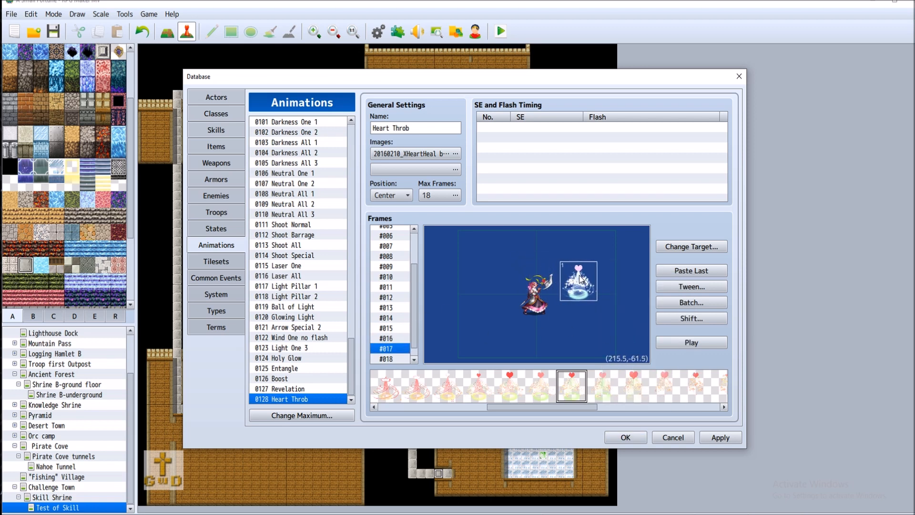
right_click(580, 279)
click(609, 344)
click(409, 358)
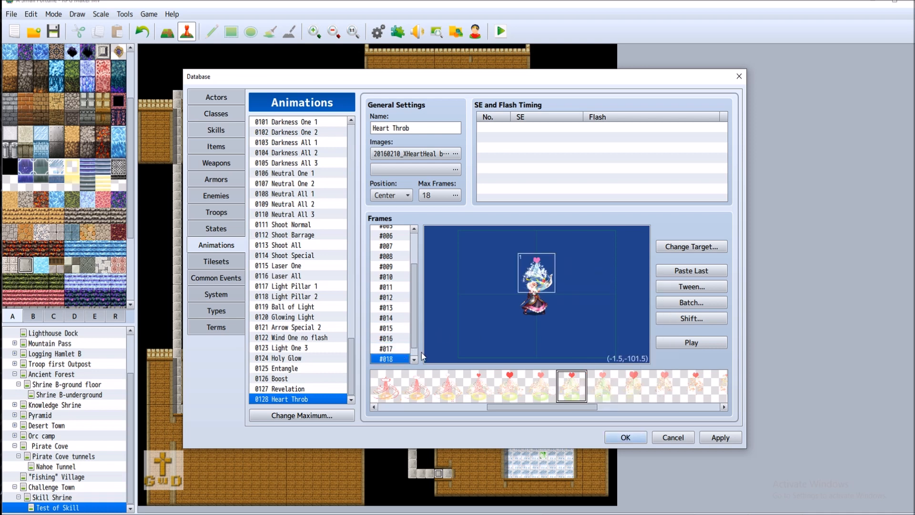
Delete the heart cell from frame #018
drag(553, 276, 601, 282)
right_click(587, 278)
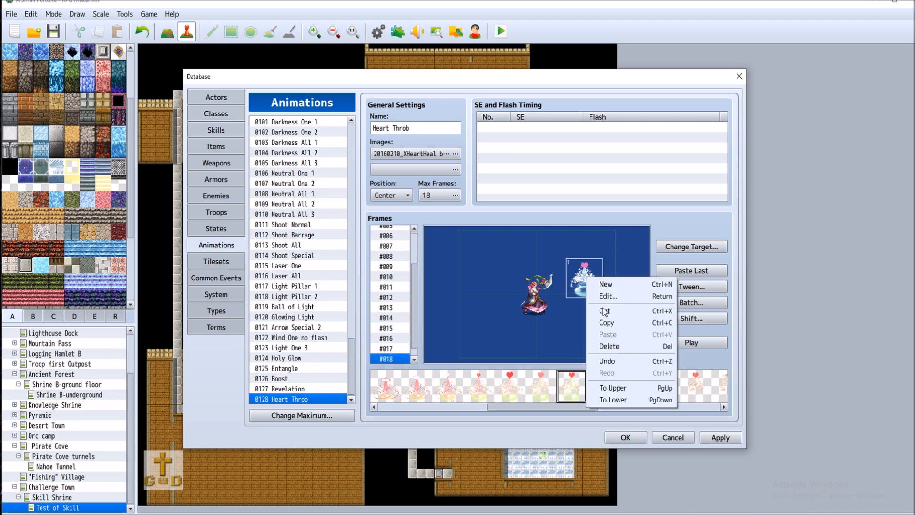
click(613, 347)
Check frame #015, and place the eighteenth sheet pattern in frame #016 at about (-4, -98.5)
click(400, 329)
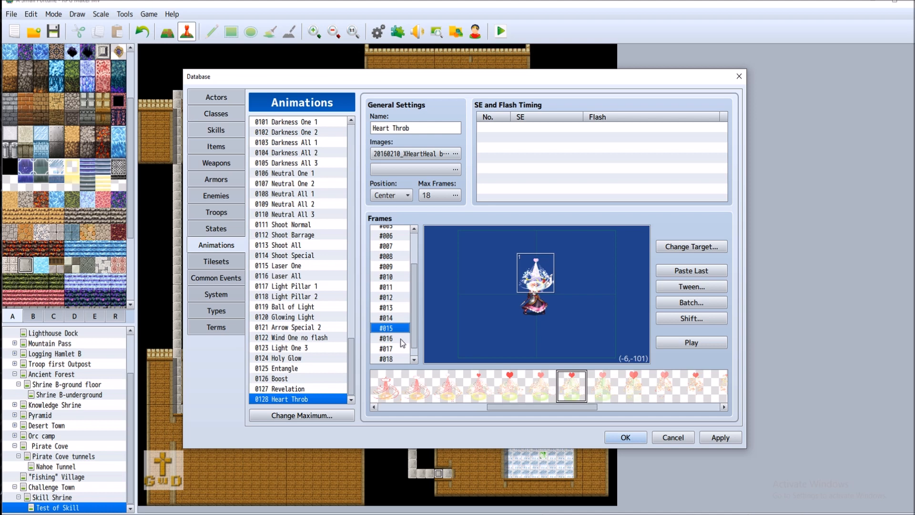
click(401, 339)
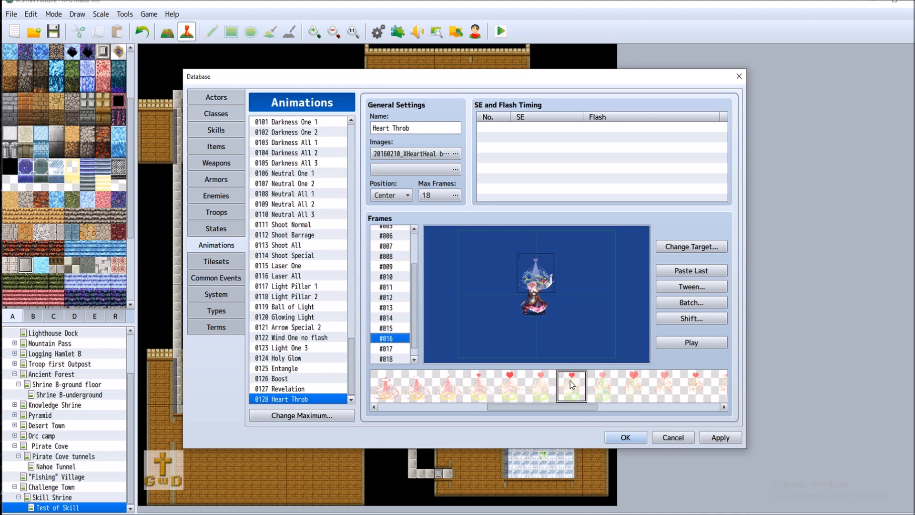
right_click(528, 268)
click(537, 272)
drag(537, 273, 543, 275)
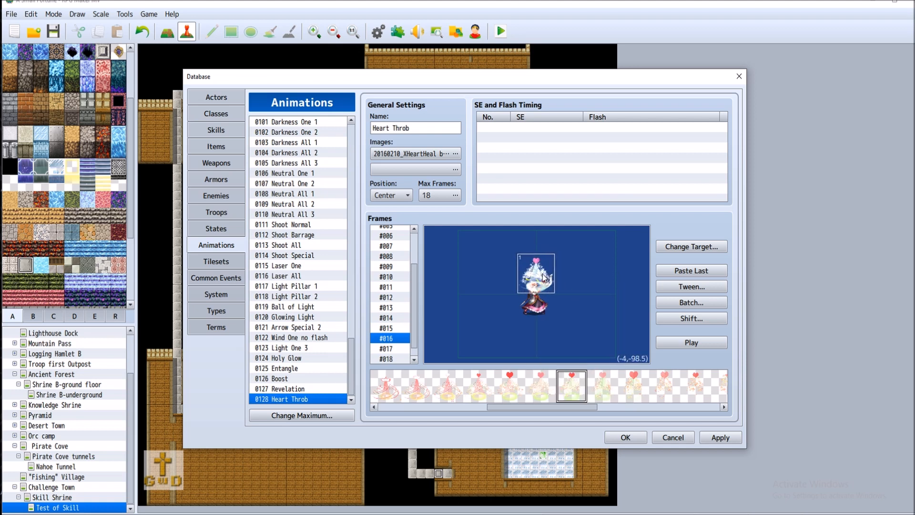
right_click(543, 274)
Place the sixteenth sheet pattern in frame #017 at about (-1.5, -101)
click(402, 344)
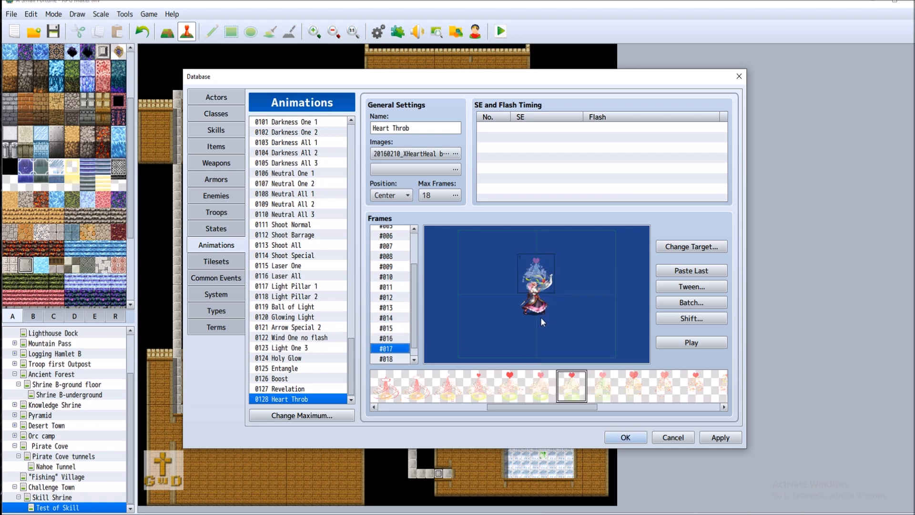
click(507, 382)
right_click(534, 273)
click(554, 281)
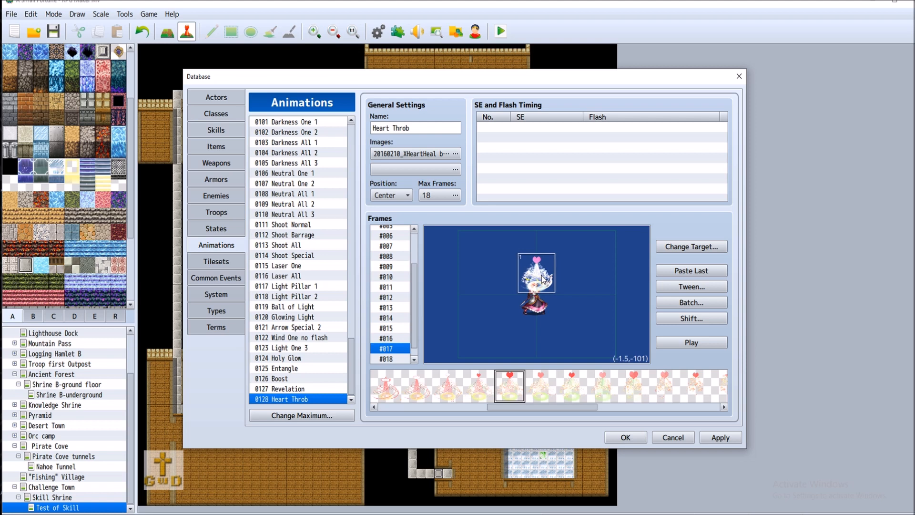
right_click(542, 276)
Try the twentieth sheet pattern in frame #018 at about (-2, -101) and preview the animation
click(395, 359)
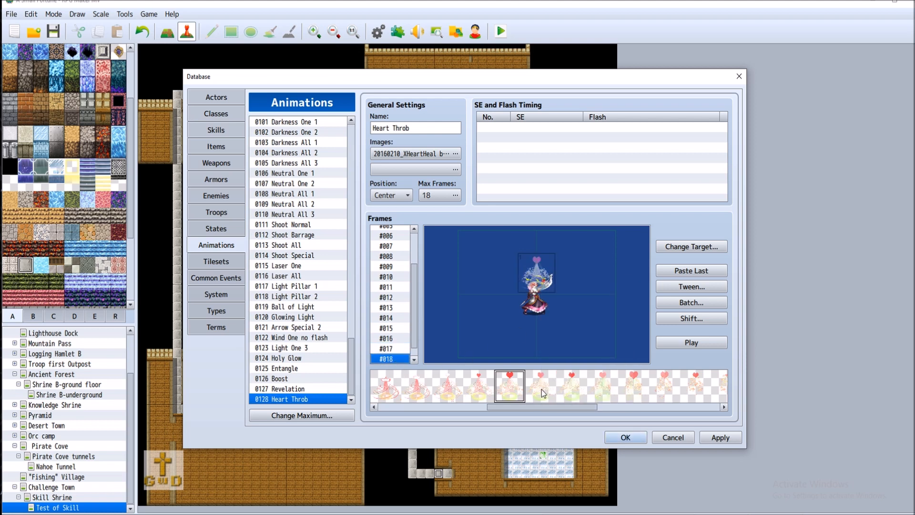
click(541, 389)
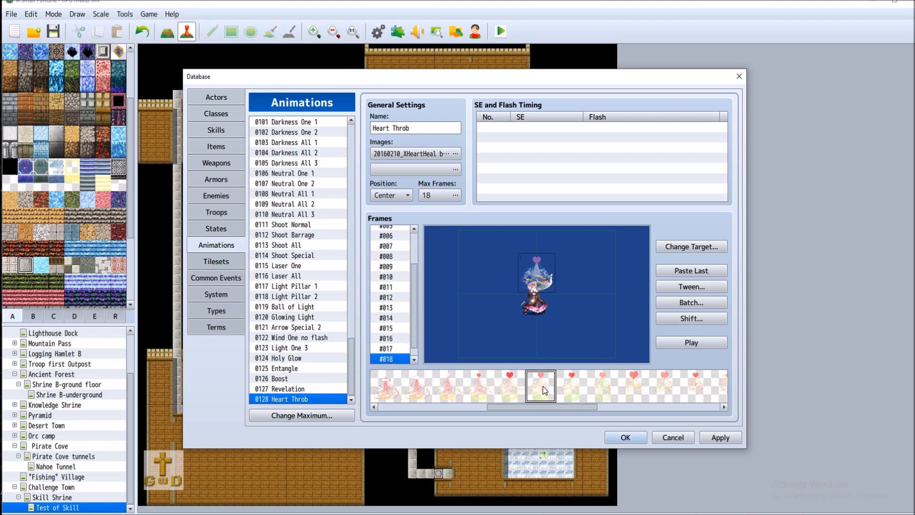
right_click(540, 275)
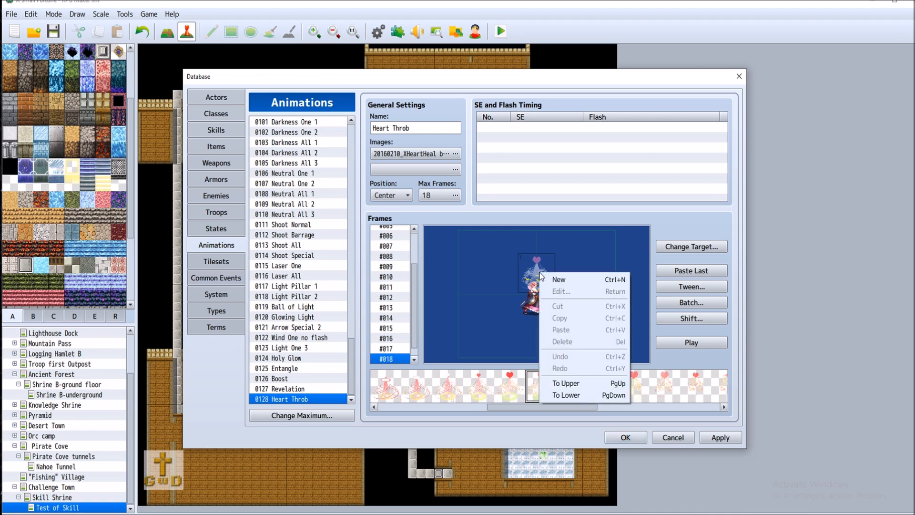
click(571, 281)
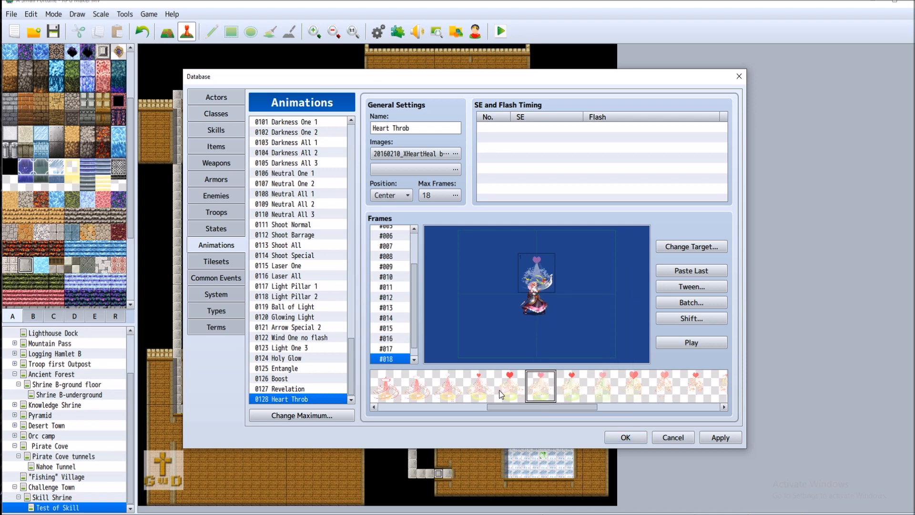
click(633, 382)
right_click(537, 265)
click(567, 274)
drag(540, 264, 540, 271)
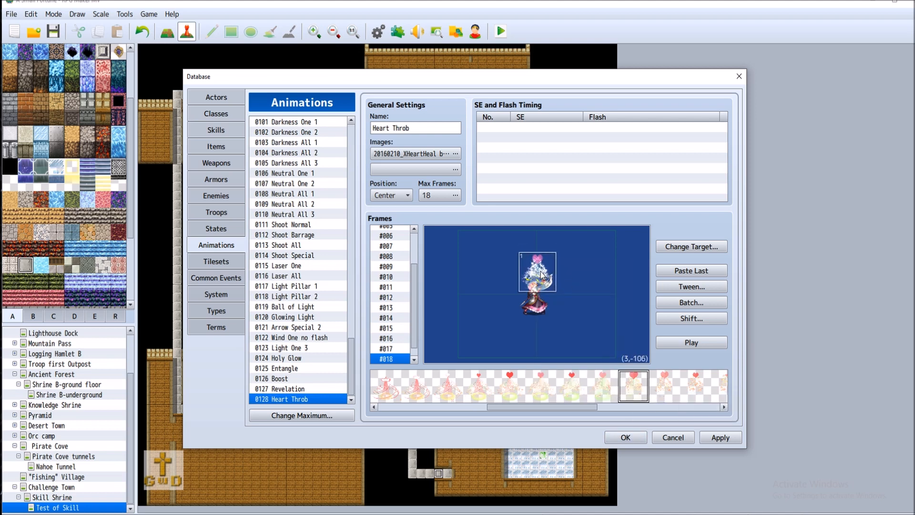
right_click(541, 274)
click(705, 342)
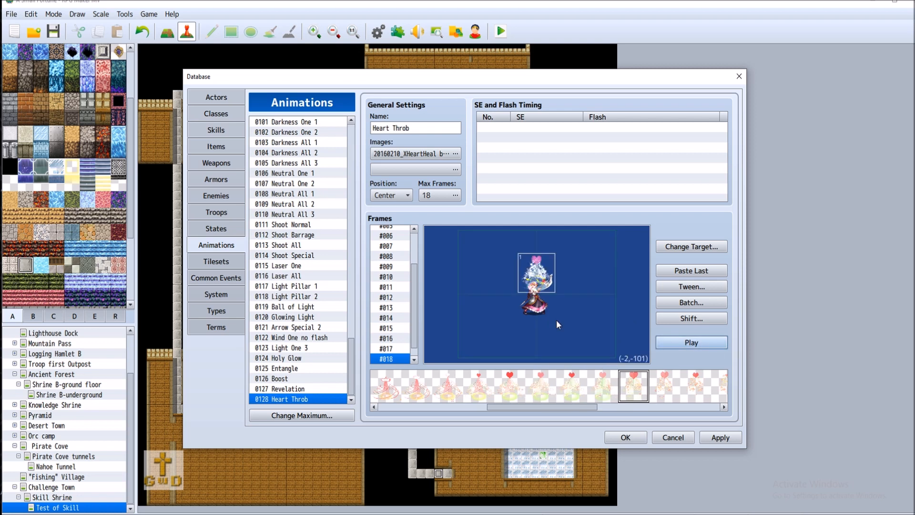
Replace the heart cell in frame #018 with the nineteenth sheet pattern at about (-4, -98.5) and preview the animation
drag(552, 265, 599, 267)
right_click(586, 274)
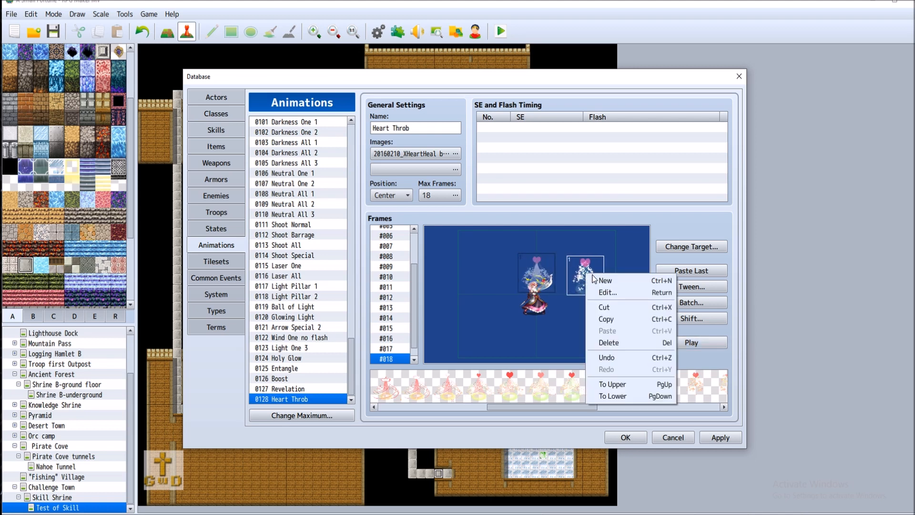
click(618, 343)
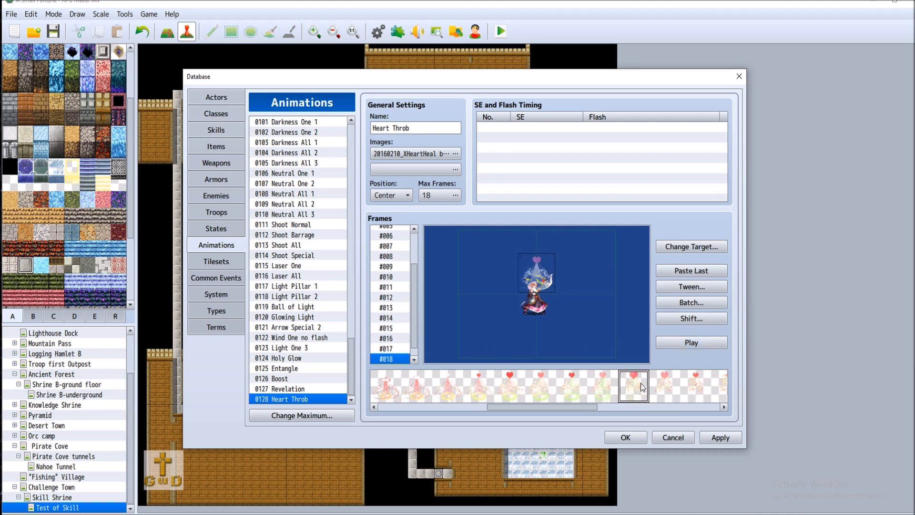
click(606, 385)
right_click(542, 272)
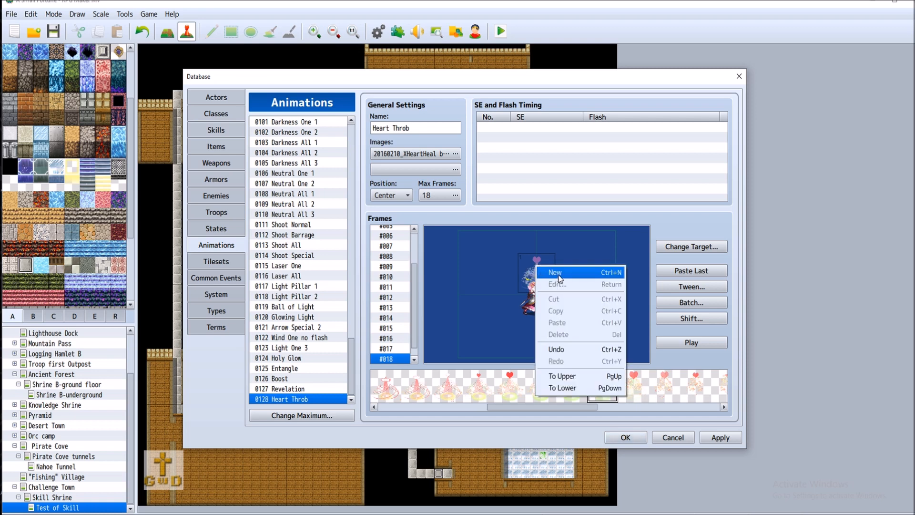
click(542, 272)
right_click(545, 275)
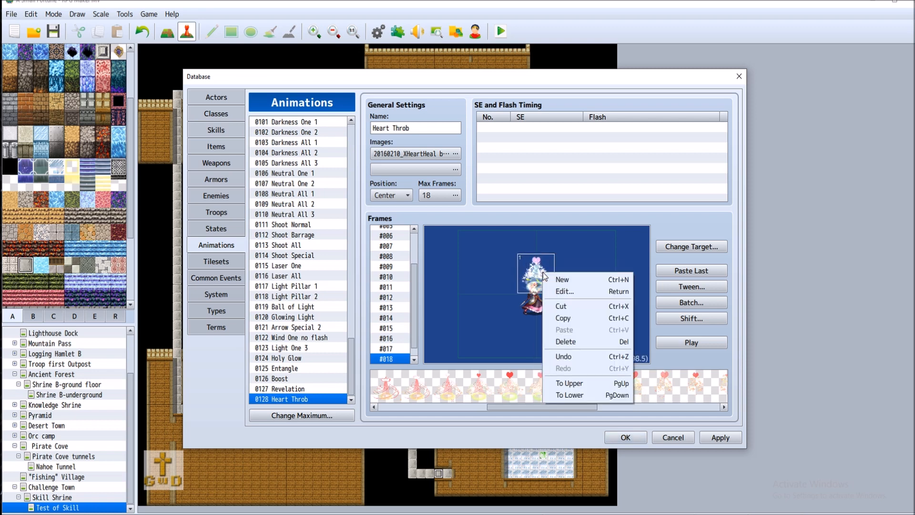
click(704, 344)
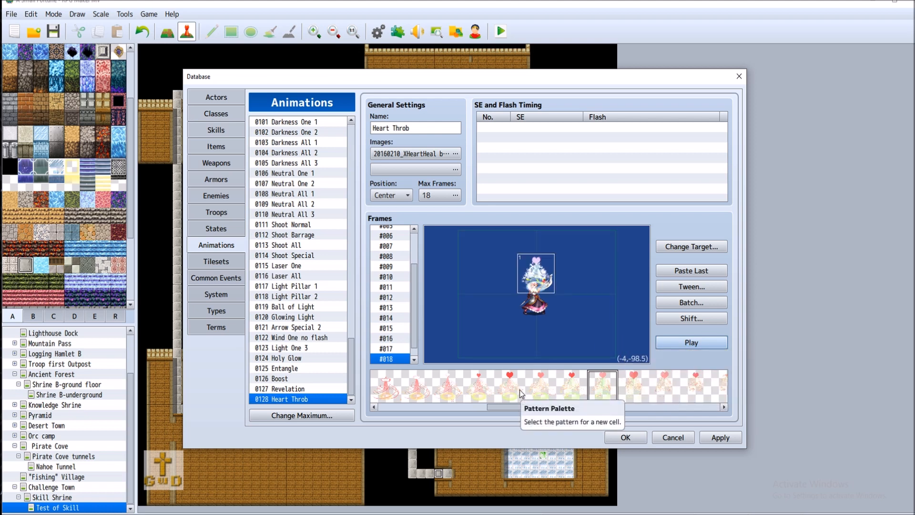
Compare frames #017 and #018, and delete the nineteenth-pattern heart cell from frame #018
click(403, 350)
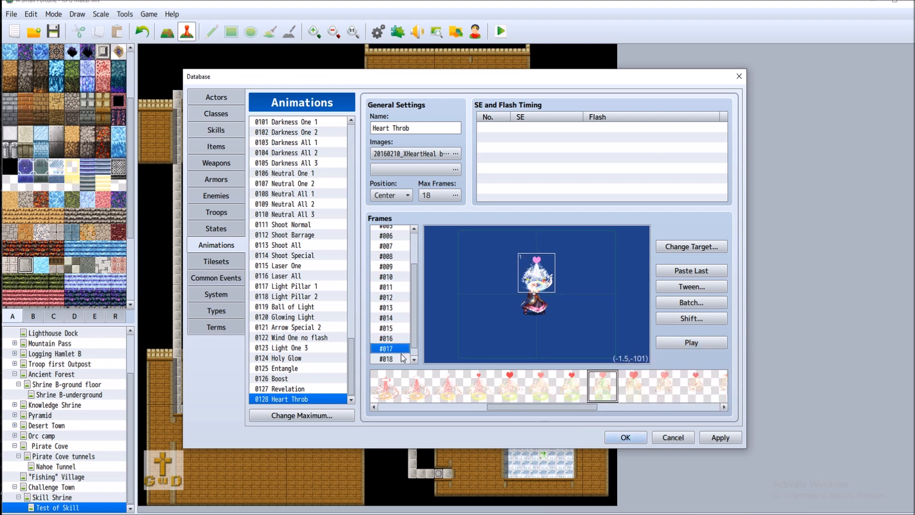
click(400, 360)
click(395, 351)
click(398, 362)
click(402, 350)
click(393, 359)
drag(542, 273, 594, 274)
right_click(596, 274)
click(639, 346)
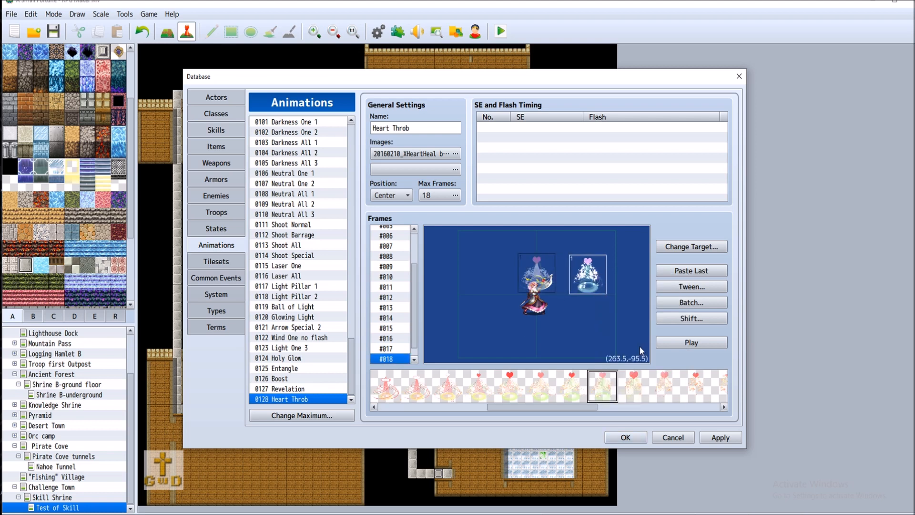
Place the seventeenth sheet pattern in frame #018 at about (0, -101.5) and preview the animation
right_click(541, 278)
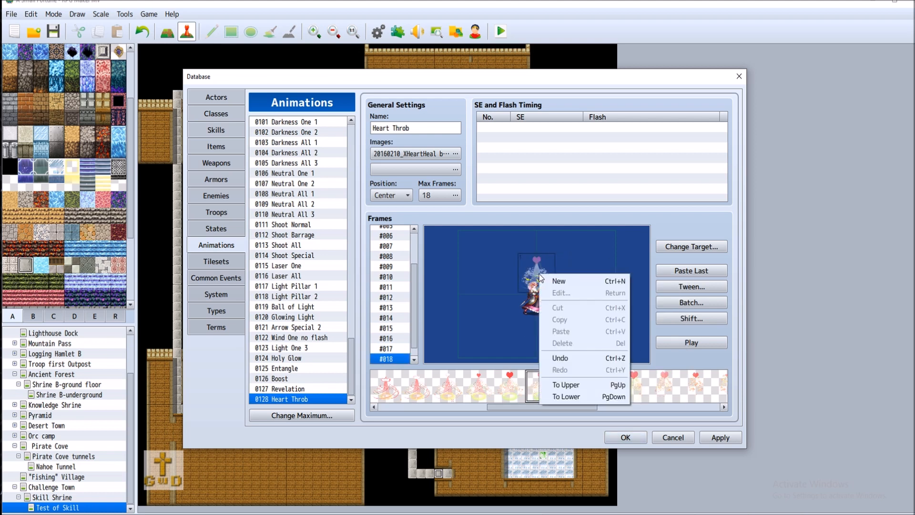
click(559, 282)
drag(547, 267, 545, 266)
right_click(542, 261)
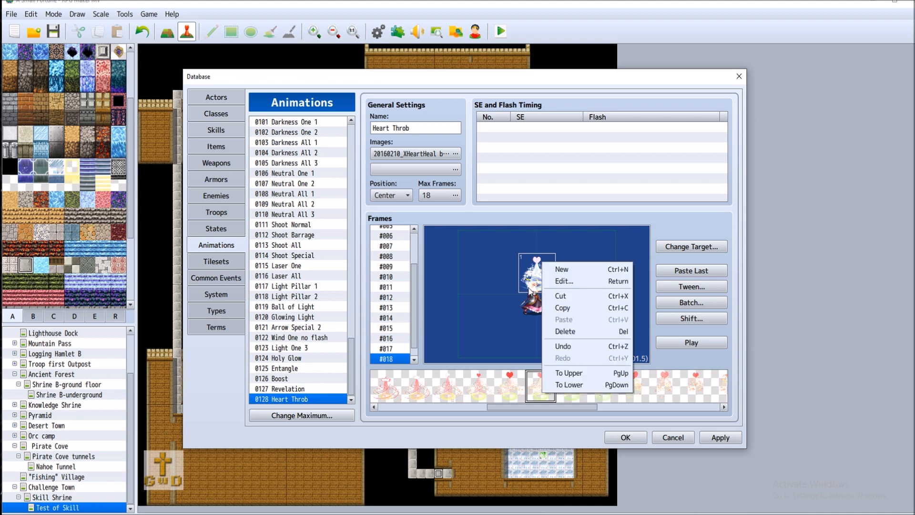
click(709, 344)
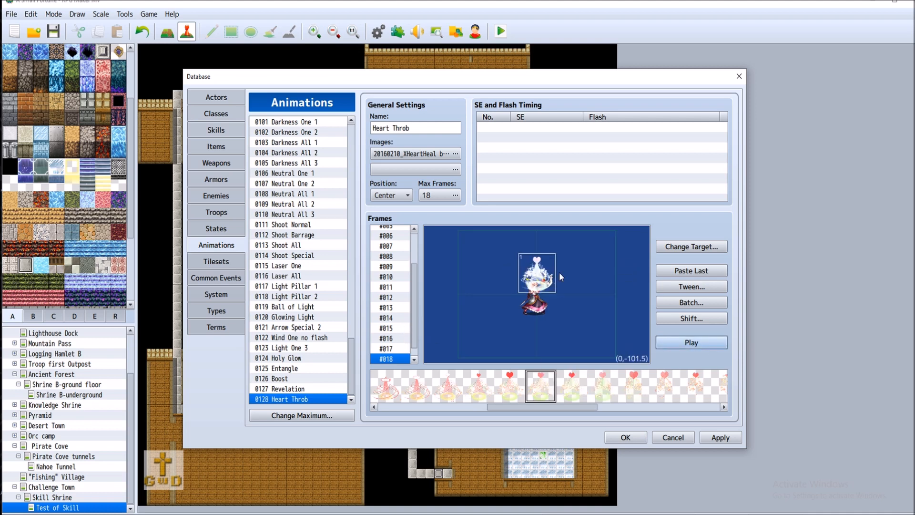
Replay the Heart Throb animation several times and look through the remaining sheet patterns for the ending
click(694, 340)
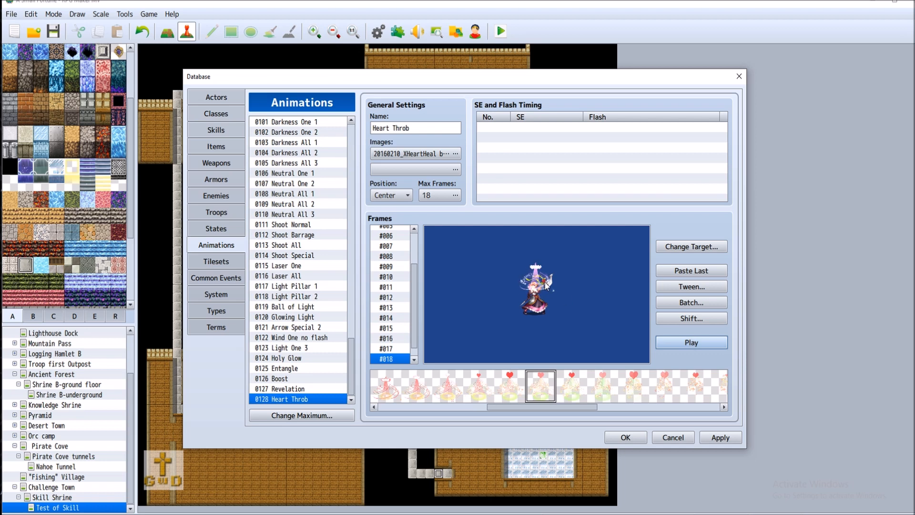
click(712, 343)
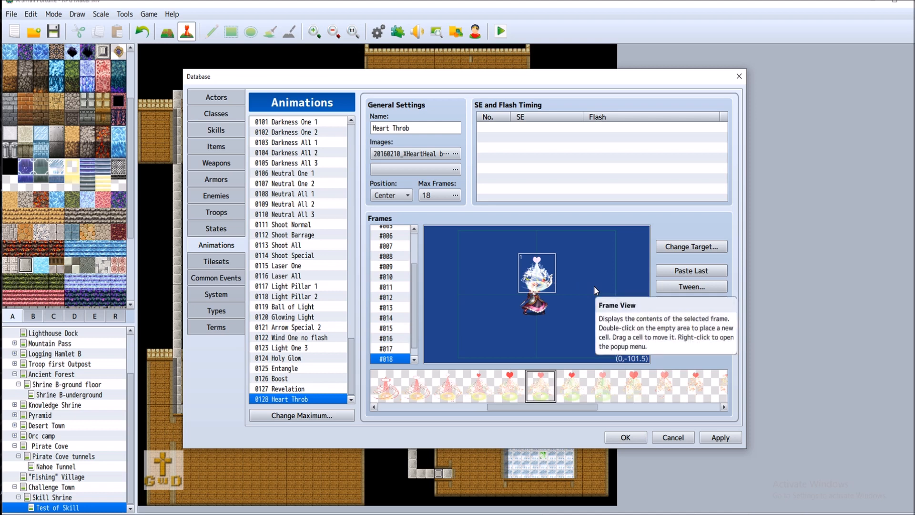
drag(582, 403, 613, 407)
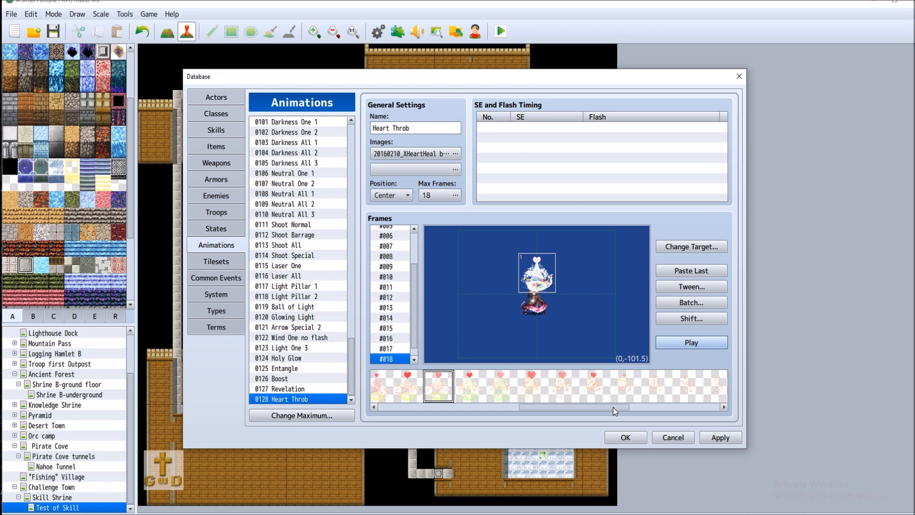
drag(613, 407, 579, 404)
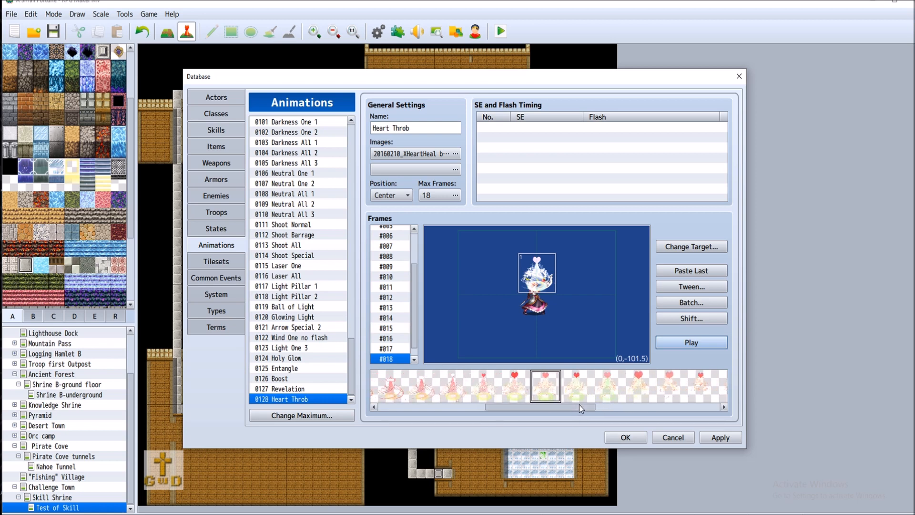
click(684, 345)
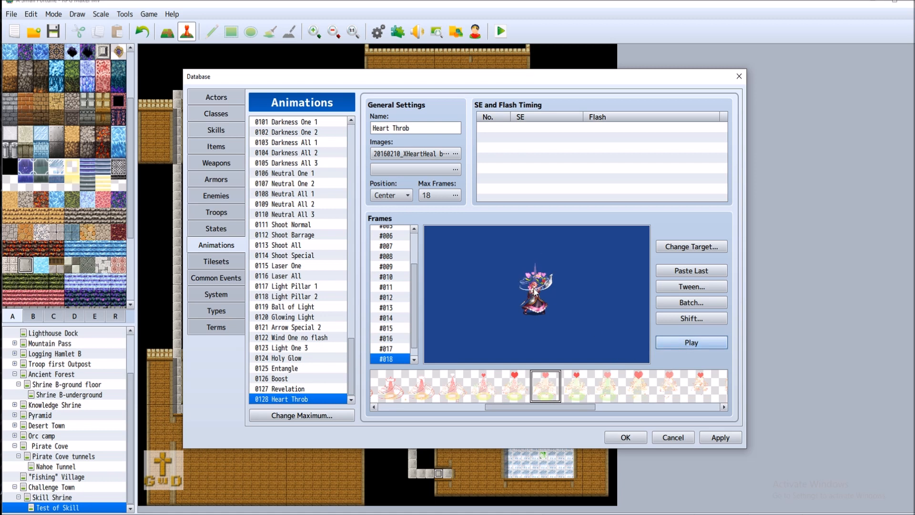
click(716, 347)
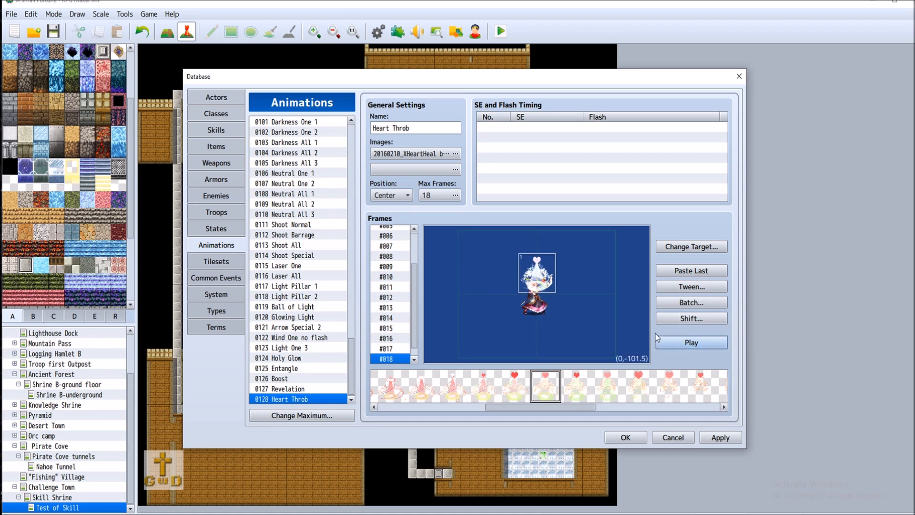
Append frame #019, place the nineteenth sheet pattern over the battler's upper body, and apply the database changes
click(519, 127)
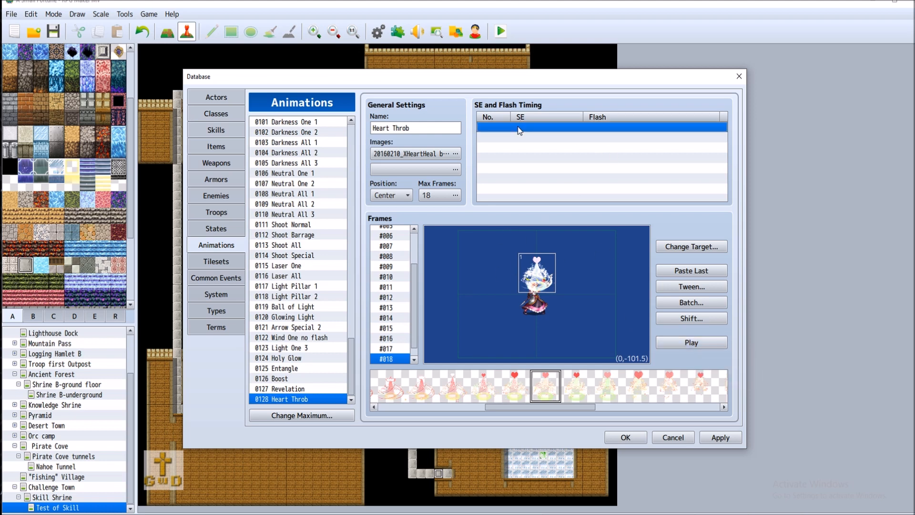
click(413, 360)
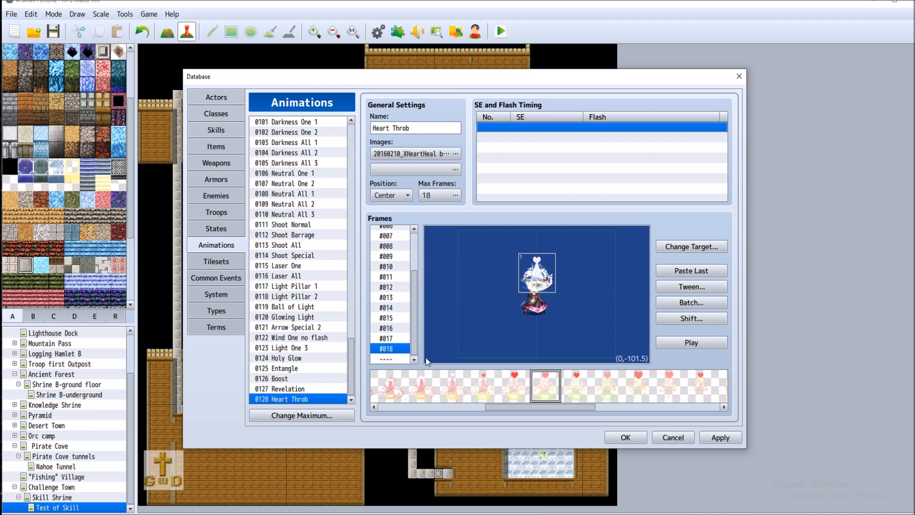
click(396, 359)
right_click(396, 360)
click(415, 365)
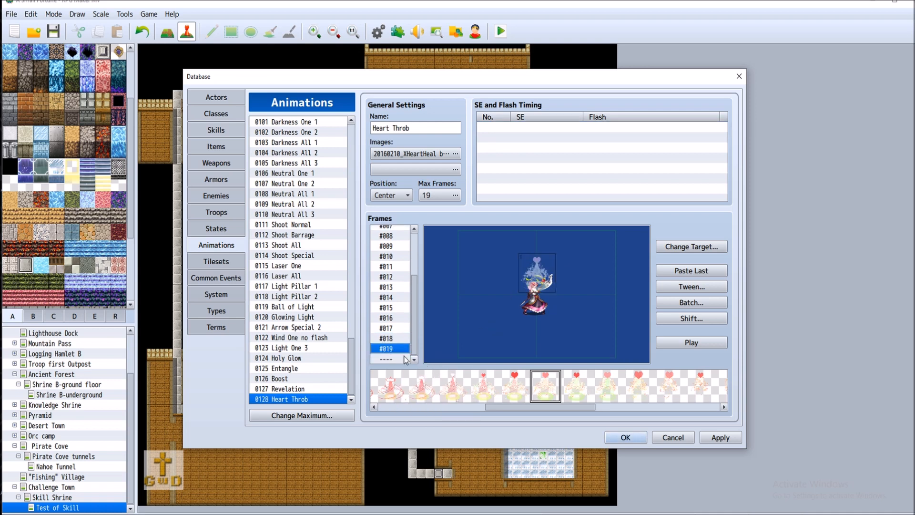
click(609, 387)
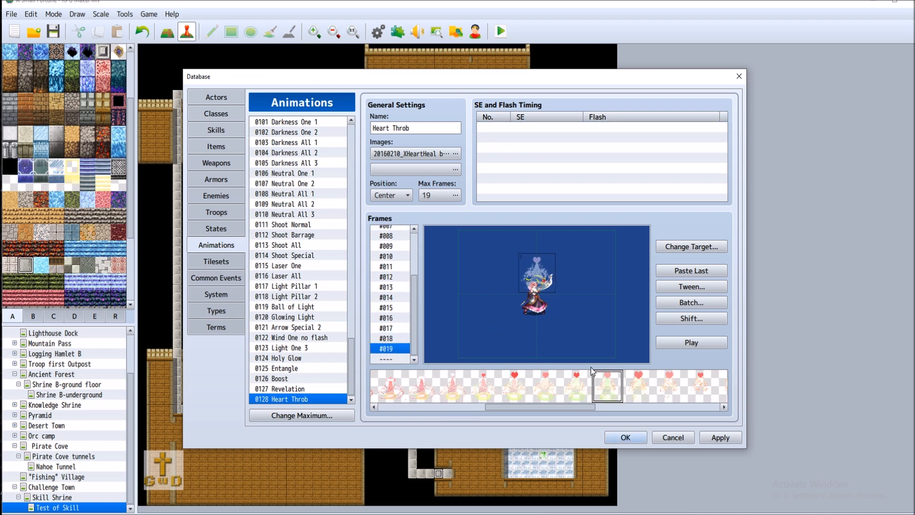
right_click(539, 269)
click(584, 279)
drag(538, 269, 535, 271)
right_click(536, 272)
click(480, 327)
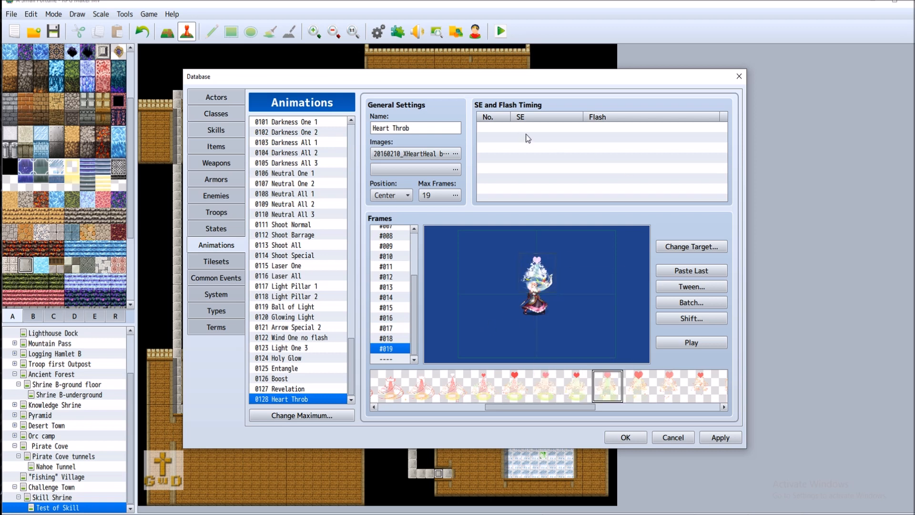
click(718, 435)
Open a new SE and flash timing entry for frame 1 and set the audio volume to 20% for previewing
double_click(617, 125)
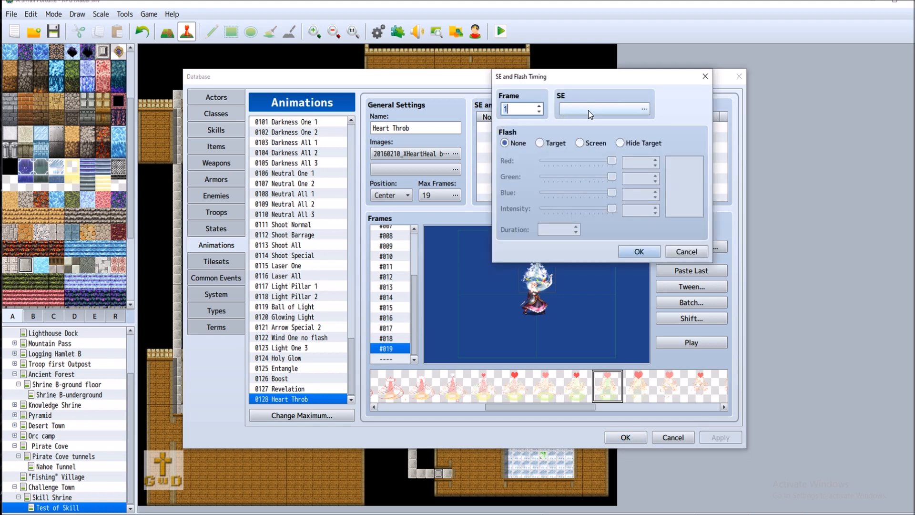
click(644, 109)
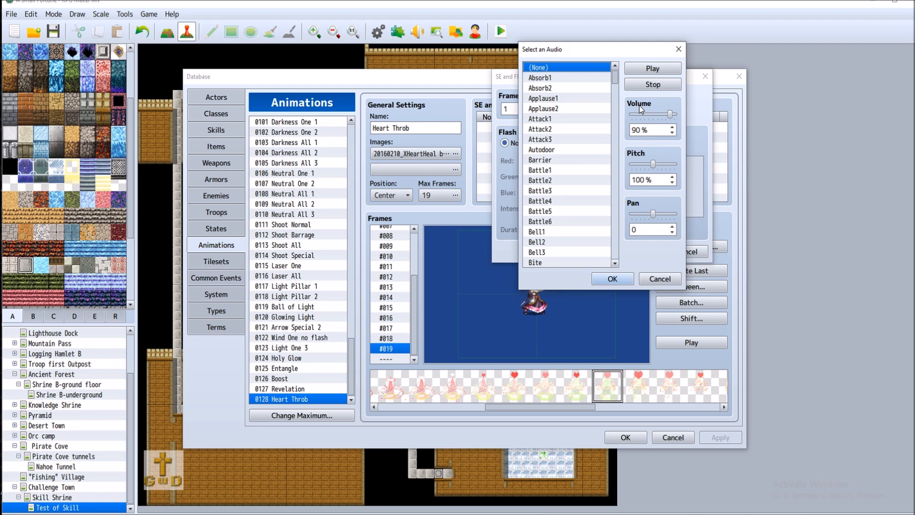
drag(669, 114, 641, 117)
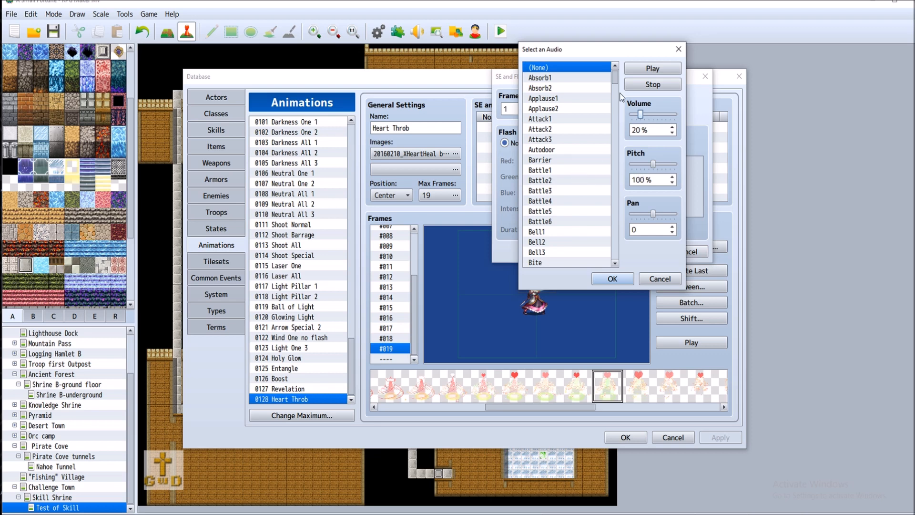
Look through the first part of the sound effect list for one that suits the Heart Throb animation
scroll(586, 124, down, 3)
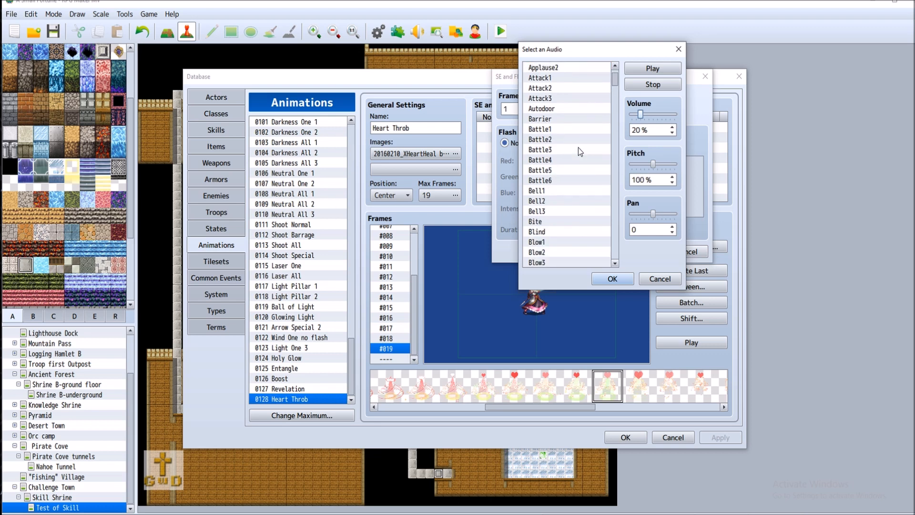
scroll(561, 165, down, 6)
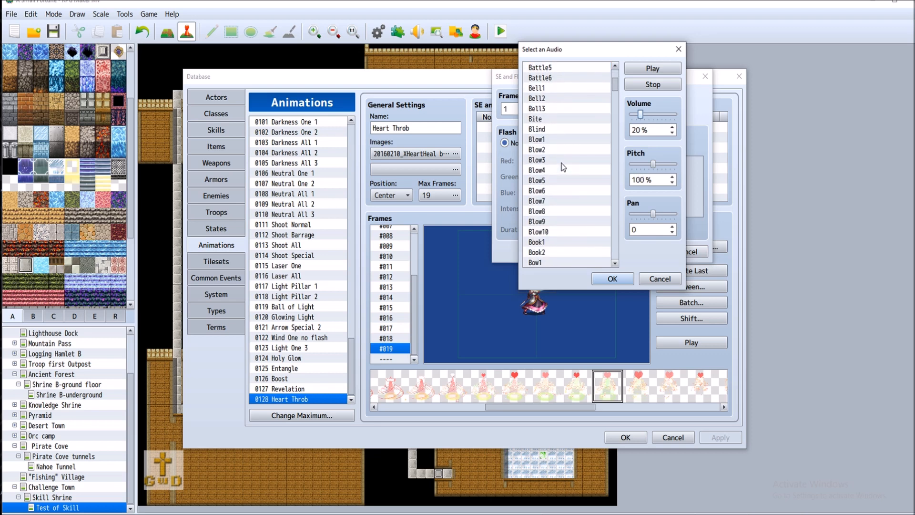
scroll(563, 165, down, 2)
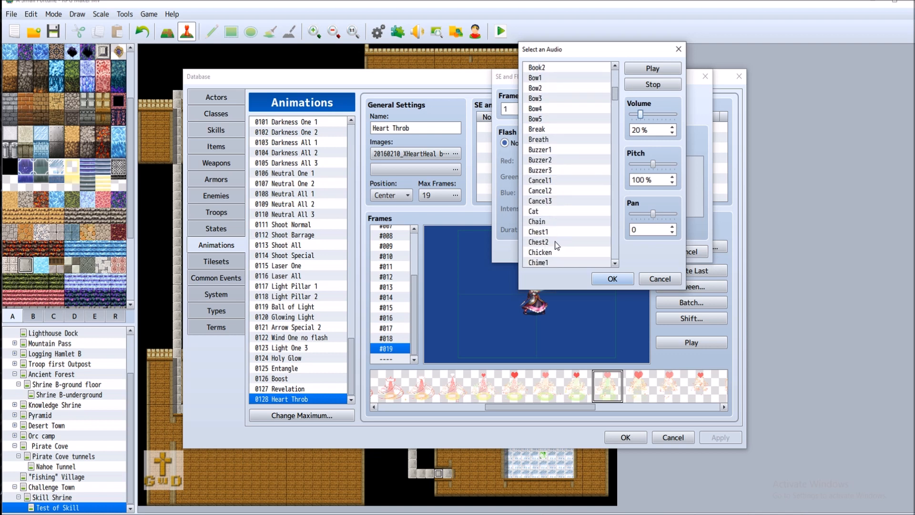
scroll(577, 230, down, 3)
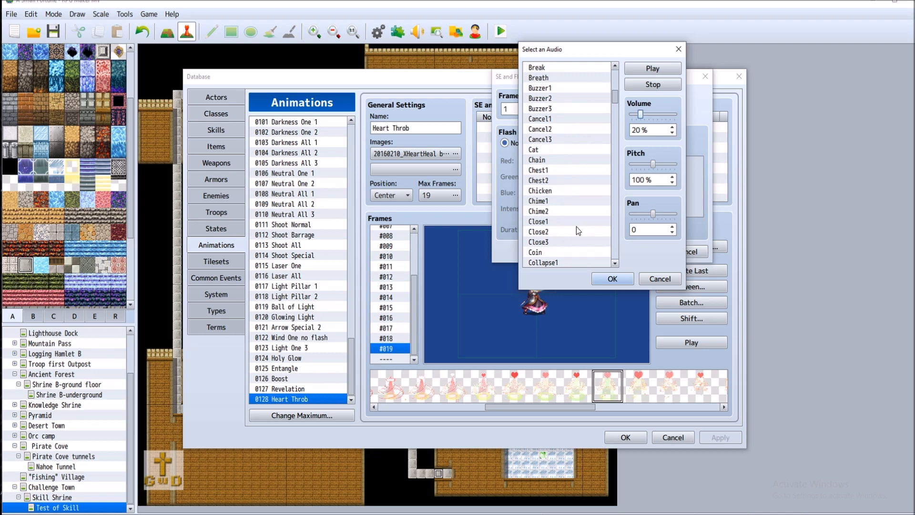
drag(615, 100, 617, 155)
scroll(616, 155, down, 5)
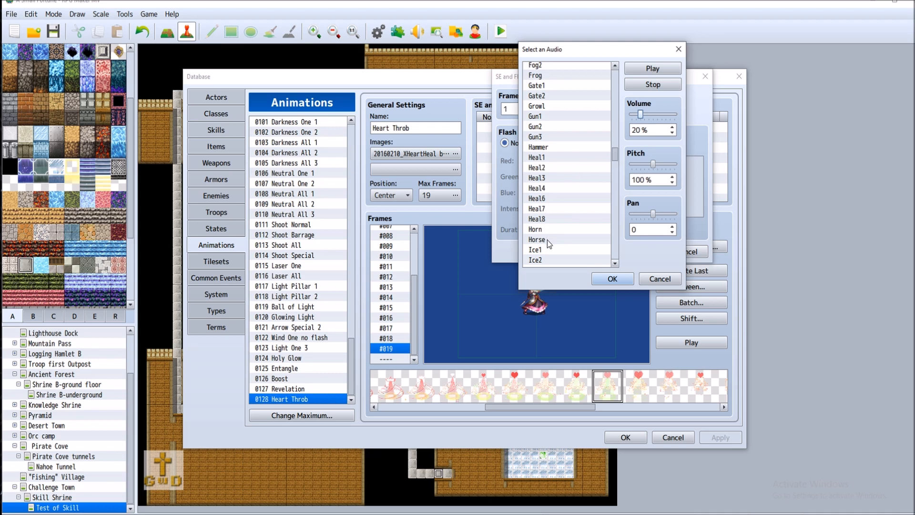
drag(615, 153, 621, 93)
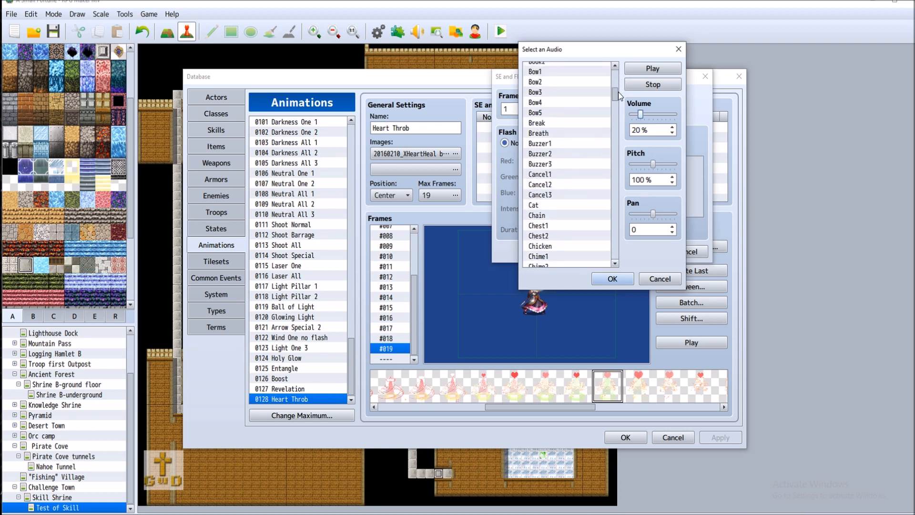
scroll(562, 217, down, 2)
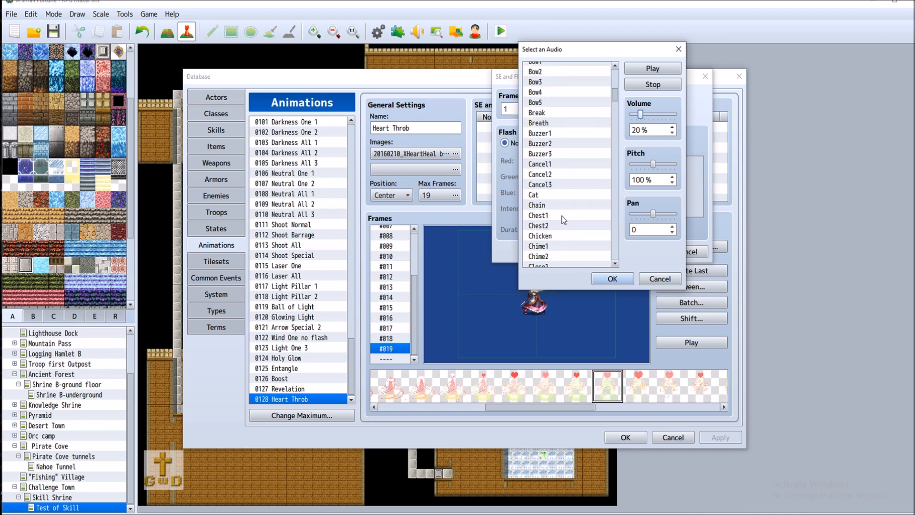
scroll(564, 220, down, 2)
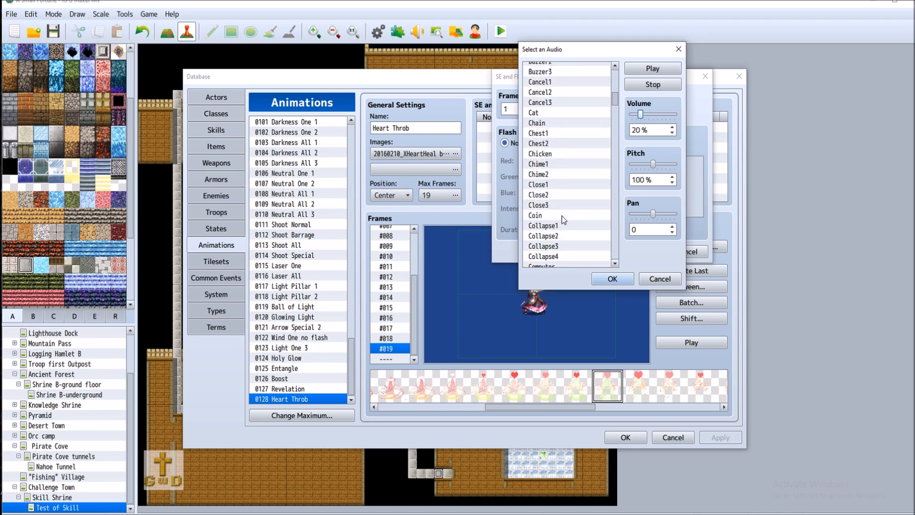
scroll(582, 212, down, 2)
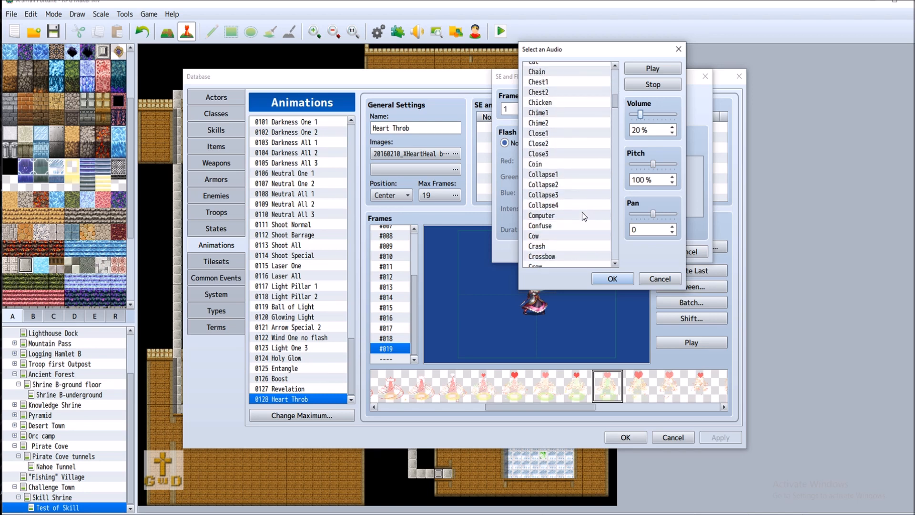
scroll(582, 213, down, 2)
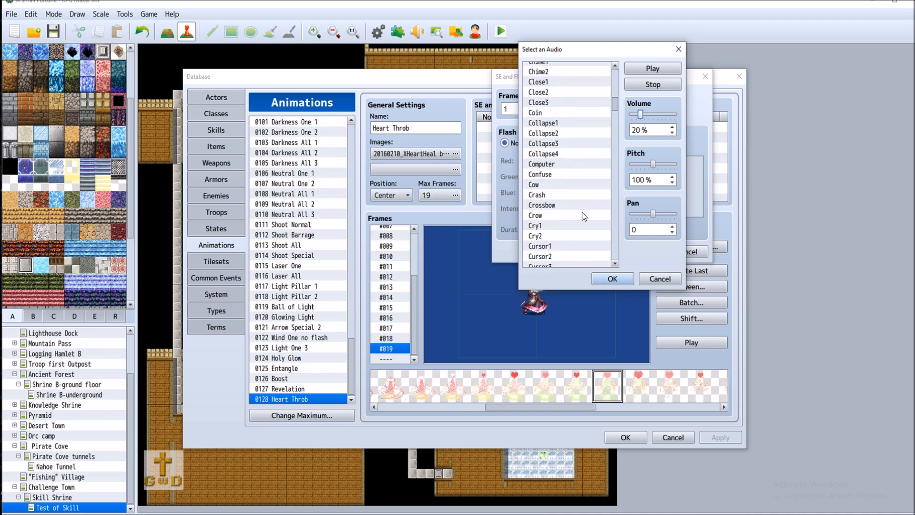
Preview the Confuse and Disappointment sound effects
drag(562, 167, 564, 175)
click(667, 69)
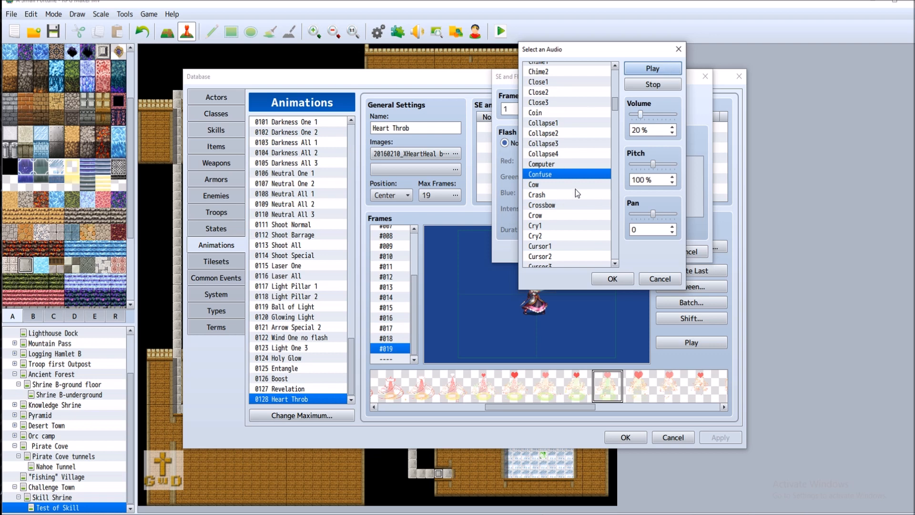
scroll(575, 188, down, 3)
scroll(576, 187, down, 6)
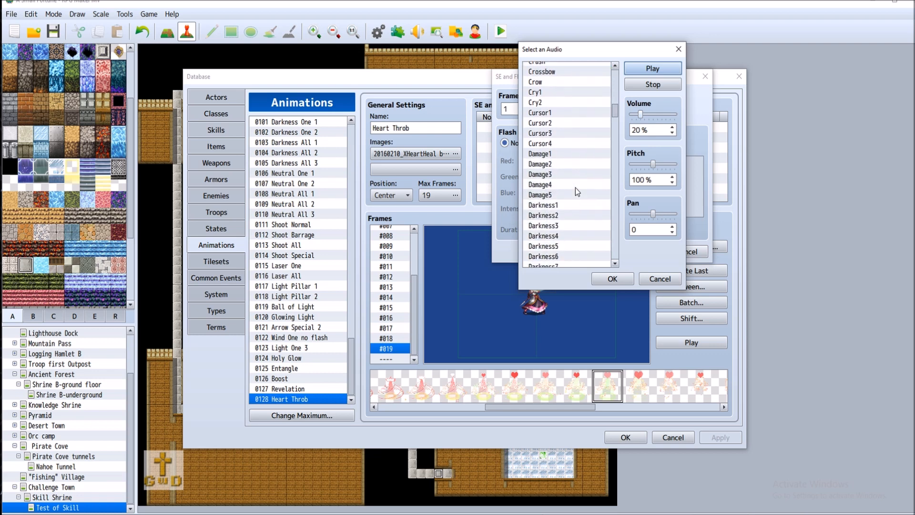
scroll(582, 187, down, 2)
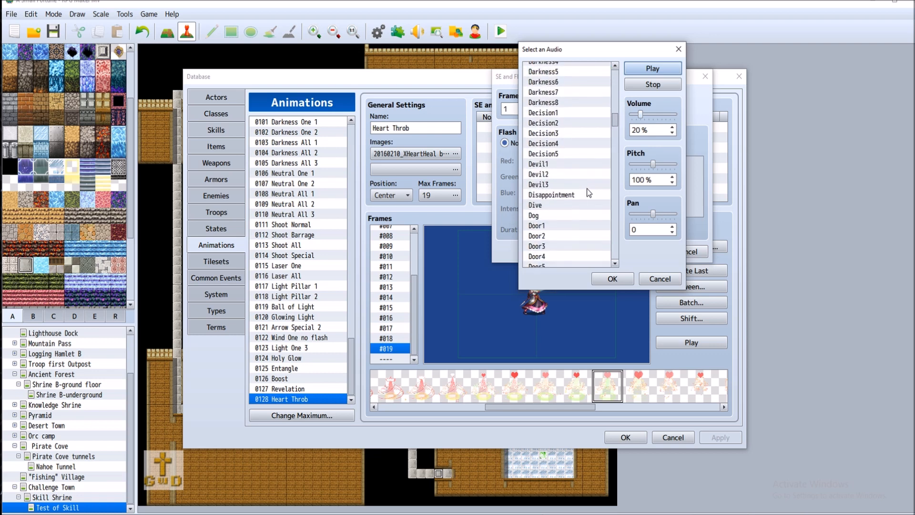
scroll(587, 192, down, 1)
click(579, 174)
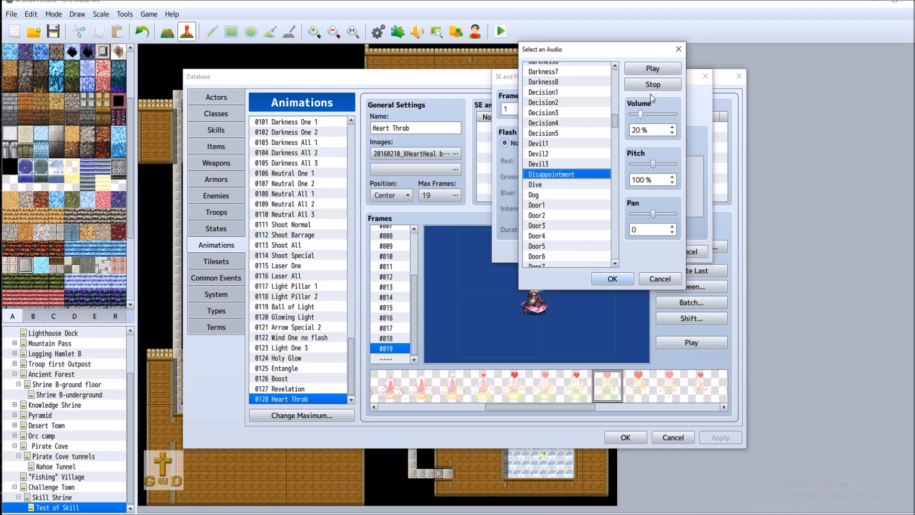
click(672, 68)
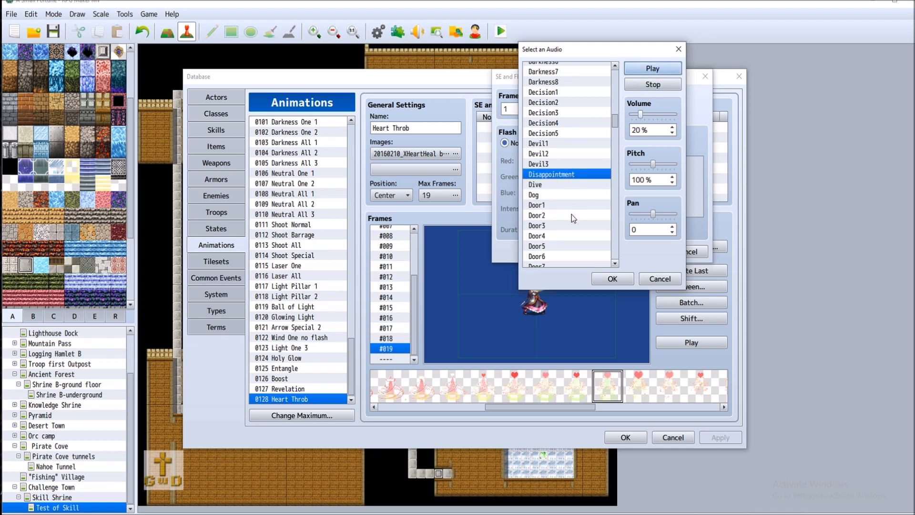
Find the Electrocardiogram sound effect in the list and preview it
scroll(571, 214, down, 4)
scroll(576, 225, down, 4)
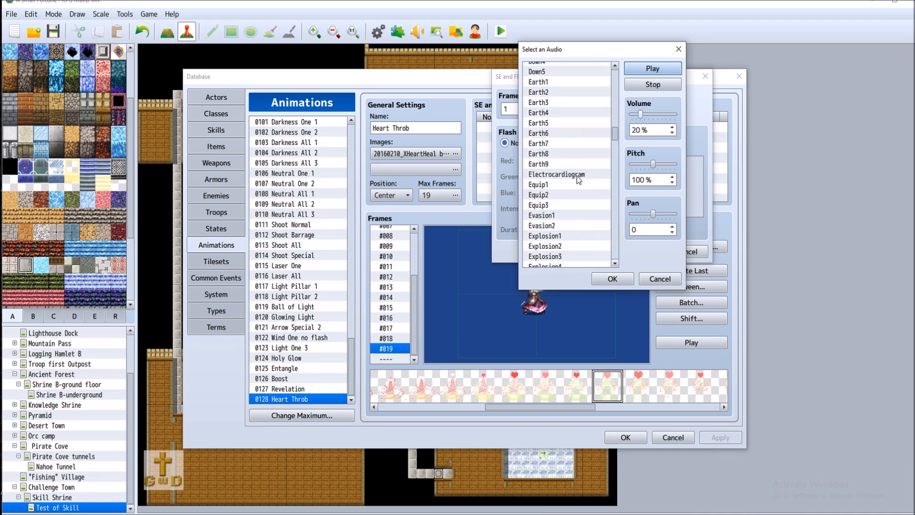
click(577, 175)
click(656, 69)
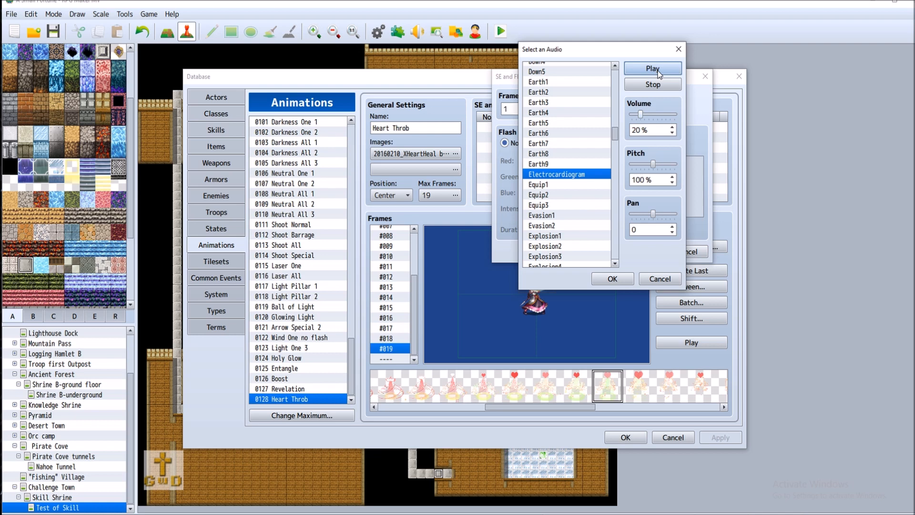
Look through the sound effects from Explosion to the Magic and Monster entries for further candidates
scroll(570, 215, down, 5)
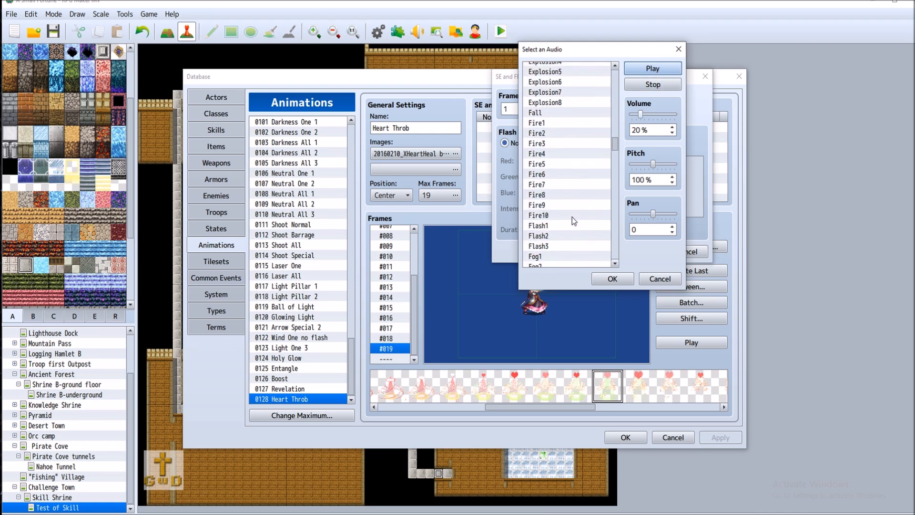
scroll(572, 217, down, 4)
scroll(571, 219, down, 2)
scroll(571, 219, down, 2)
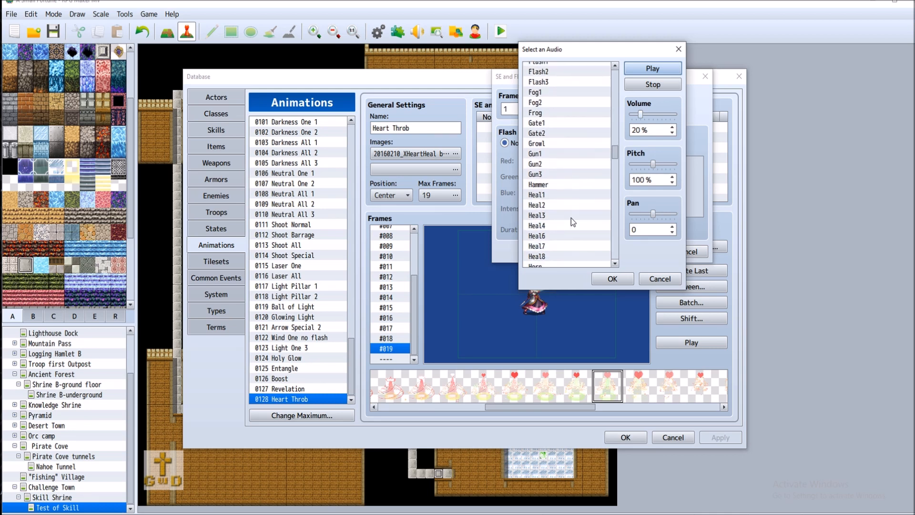
scroll(571, 218, down, 2)
scroll(571, 219, down, 3)
scroll(571, 218, down, 3)
scroll(571, 219, down, 2)
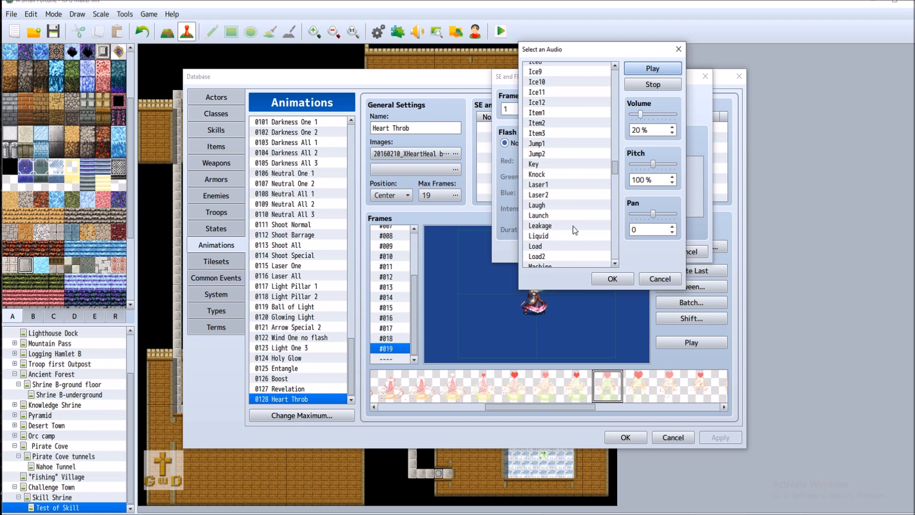
scroll(573, 226, down, 2)
scroll(571, 223, down, 2)
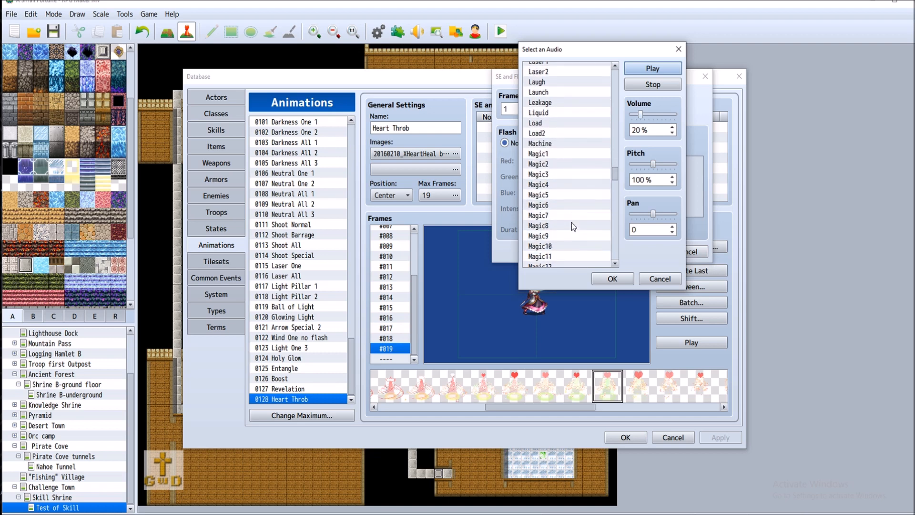
scroll(570, 225, down, 2)
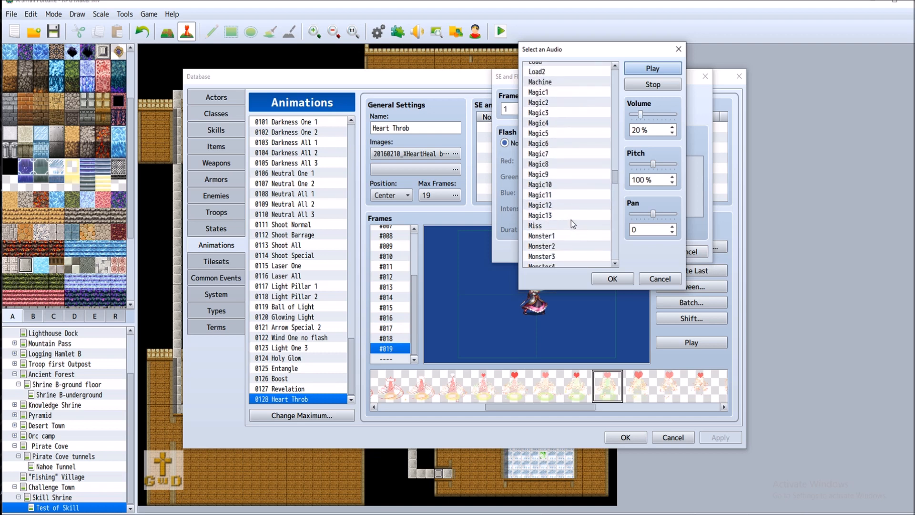
Preview the Magic1 sound effect, and leave the audio selection and timing entry without saving
click(574, 92)
click(672, 66)
click(579, 99)
click(565, 92)
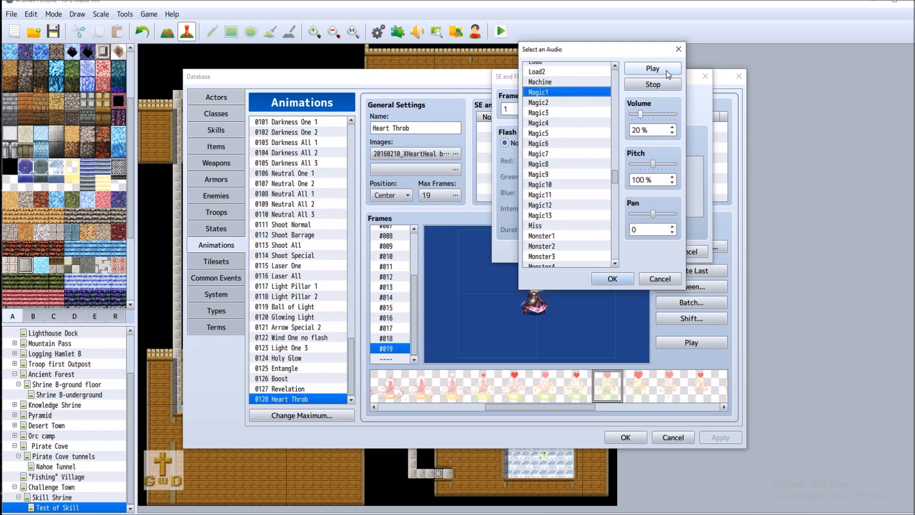
click(667, 69)
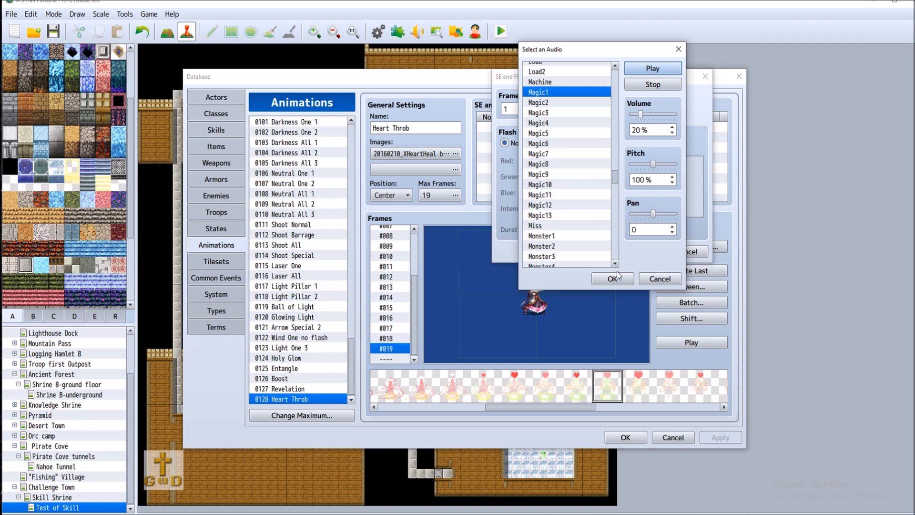
click(660, 279)
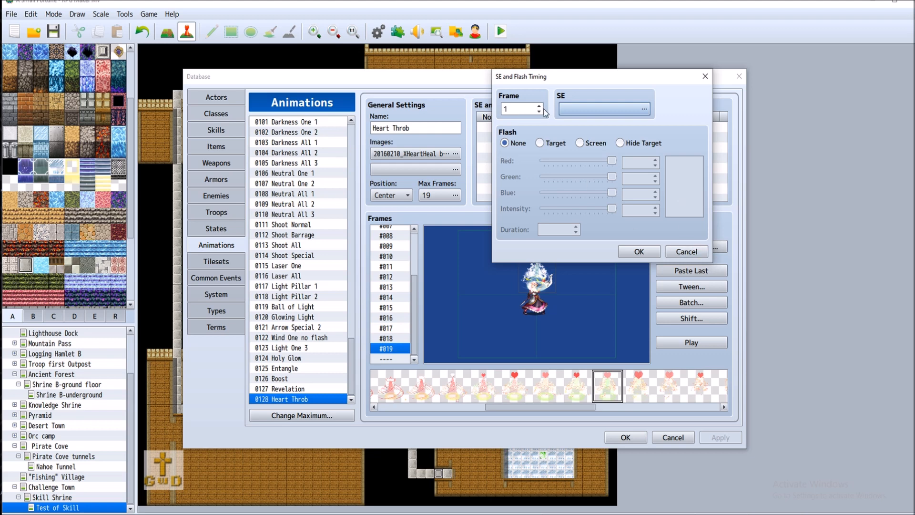
click(686, 252)
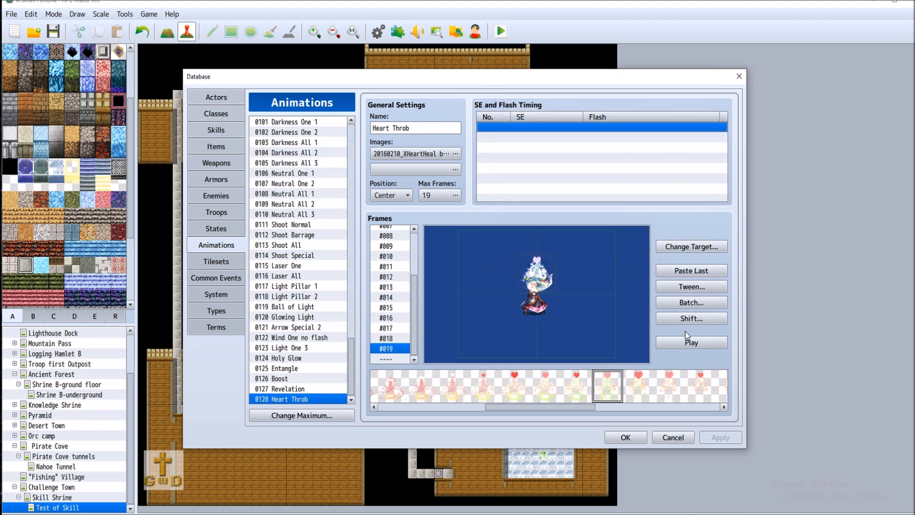
Play the Heart Throb animation and compare frames #005 through #011 to judge where a sound fits
click(690, 343)
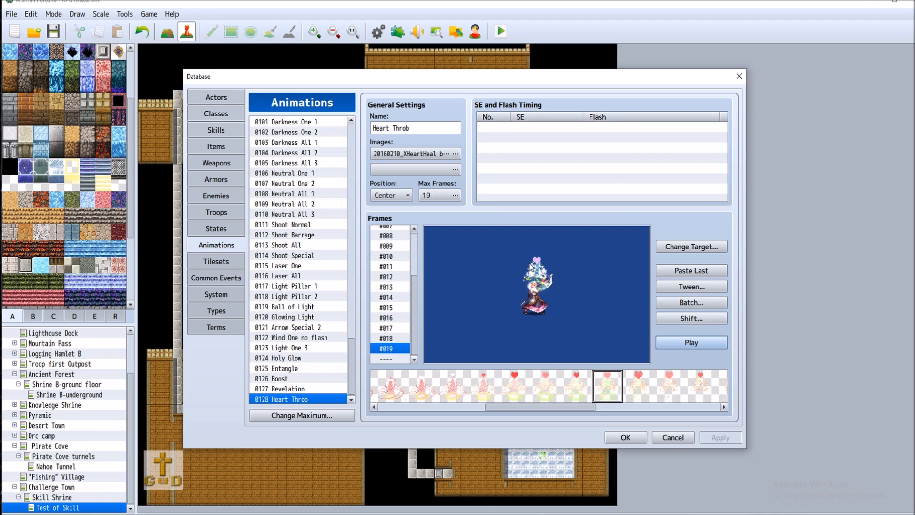
drag(414, 288, 413, 259)
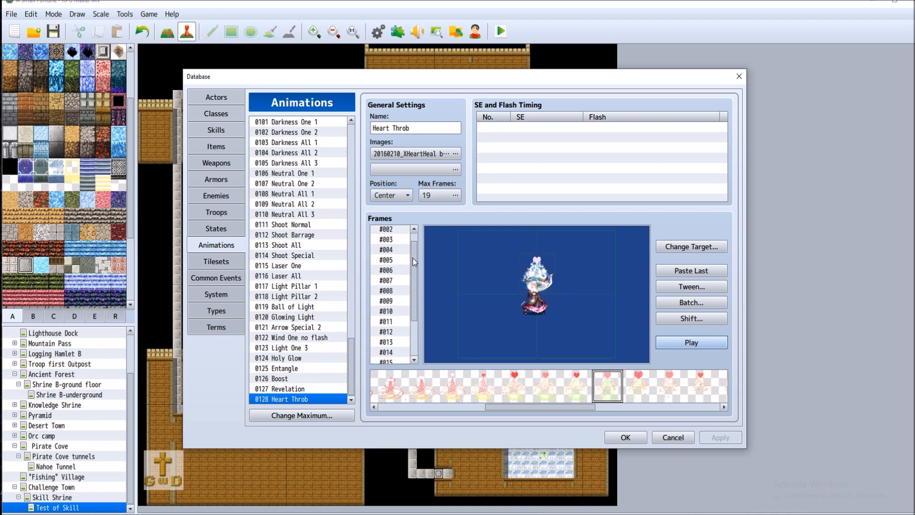
click(395, 261)
click(397, 279)
click(399, 301)
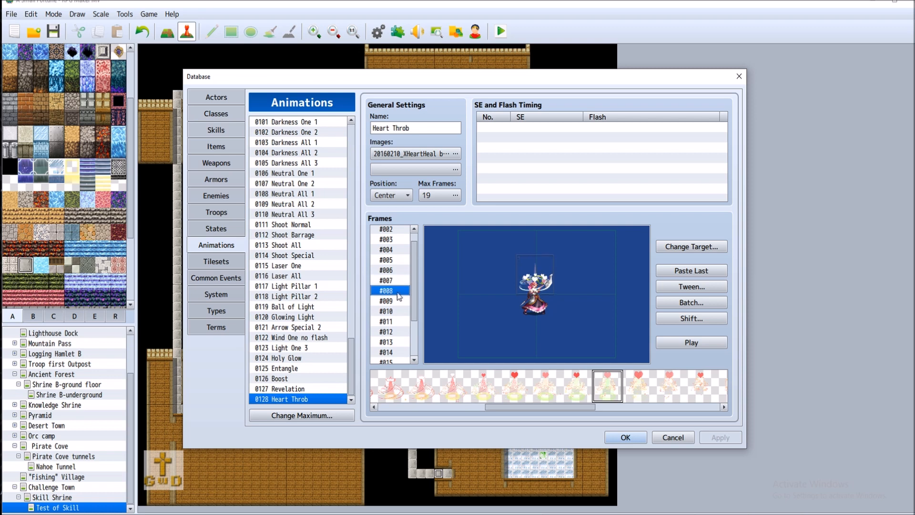
click(400, 311)
click(399, 321)
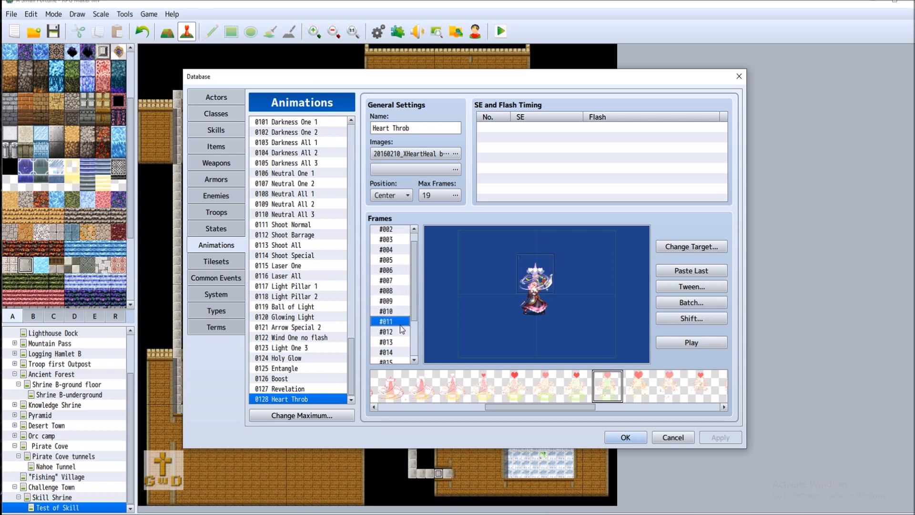
scroll(399, 320, down, 2)
click(401, 259)
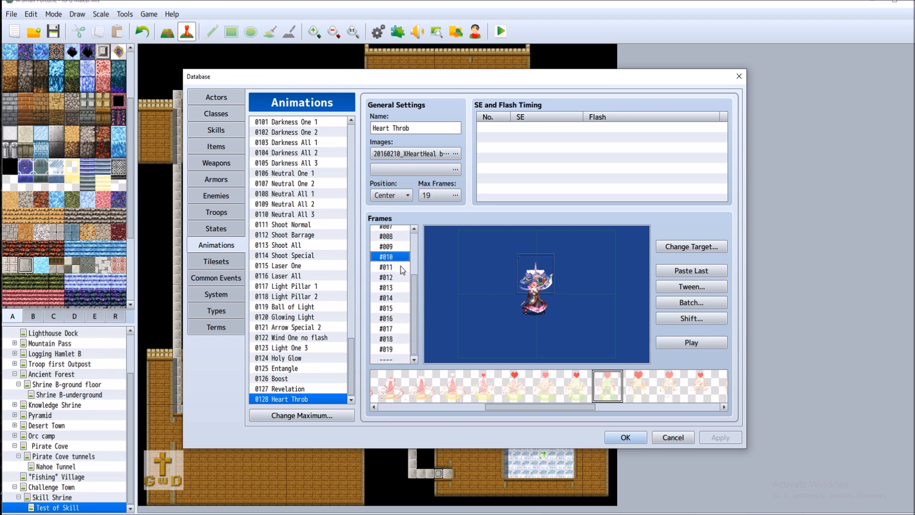
click(400, 267)
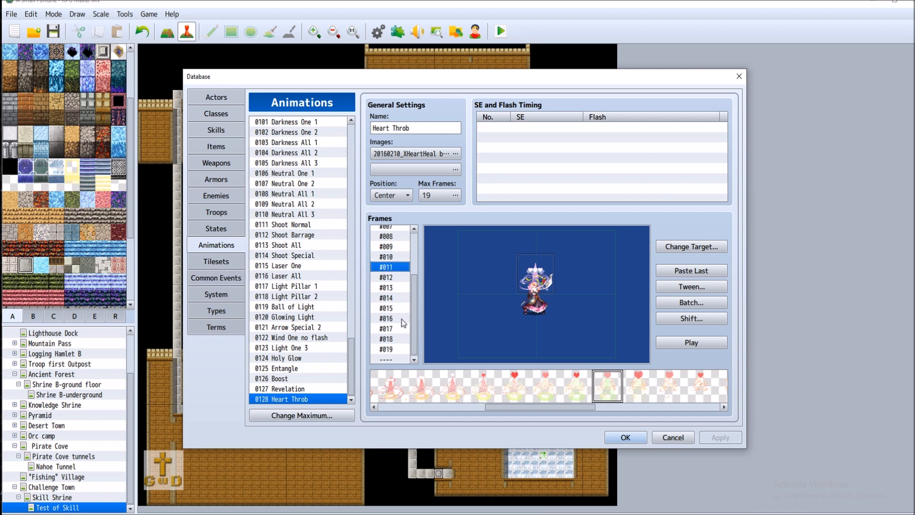
Start a timing entry for frame 10 and preview the Magic1 sound effect at 15% volume
double_click(523, 127)
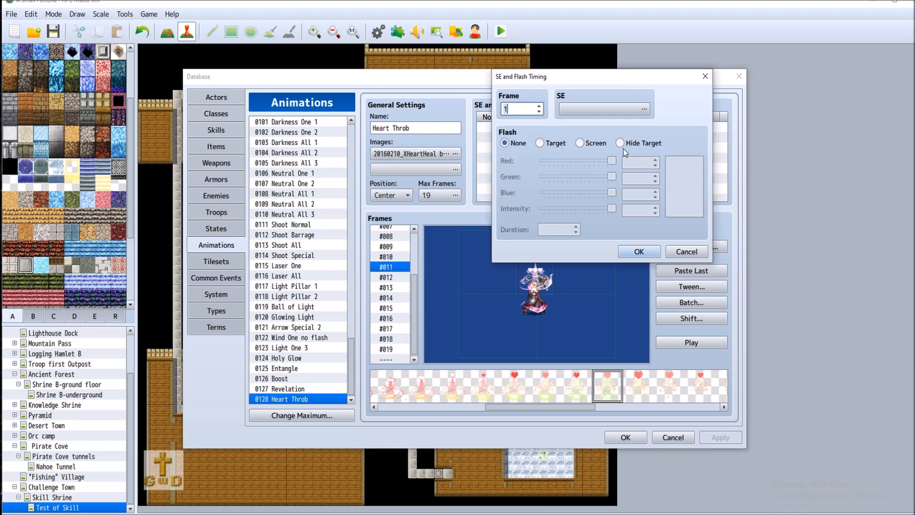
text(10)
click(596, 109)
click(595, 109)
drag(616, 82, 613, 186)
scroll(598, 168, up, 3)
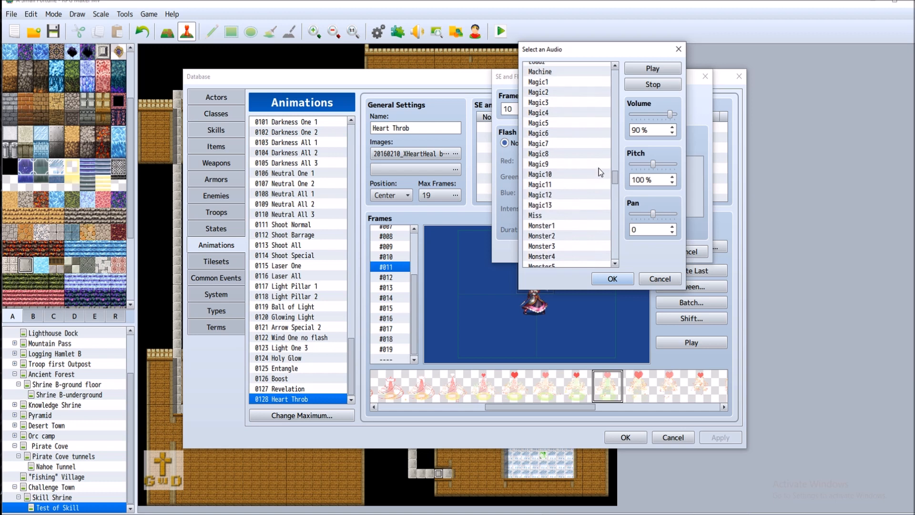
drag(670, 114, 638, 115)
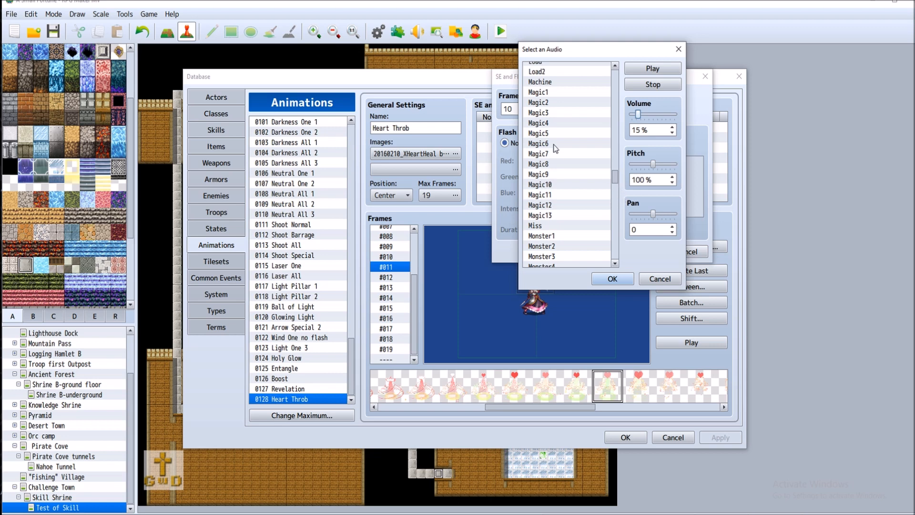
click(571, 91)
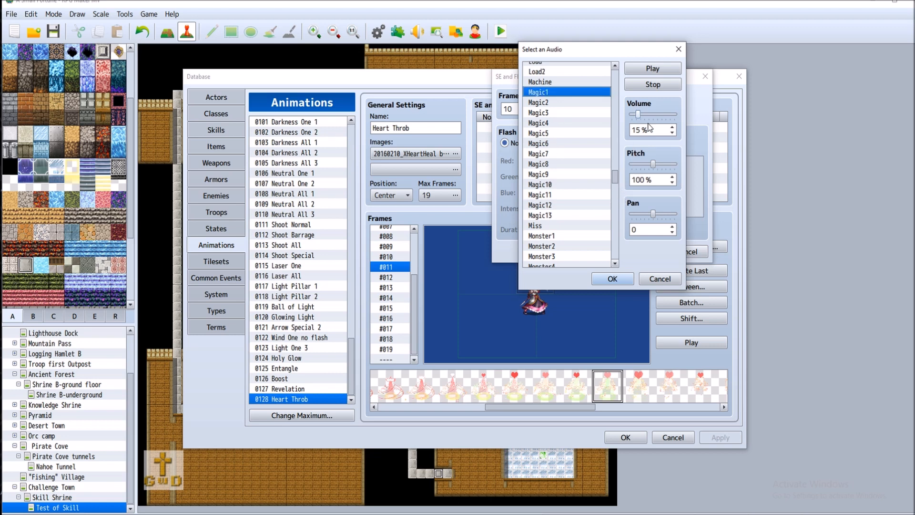
click(652, 69)
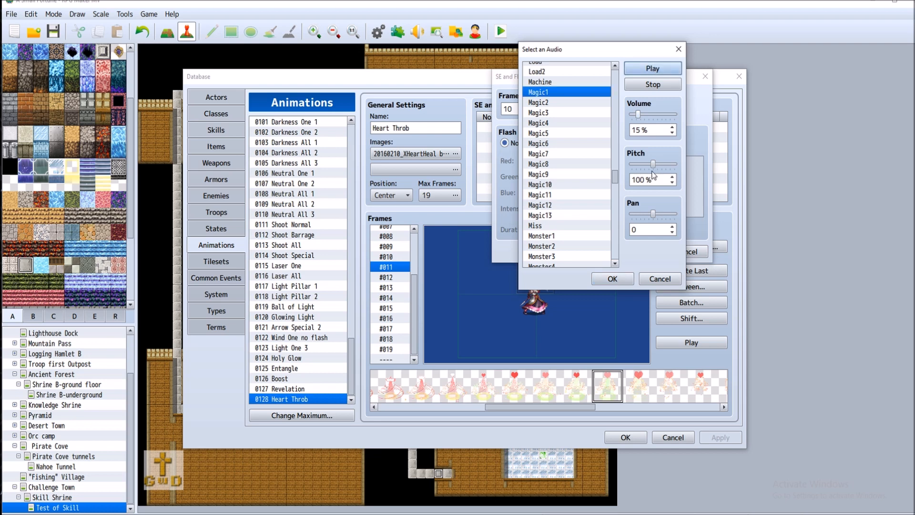
Compare Magic1 at 130% and 60% pitch, and assign it to the entry at 60% pitch
drag(653, 164, 668, 169)
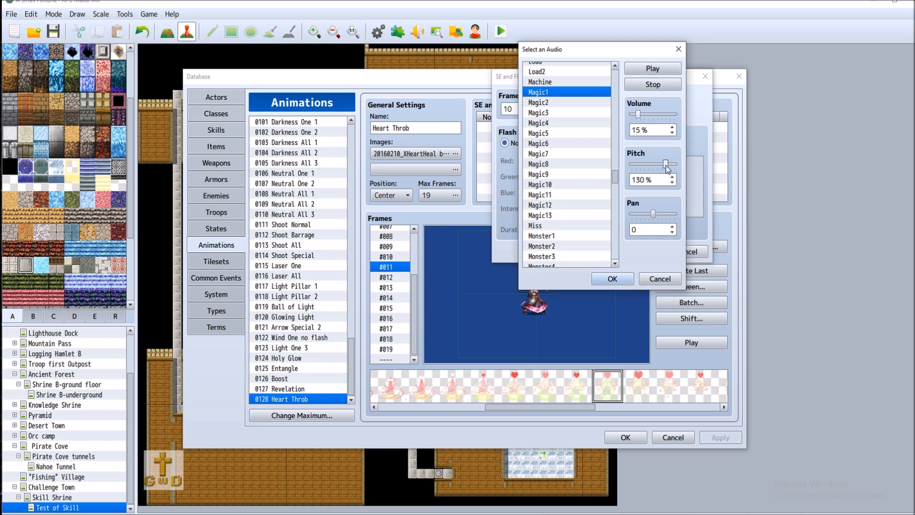
click(656, 72)
drag(666, 164, 639, 164)
click(653, 70)
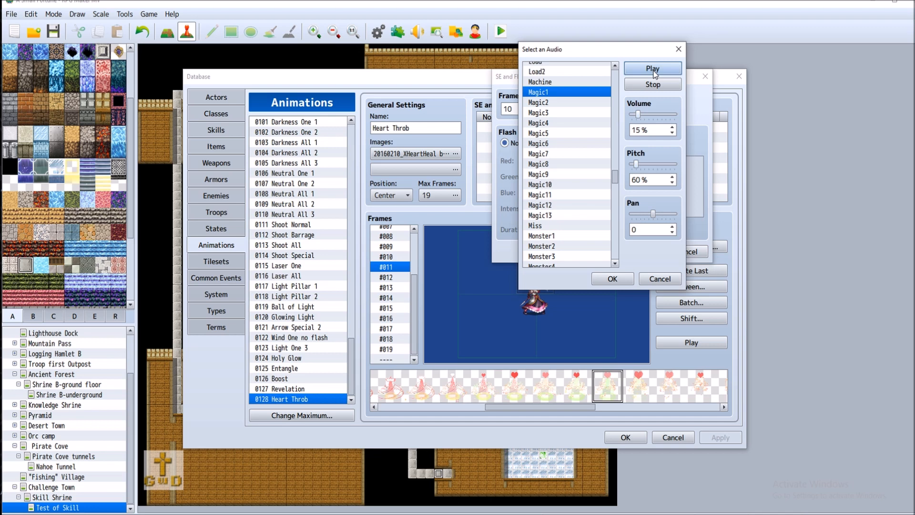
click(625, 278)
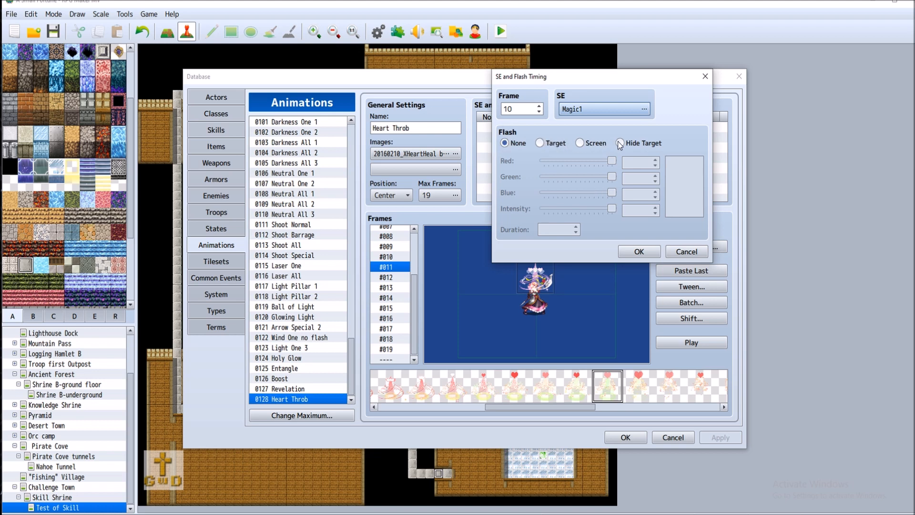
Give the entry a pink target flash with green 17, blue 153 and a duration of 25, save it, and play the animation
click(540, 143)
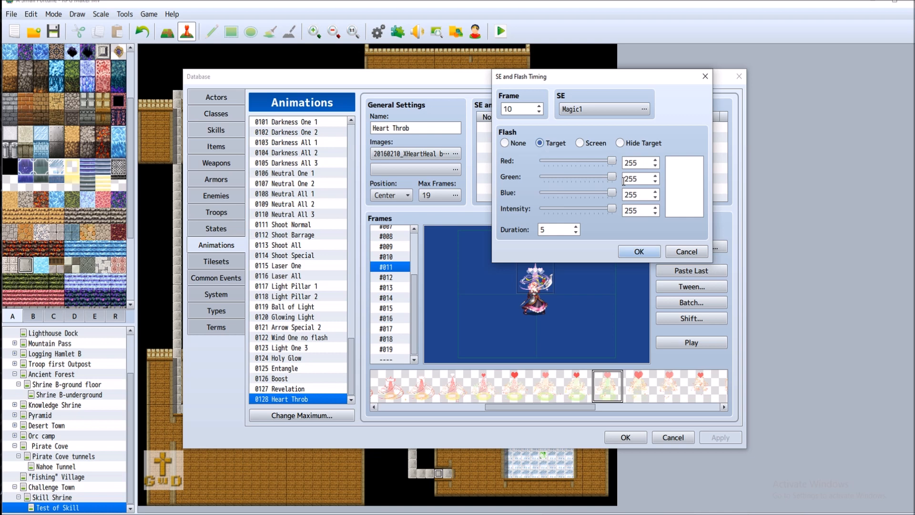
drag(612, 176, 548, 176)
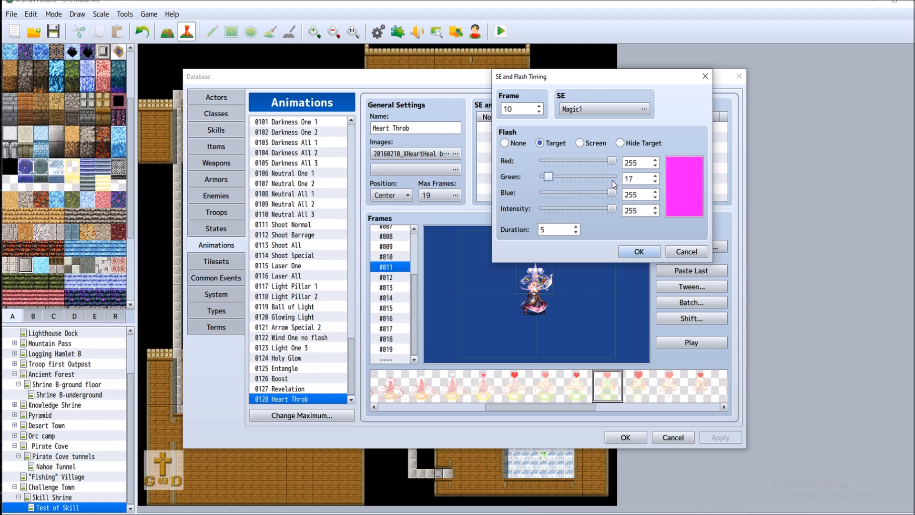
drag(612, 209, 584, 187)
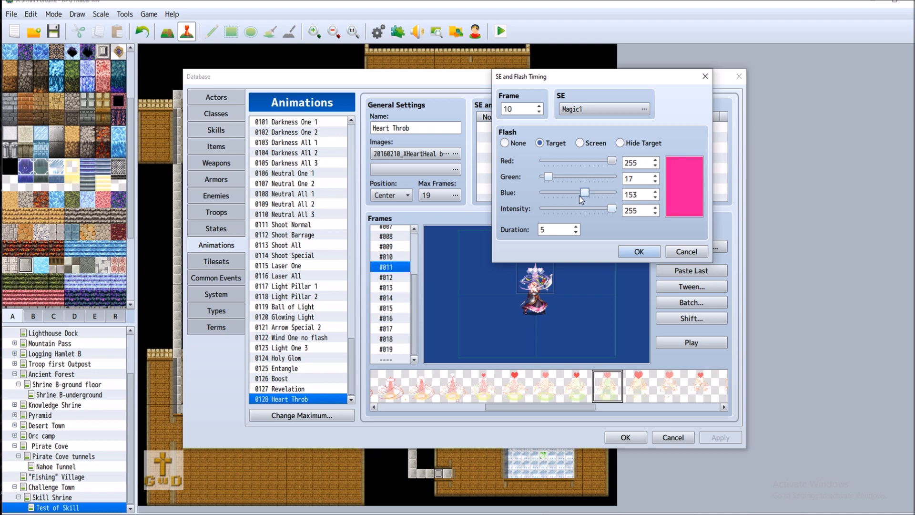
double_click(555, 230)
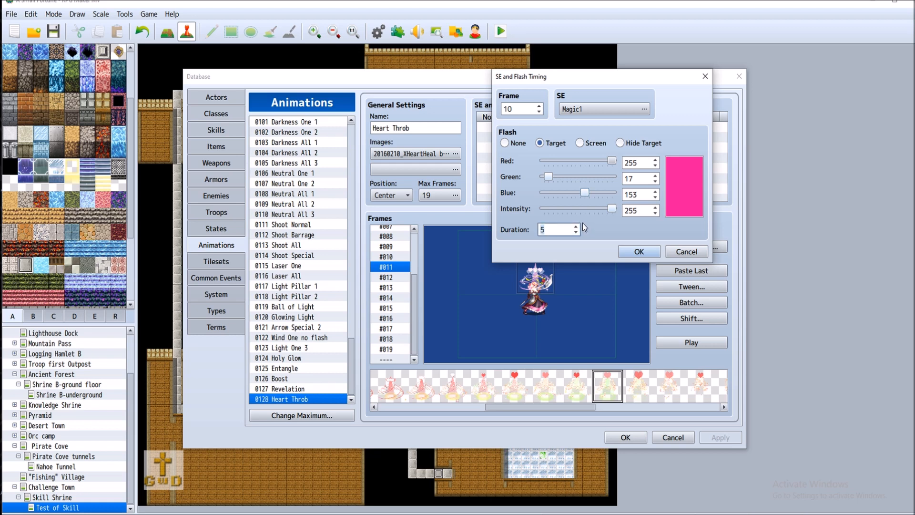
text(25)
click(638, 251)
click(695, 342)
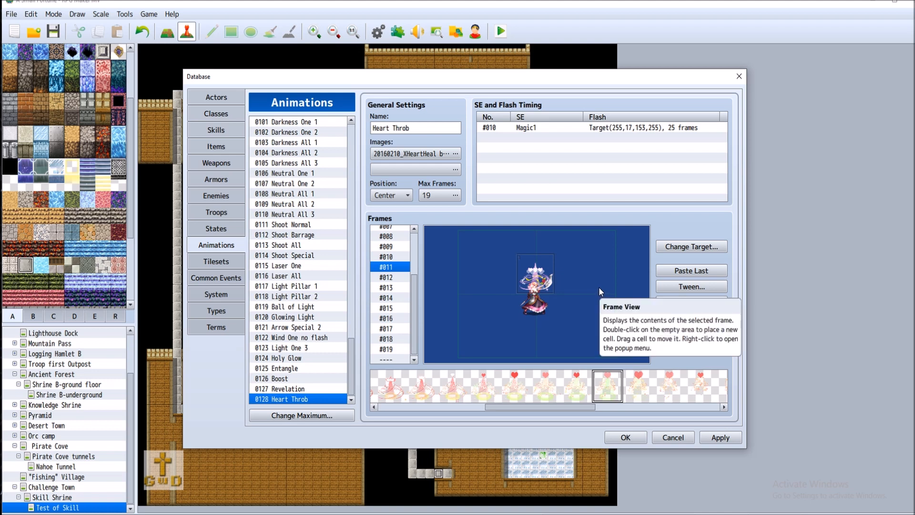
Reopen the frame 10 entry's sound selection and preview Magic2, Magic3 and Magic4 at 20% volume
double_click(496, 128)
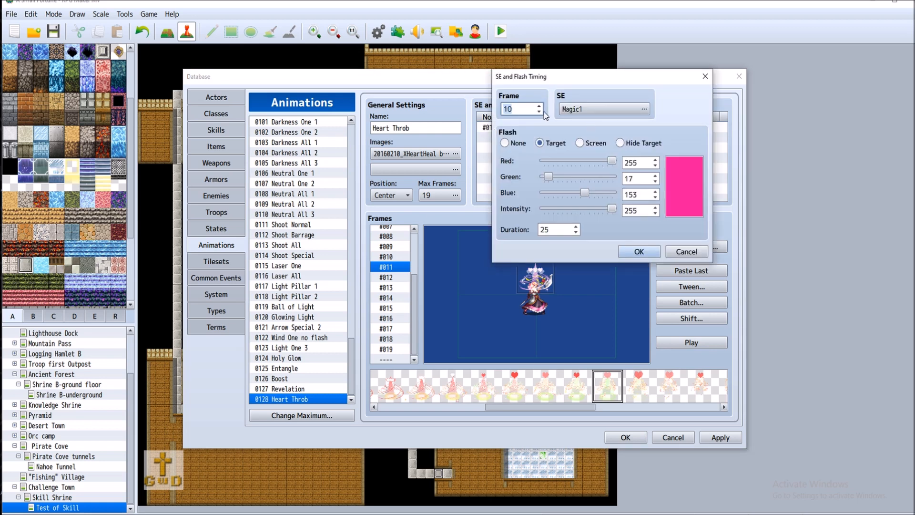
click(603, 110)
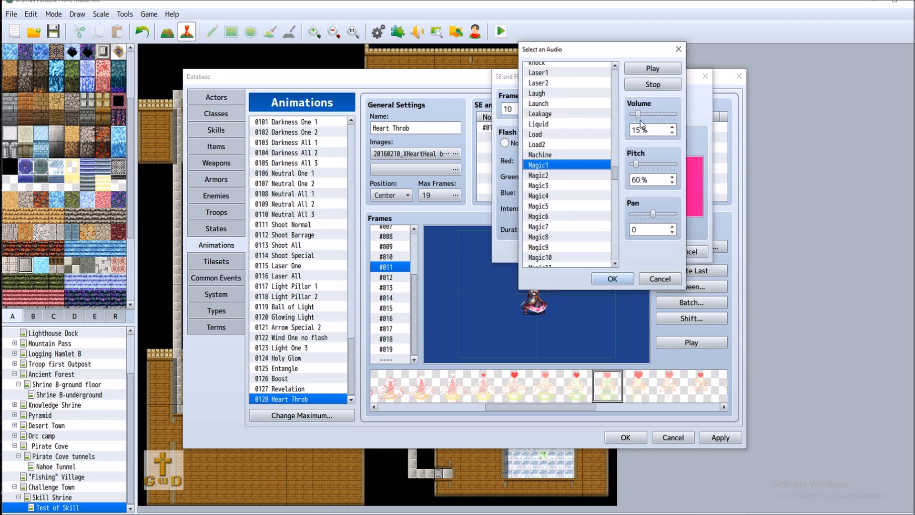
drag(642, 114, 645, 113)
click(566, 175)
click(661, 70)
click(577, 186)
click(653, 68)
click(574, 195)
click(653, 68)
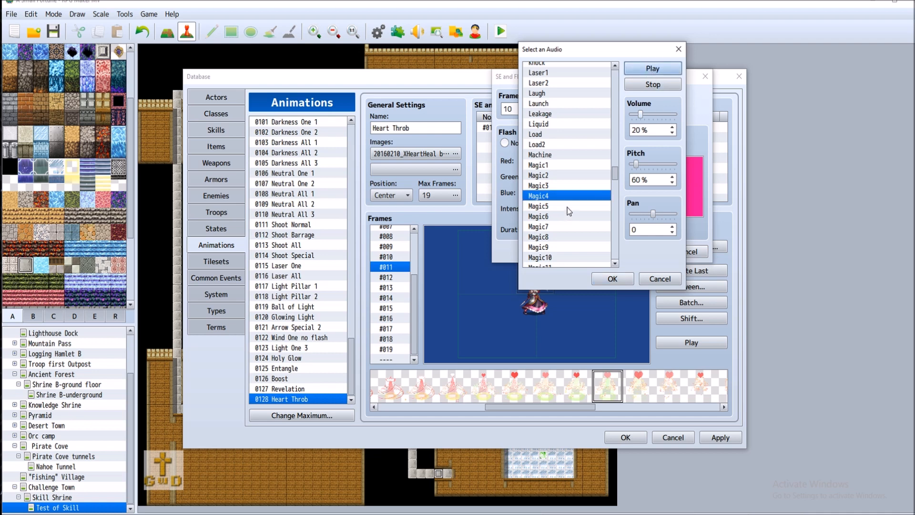
Try the sound effects from Magic5 through Magic9 at 20% volume
click(569, 206)
click(653, 68)
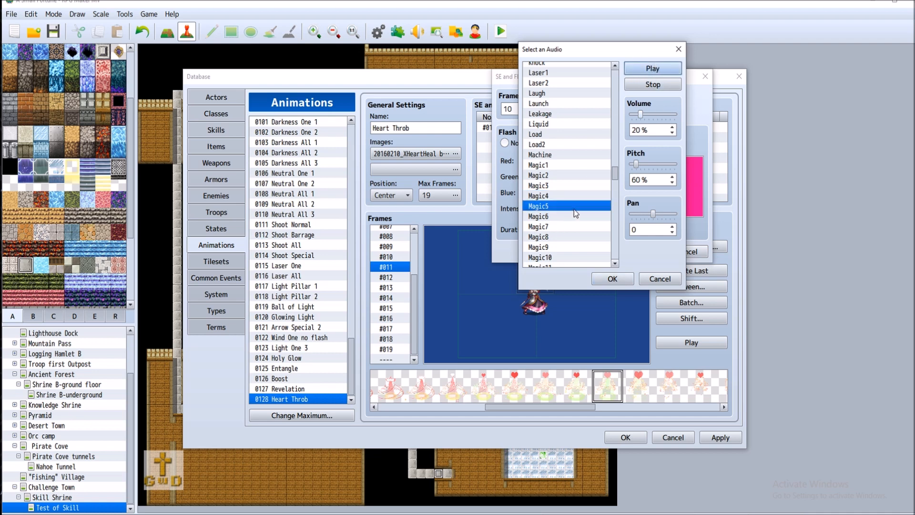
click(576, 216)
click(653, 68)
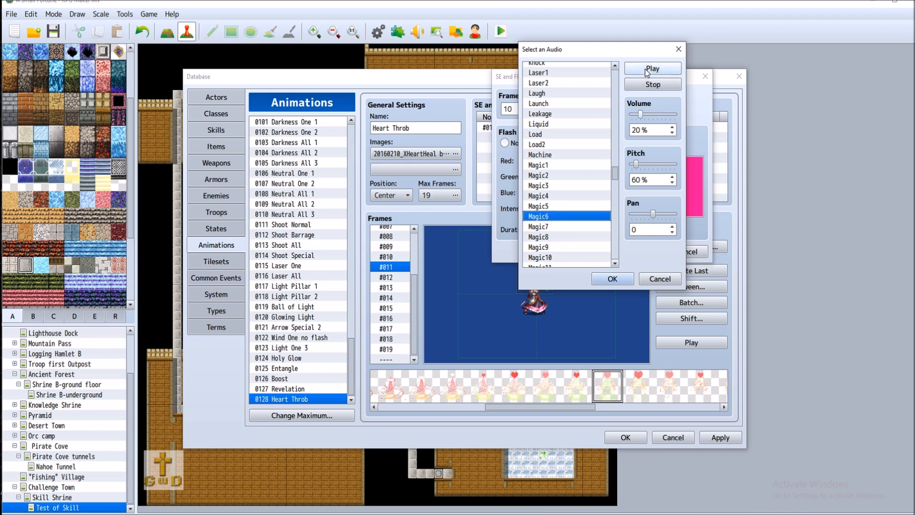
click(565, 228)
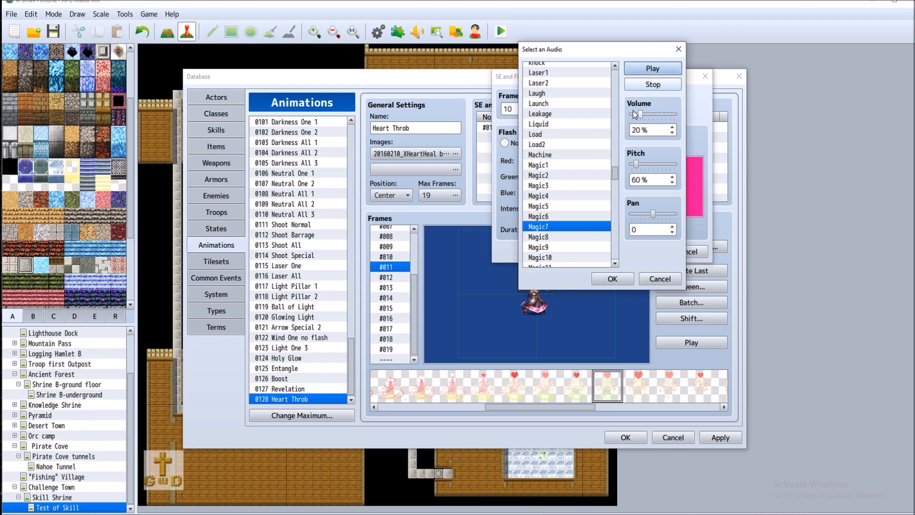
click(572, 235)
click(568, 248)
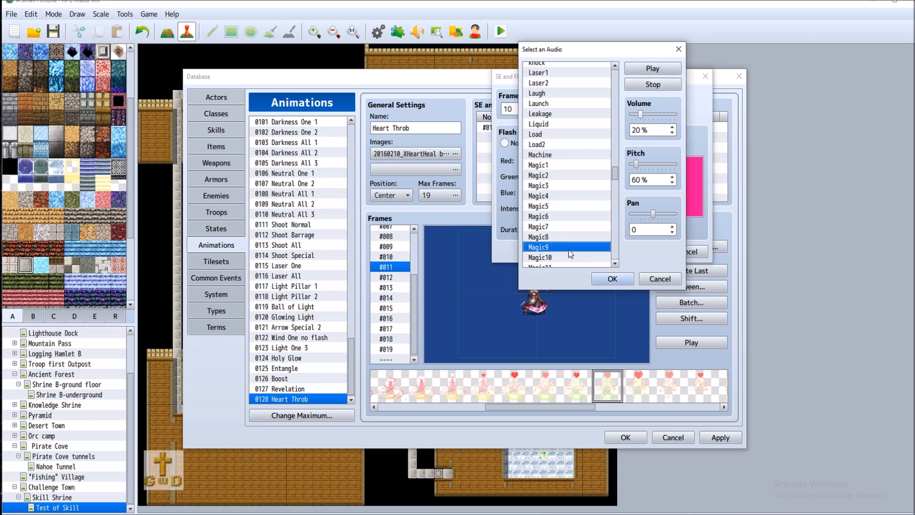
click(659, 72)
Lower the volume to 10%, set the pitch to 100%, and preview Magic10
scroll(562, 236, down, 2)
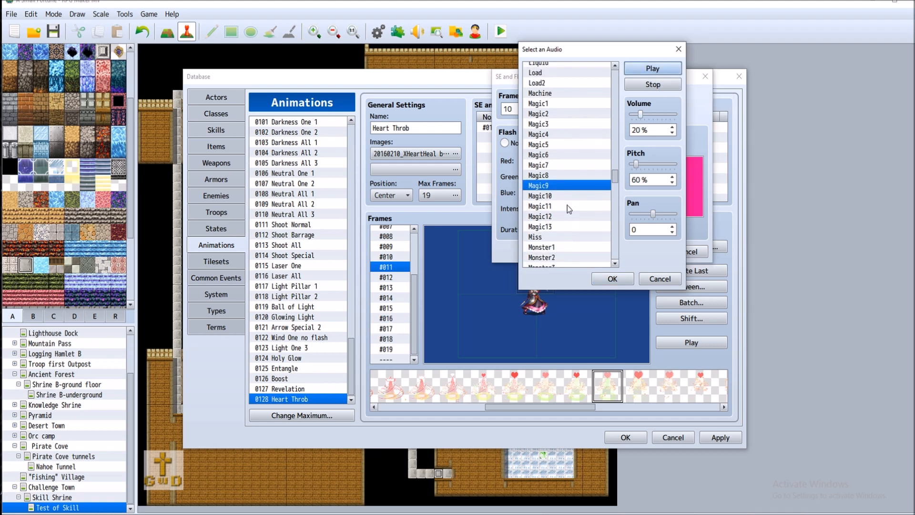
drag(640, 118, 637, 117)
click(557, 196)
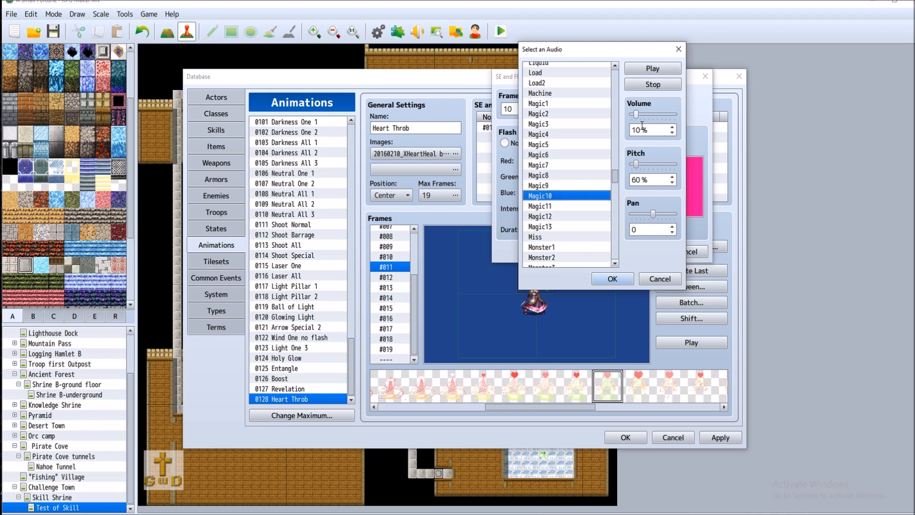
drag(638, 163, 654, 164)
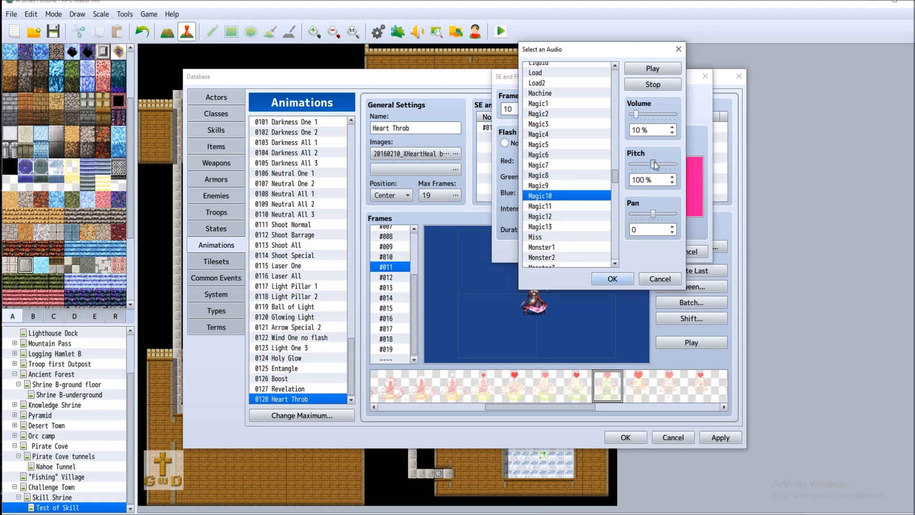
click(659, 72)
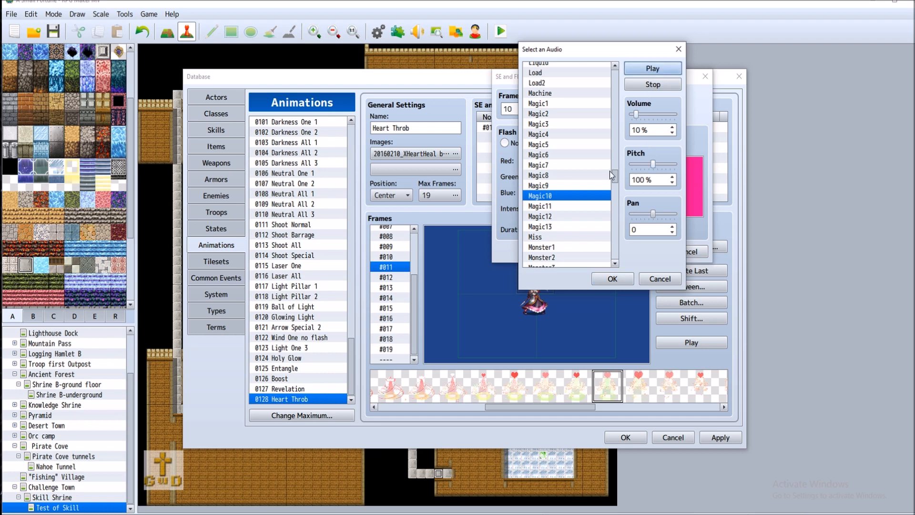
Go through the Magic11, Magic12 and Magic13 sound effects and preview them
click(577, 205)
click(652, 69)
click(581, 216)
click(647, 85)
click(568, 226)
click(643, 76)
click(657, 69)
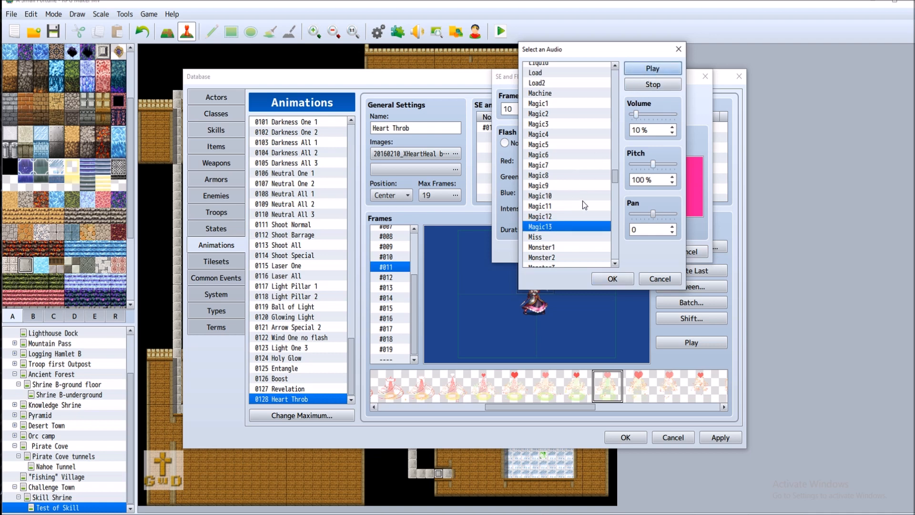
Compare the Magic1, Magic2 and Magic3 sound effects again at 100% pitch
click(556, 115)
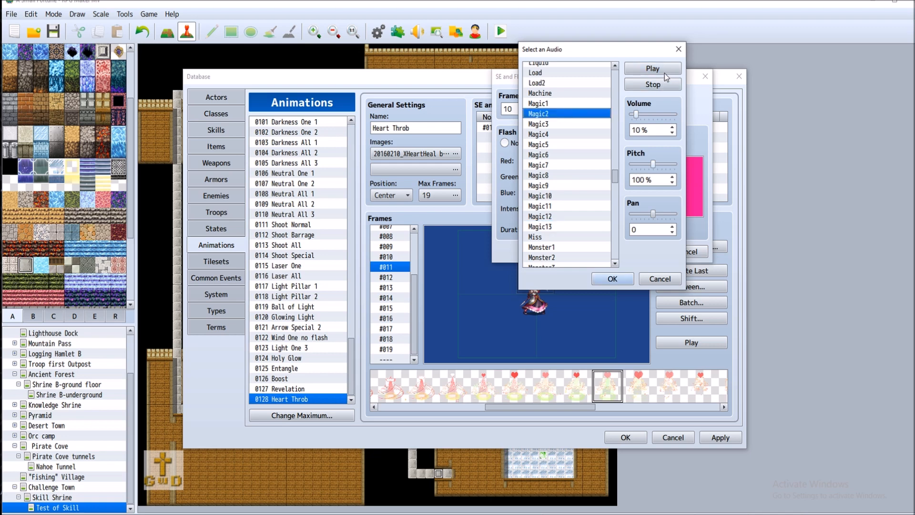
click(577, 124)
click(656, 68)
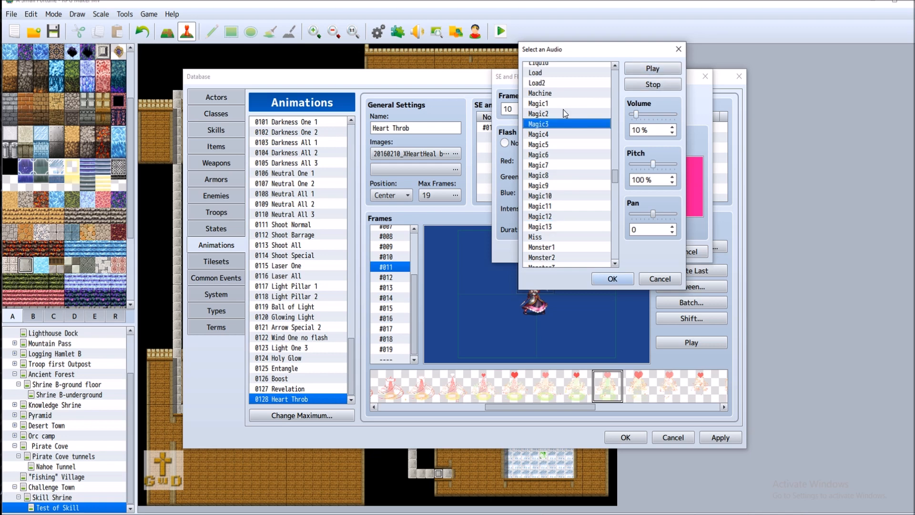
click(579, 103)
click(652, 69)
click(587, 114)
click(656, 69)
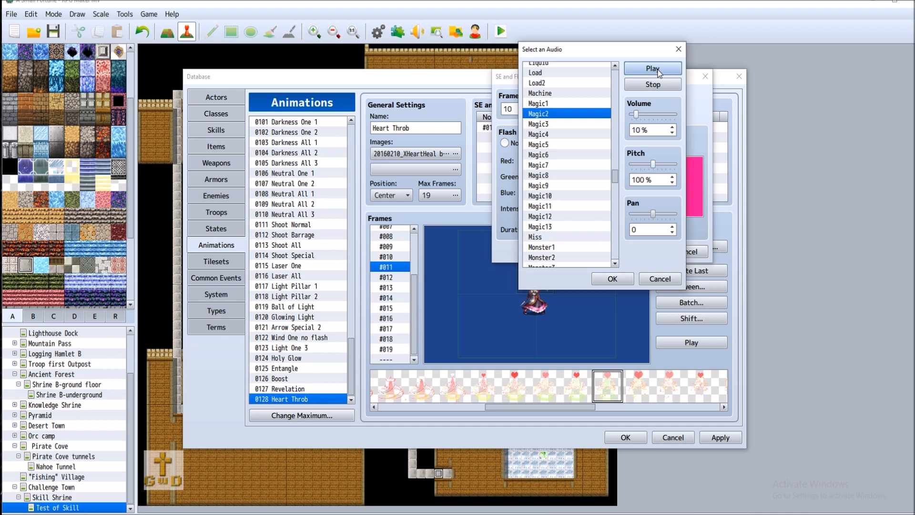
Preview the Push and Powerup sound effects
scroll(567, 223, down, 3)
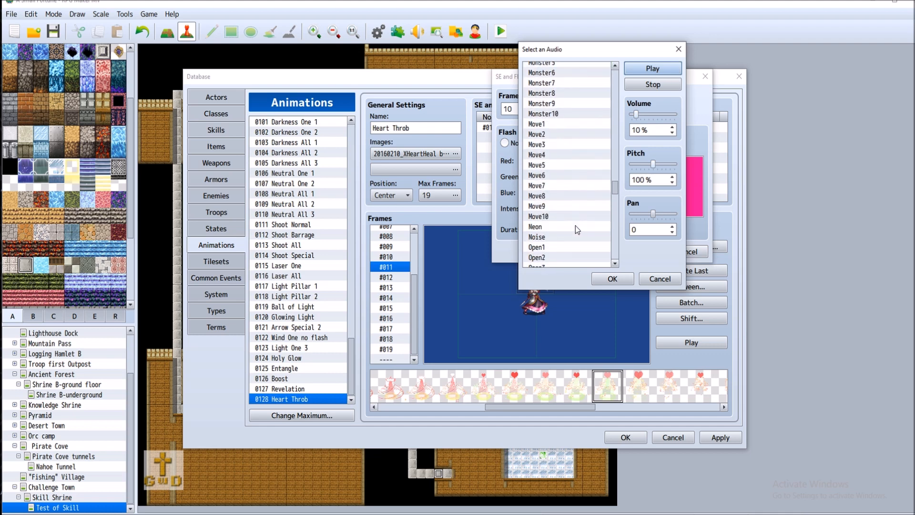
scroll(575, 225, down, 4)
scroll(577, 228, down, 1)
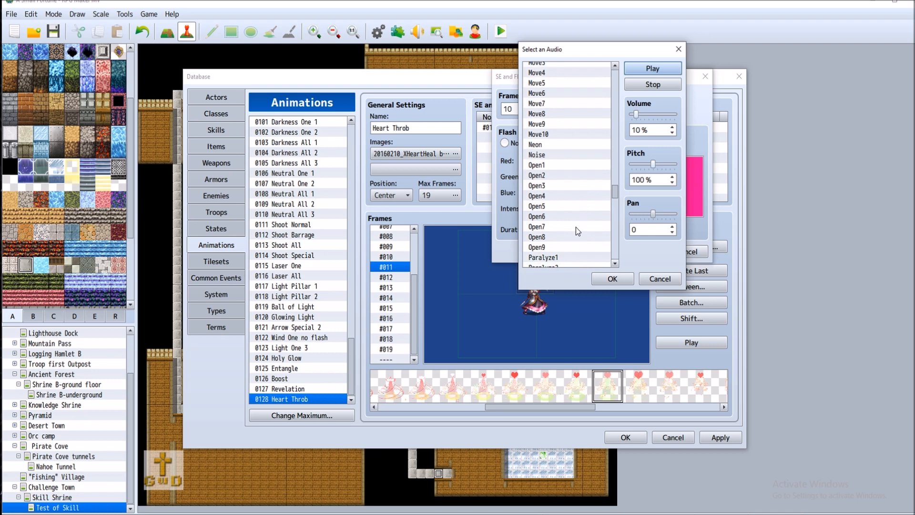
scroll(578, 222, down, 2)
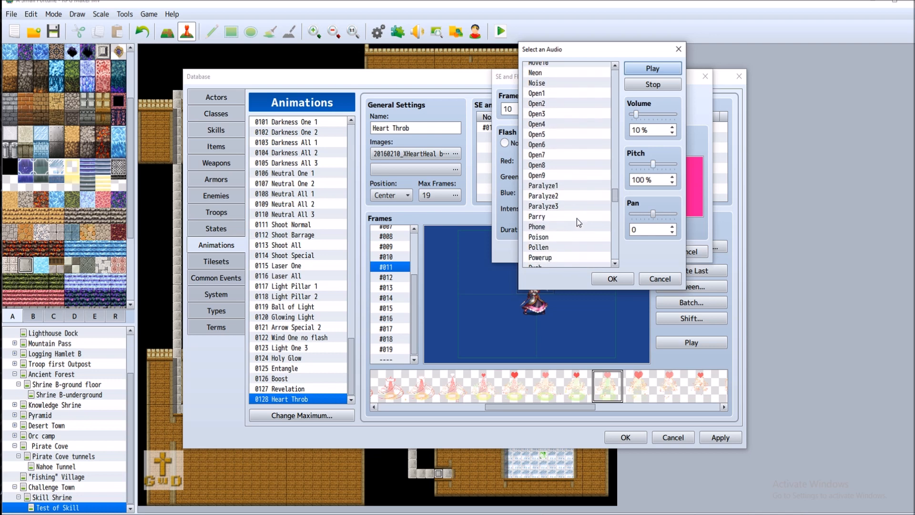
scroll(577, 216, down, 2)
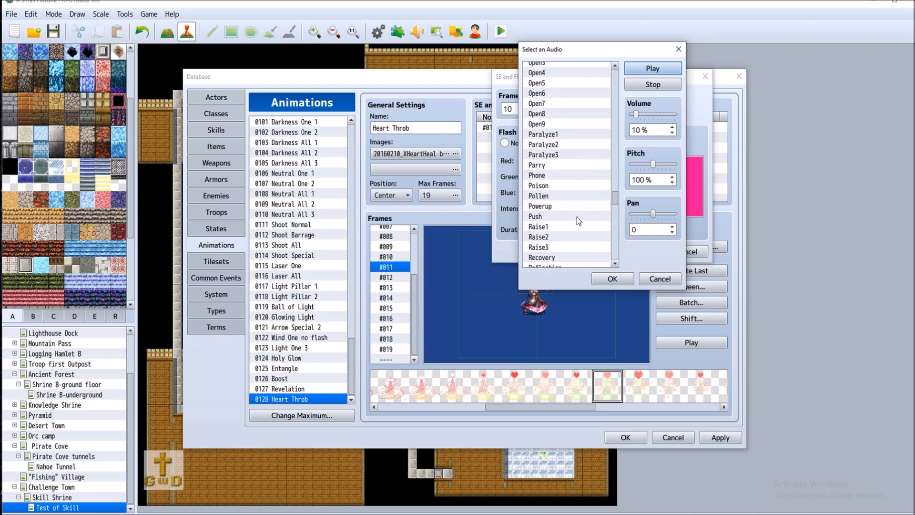
click(576, 216)
click(658, 69)
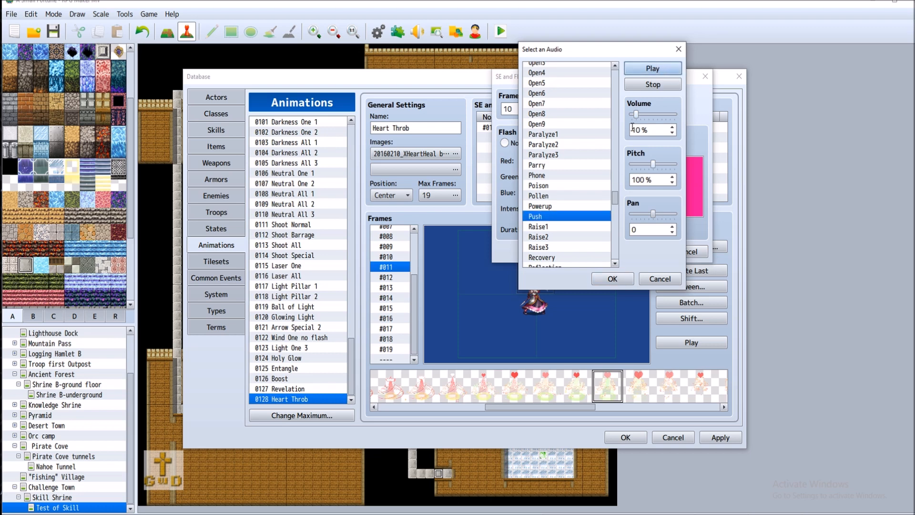
click(576, 206)
click(655, 69)
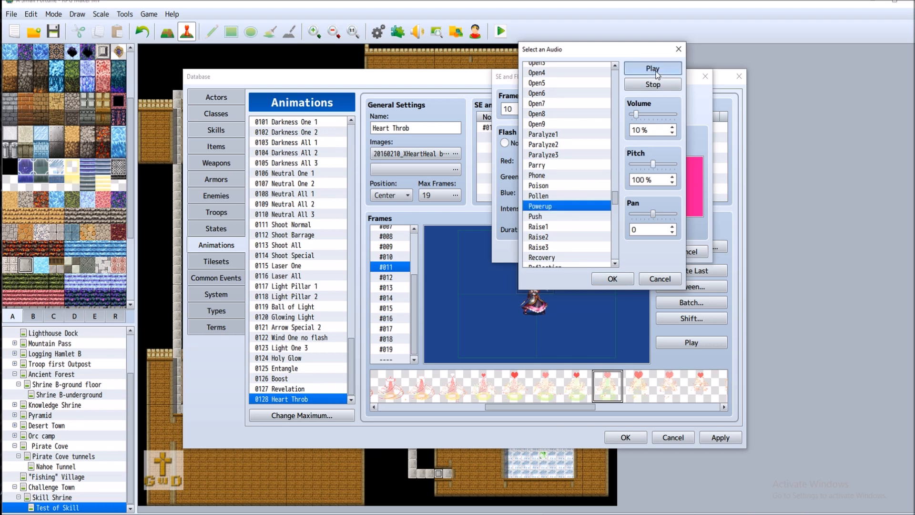
Preview the Raise1 and Raise2 sound effects, trying Raise2 at 70% pitch, and restore the pitch to 100%
click(577, 227)
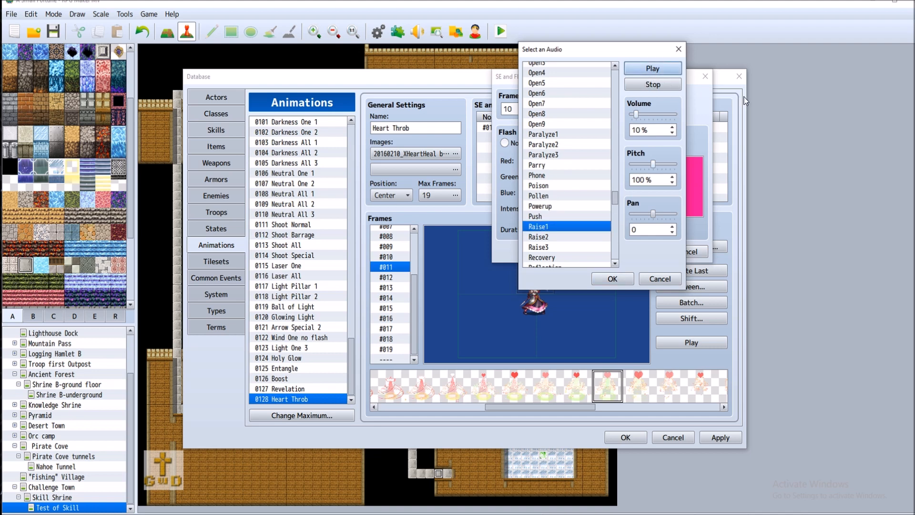
click(577, 237)
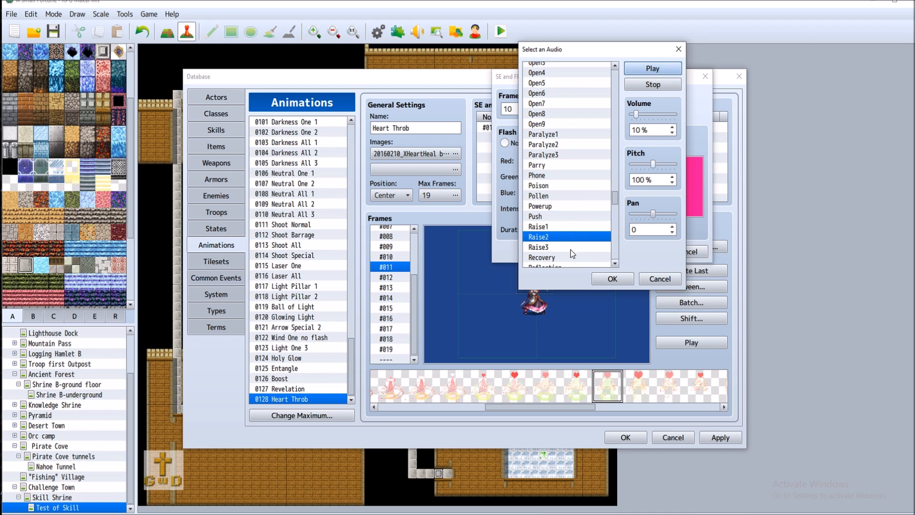
drag(653, 164, 641, 165)
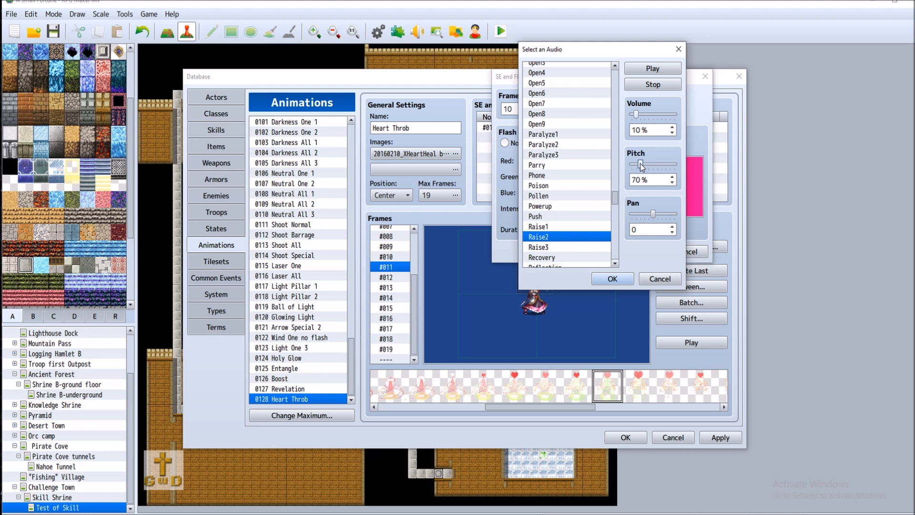
click(653, 70)
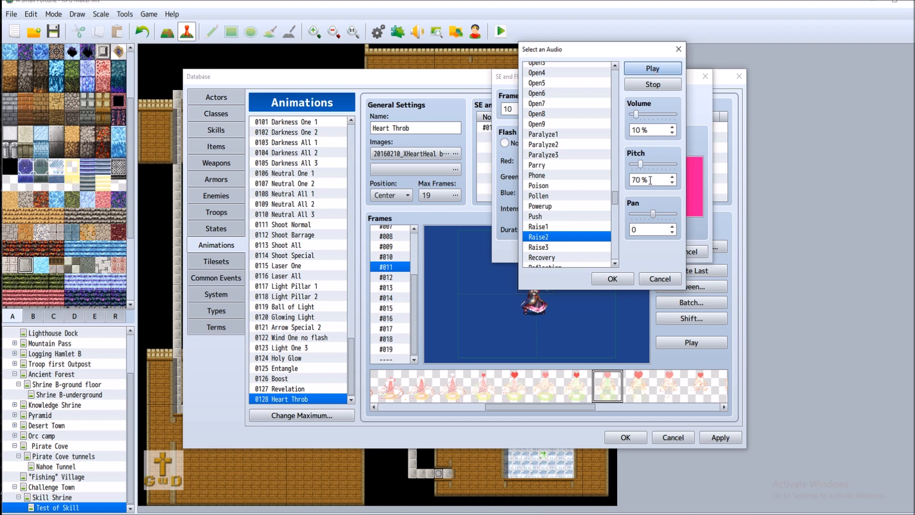
drag(641, 166, 652, 165)
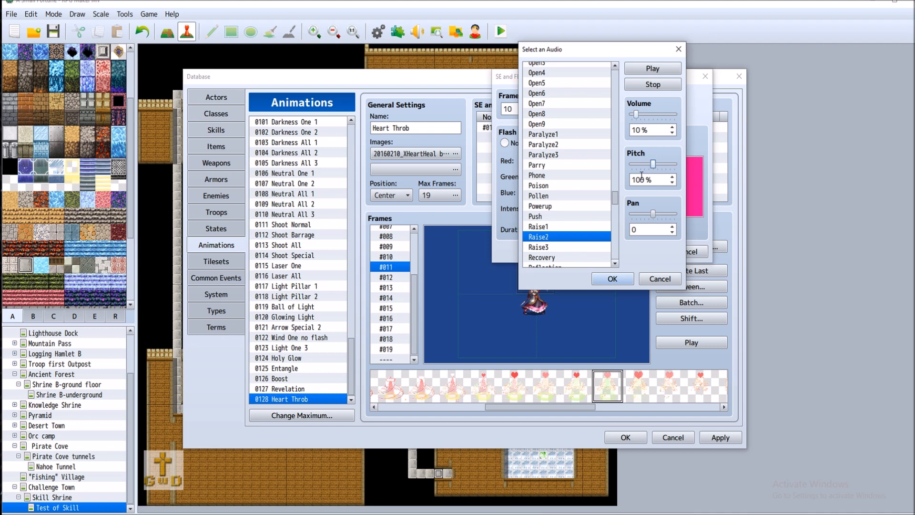
Preview the Raise3 and Resonance sound effects at 10% volume
click(578, 247)
click(660, 75)
scroll(596, 205, down, 2)
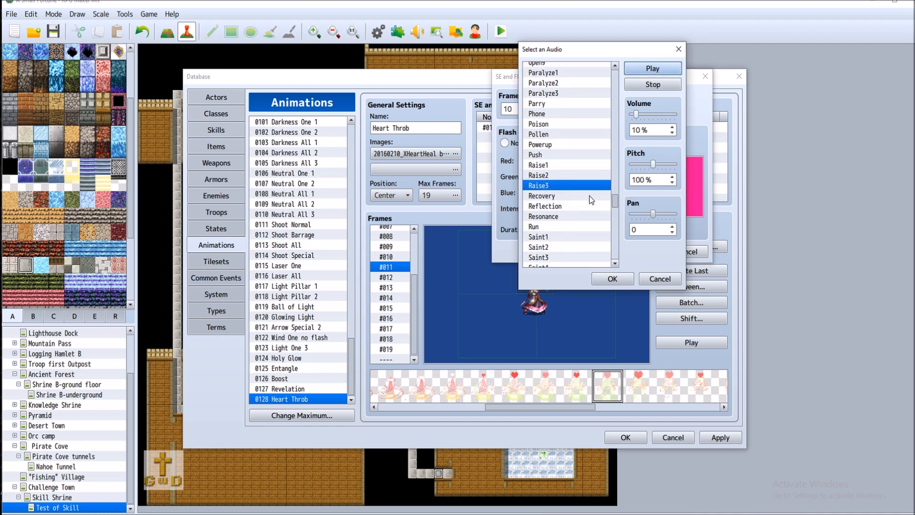
click(575, 216)
click(648, 72)
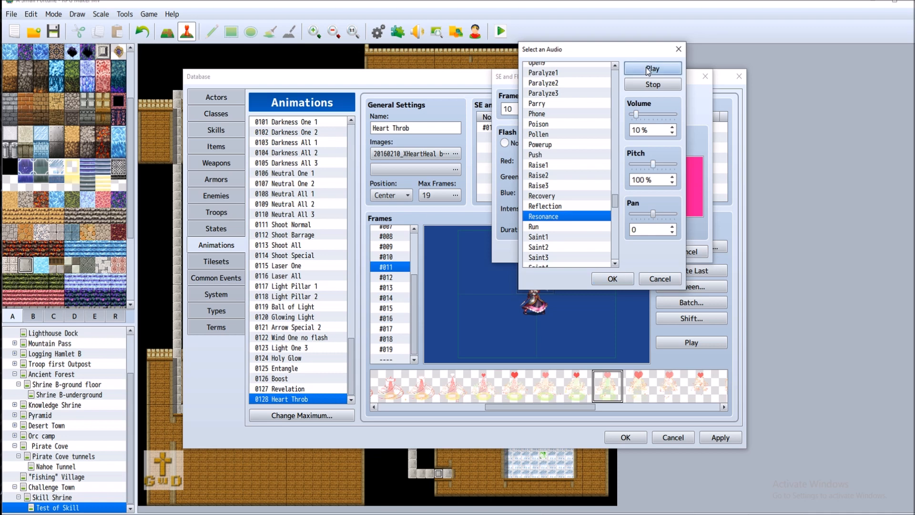
Look through the sound effects from Saint1 to Thunder13 for a suitable candidate and try Twine
scroll(581, 193, down, 2)
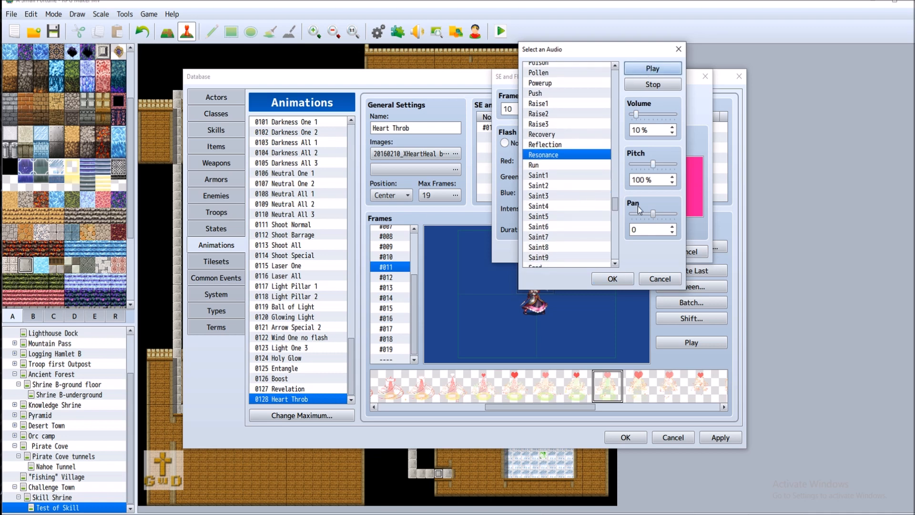
scroll(597, 198, down, 3)
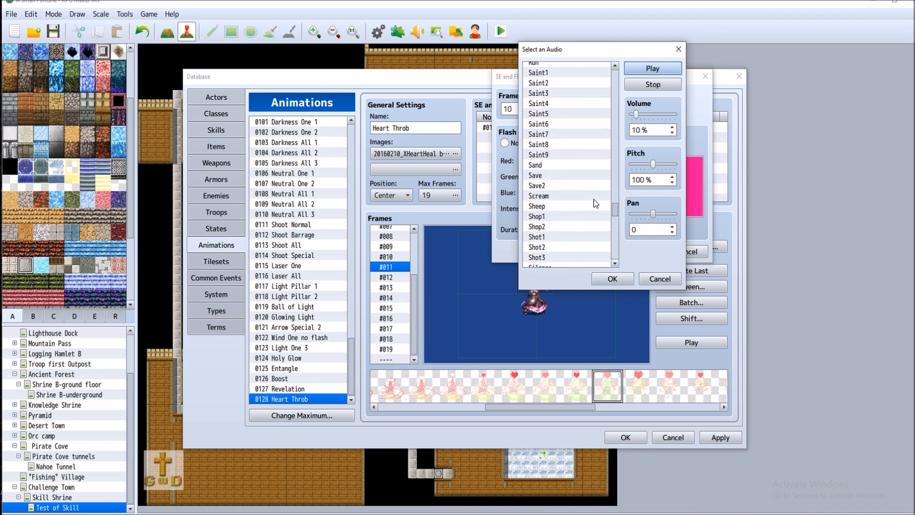
scroll(596, 204, down, 2)
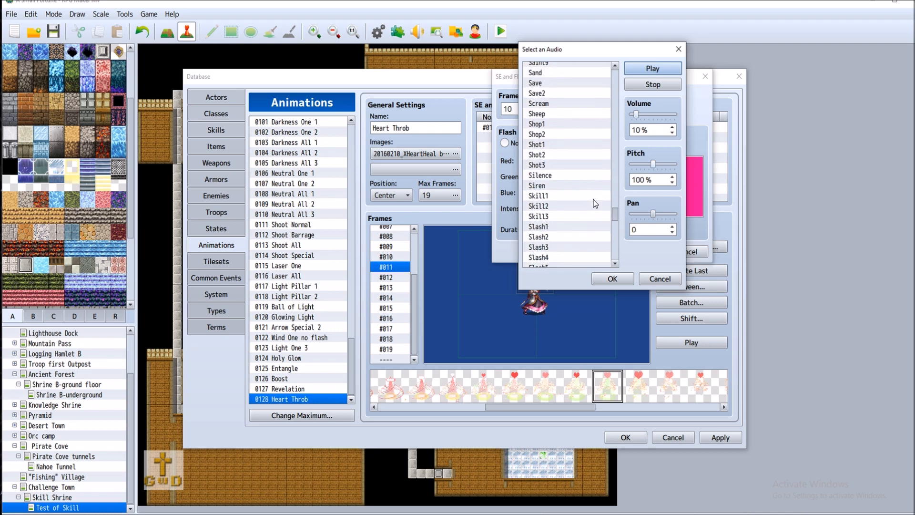
scroll(596, 204, down, 3)
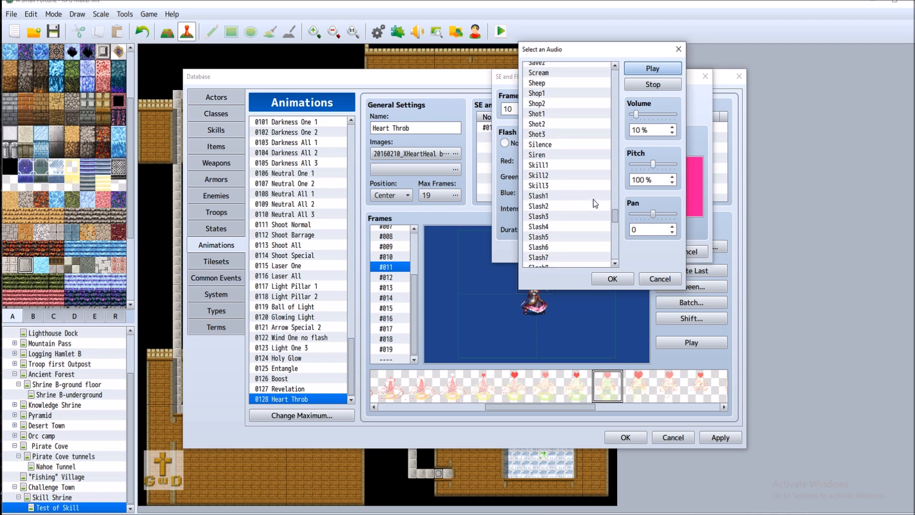
scroll(596, 204, down, 4)
scroll(595, 204, down, 1)
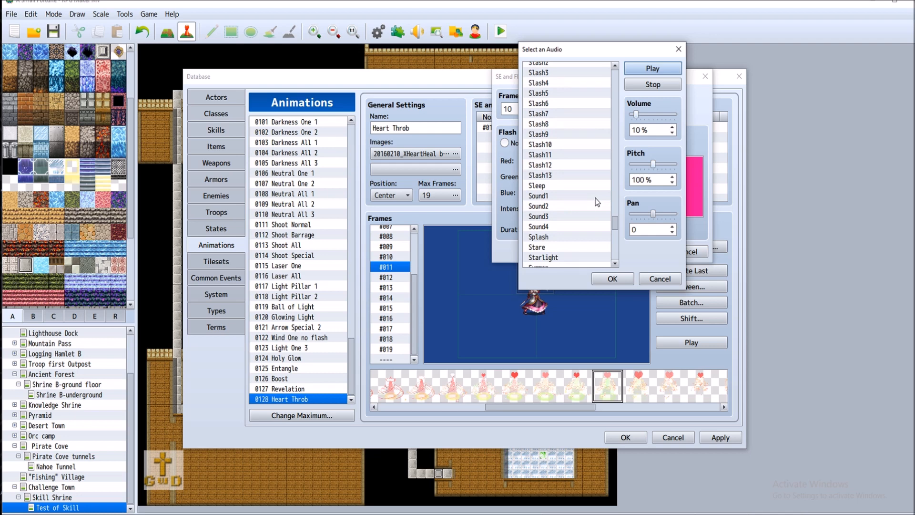
scroll(597, 202, down, 2)
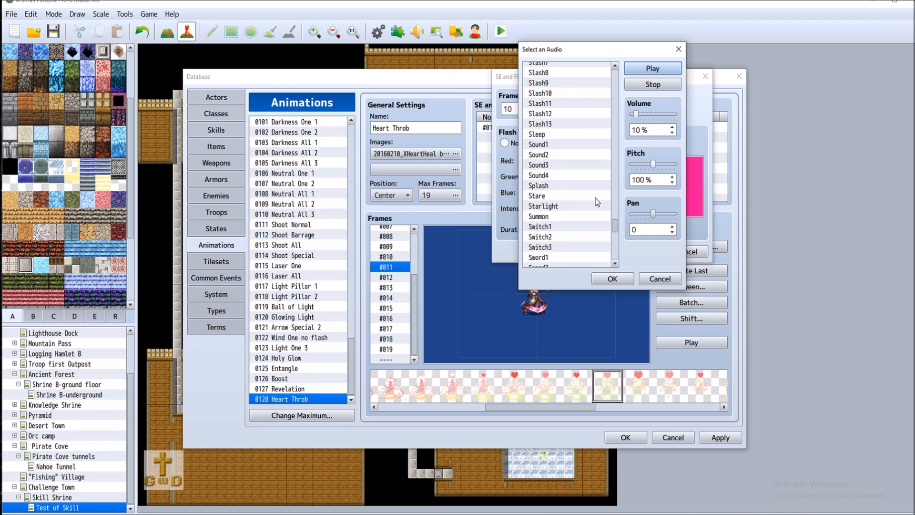
scroll(597, 202, down, 1)
scroll(597, 202, down, 7)
scroll(597, 202, down, 1)
click(586, 206)
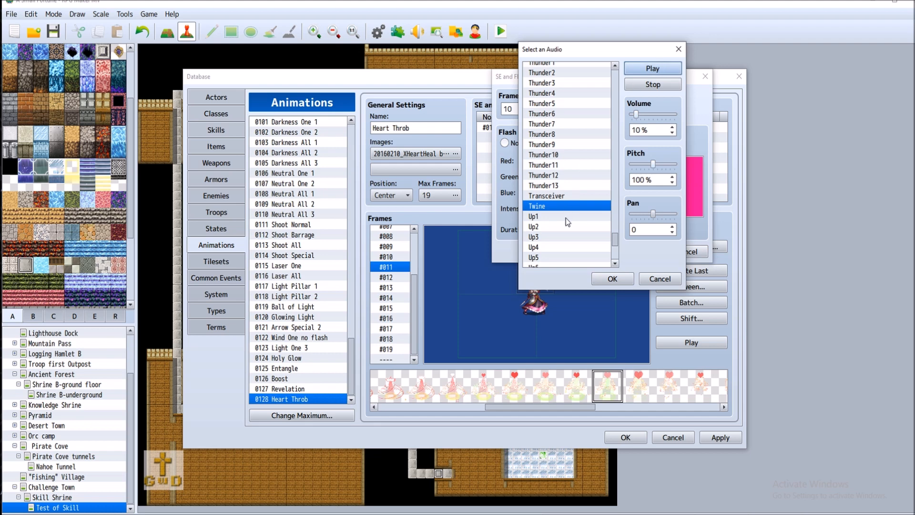
Preview the sound effects from Up1 through Up4
scroll(567, 217, down, 2)
click(570, 144)
click(653, 68)
click(590, 155)
click(664, 71)
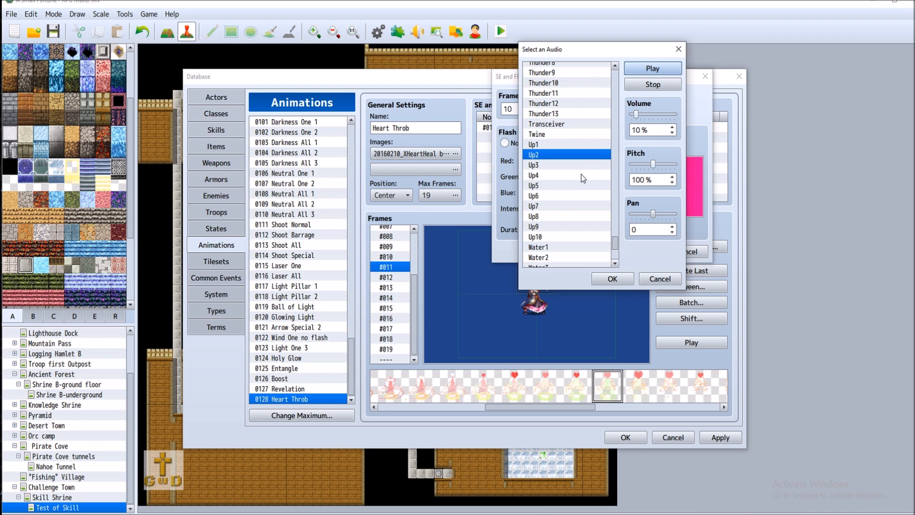
click(577, 165)
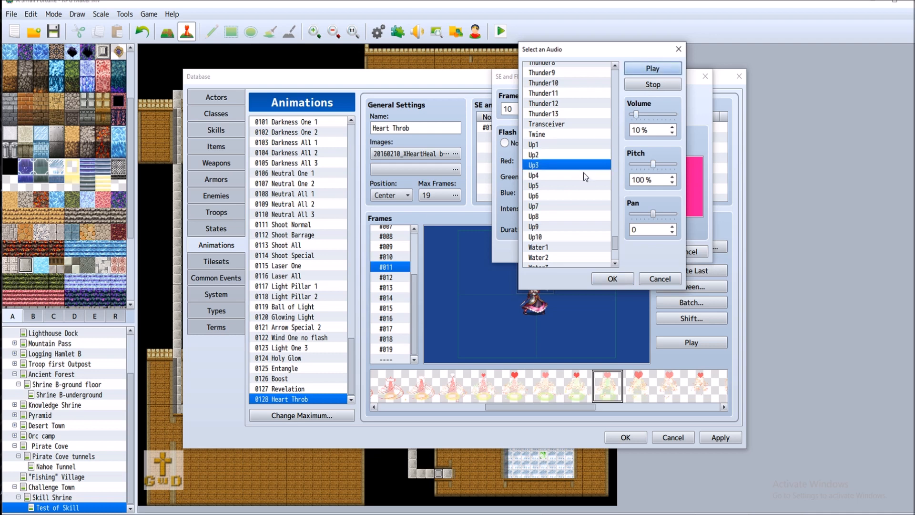
click(584, 174)
click(653, 68)
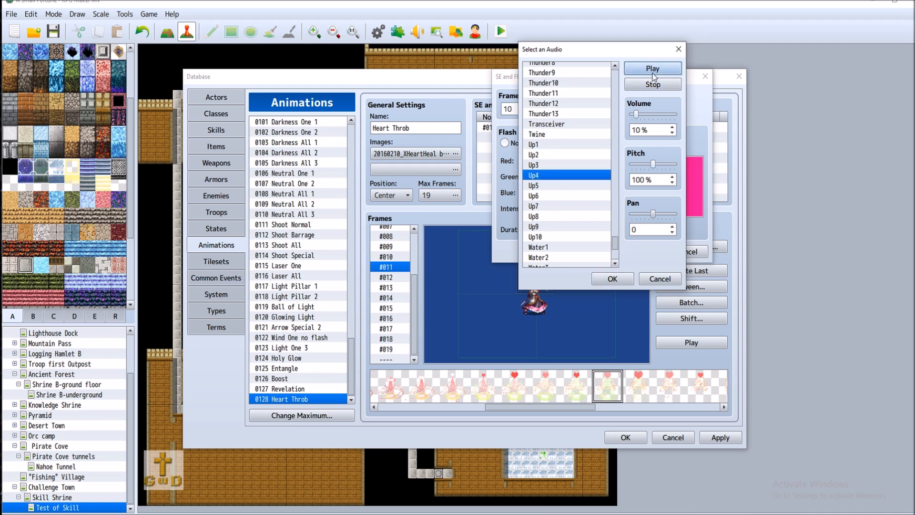
Go through the sound effects from Up5 to Up10 and preview them
click(590, 186)
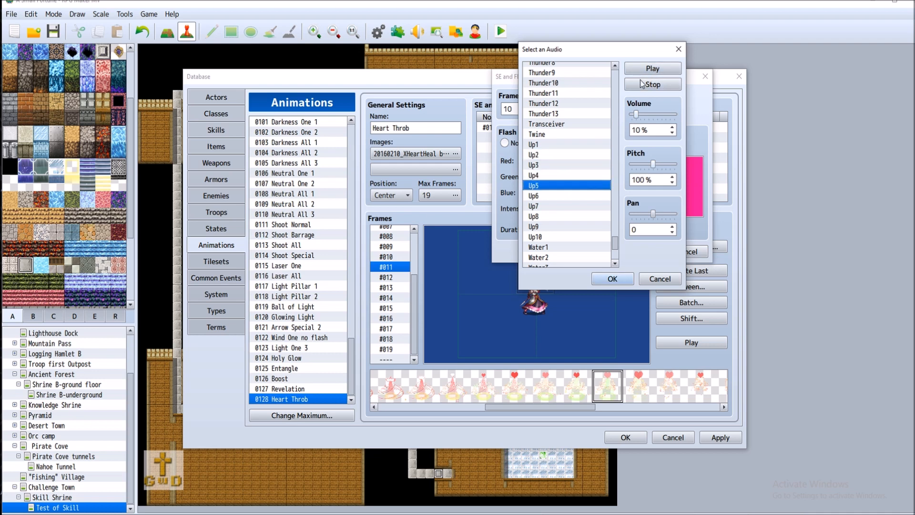
click(577, 195)
click(665, 71)
click(576, 206)
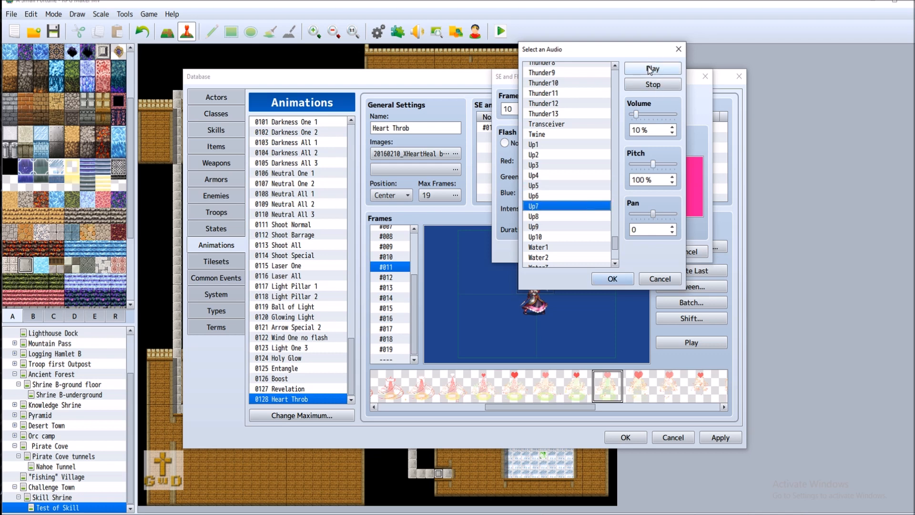
scroll(576, 238, down, 2)
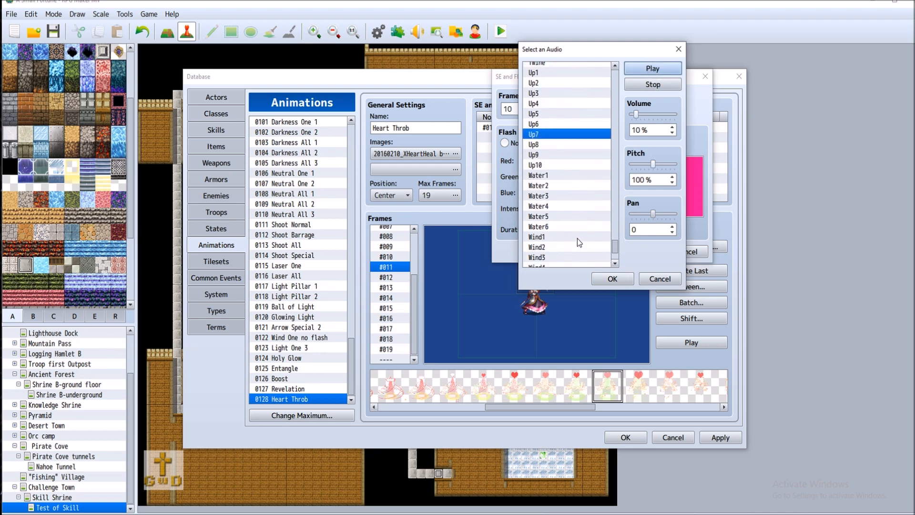
click(586, 144)
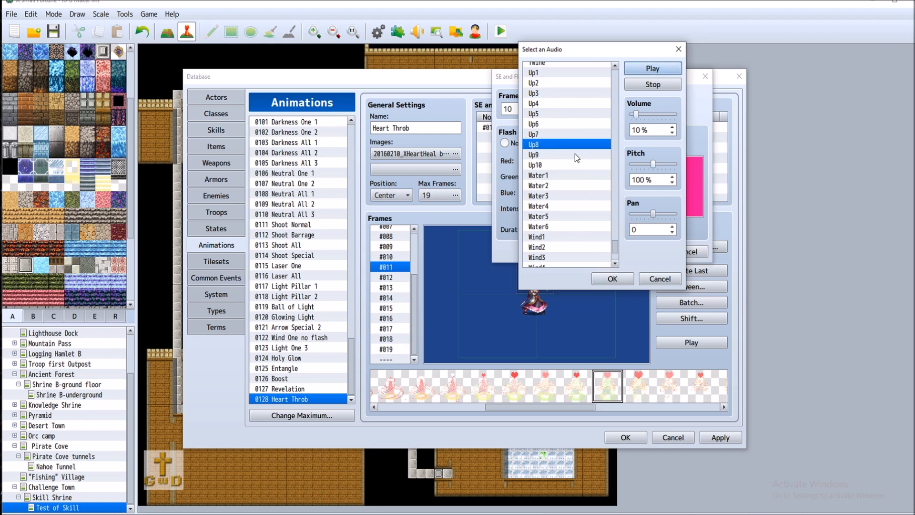
click(591, 154)
click(583, 164)
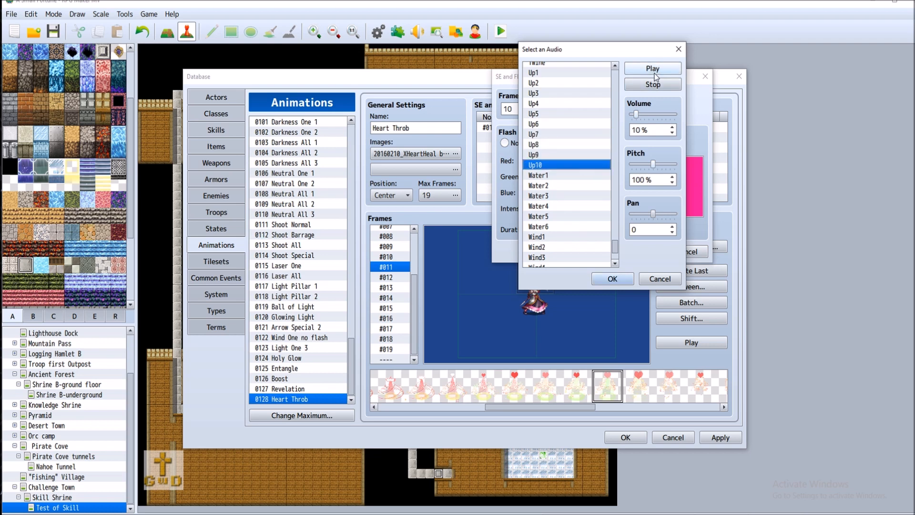
Check the remaining Water and Wind sound effects, and return to Splash to preview it
scroll(587, 191, down, 3)
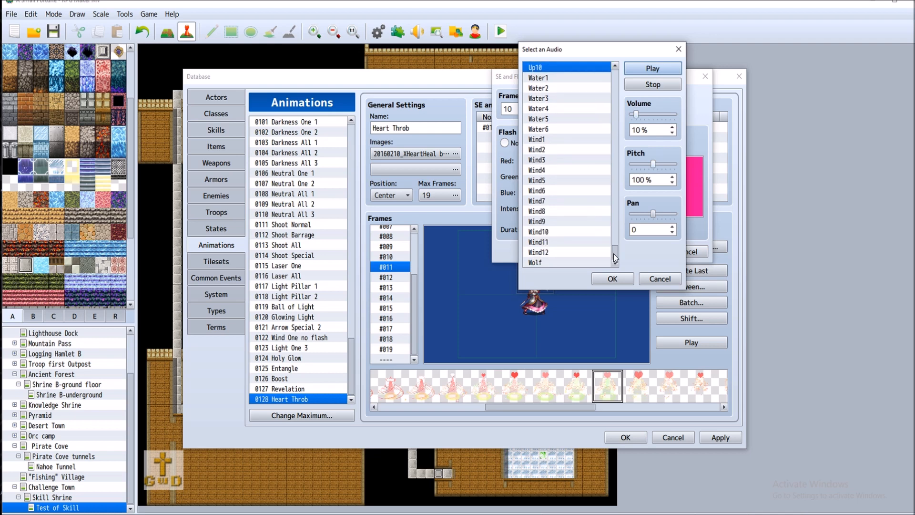
drag(615, 253, 616, 232)
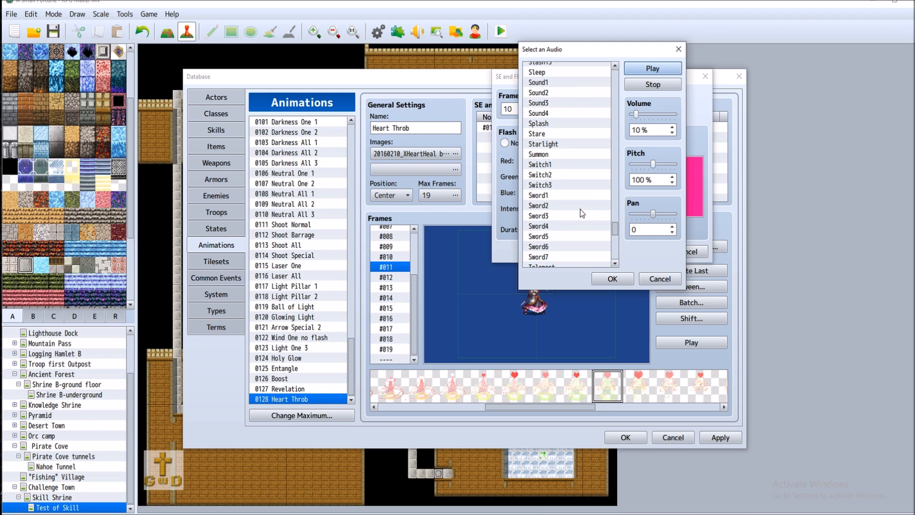
click(566, 123)
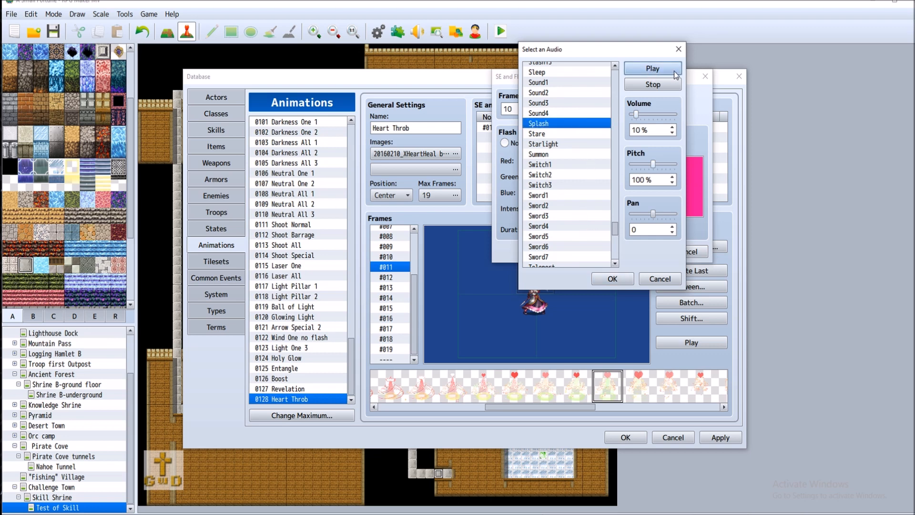
Preview Sound1, set its pitch to 60%, and confirm it as the timing's sound effect
scroll(583, 213, up, 2)
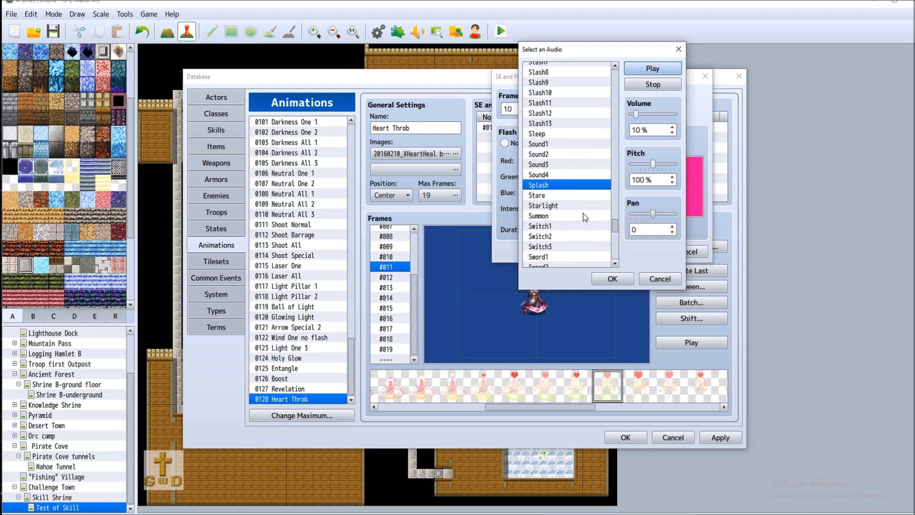
click(573, 142)
click(673, 69)
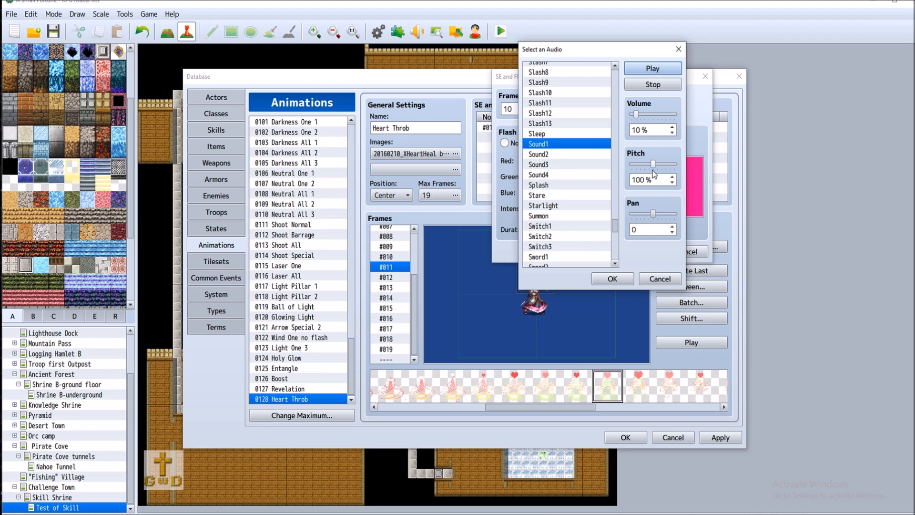
mouse_move(653, 165)
mouse_down()
mouse_move(666, 165)
mouse_move(637, 165)
mouse_up()
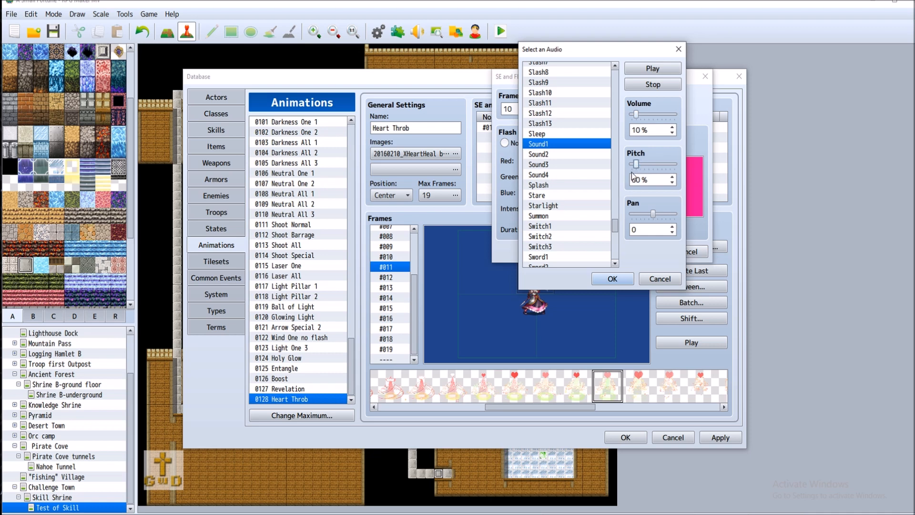
click(616, 278)
Move the Sound1 timing to frame 1 and play the Heart Throb animation
double_click(529, 111)
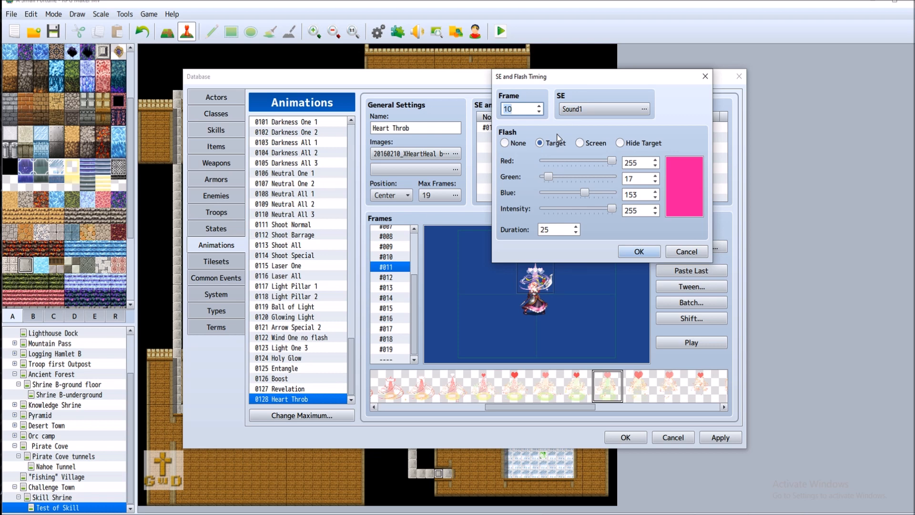
text(1)
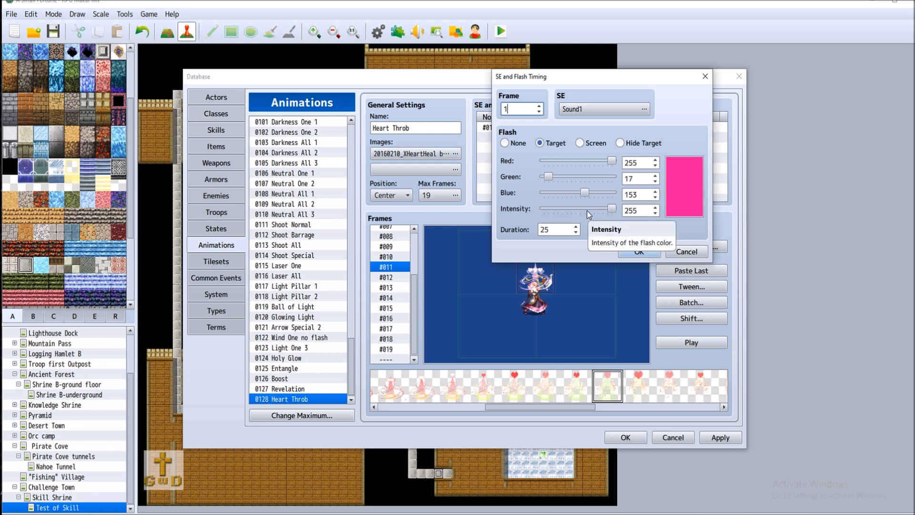
click(640, 251)
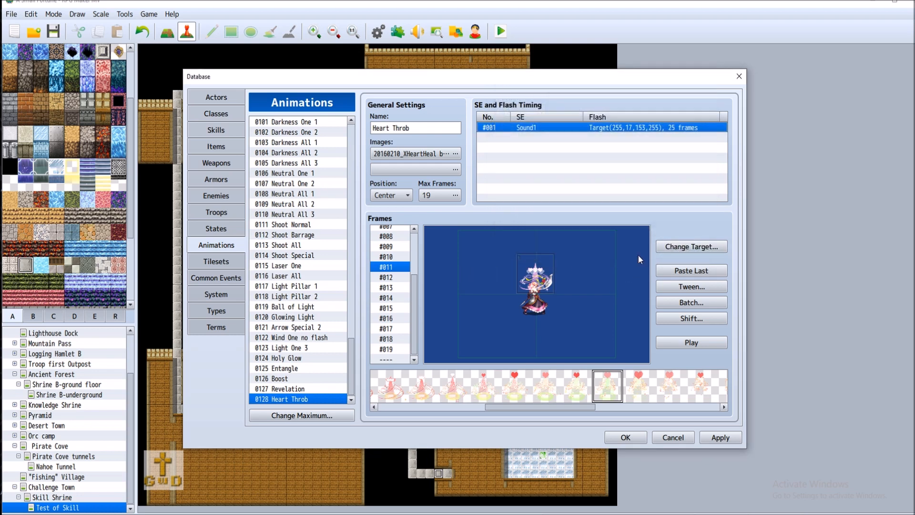
click(708, 341)
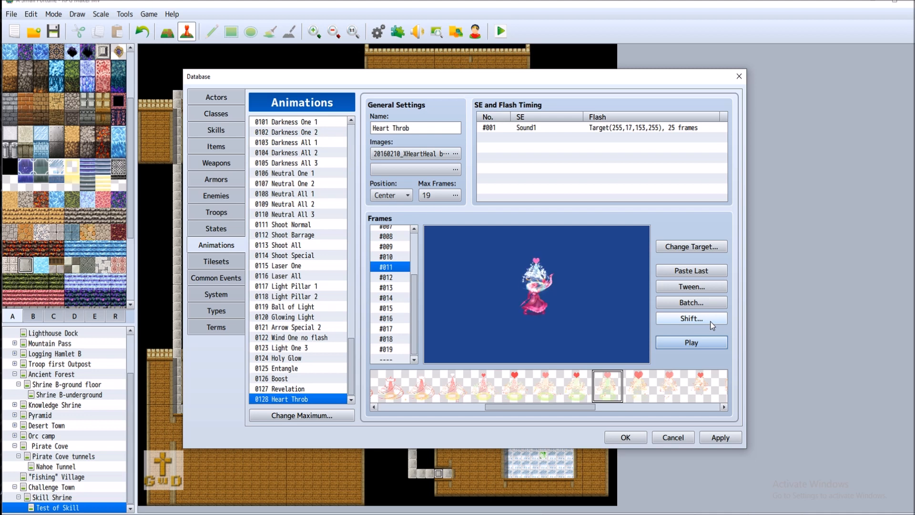
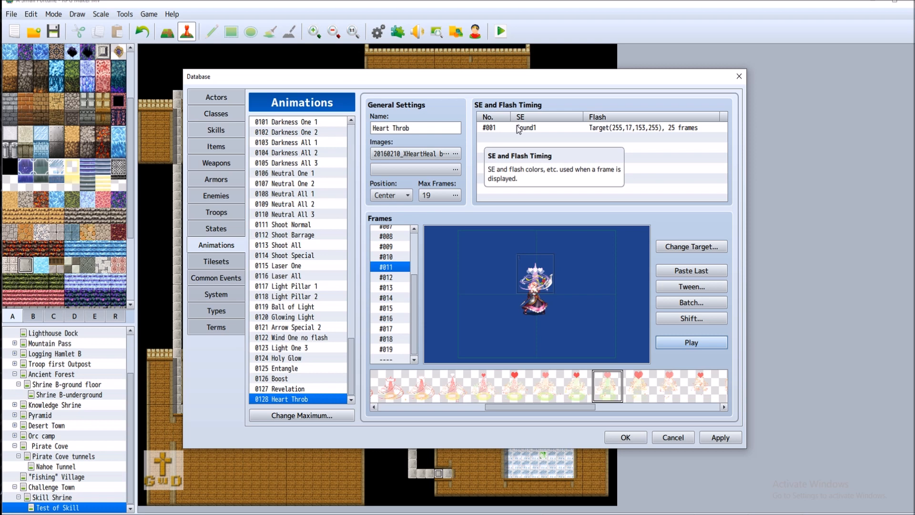
Add a timing at frame 10 with Magic1 as its sound effect, at 15% volume and a lowered pitch
double_click(496, 135)
text(10)
click(607, 110)
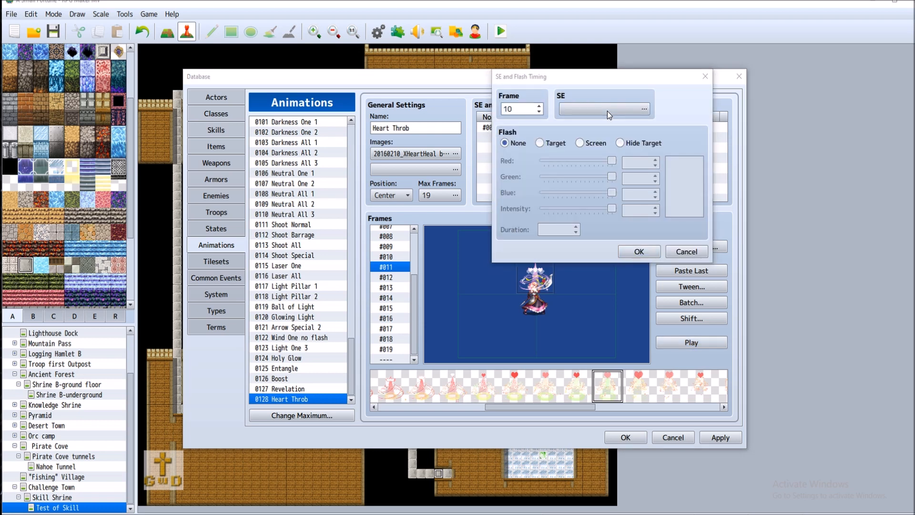
drag(615, 77, 617, 175)
click(568, 111)
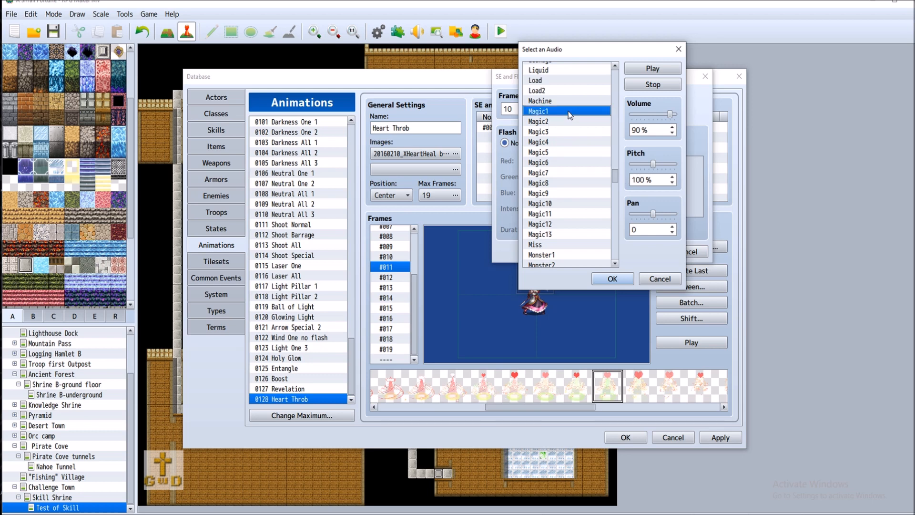
drag(670, 115, 637, 116)
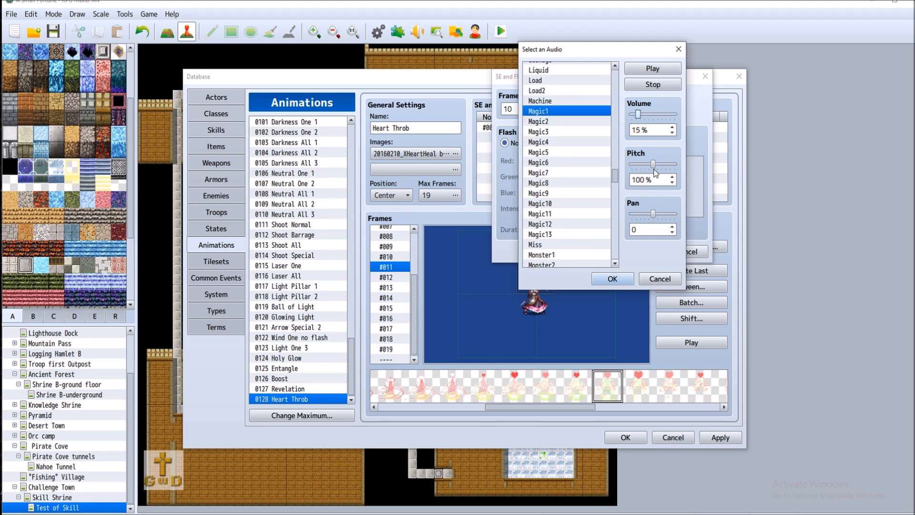
drag(653, 164, 641, 163)
click(652, 66)
drag(640, 164, 640, 168)
click(613, 277)
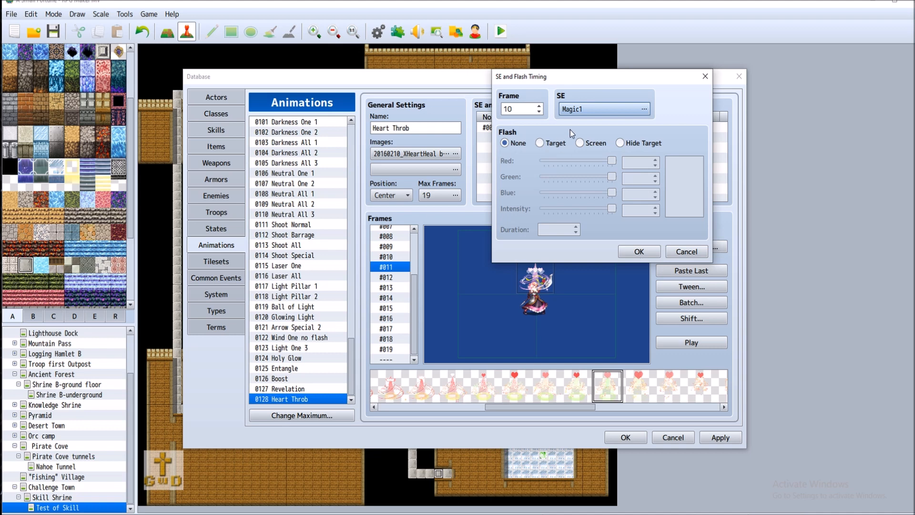
Give the frame 10 timing a target flash with green 51 and blue 170, and confirm the timing
click(541, 145)
drag(611, 176, 560, 177)
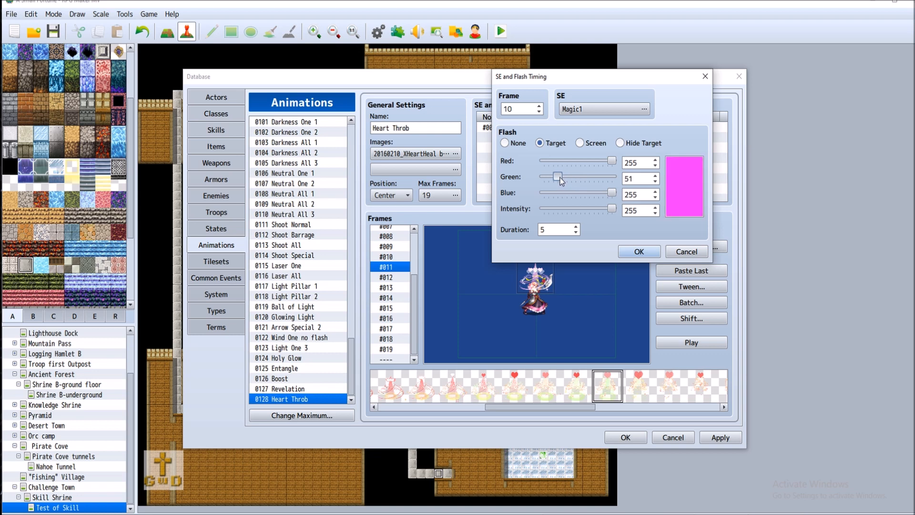
drag(612, 195, 588, 192)
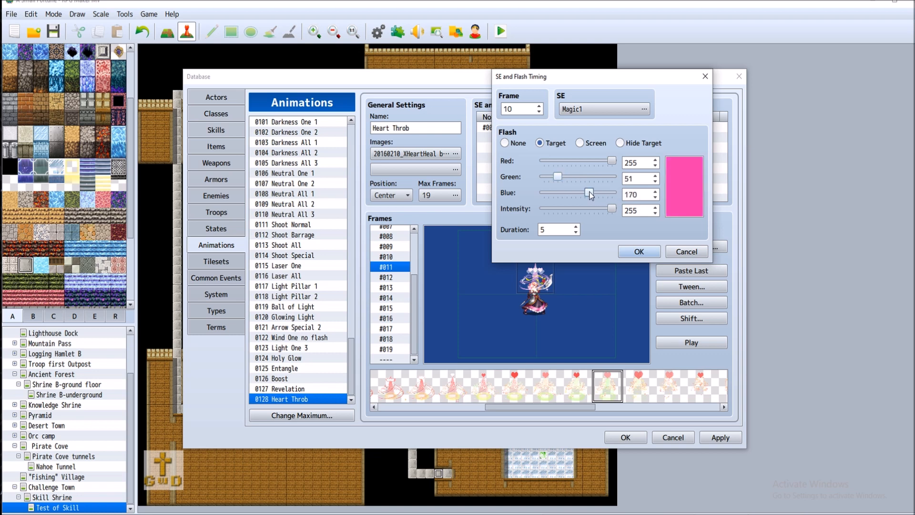
click(639, 252)
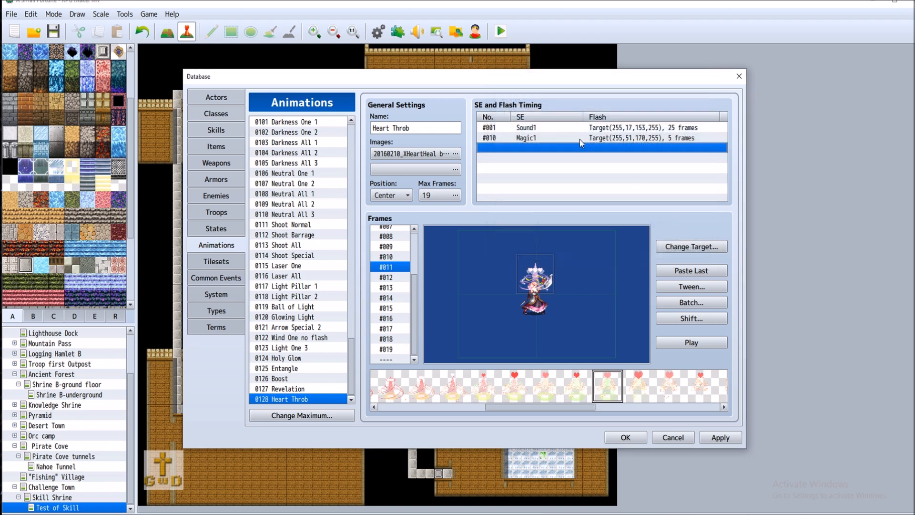
Lower the green value of the Magic1 timing's flash to 15
right_click(613, 136)
click(634, 146)
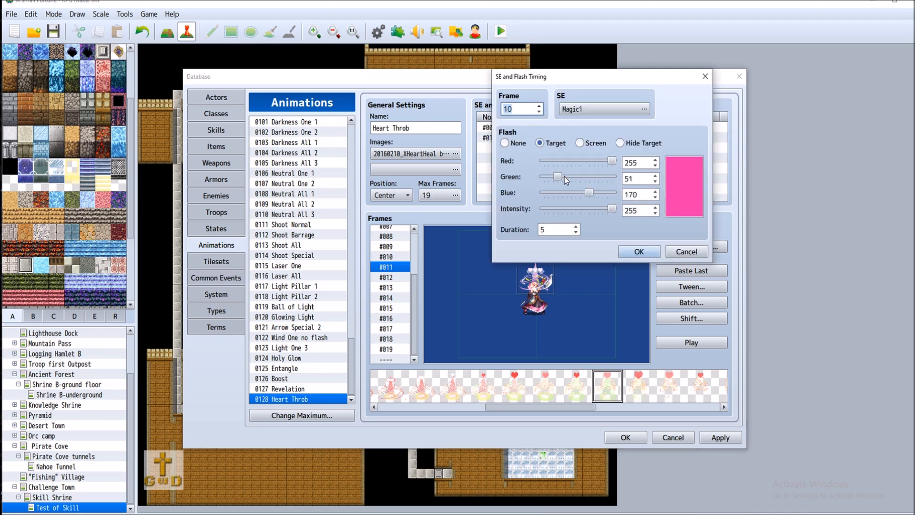
drag(556, 176, 548, 174)
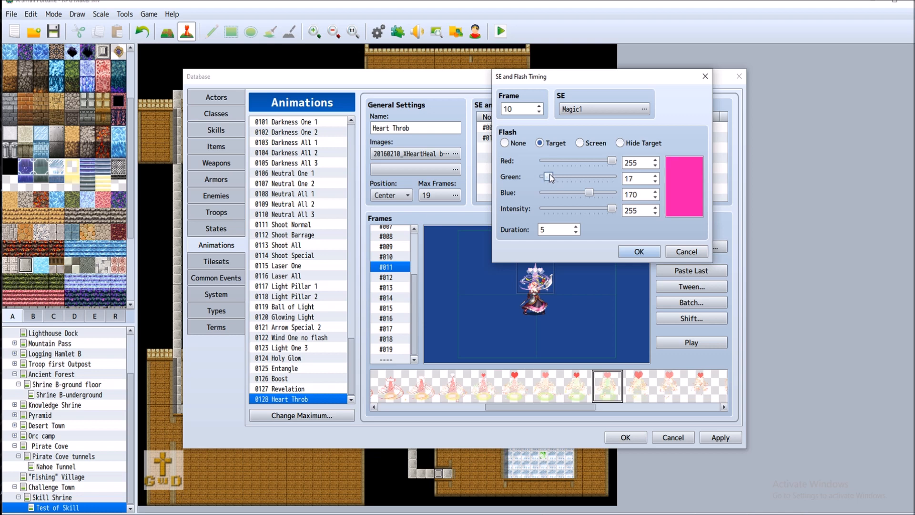
click(656, 182)
click(656, 182)
click(639, 251)
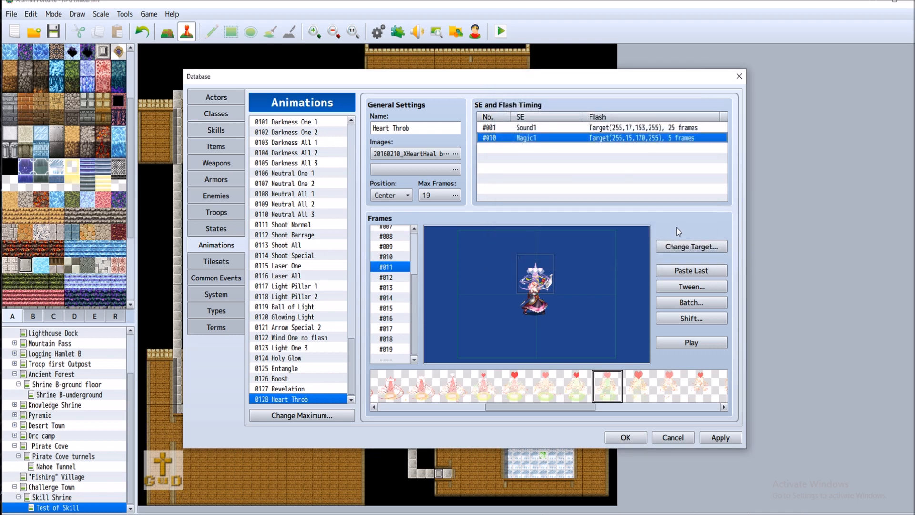
Set the Magic1 timing's flash to green 17, blue 153 and a duration of 25, and play the animation
right_click(595, 138)
click(604, 144)
click(656, 175)
click(656, 176)
mouse_move(589, 192)
mouse_down()
mouse_move(569, 193)
mouse_move(584, 191)
mouse_up()
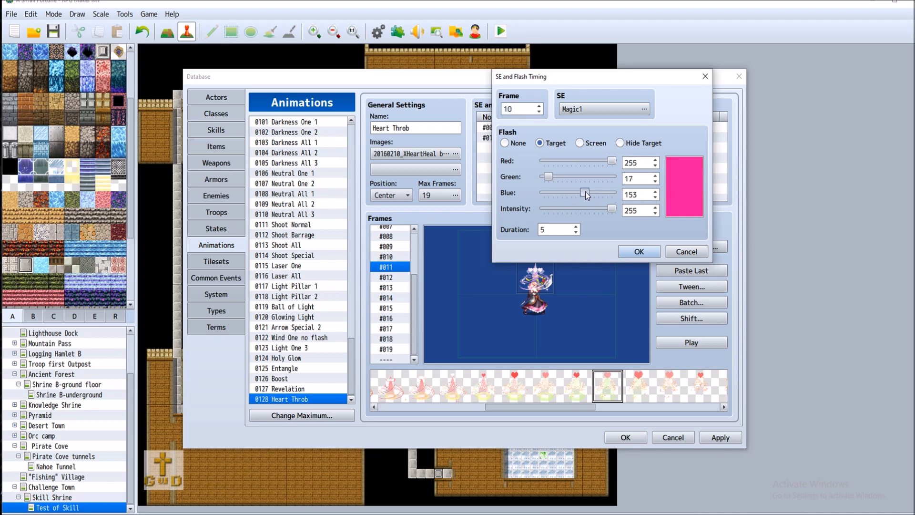
click(554, 227)
text(2)
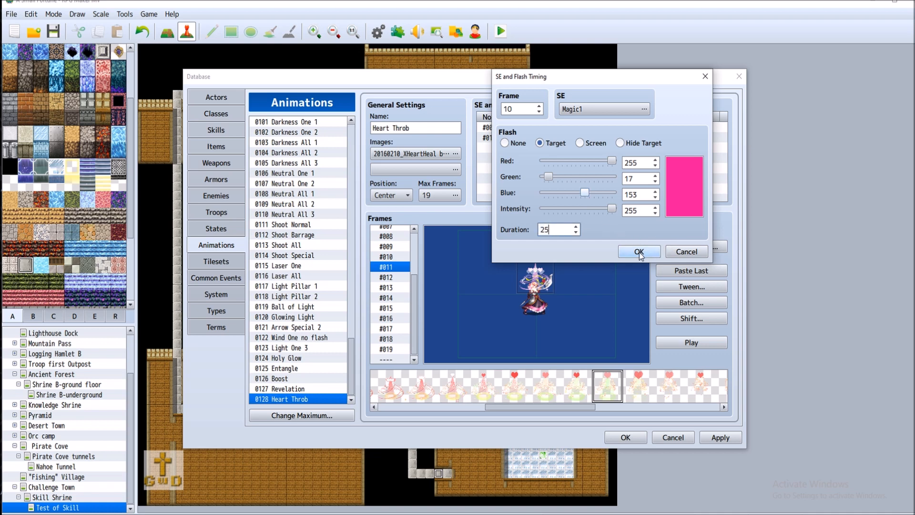
click(639, 252)
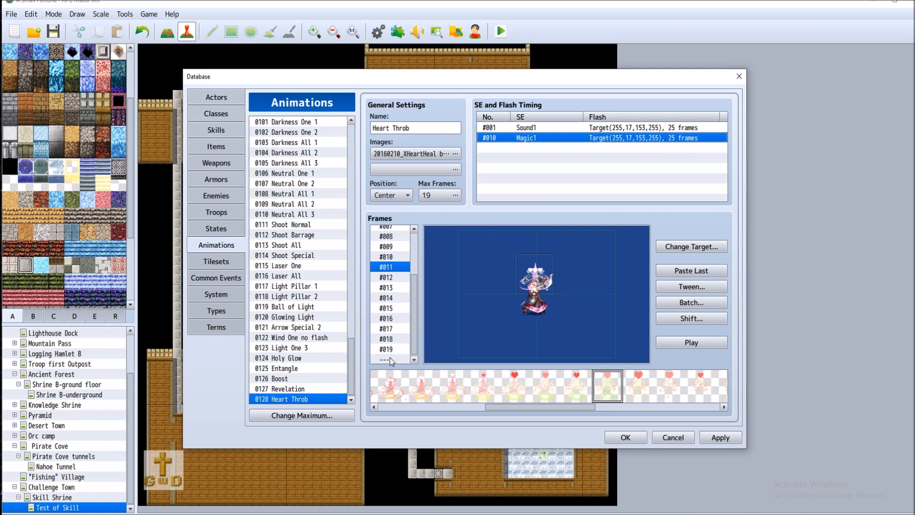
click(699, 343)
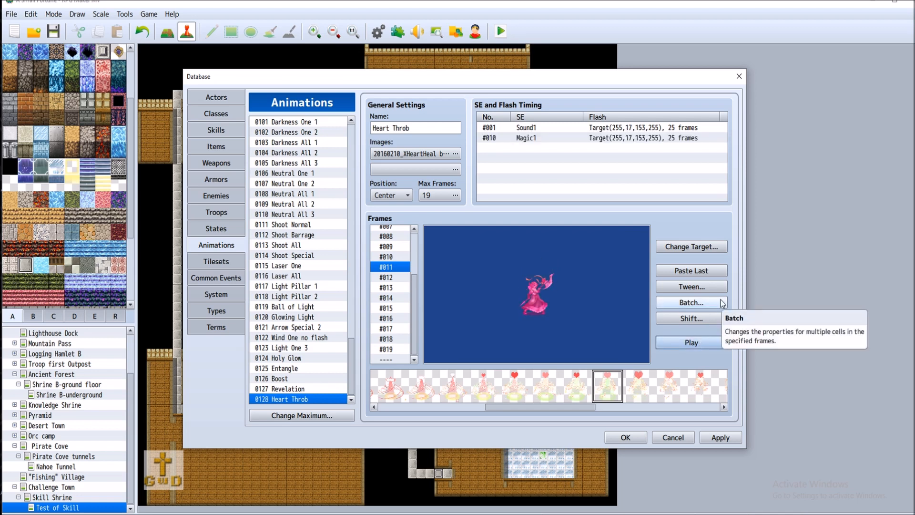
click(690, 343)
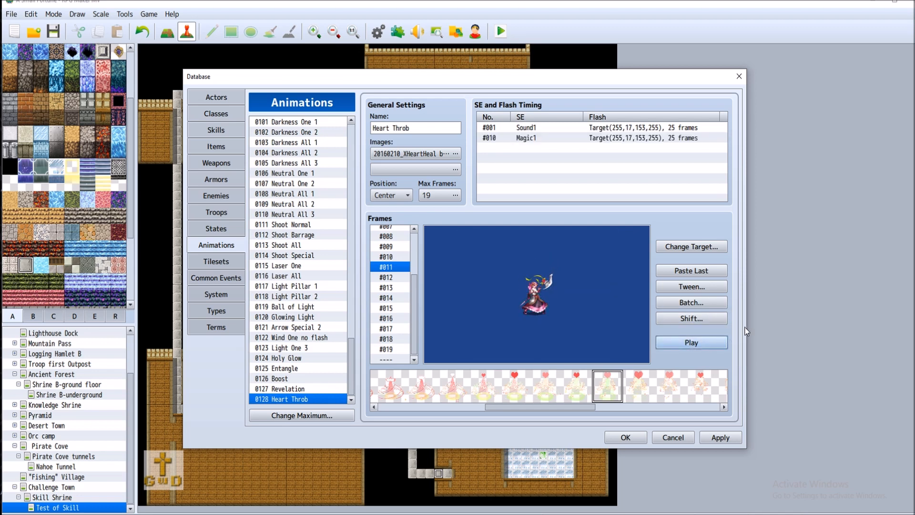
Move the Magic1 timing to frame 1 and play the animation
right_click(537, 136)
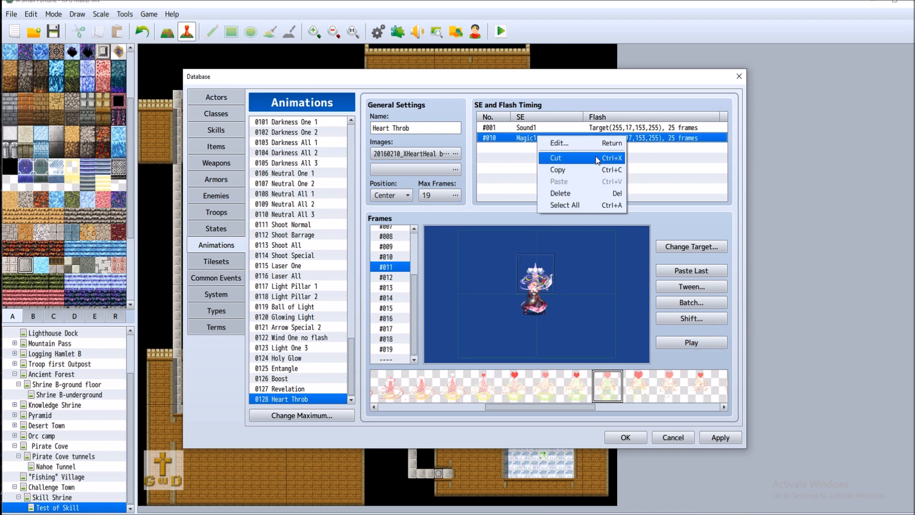
click(559, 161)
text(1)
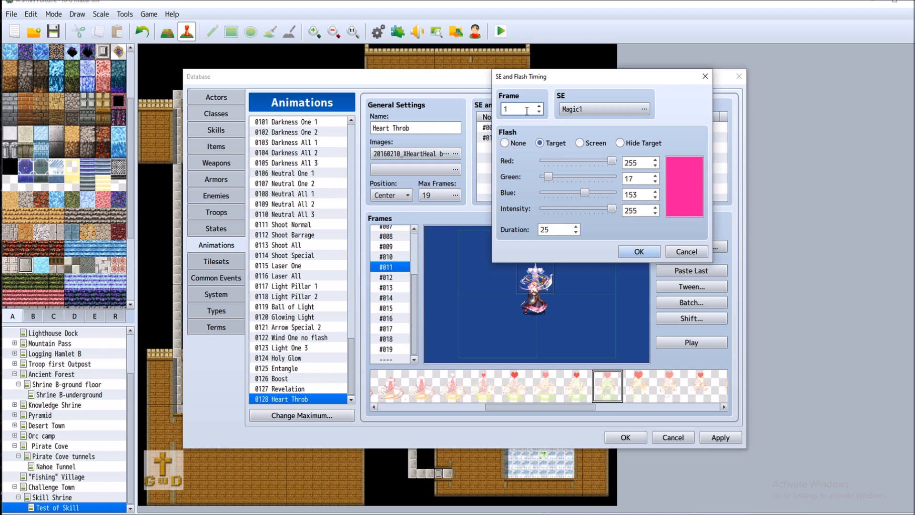
click(650, 257)
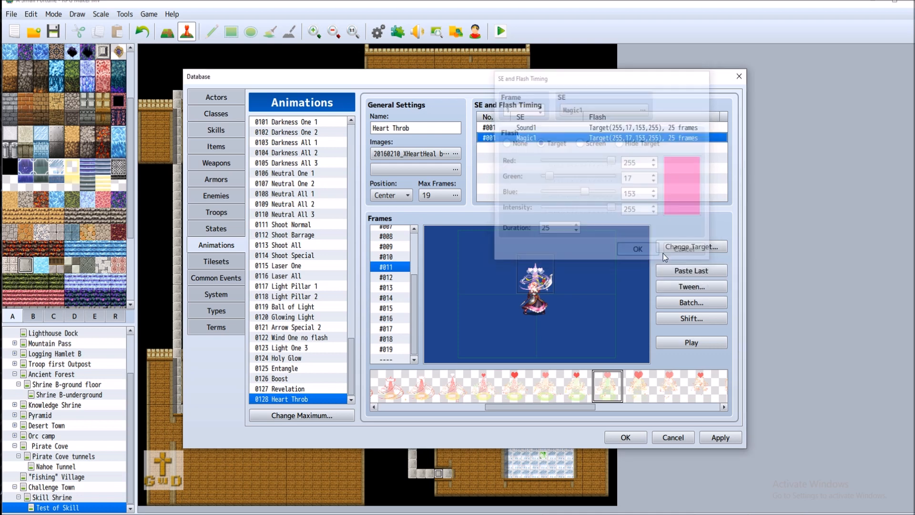
click(699, 342)
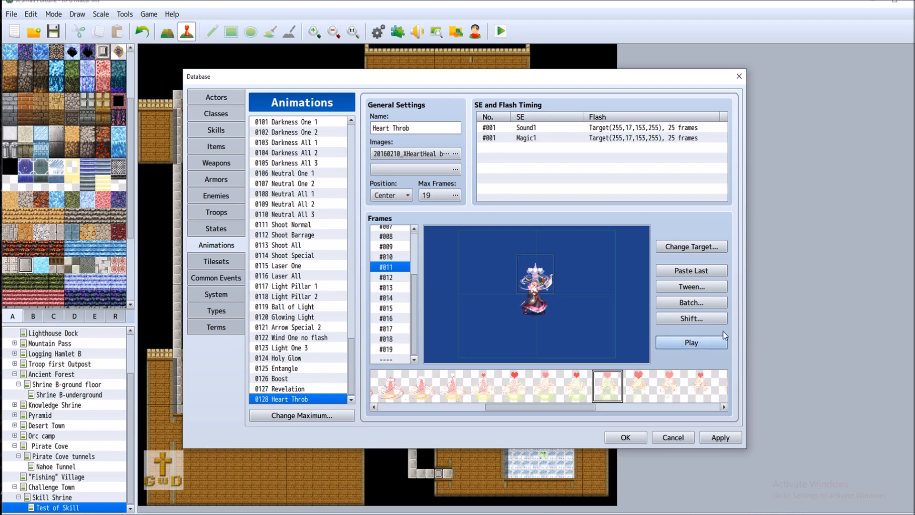
Try pitches of 80% and 50% for the Sound1 timing's effect, and set its volume to 20% and pitch to 100%
right_click(556, 134)
click(573, 137)
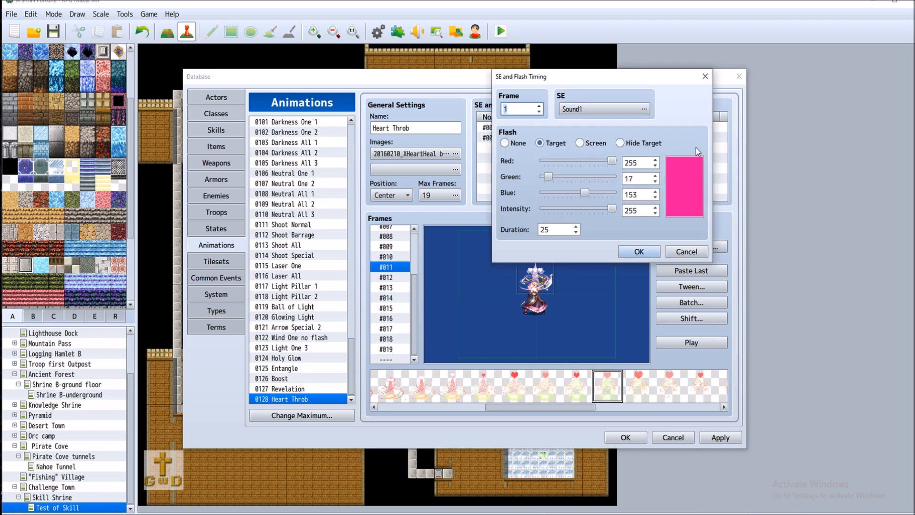
click(619, 109)
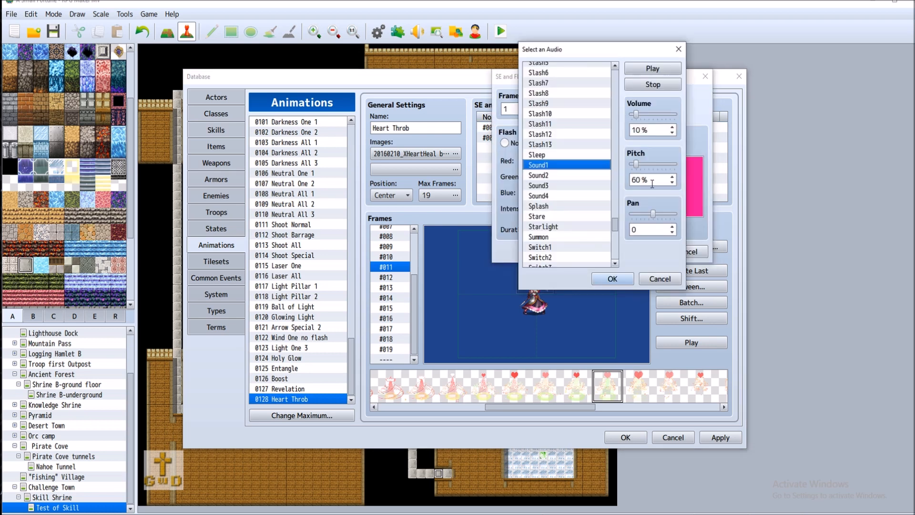
drag(638, 165, 646, 167)
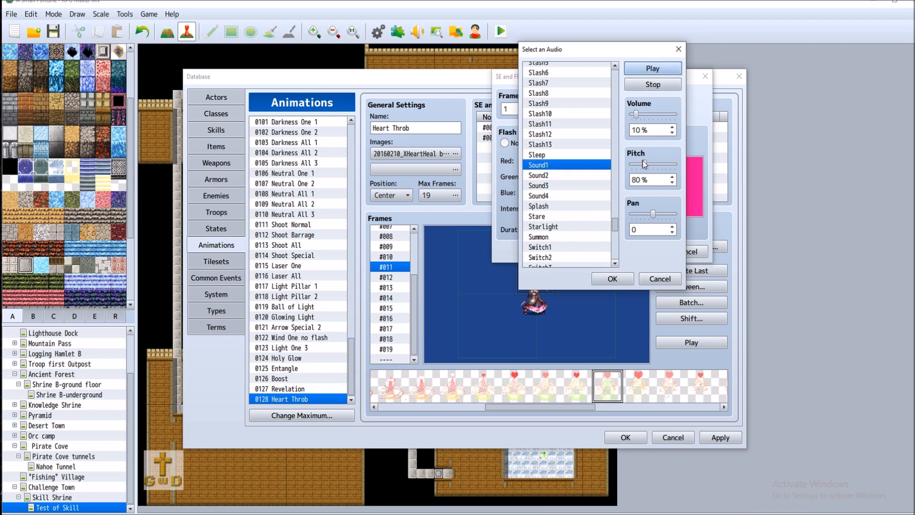
mouse_move(646, 165)
mouse_down()
mouse_move(675, 165)
mouse_move(634, 167)
mouse_up()
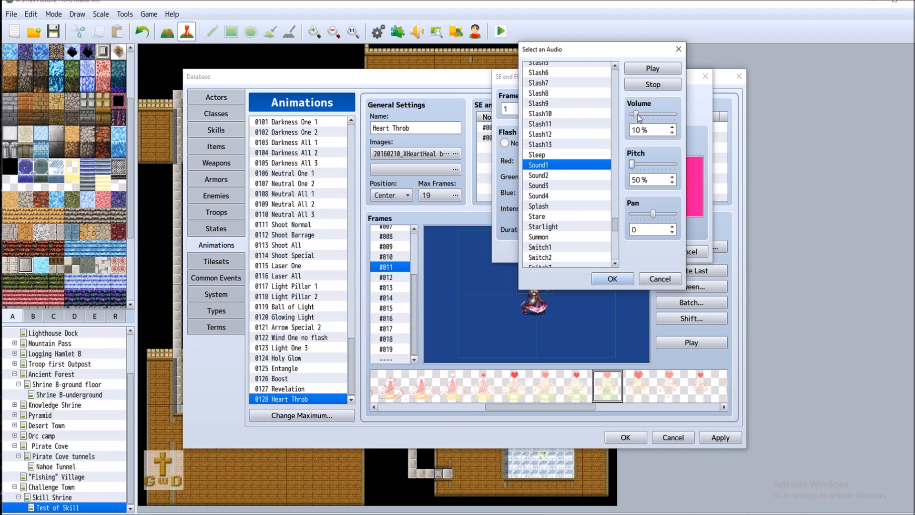
drag(637, 114, 642, 117)
drag(632, 168, 652, 169)
Preview the sound effects Sound2, Sound3 and Sound4
click(568, 174)
click(653, 68)
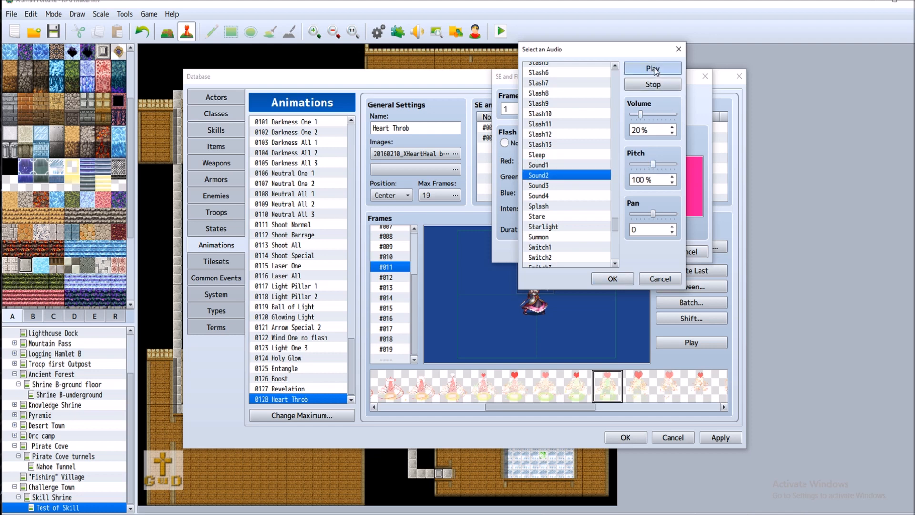
click(576, 185)
click(638, 71)
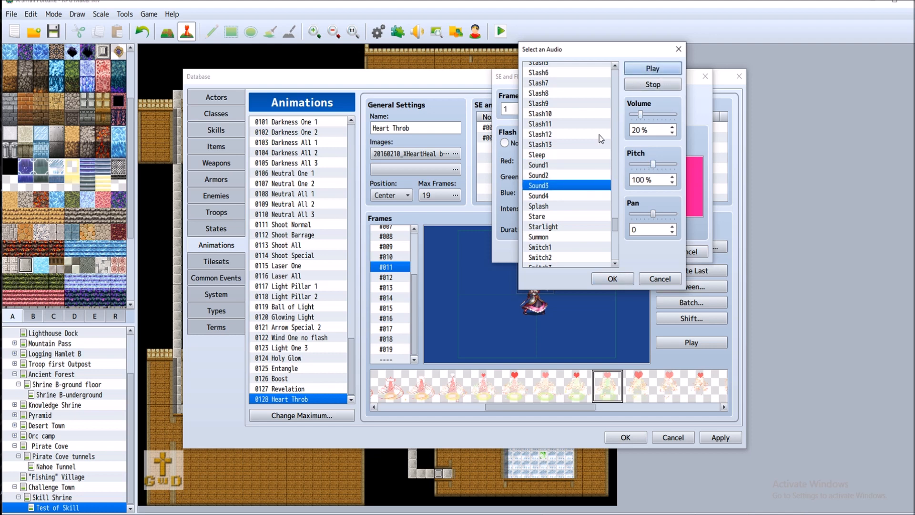
click(576, 196)
click(653, 70)
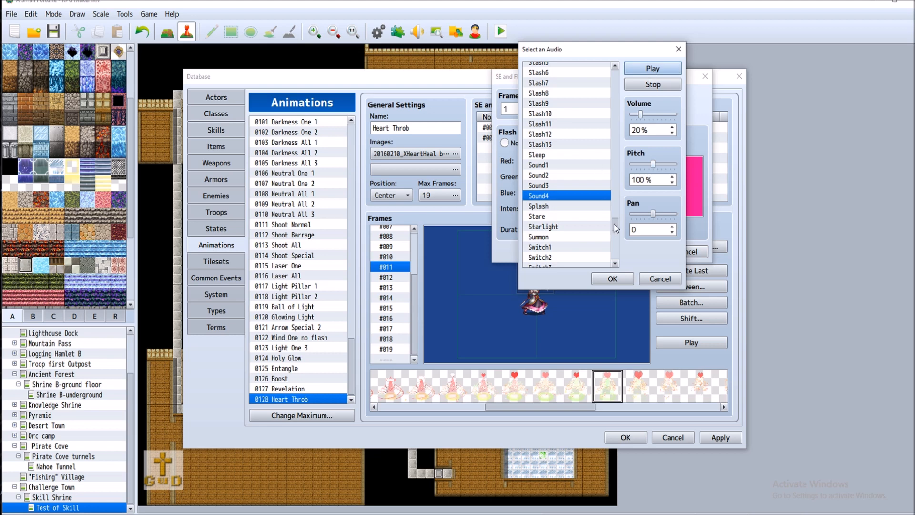
Preview the sound effects Resonance, Recovery and Powerup
drag(614, 224, 618, 211)
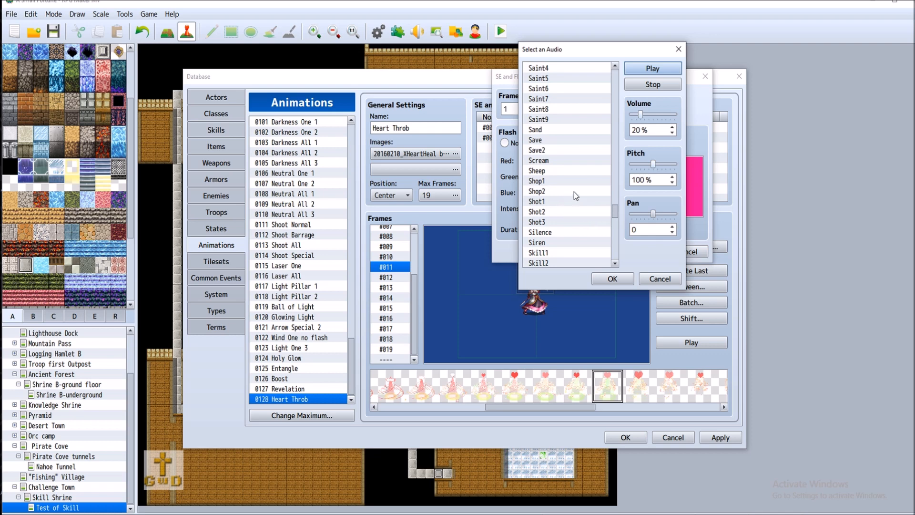
scroll(577, 188, up, 3)
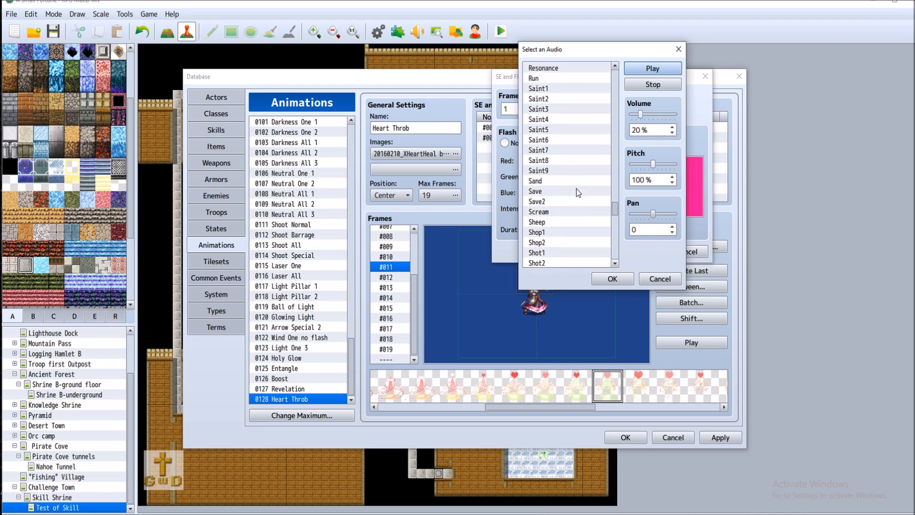
scroll(568, 199, up, 2)
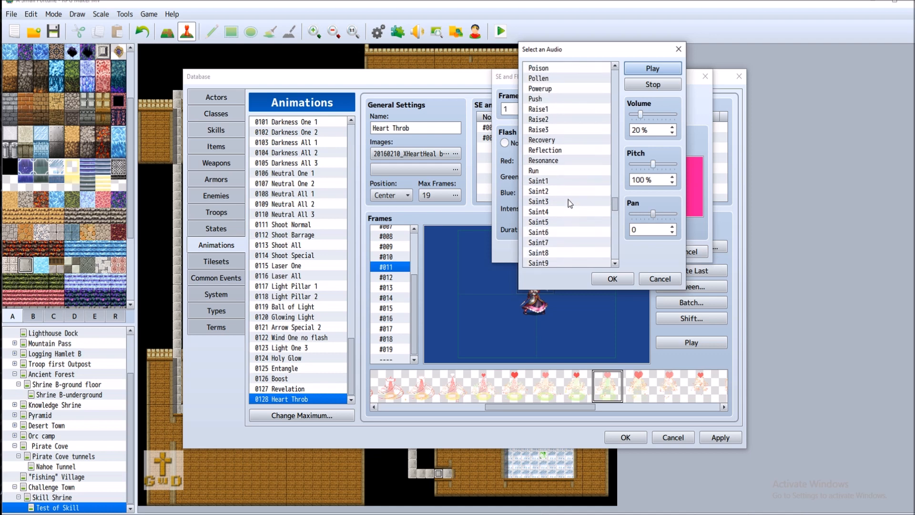
click(567, 162)
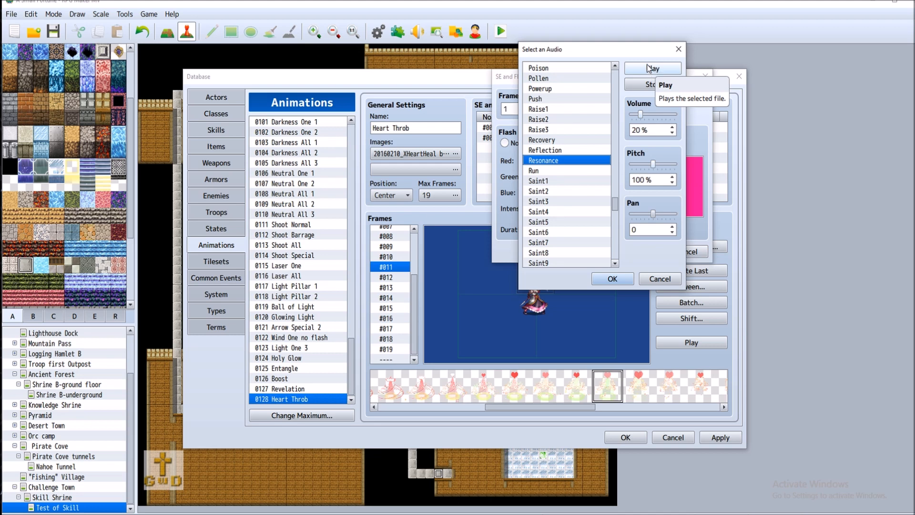
click(649, 69)
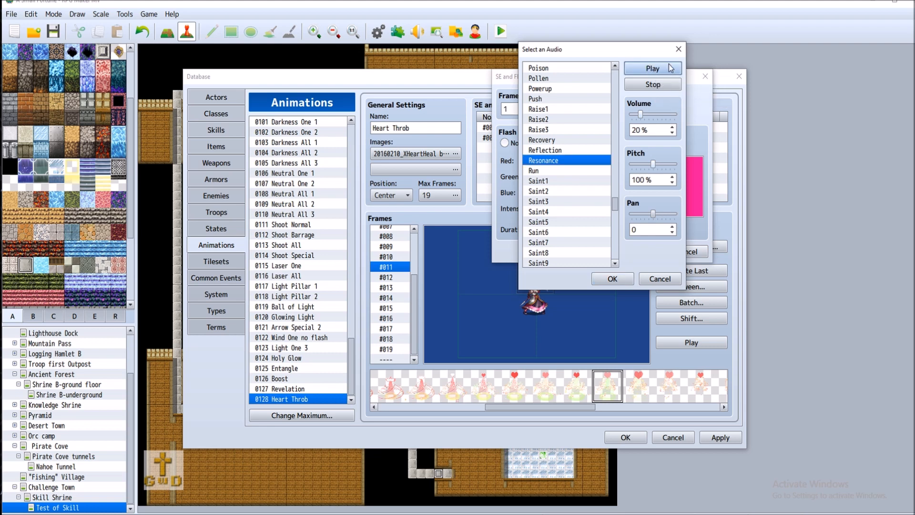
click(567, 147)
click(568, 140)
click(657, 70)
scroll(570, 191, up, 4)
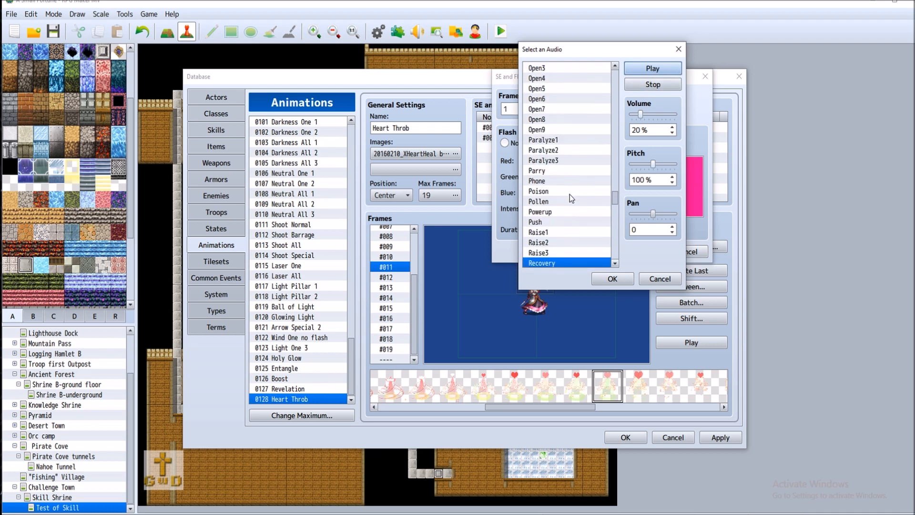
scroll(569, 191, up, 1)
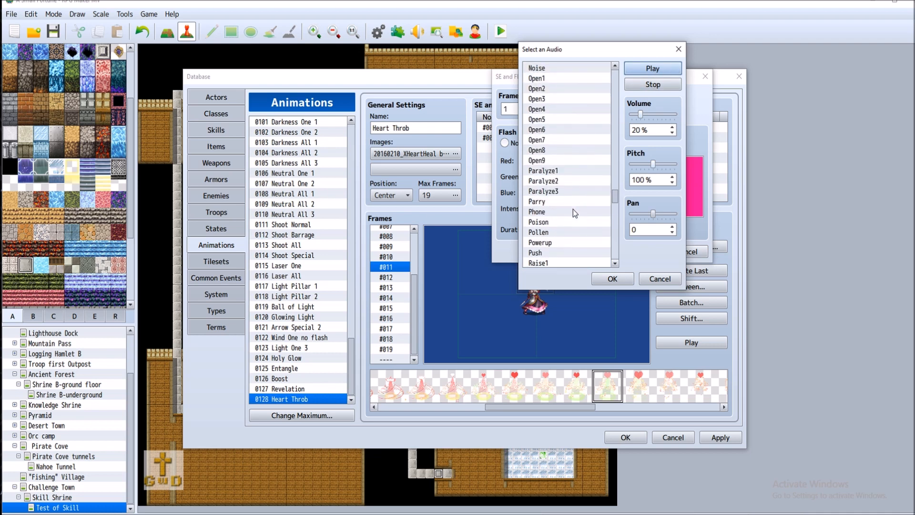
click(562, 243)
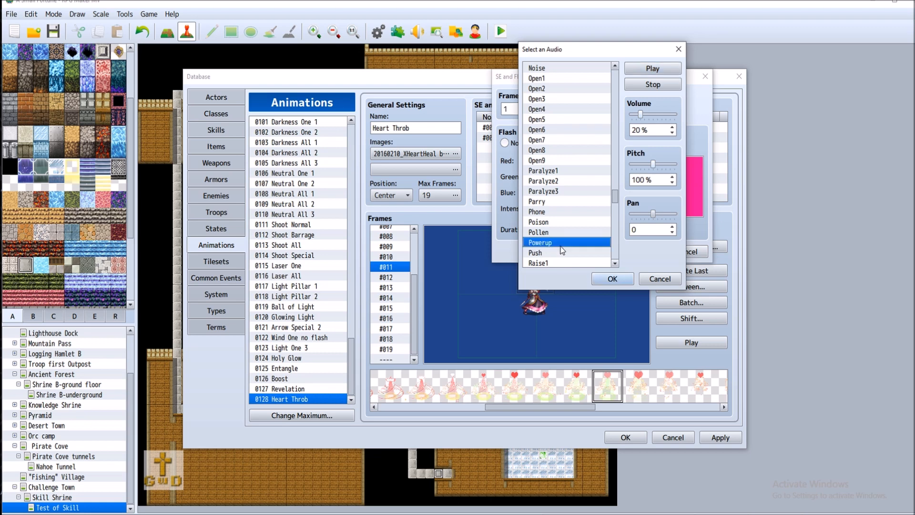
click(659, 71)
Preview the sound effects Heal1 and Heal2
scroll(569, 225, up, 1)
scroll(569, 226, up, 3)
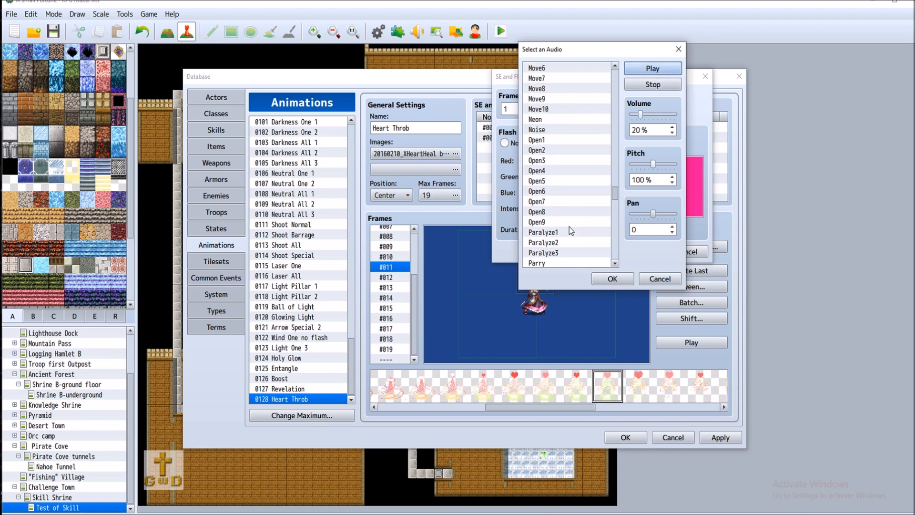
scroll(569, 231, up, 1)
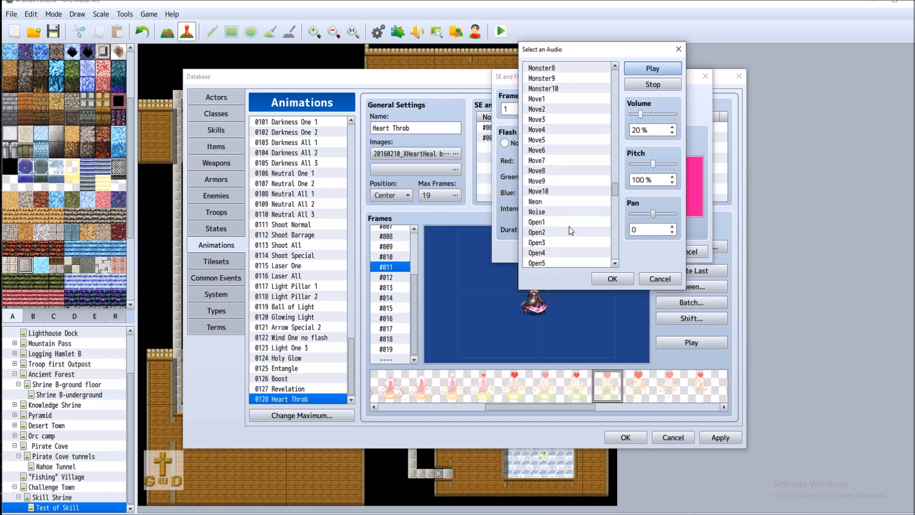
scroll(570, 209, up, 4)
scroll(571, 212, up, 4)
scroll(571, 213, up, 4)
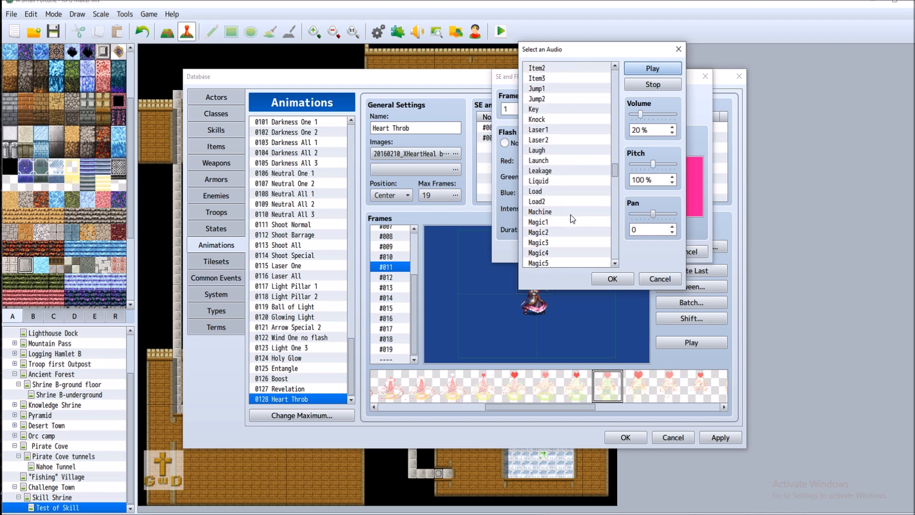
scroll(570, 218, up, 1)
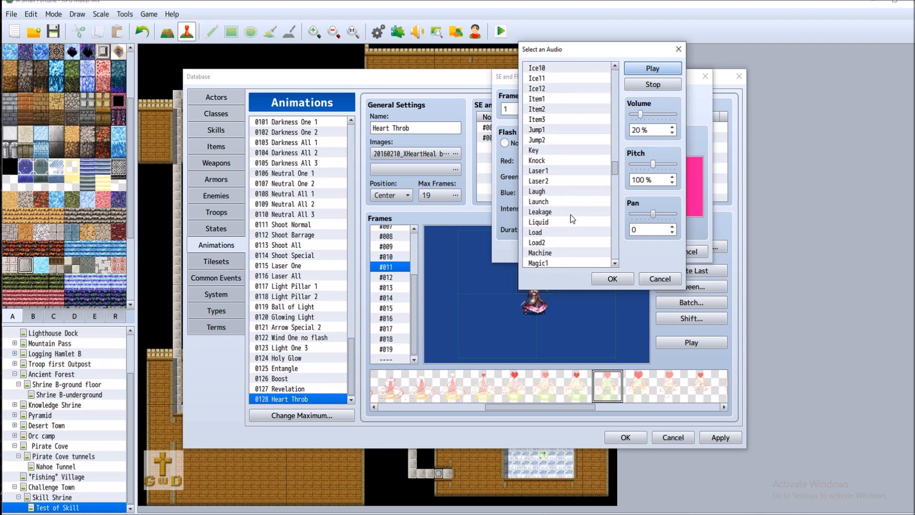
scroll(570, 219, up, 1)
scroll(571, 218, up, 1)
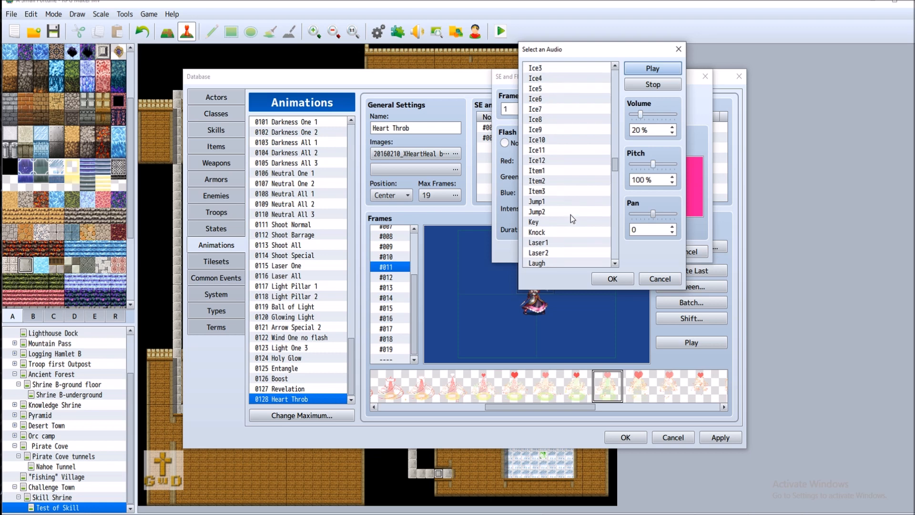
scroll(571, 215, up, 3)
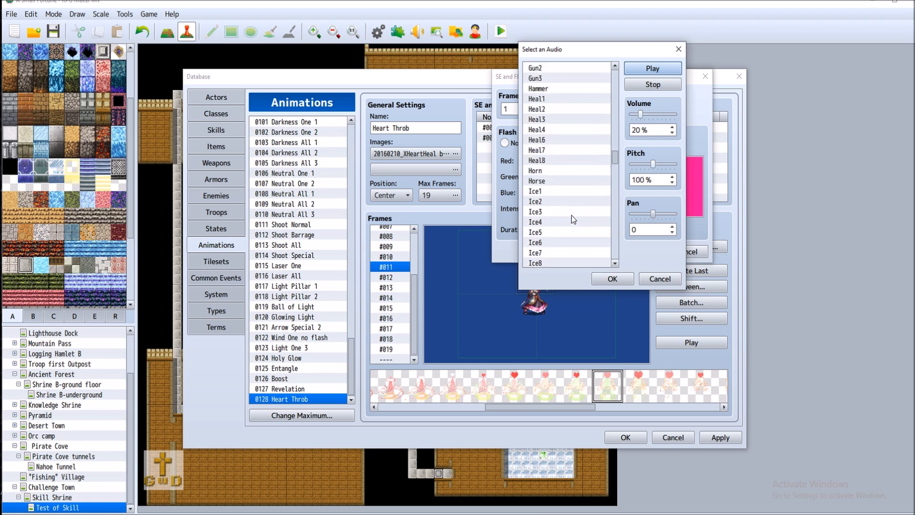
scroll(587, 208, up, 1)
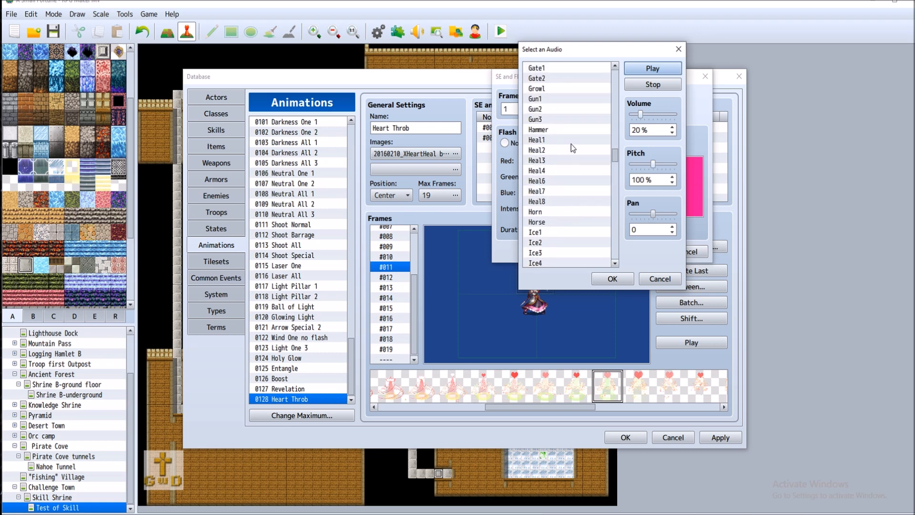
click(571, 141)
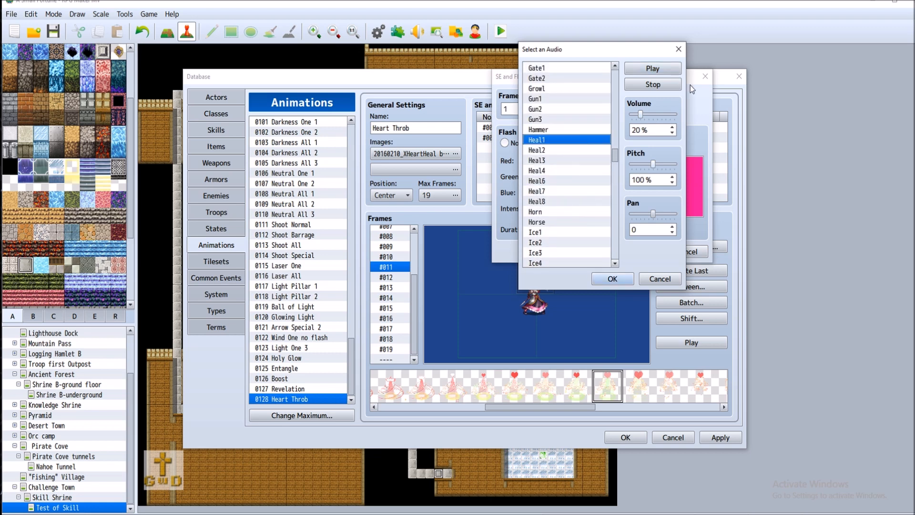
click(657, 71)
click(568, 150)
click(654, 69)
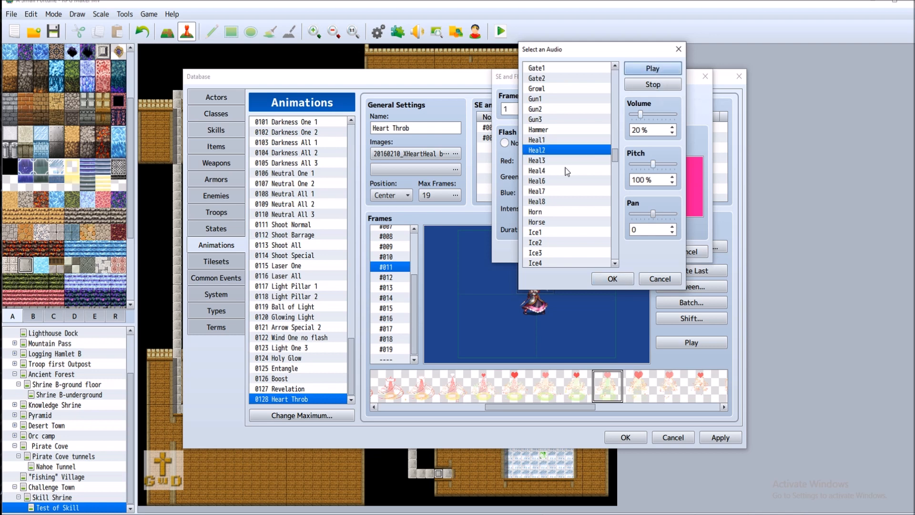
Preview the sound effects Heal3, Heal4, Heal6 and Heal7
click(566, 161)
click(657, 70)
click(563, 170)
click(656, 70)
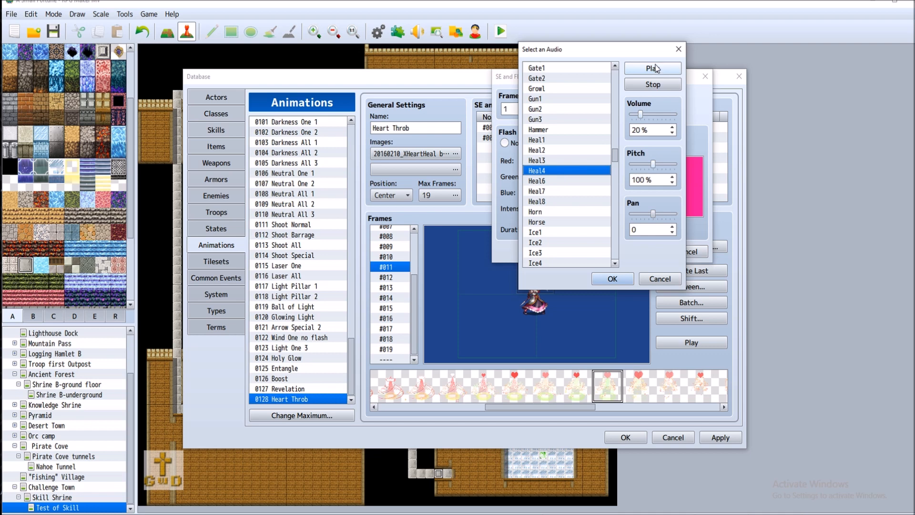
click(573, 180)
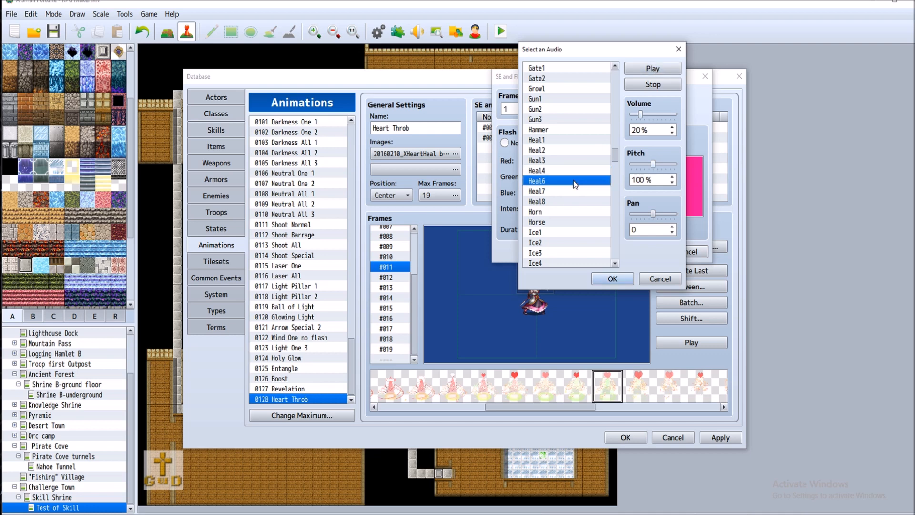
click(653, 70)
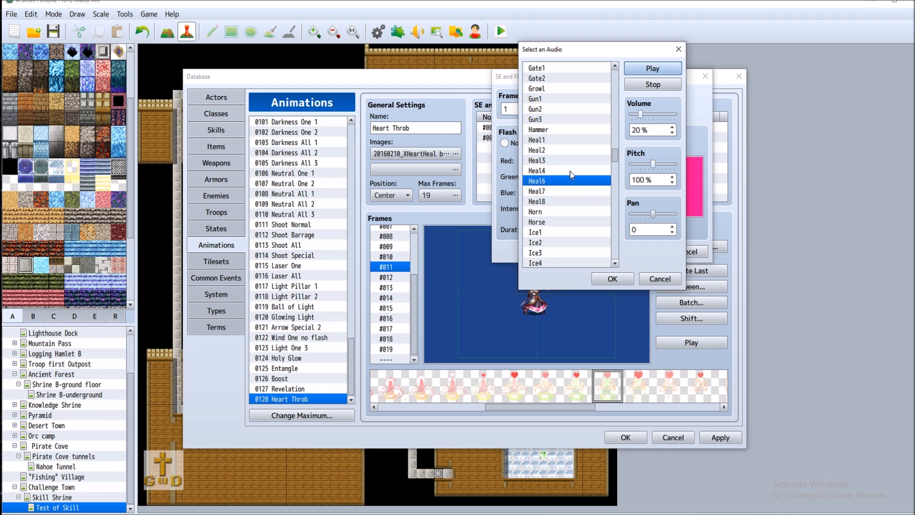
click(563, 191)
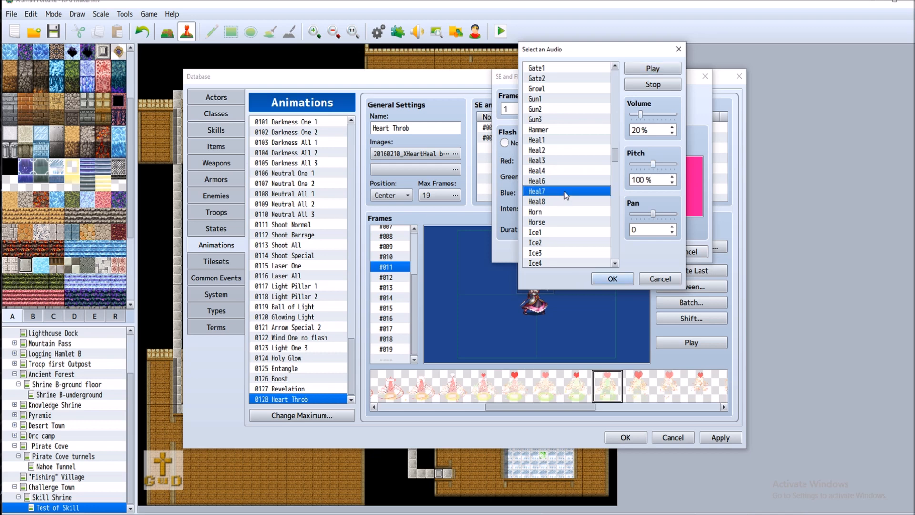
click(658, 69)
Replace the Sound1 timing's sound effect with Heal8 at 20% volume and 100% pitch, and play the animation
key(Down)
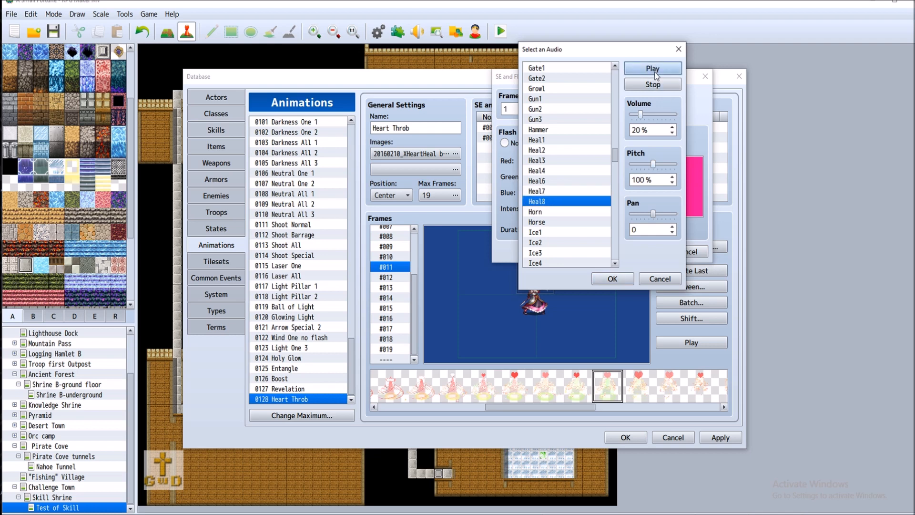
mouse_move(653, 164)
mouse_down()
mouse_move(638, 168)
mouse_move(656, 170)
mouse_up()
click(612, 278)
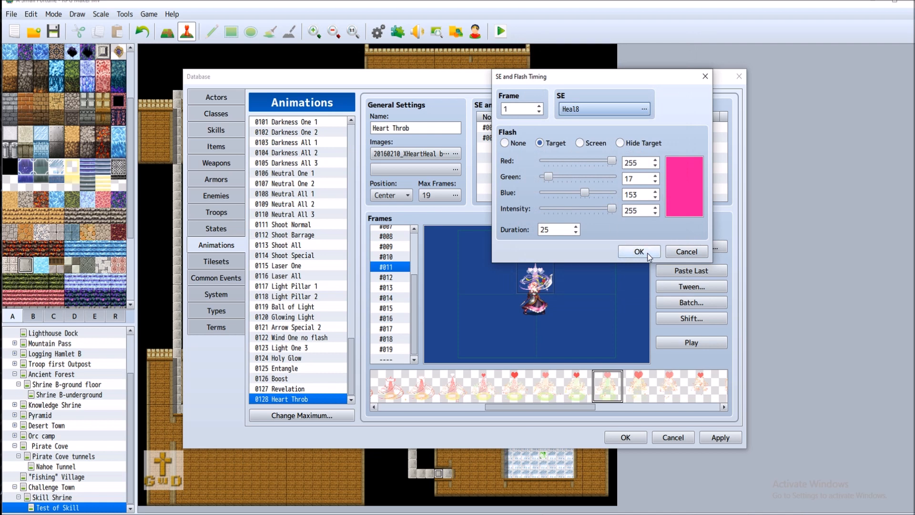
click(649, 257)
click(701, 341)
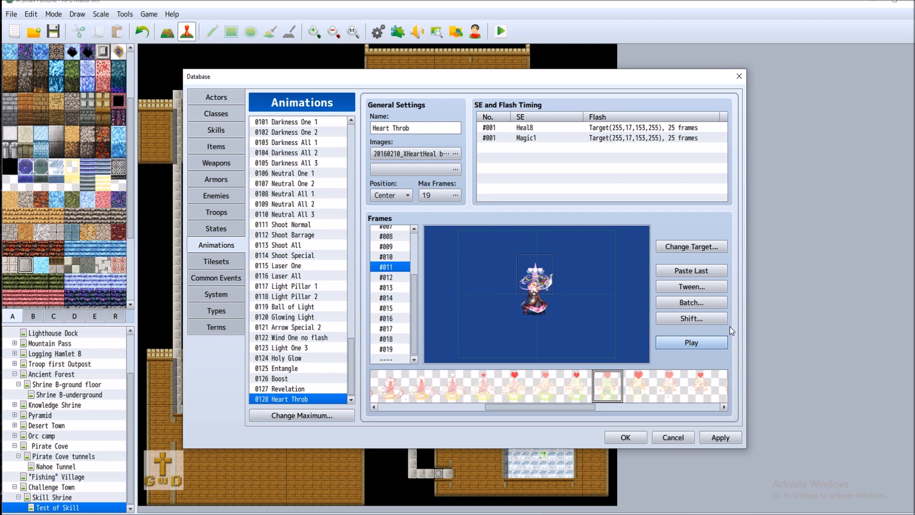
click(691, 342)
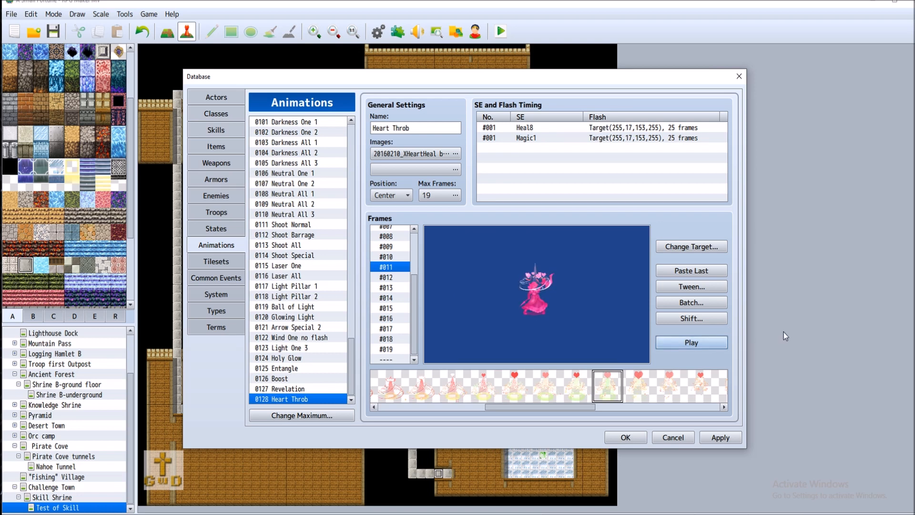
Lower the Heal8 timing's pitch to 80% and play the animation
right_click(536, 127)
click(547, 135)
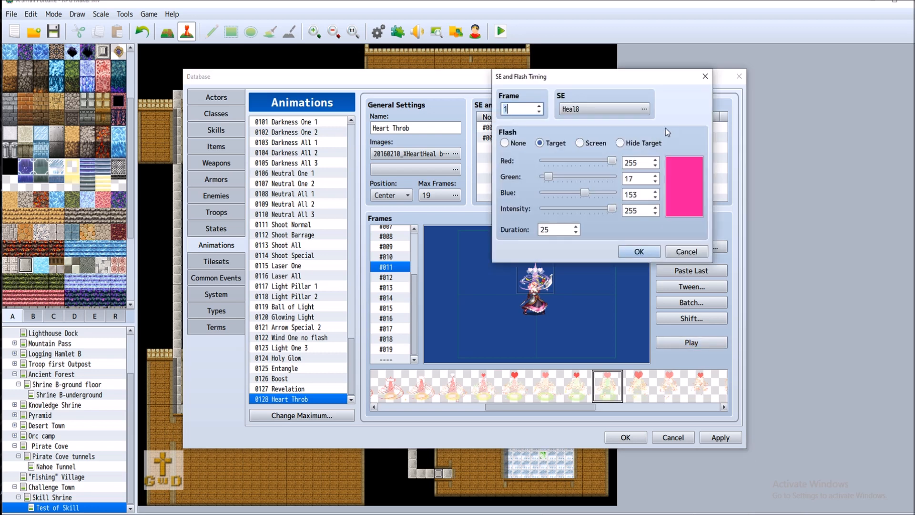
click(613, 109)
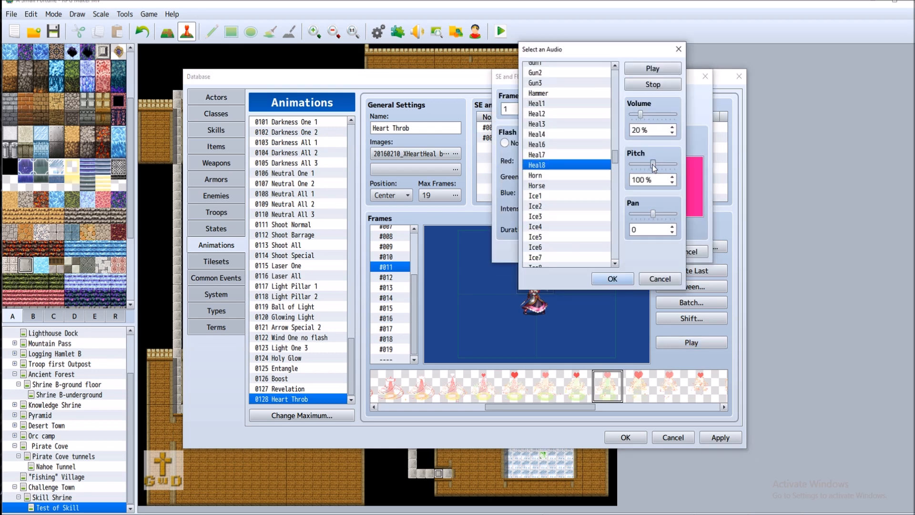
drag(653, 166, 645, 167)
click(648, 75)
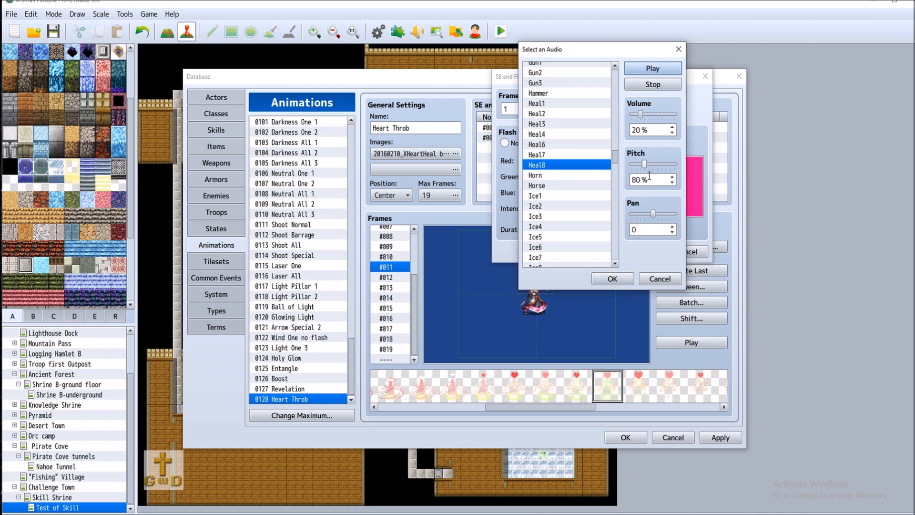
click(612, 279)
click(636, 249)
click(702, 342)
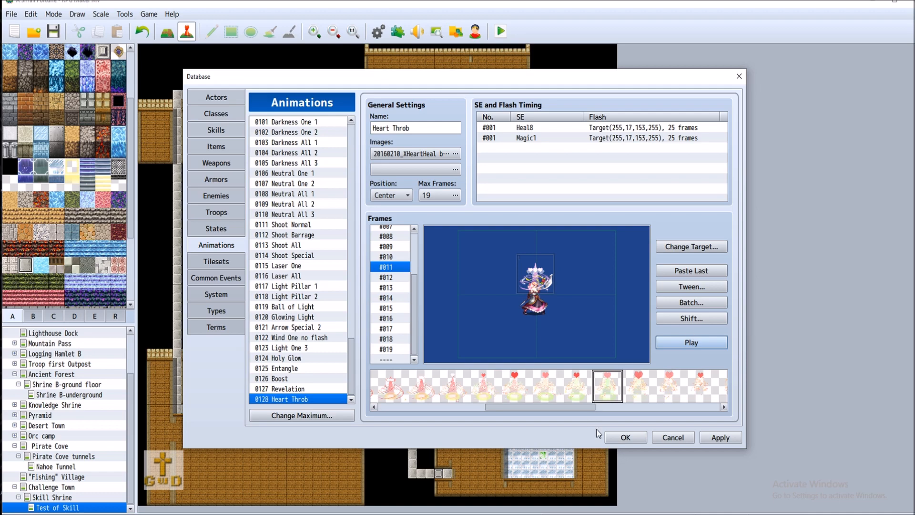
Apply the Heart Throb animation changes, close the database and save the project
click(733, 437)
click(630, 437)
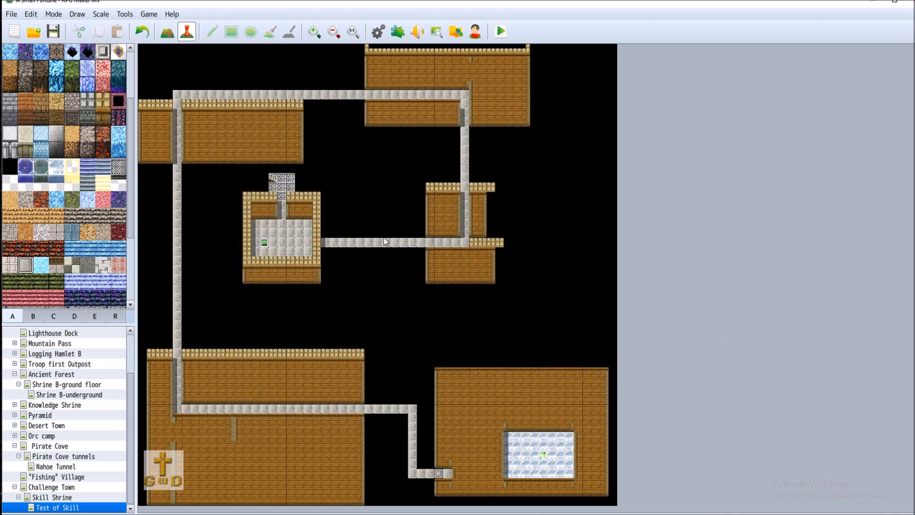
click(53, 31)
Review the saved Heart Throb animation in the database without changing it
click(378, 32)
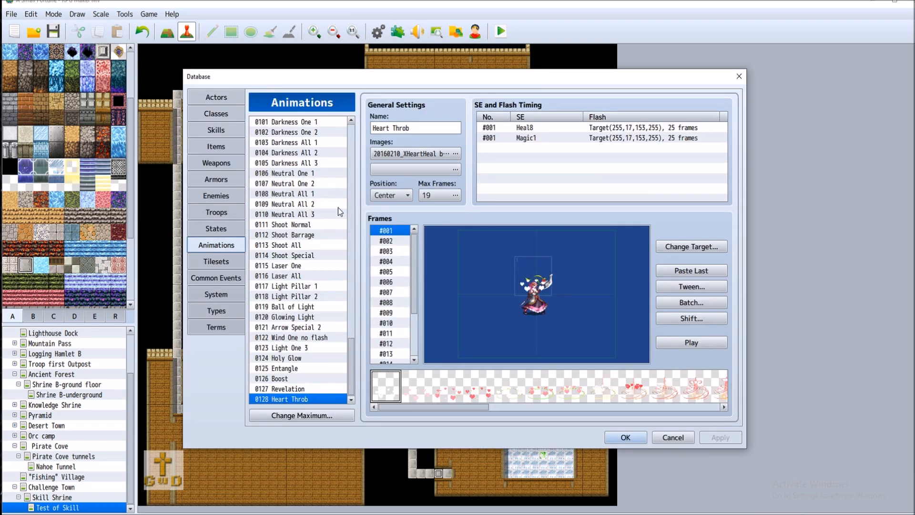
click(671, 438)
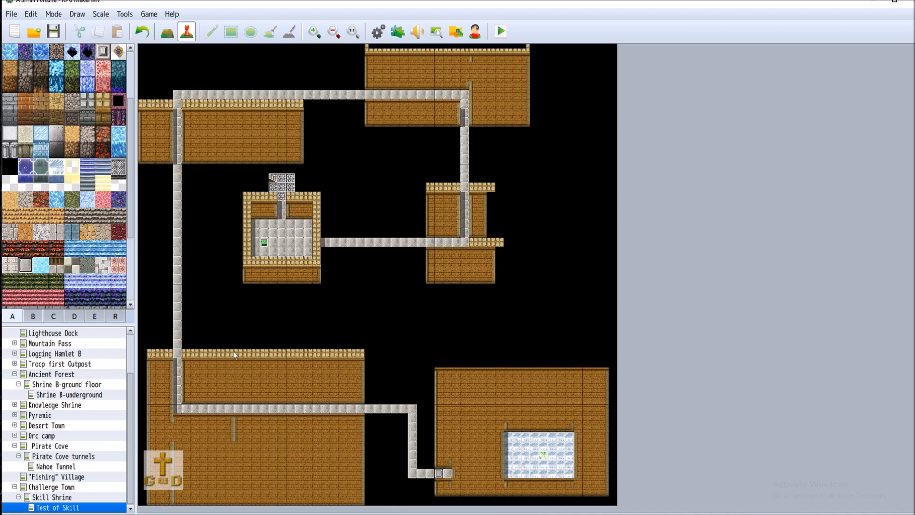
Create an event on the east side of the small room's floor with a green !SF_Switch1 button image, and save the project
right_click(299, 244)
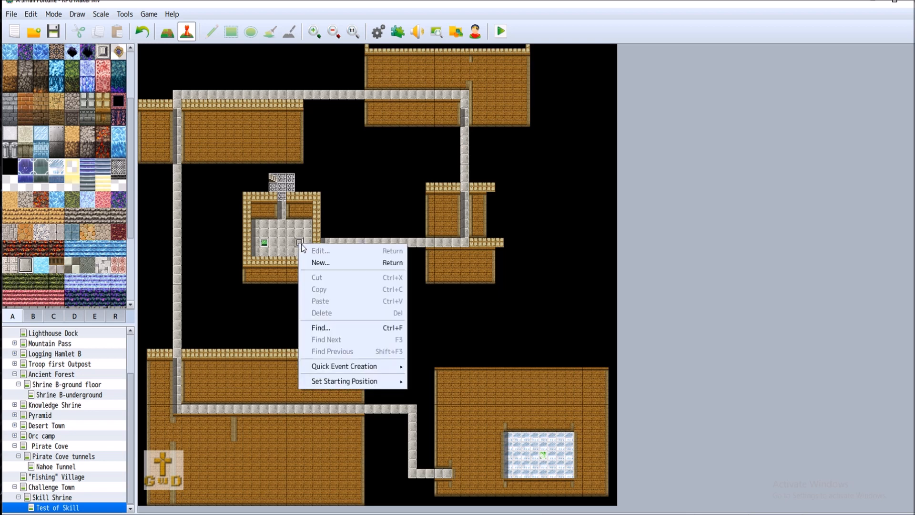
click(372, 257)
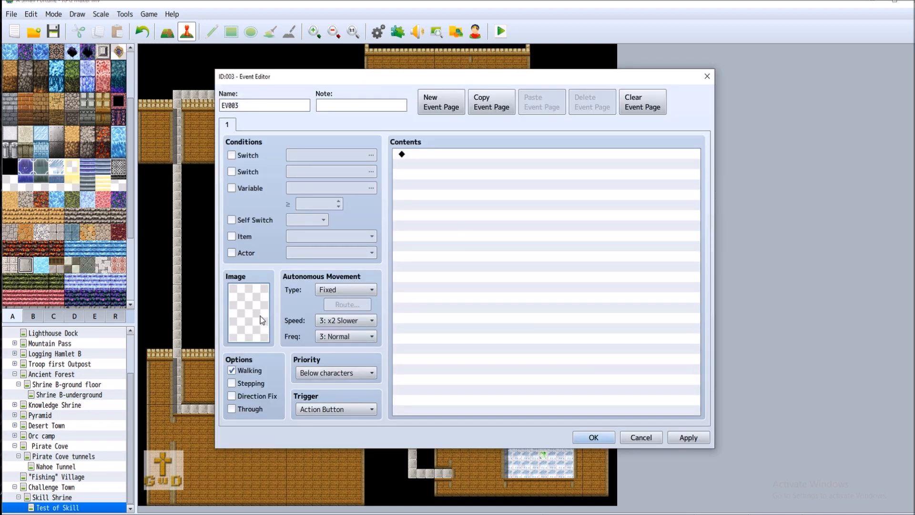
double_click(260, 316)
drag(390, 177, 393, 318)
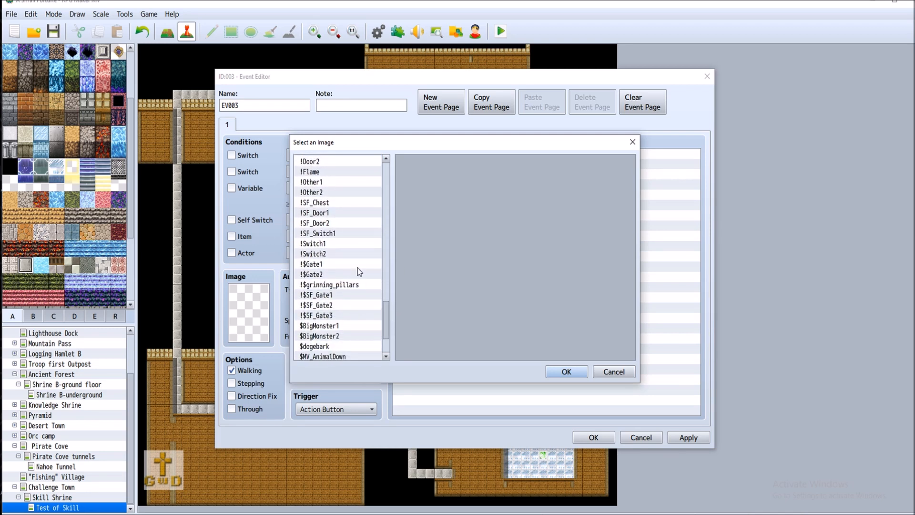
click(337, 233)
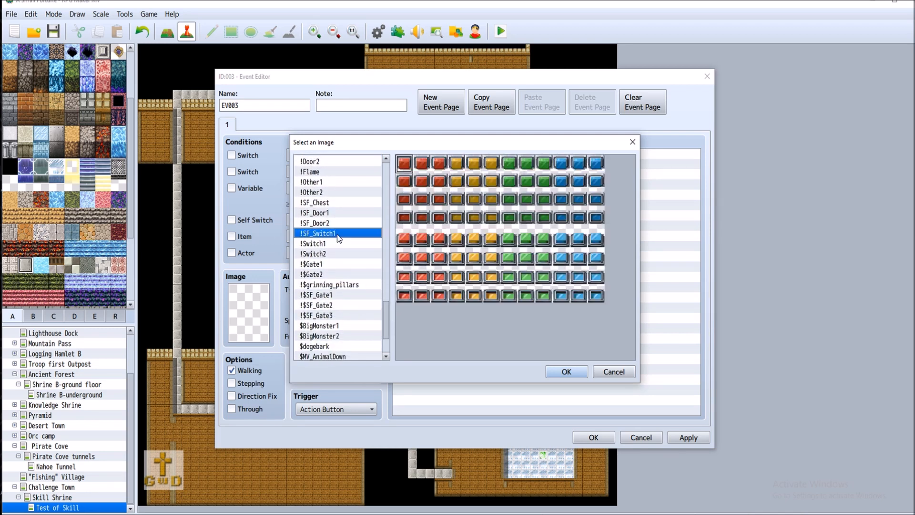
double_click(533, 300)
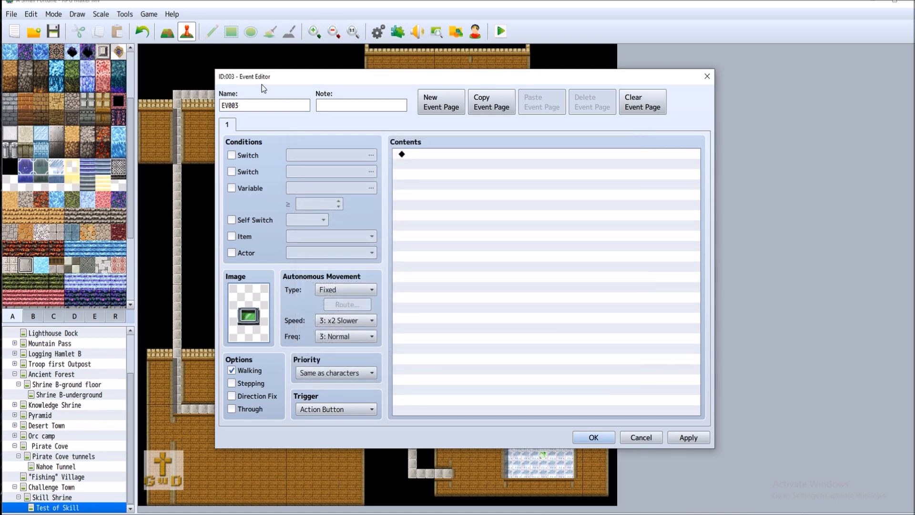
click(593, 437)
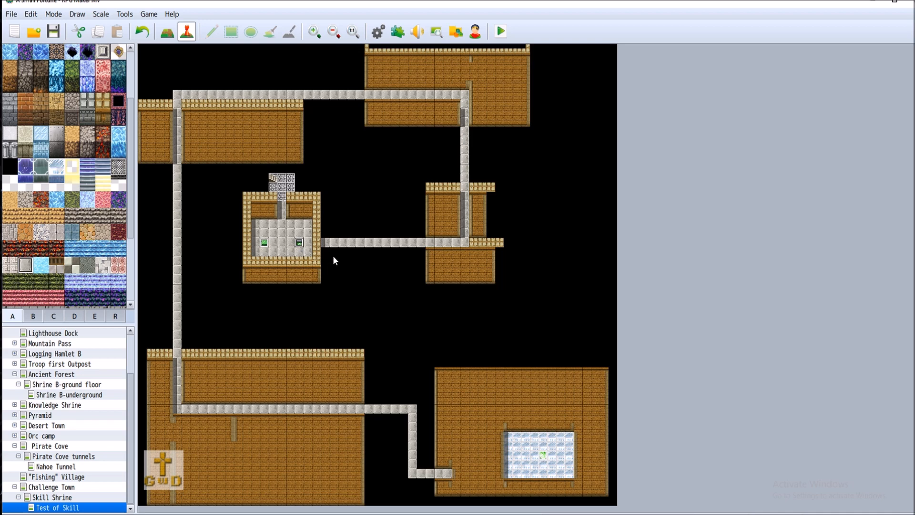
click(53, 31)
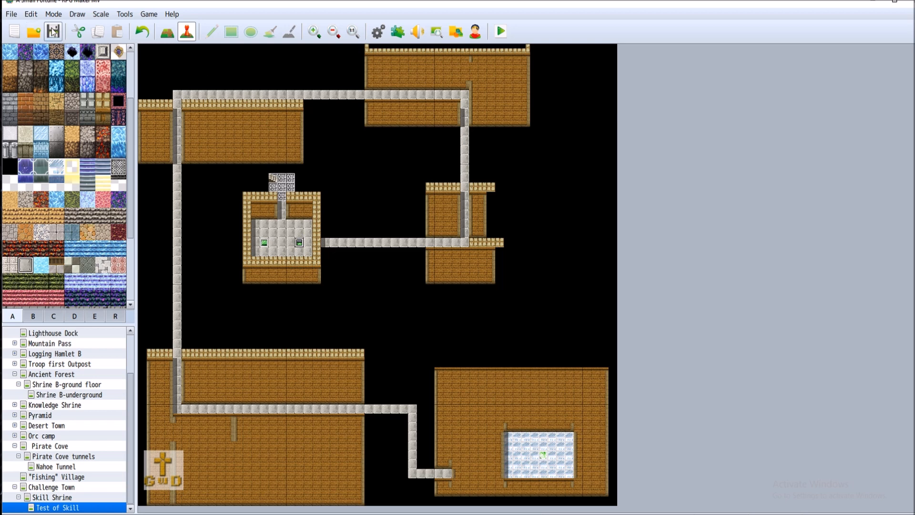